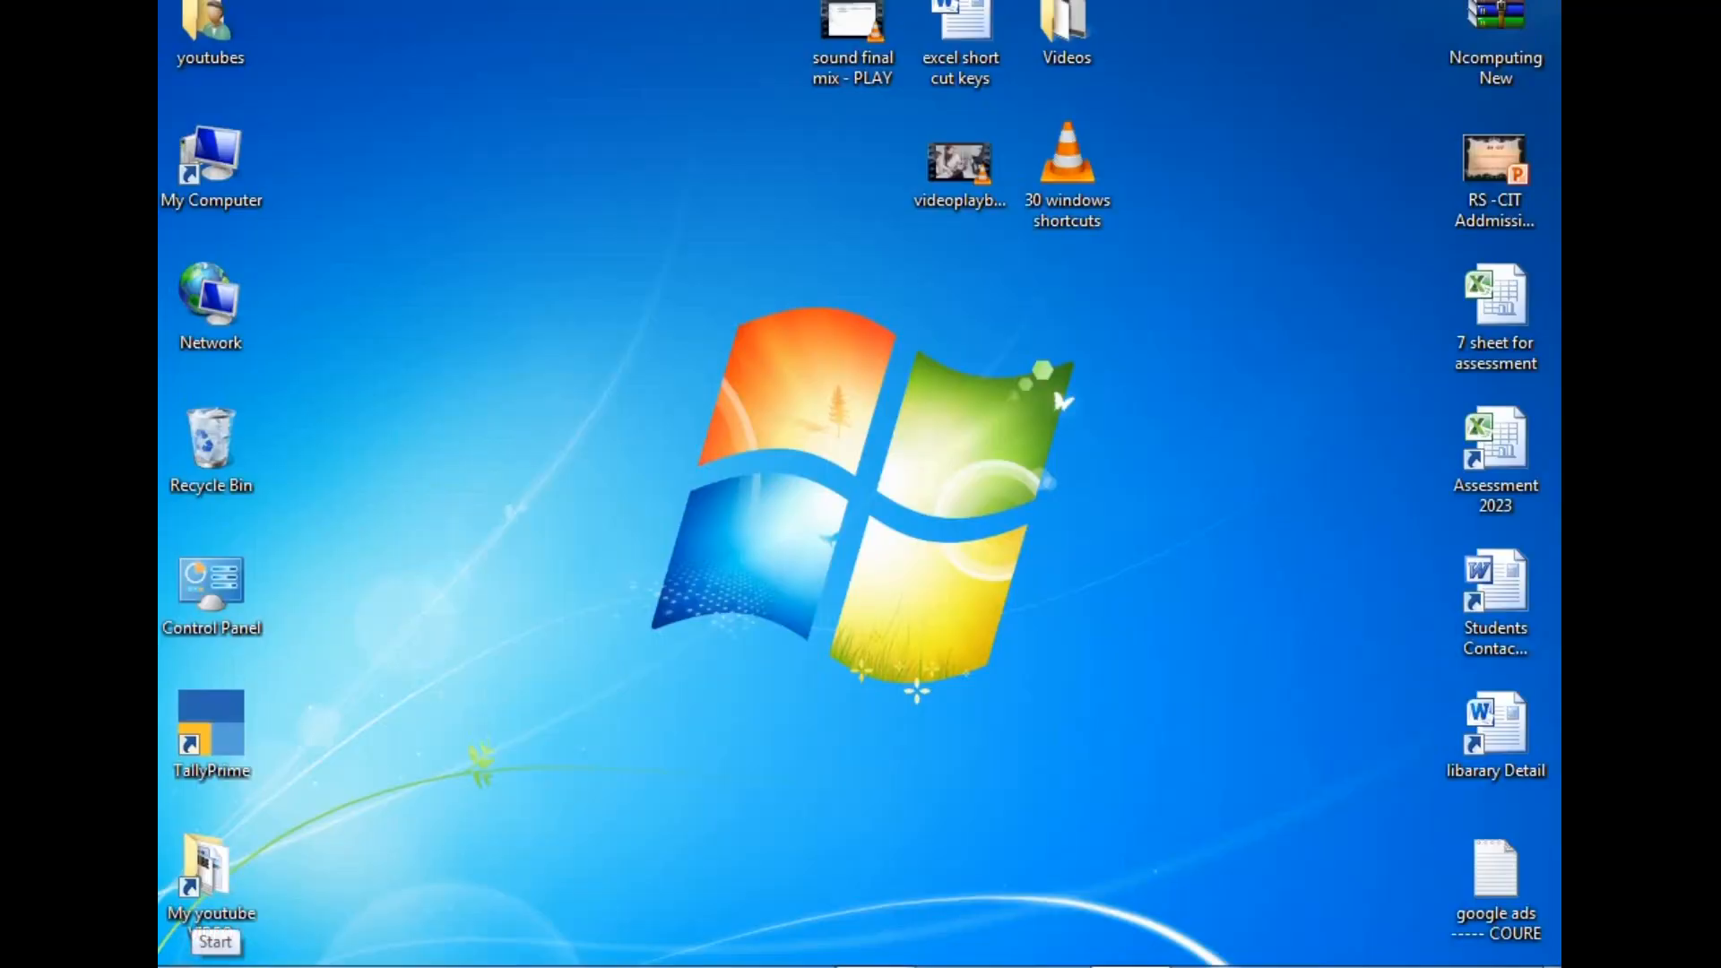
- Launch Microsoft Excel 2010 from the Microsoft Office programs with a blank workbook
left_click(191, 966)
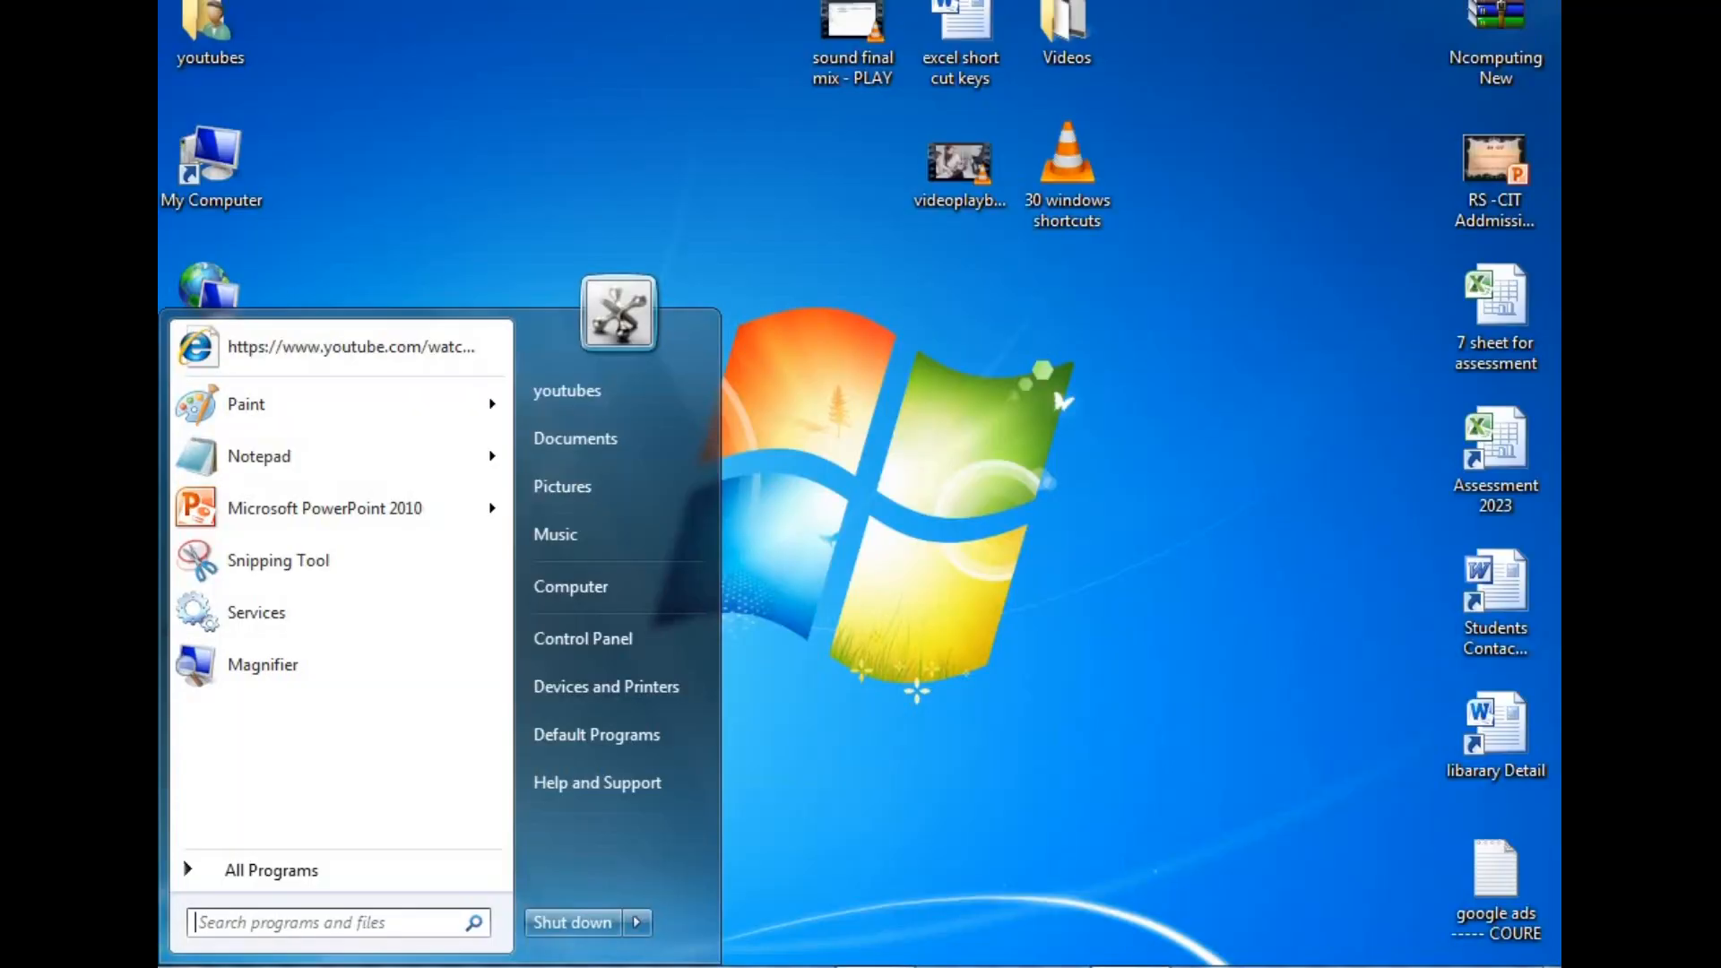
left_click(288, 870)
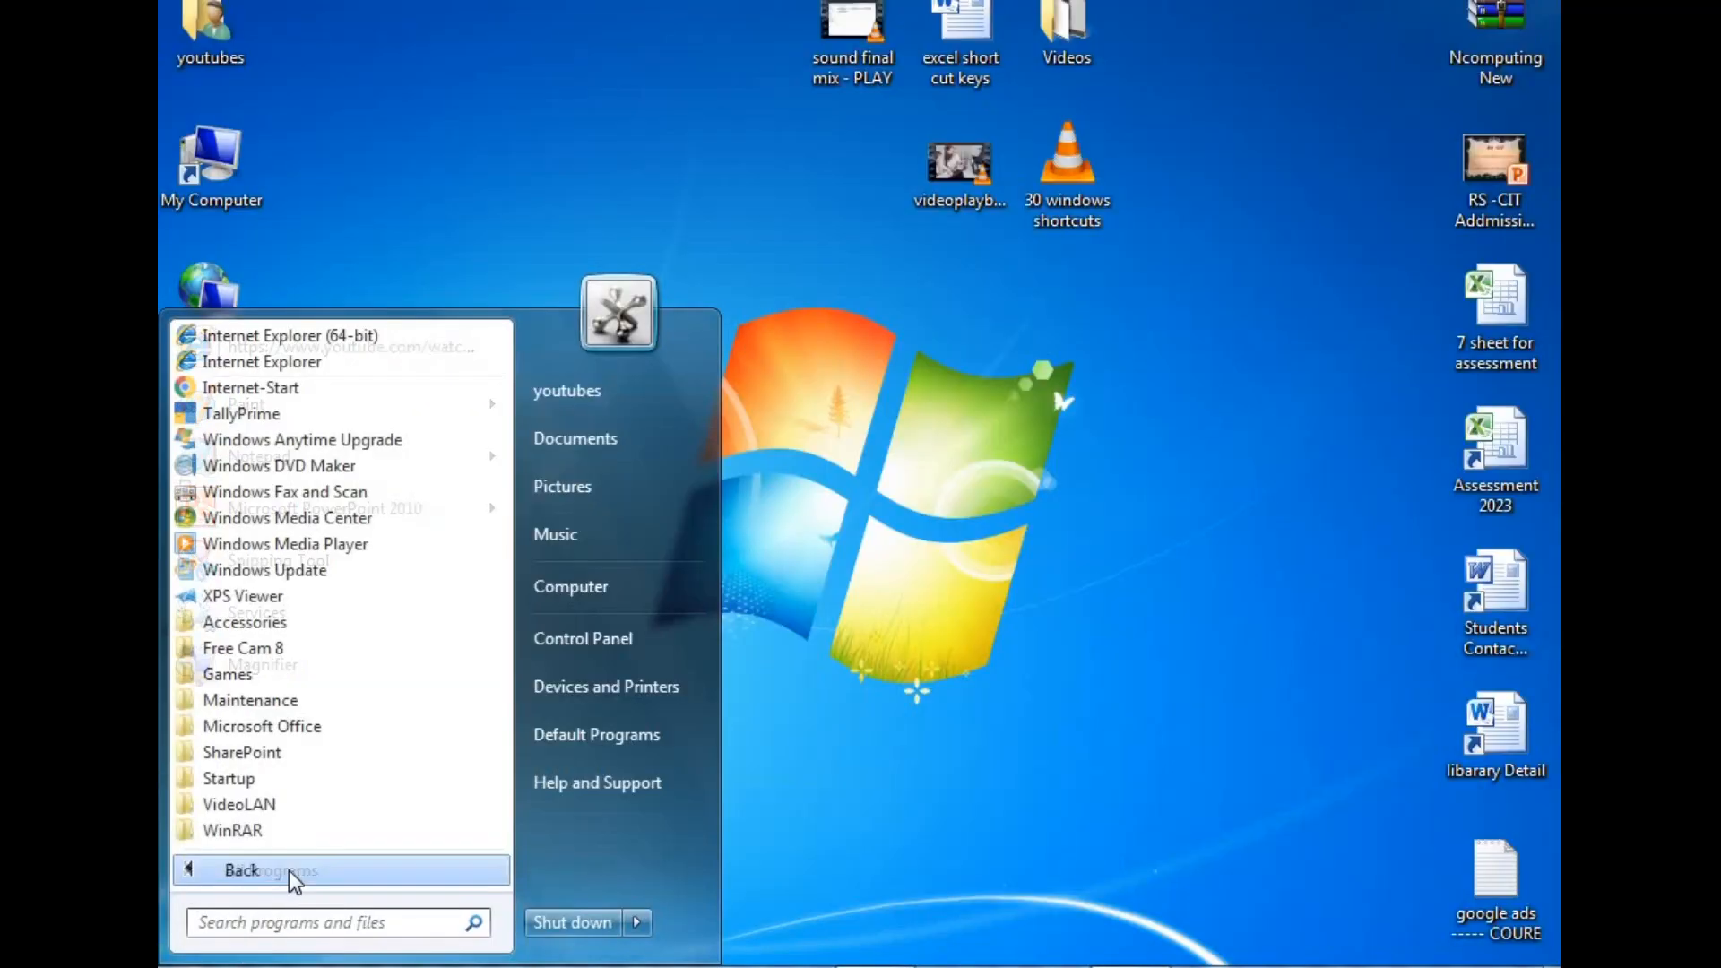
left_click(334, 727)
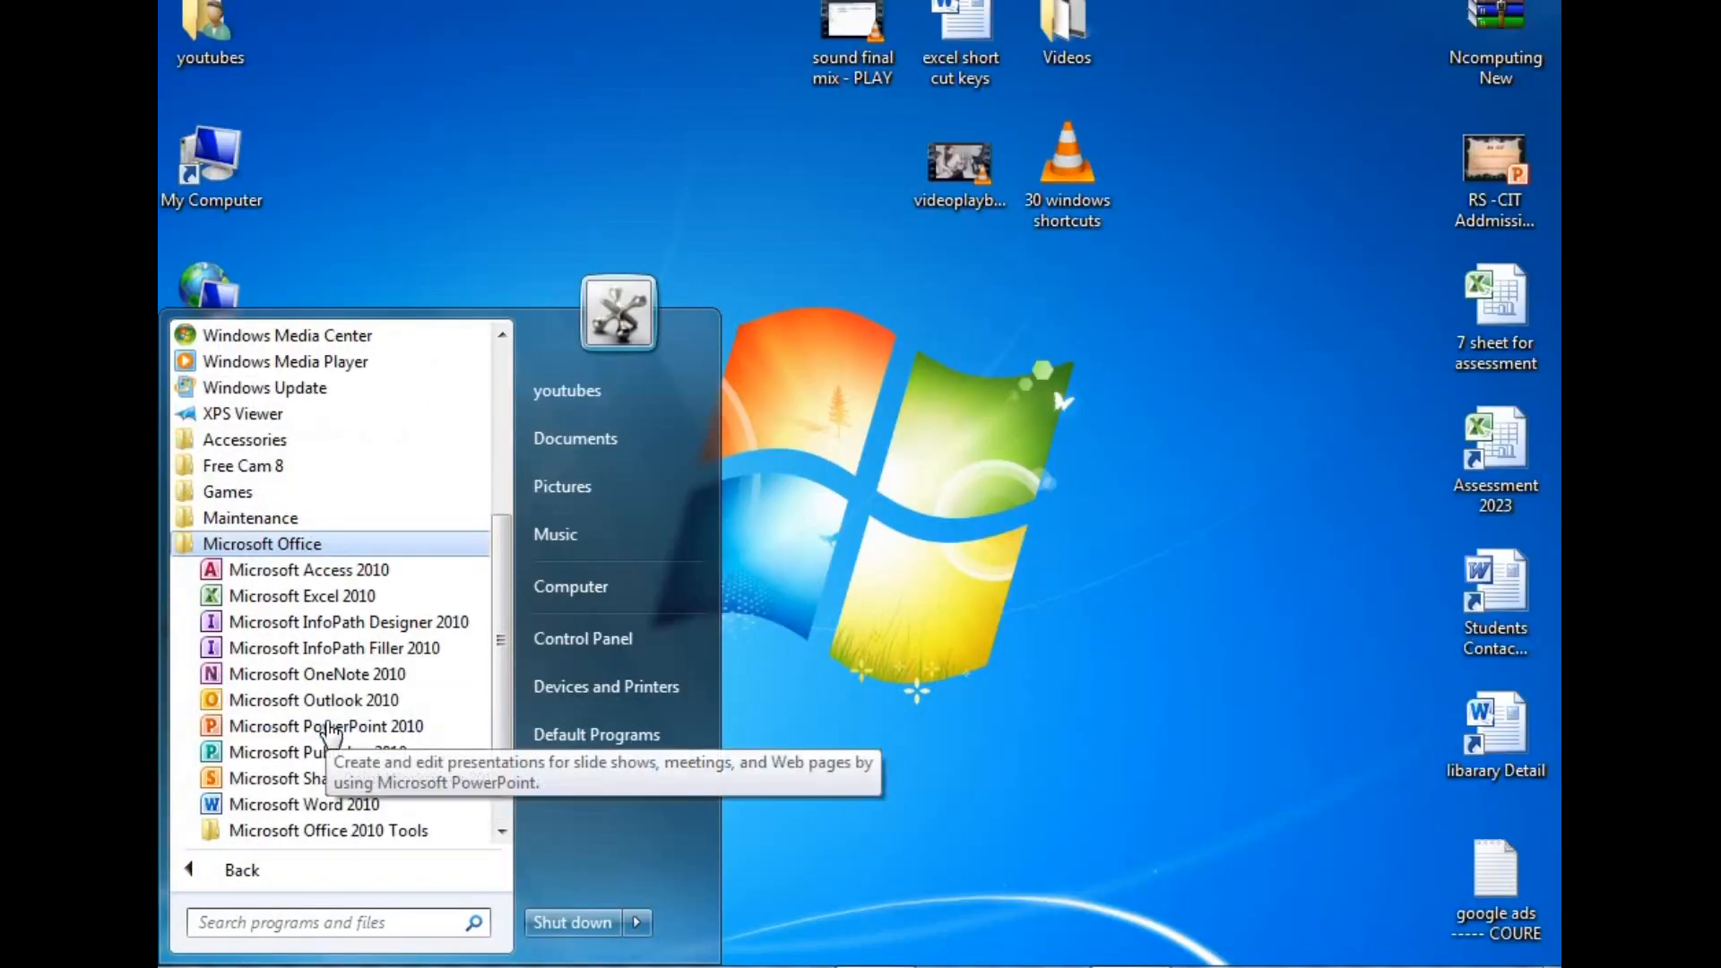
left_click(355, 597)
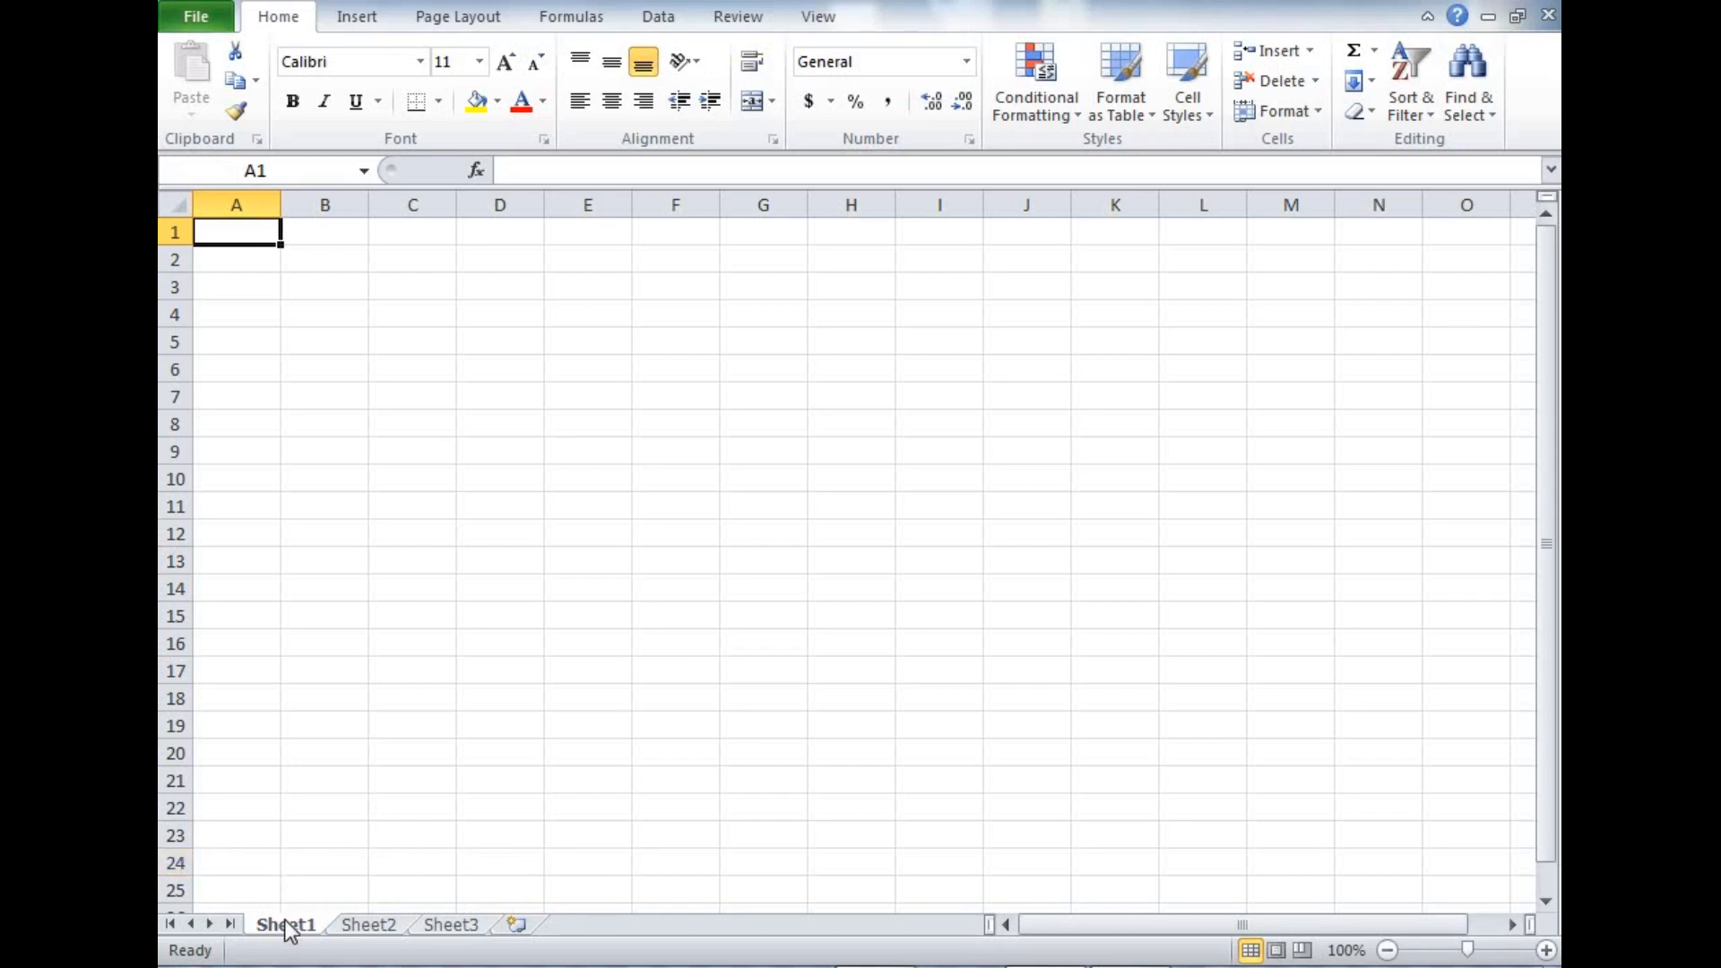
- View Sheet2 and Sheet3, and add two new worksheets at the end of the workbook
left_click(379, 928)
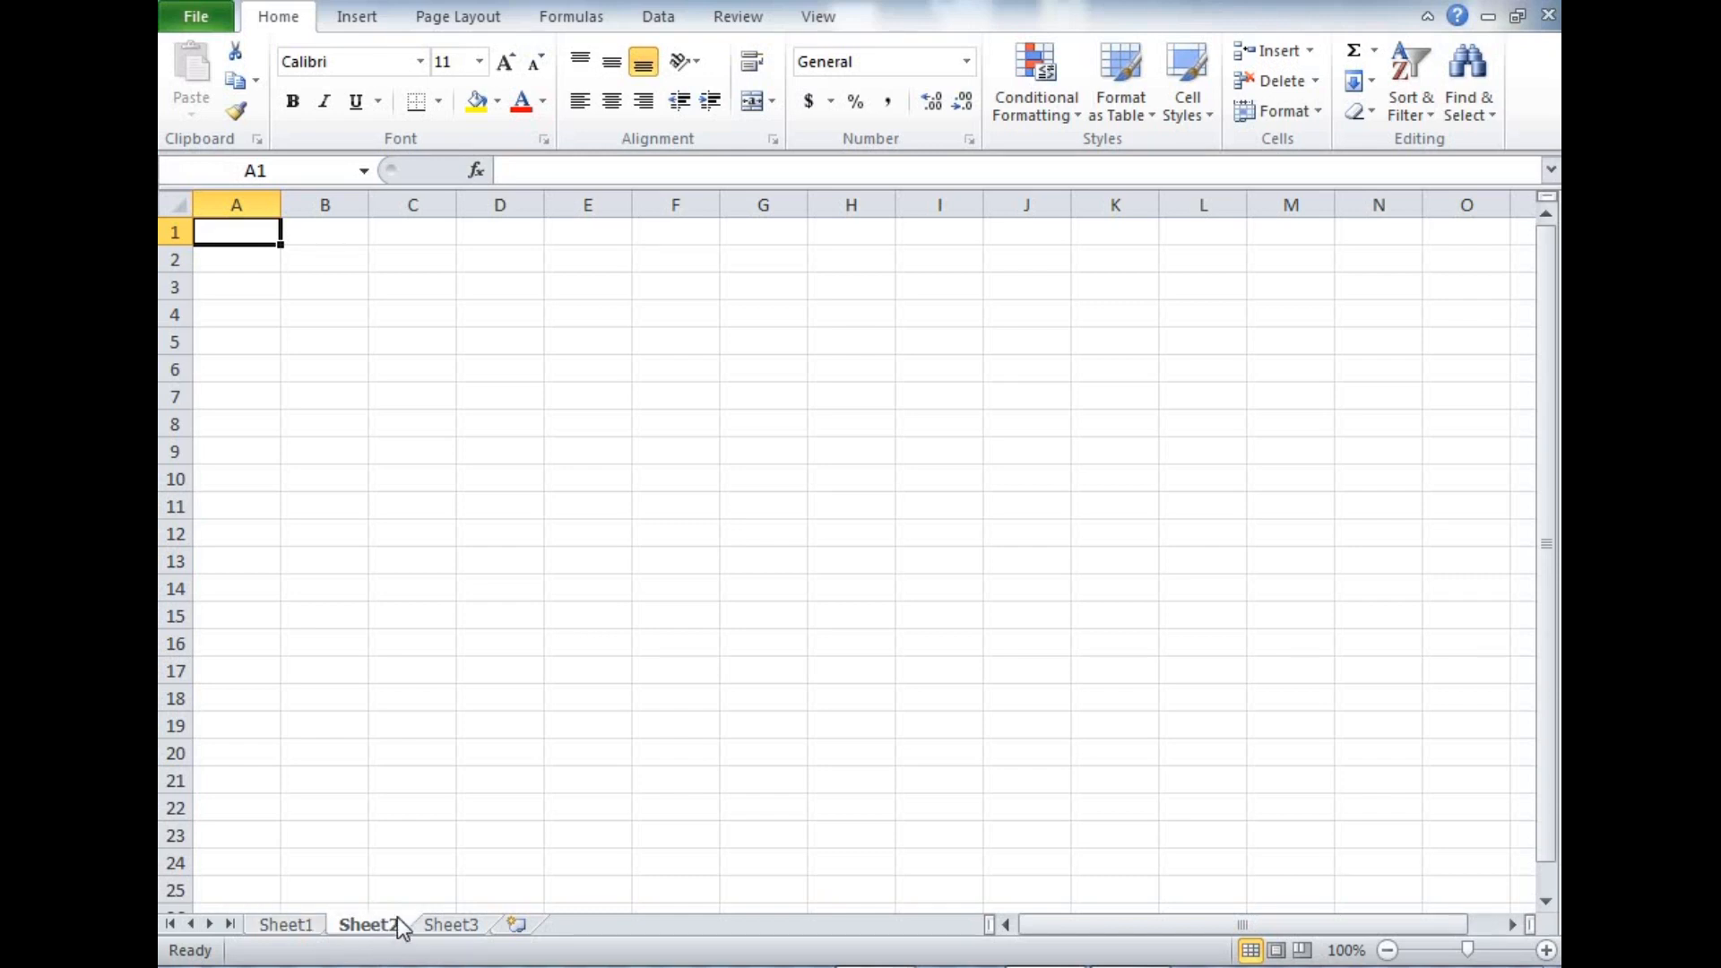
left_click(451, 929)
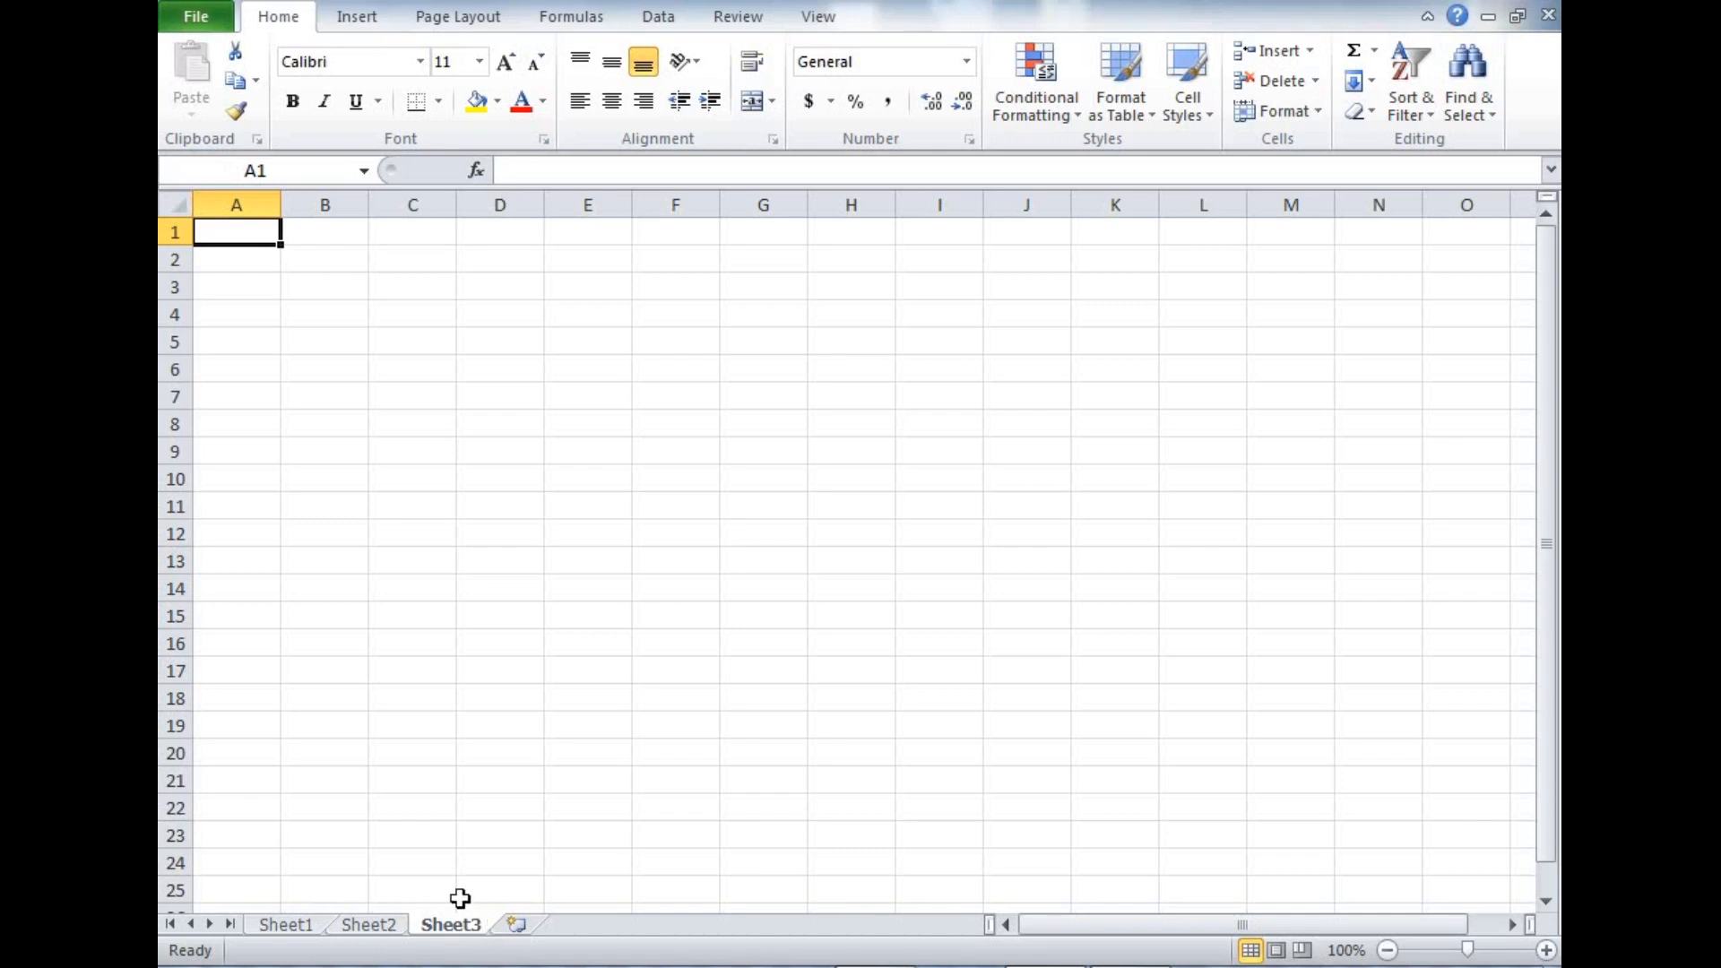
left_click(520, 925)
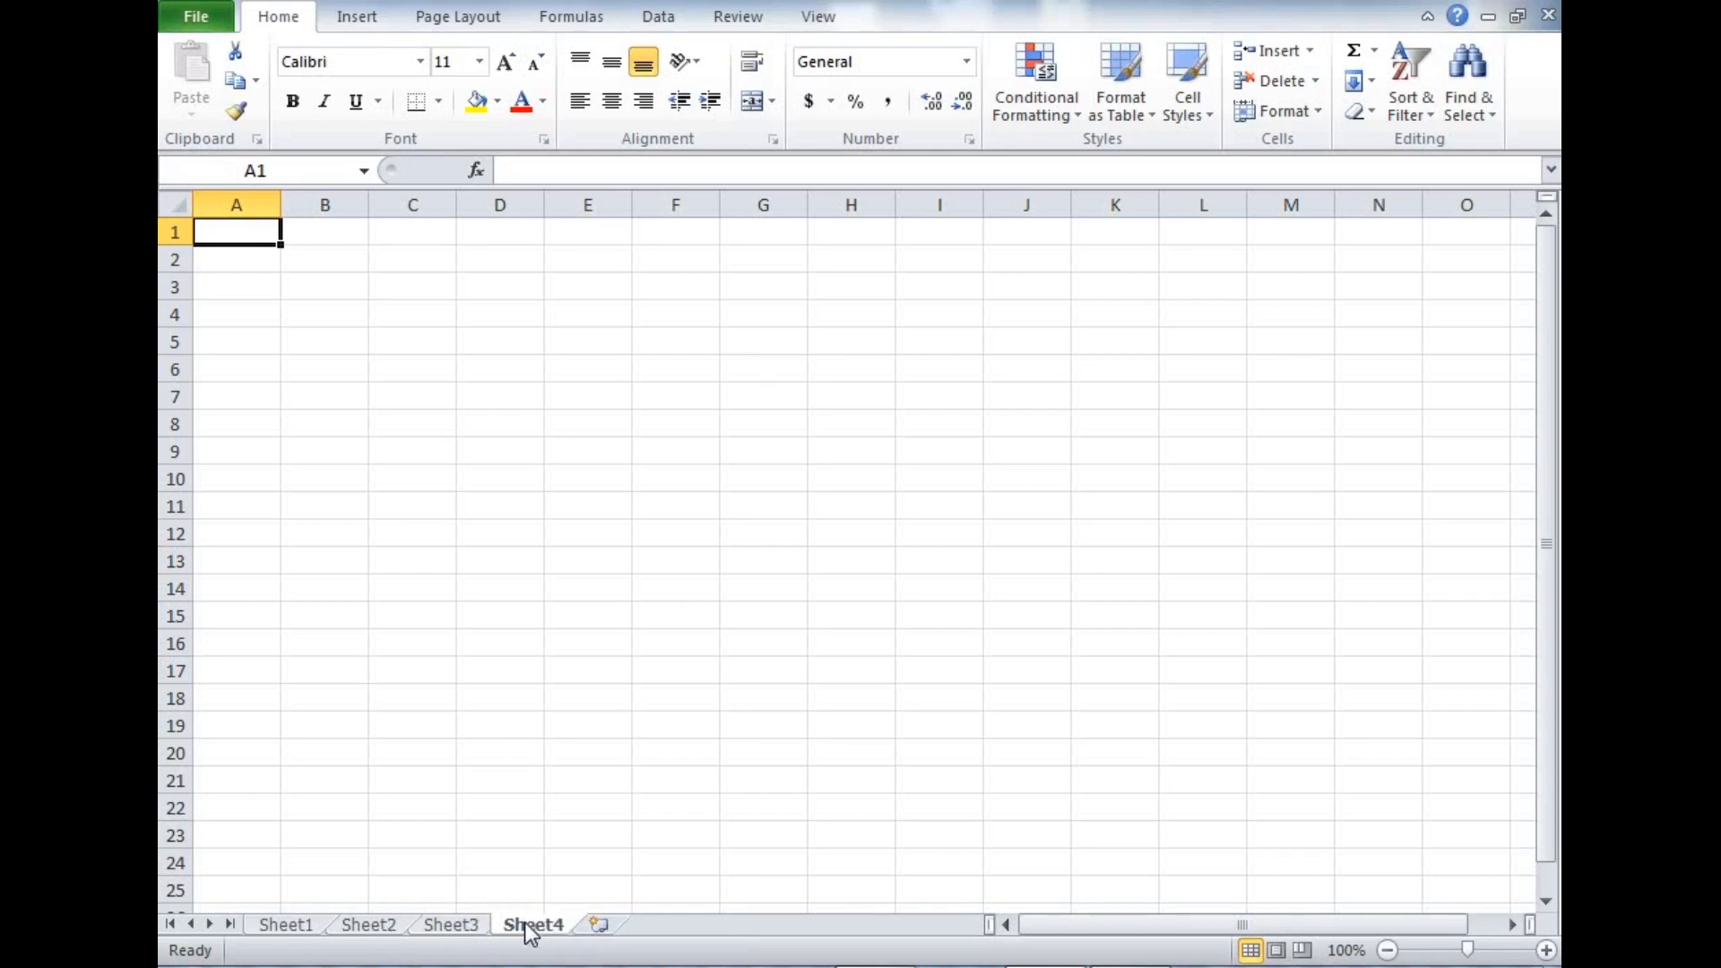
left_click(598, 925)
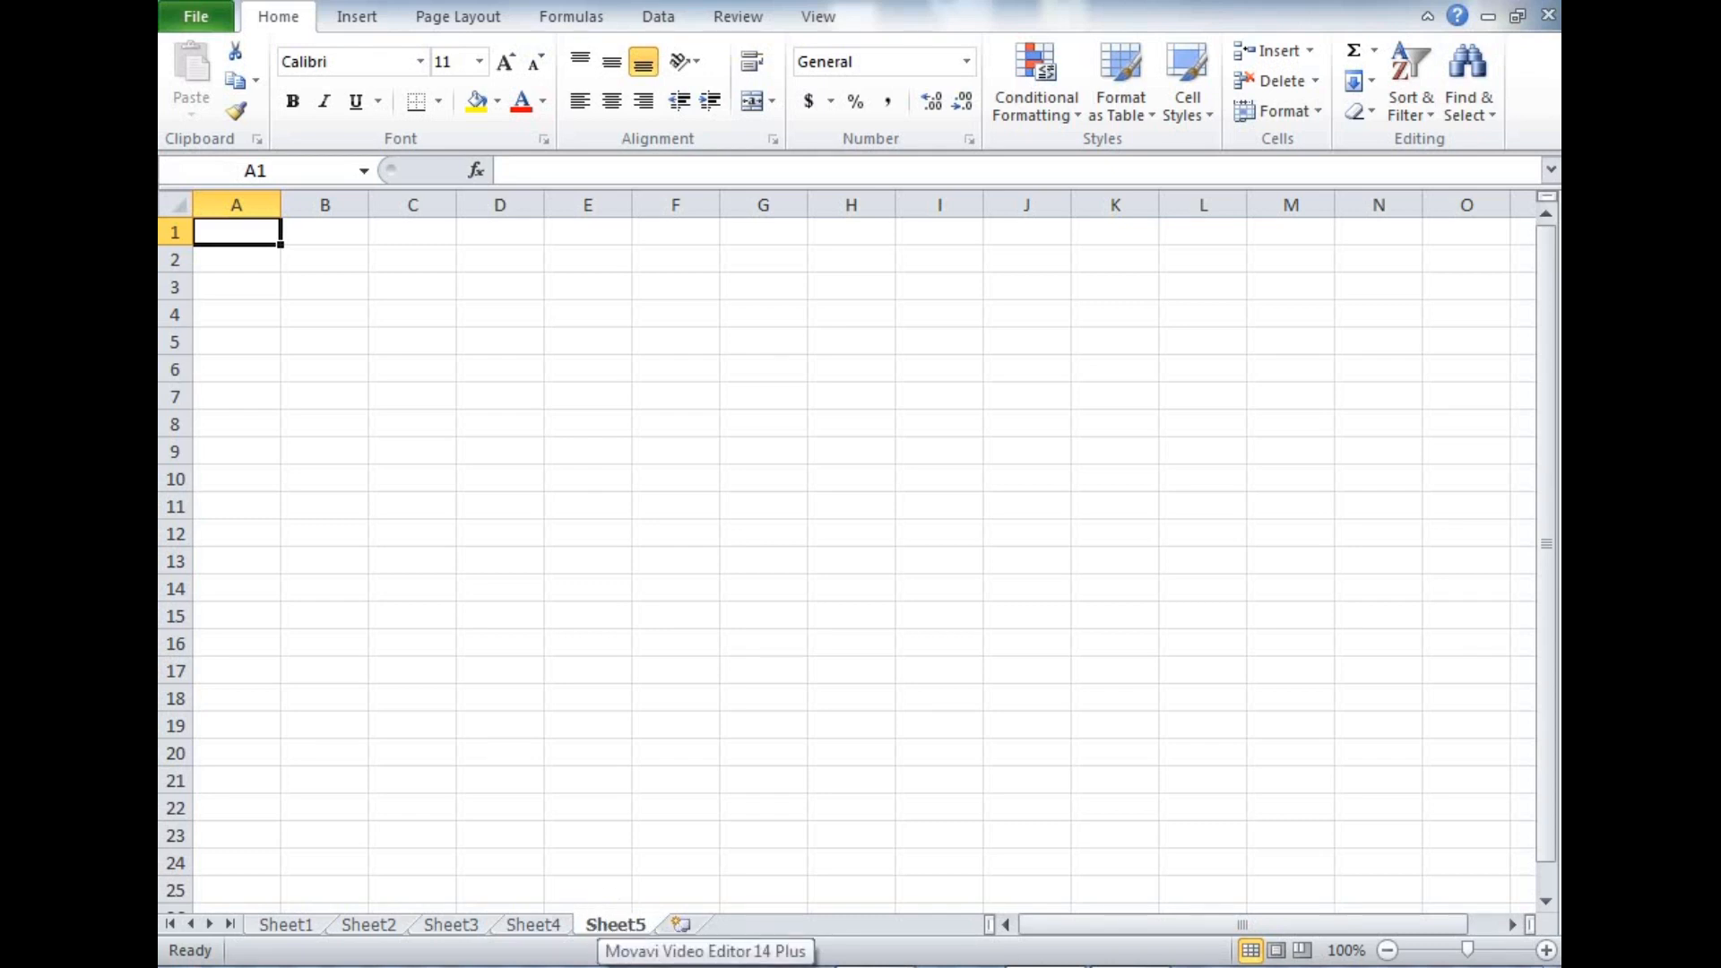
- Insert four more worksheets, each placed before the active sheet
key("shift+F11")
key("shift+F11")
key("shift+F11")
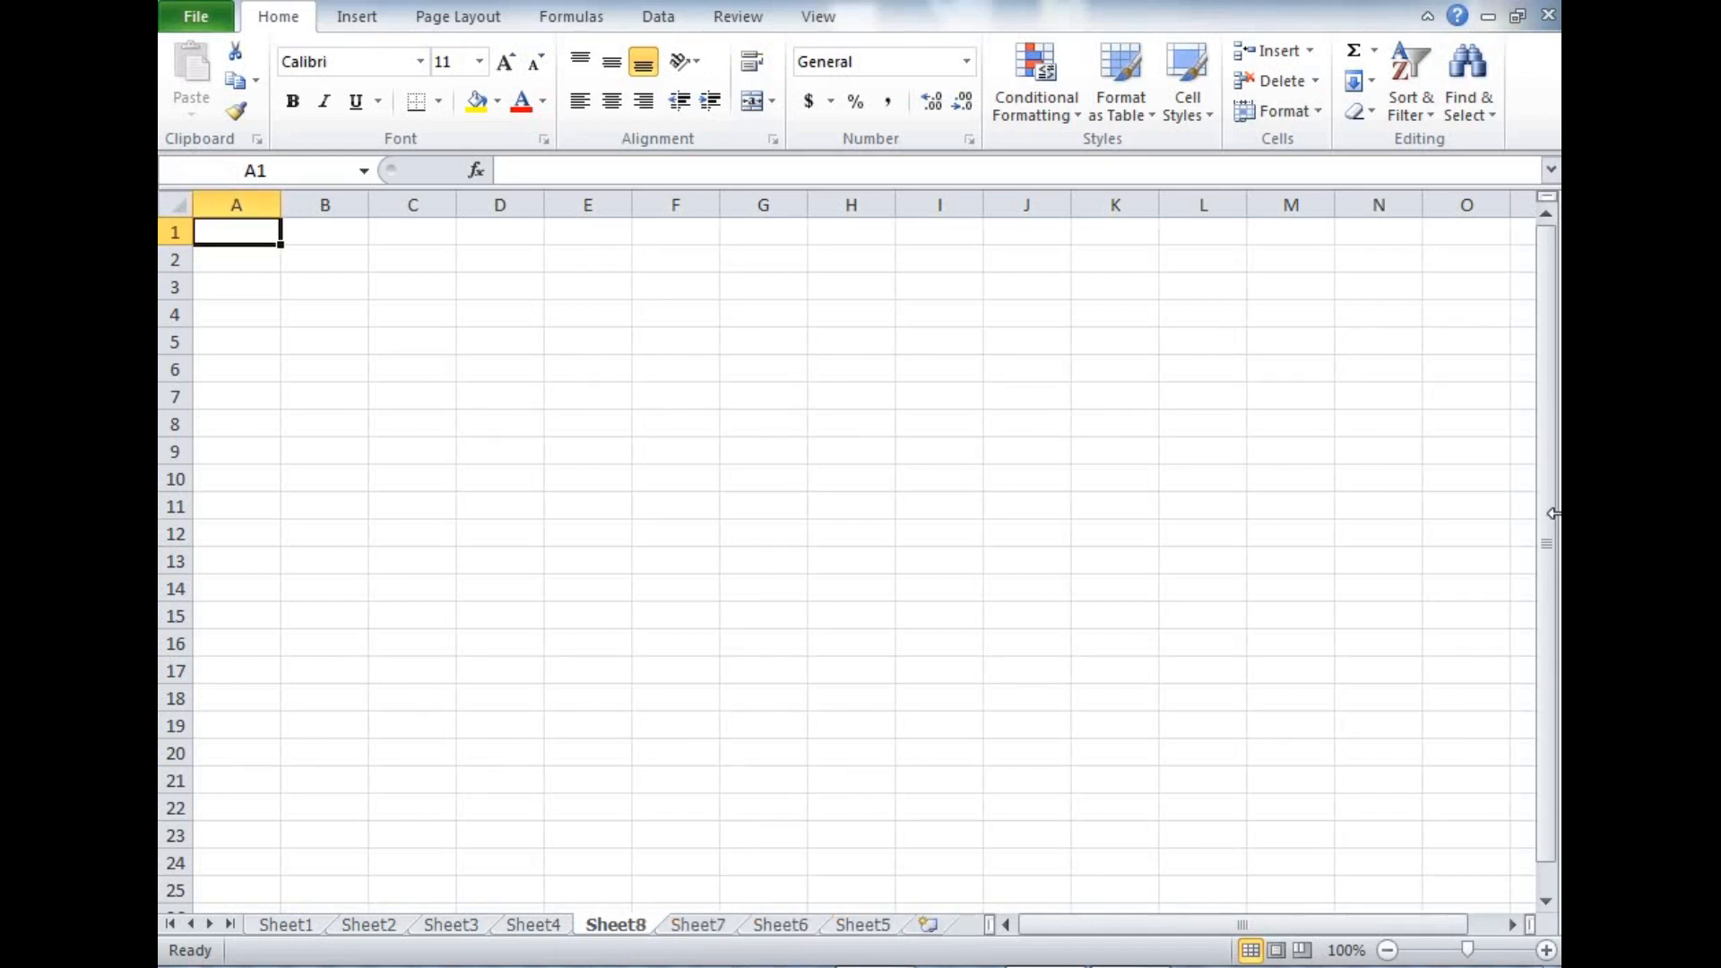
key("shift+F11")
- Return to Sheet1 and select the whole of column C, row 1 and row 5 in turn
left_click(283, 920)
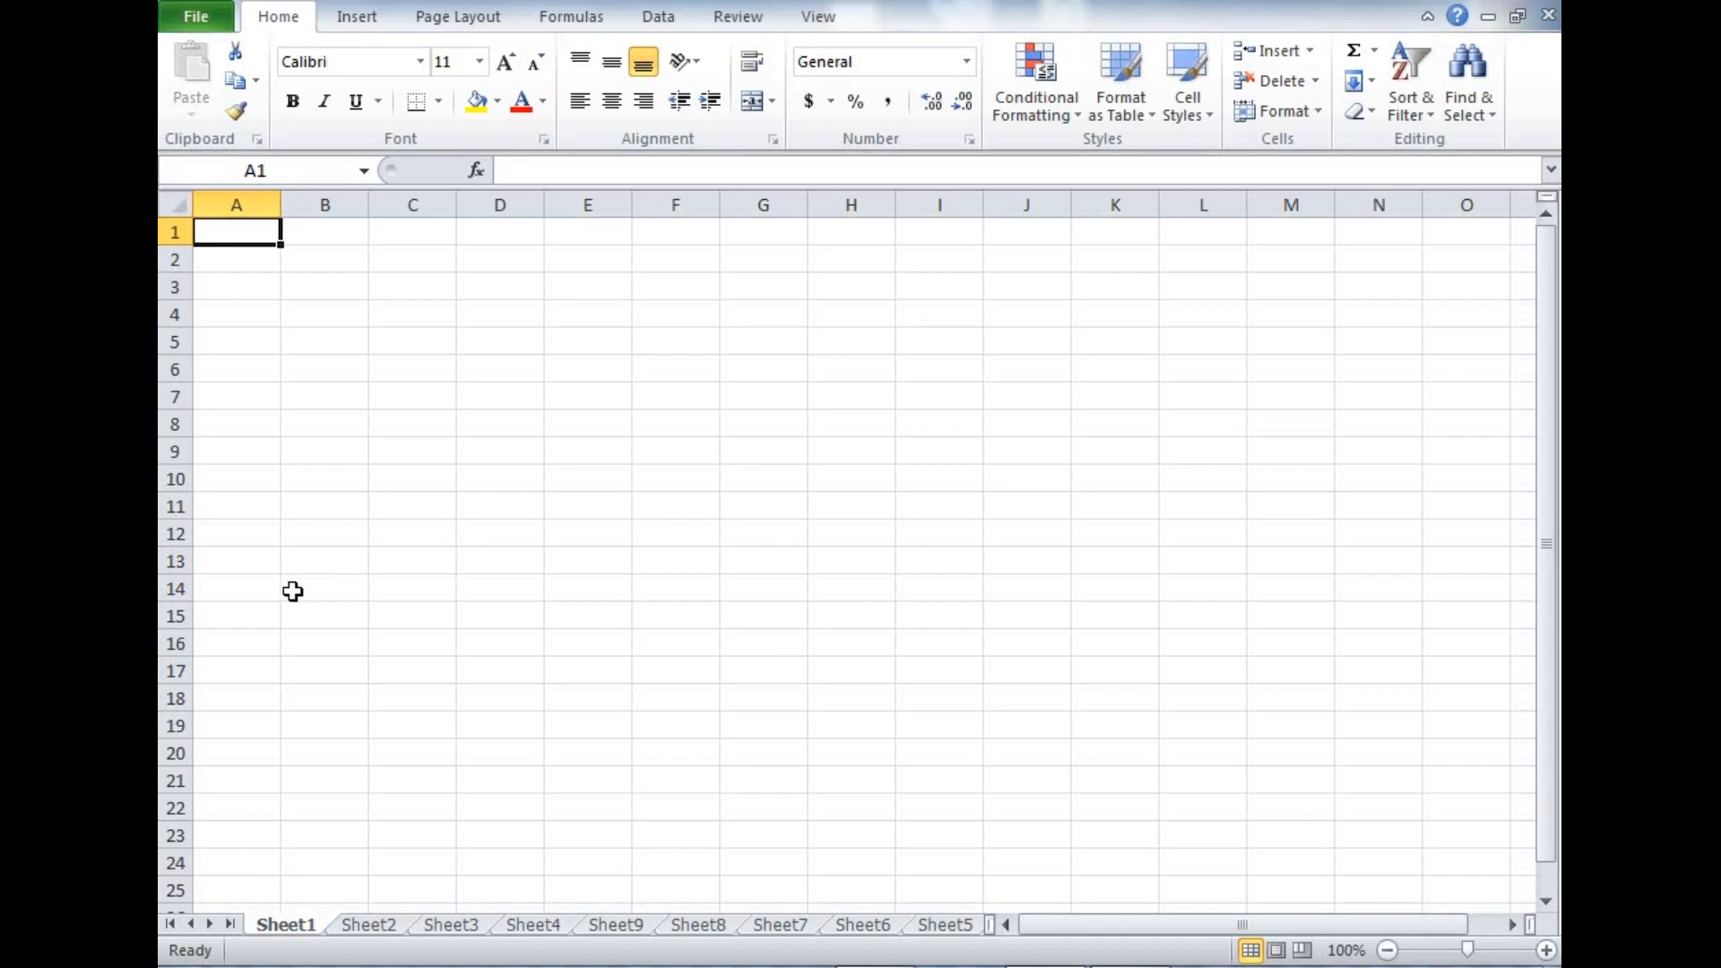
left_click(420, 193)
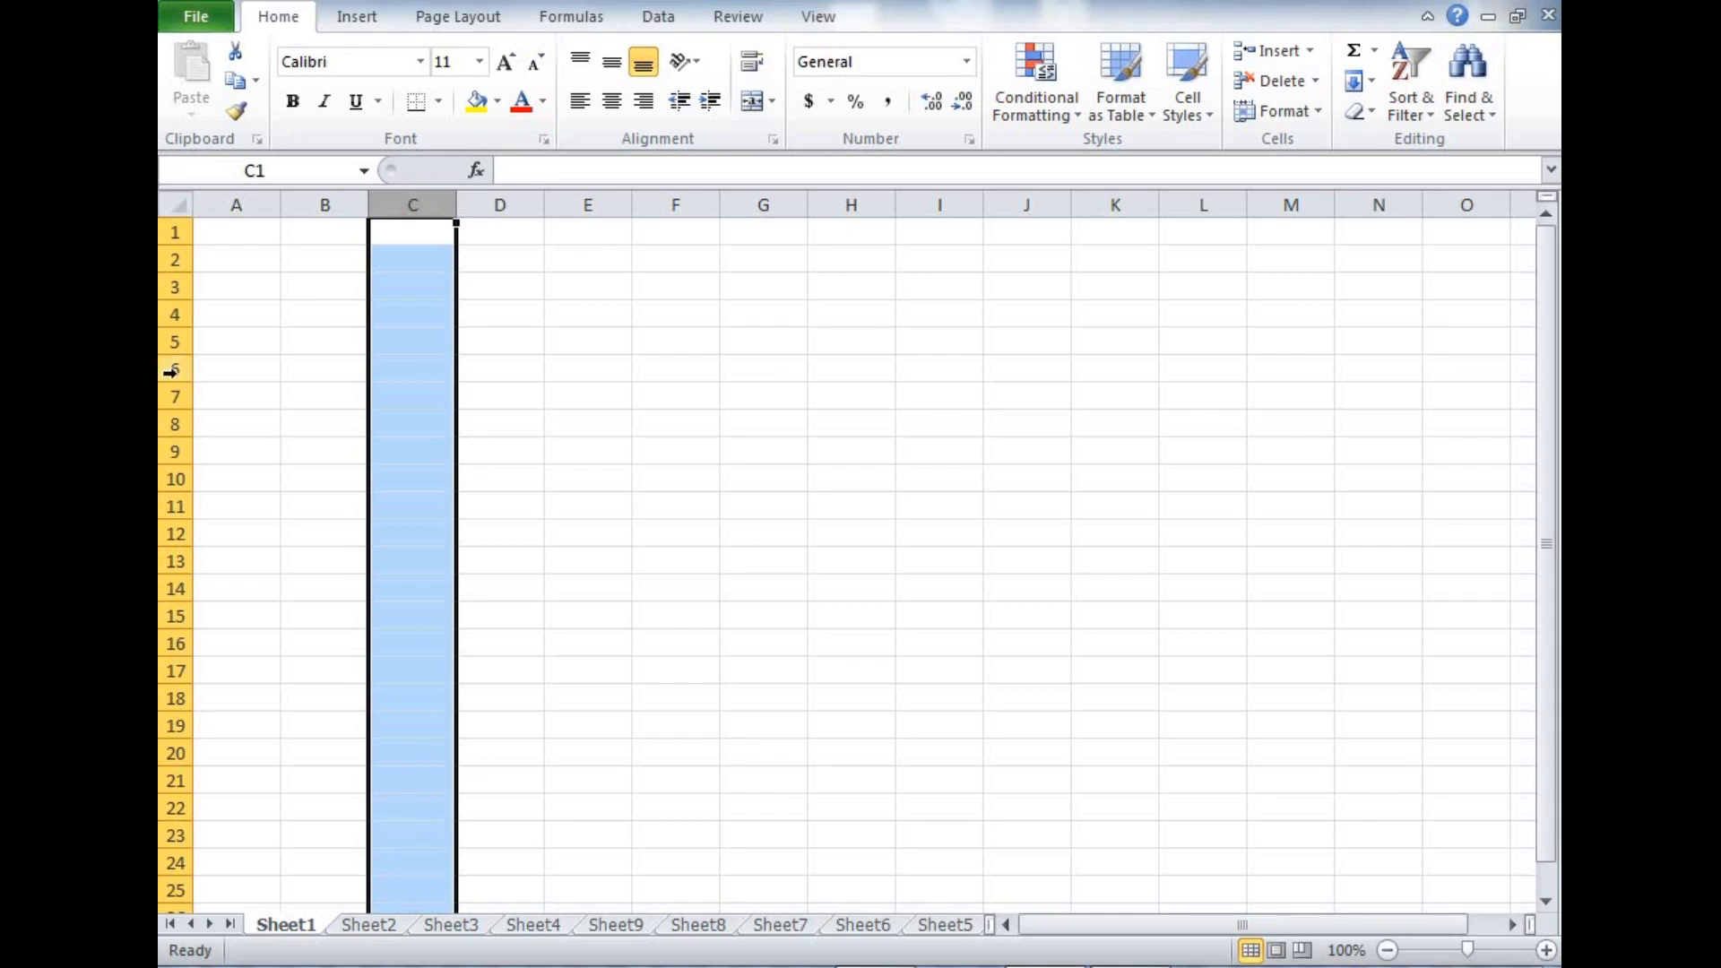
left_click(175, 232)
left_click(173, 342)
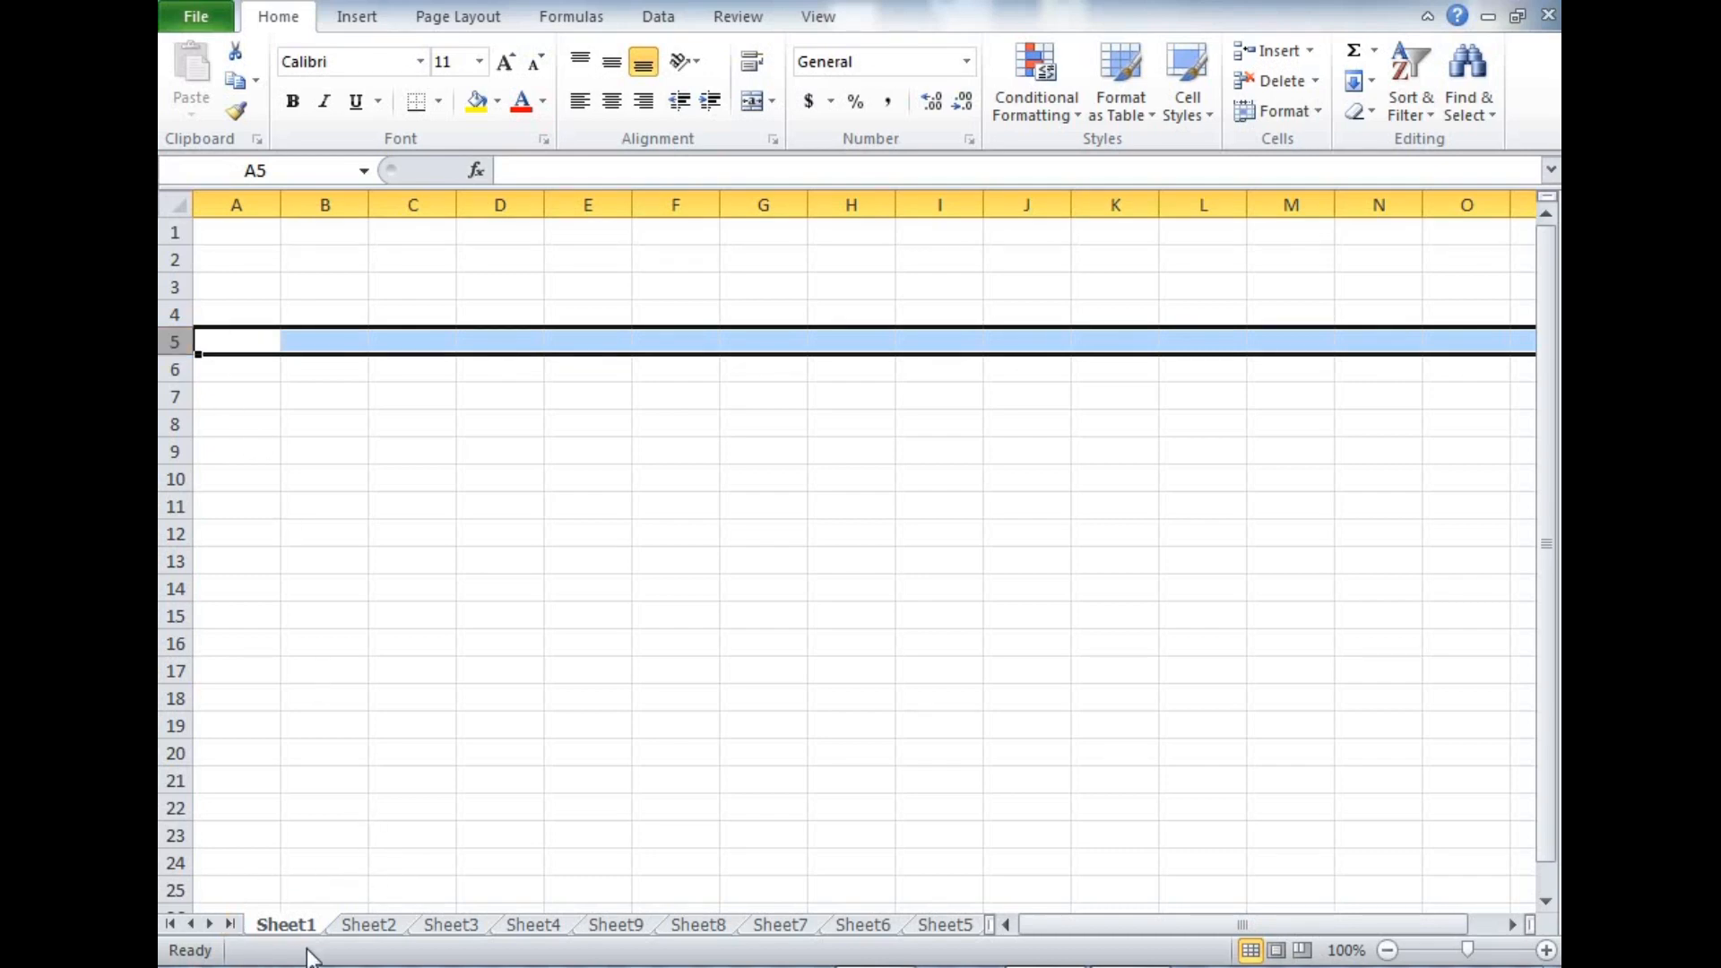
- Select column C, and then select column D together with row 5 to show where they intersect
left_click(423, 206)
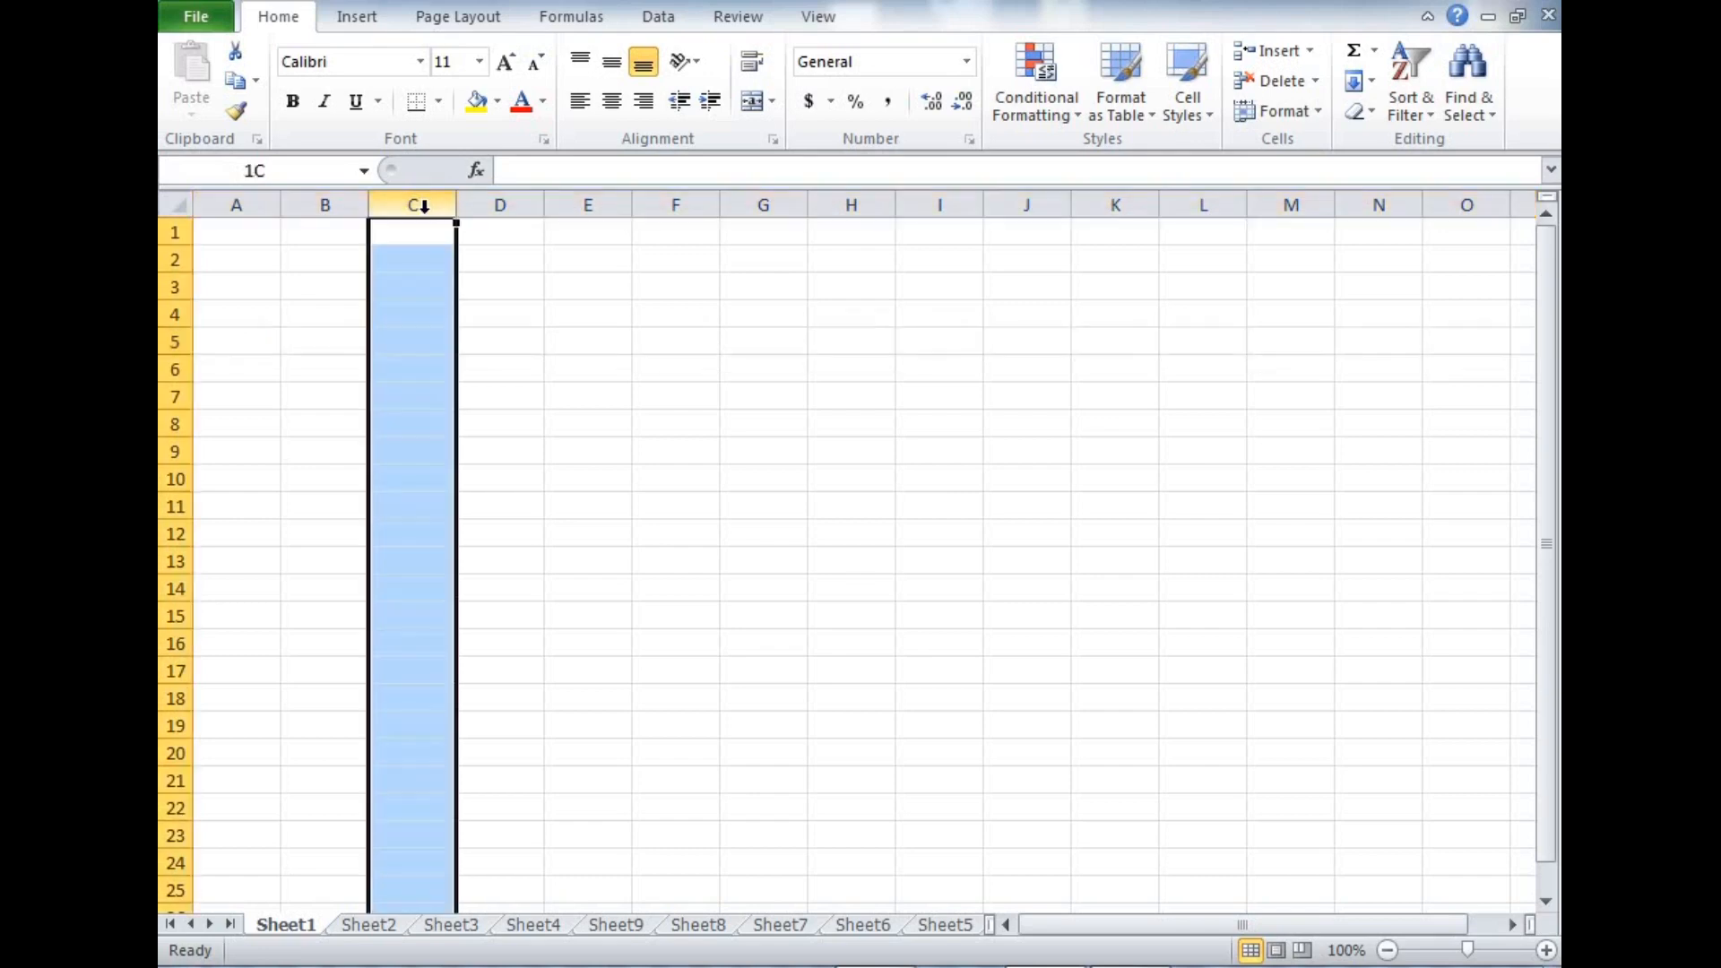
left_click(488, 206)
left_click(175, 341, "ctrl")
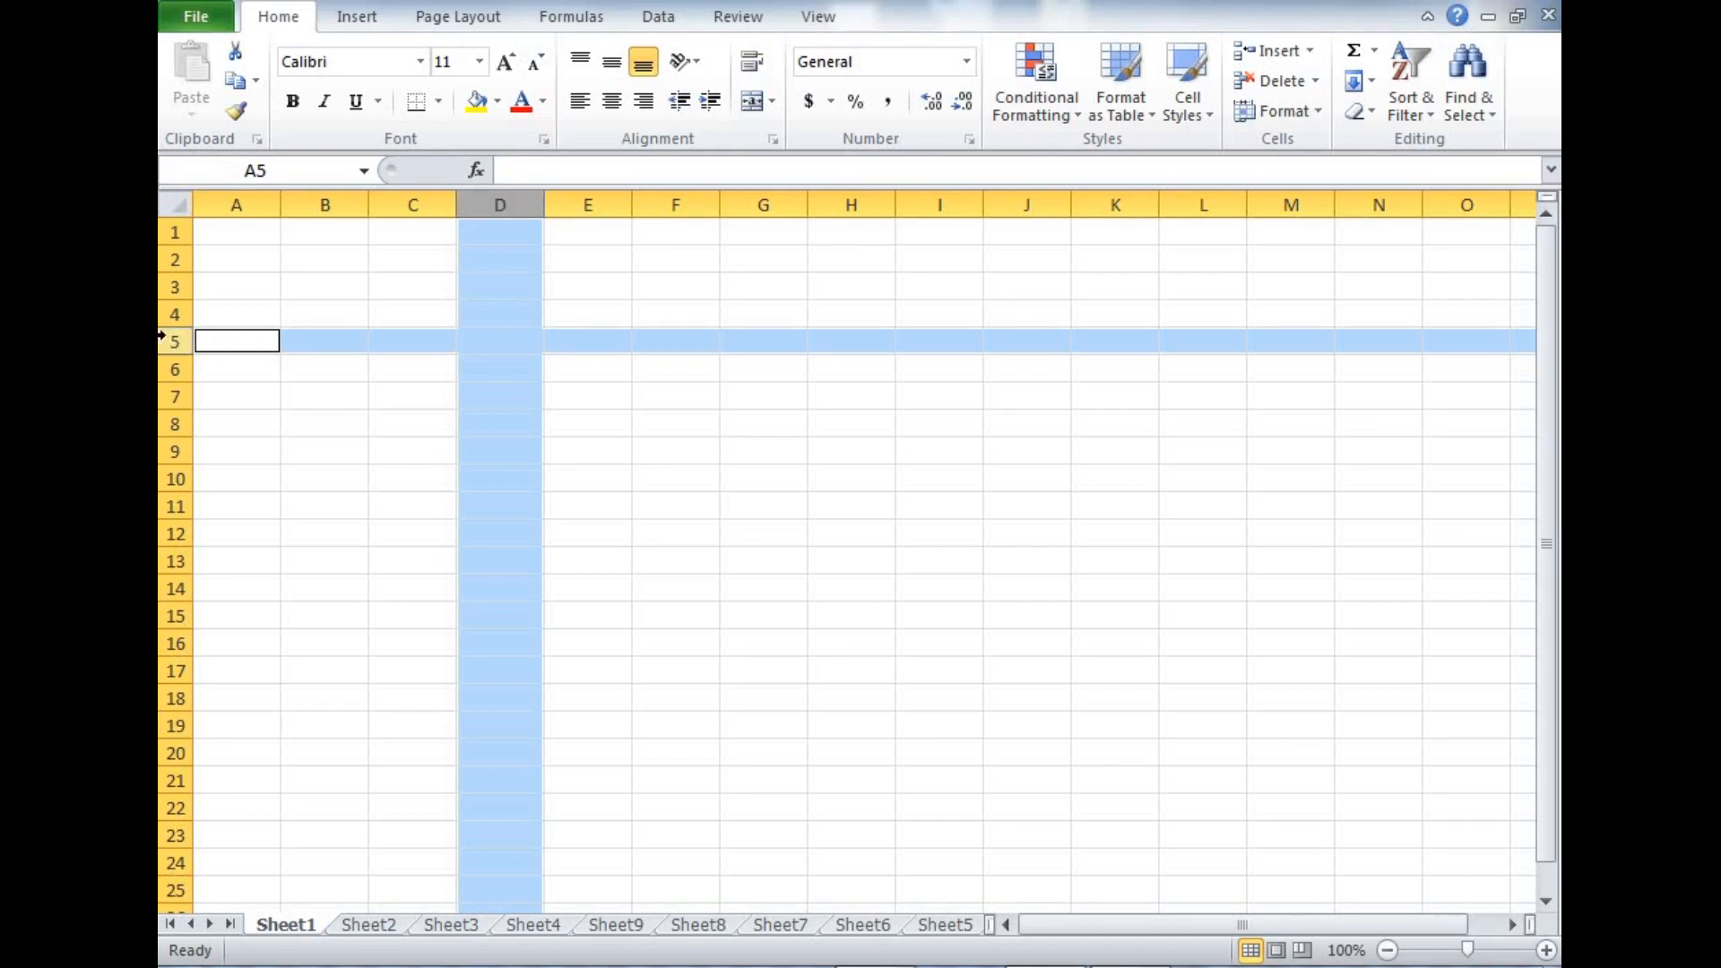
- Select the single cells D5, F5, F8, H9 and G13 one after another
left_click(497, 339)
left_click(668, 347)
left_click(708, 423)
left_click(878, 453)
left_click(735, 560)
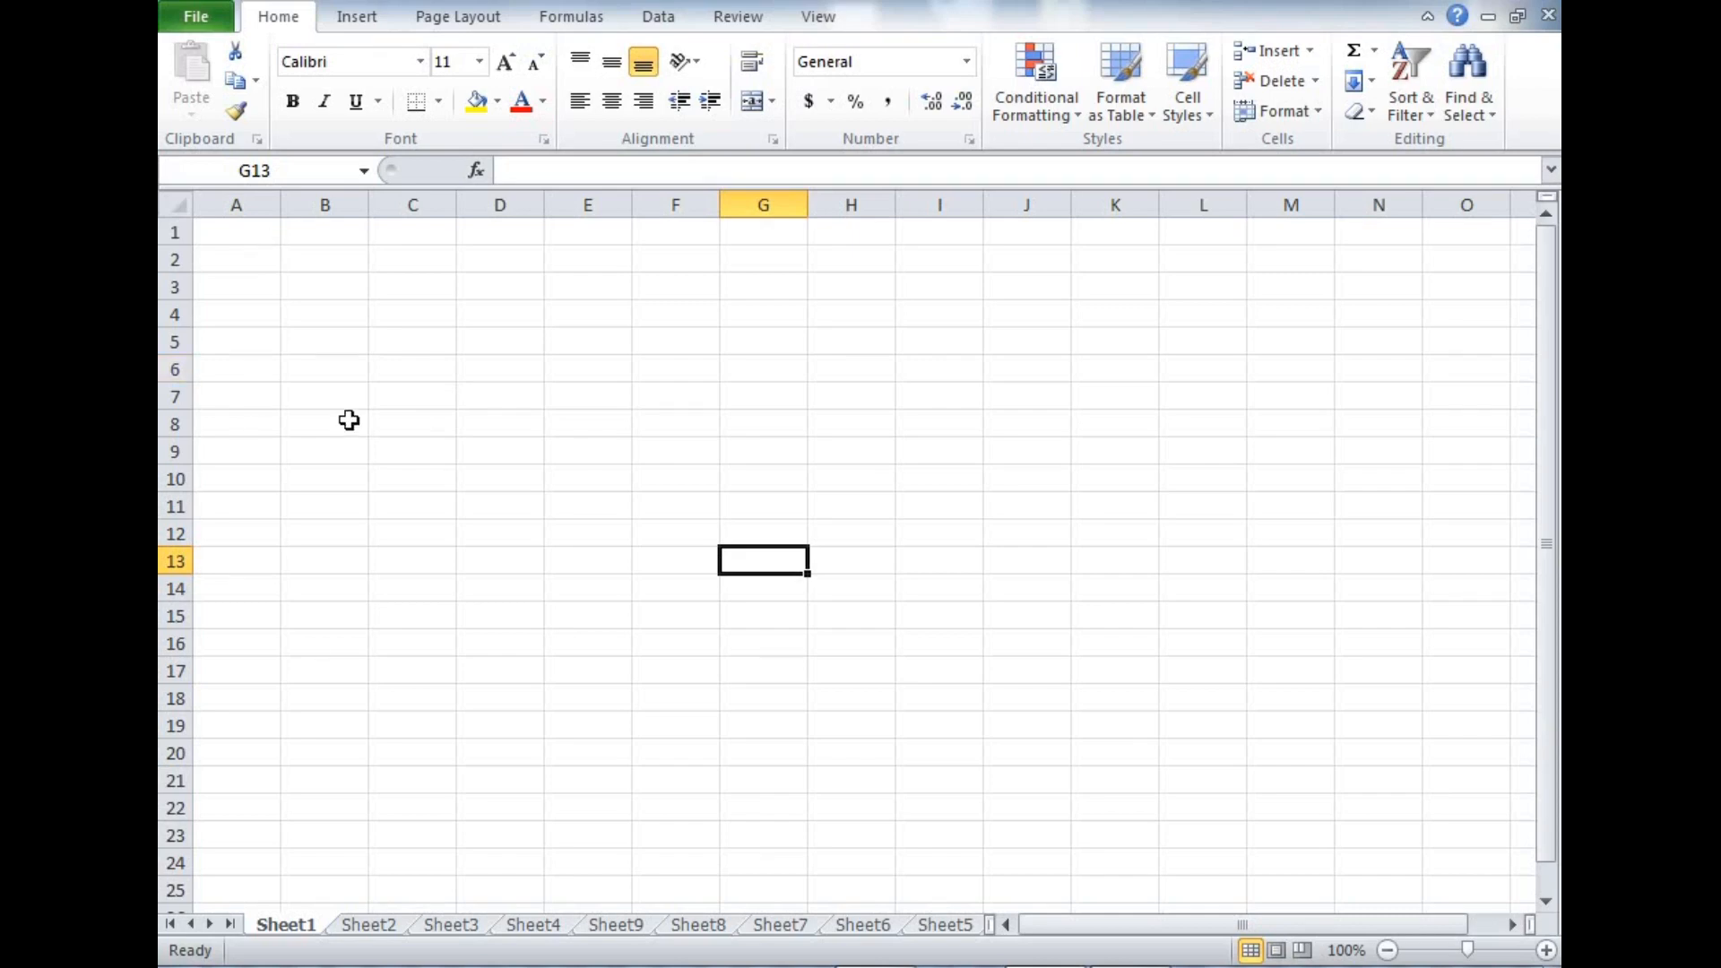
- Select cells B4, A2, F4, H9 and B3 in turn to examine their cell addresses
left_click(343, 314)
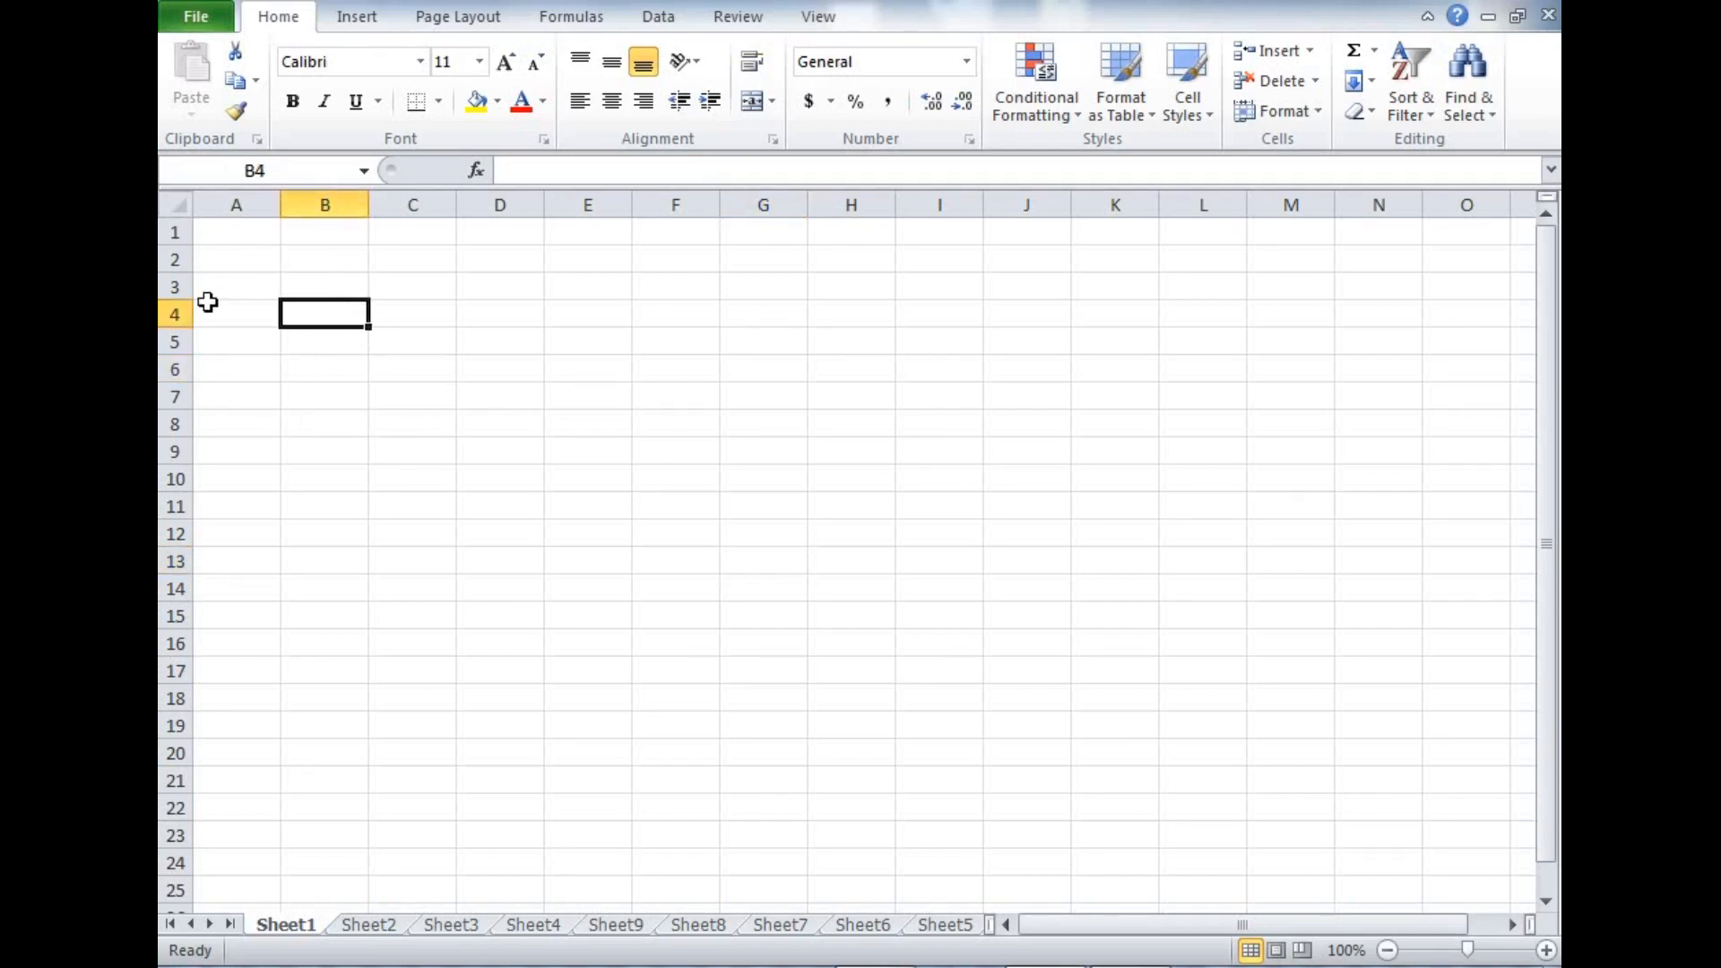
left_click(240, 254)
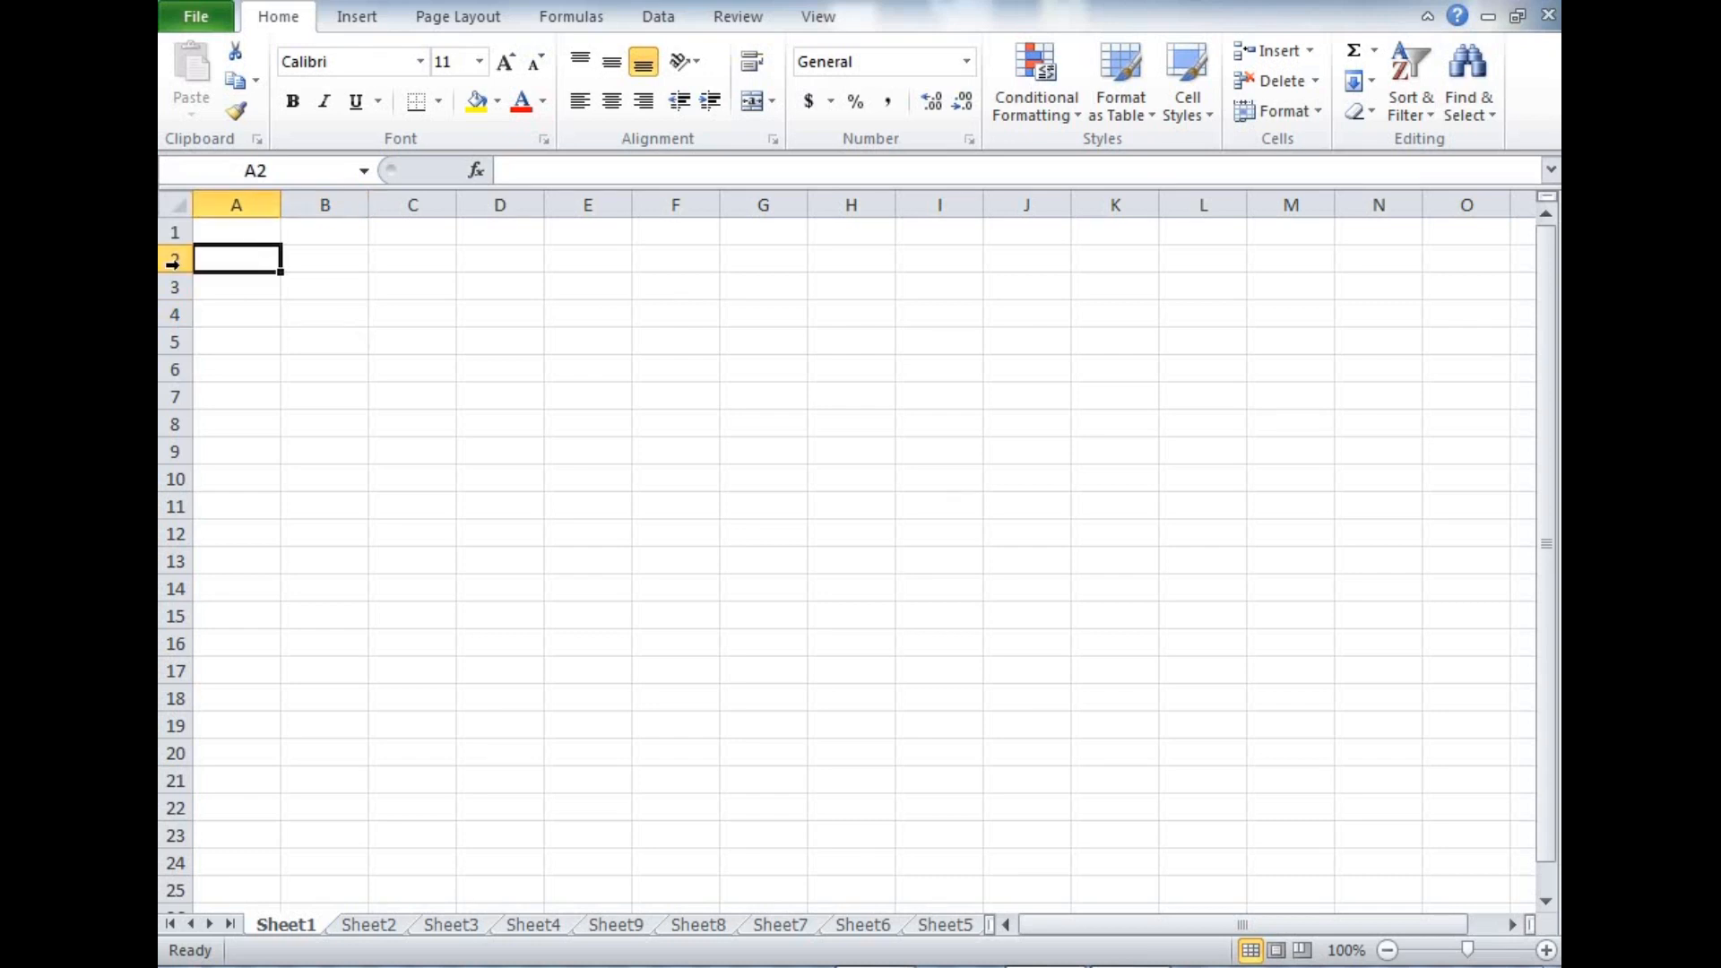
left_click(647, 320)
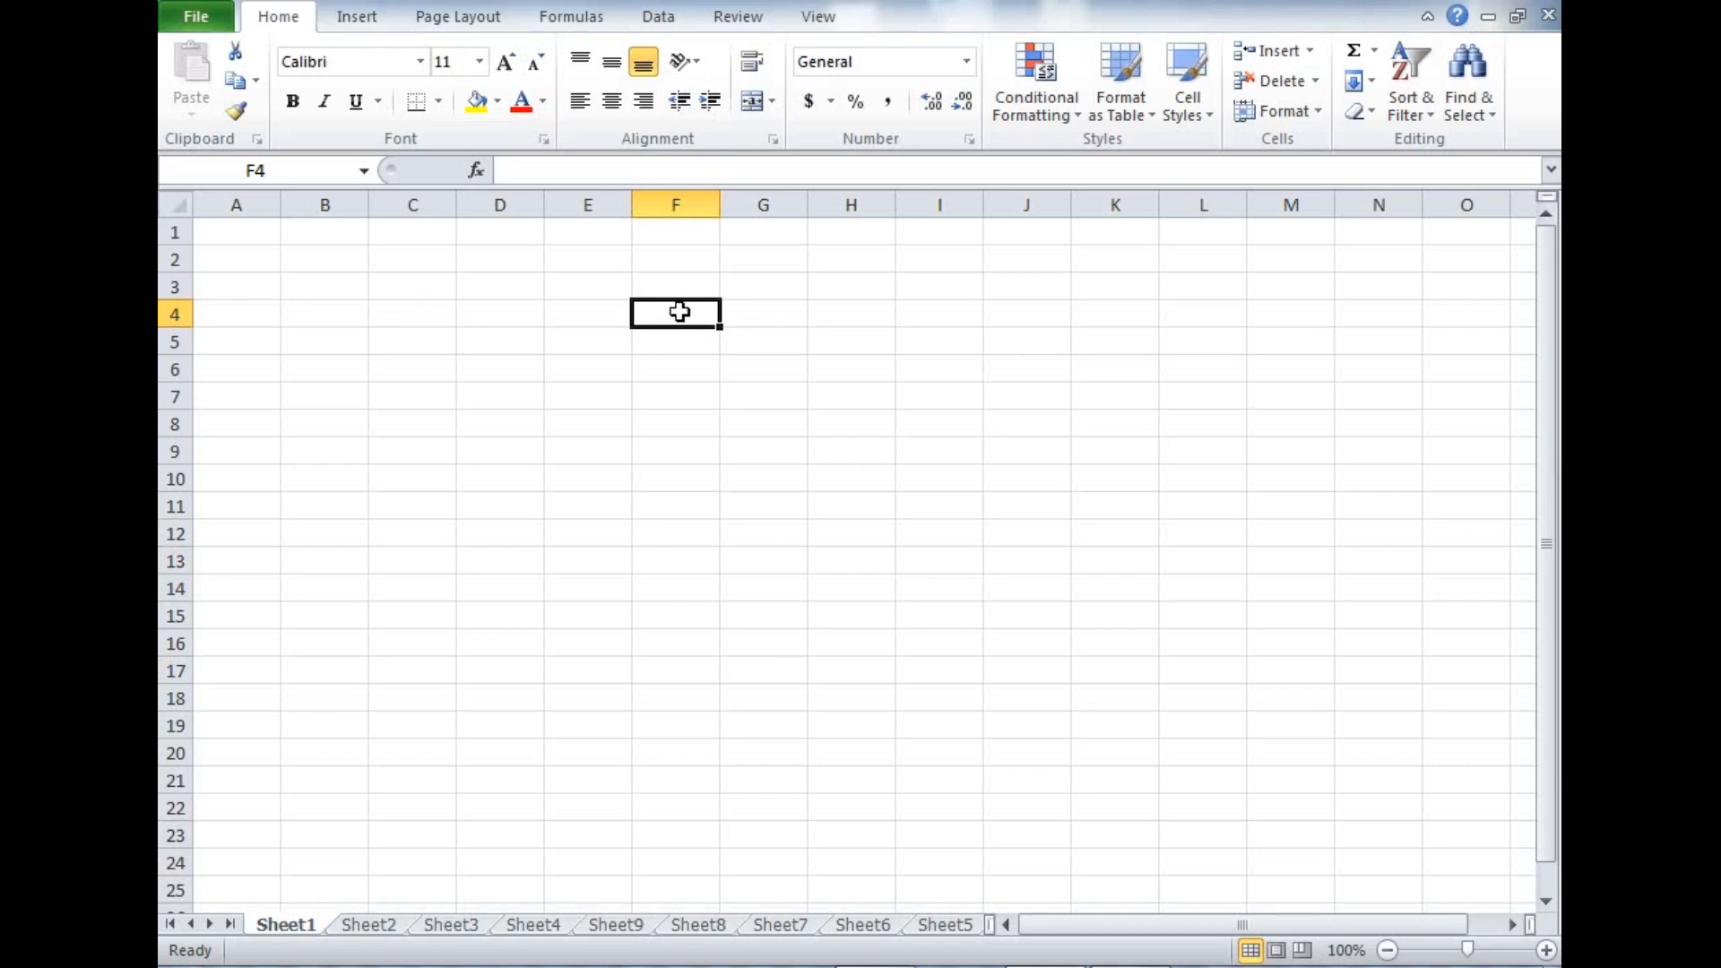
left_click(853, 446)
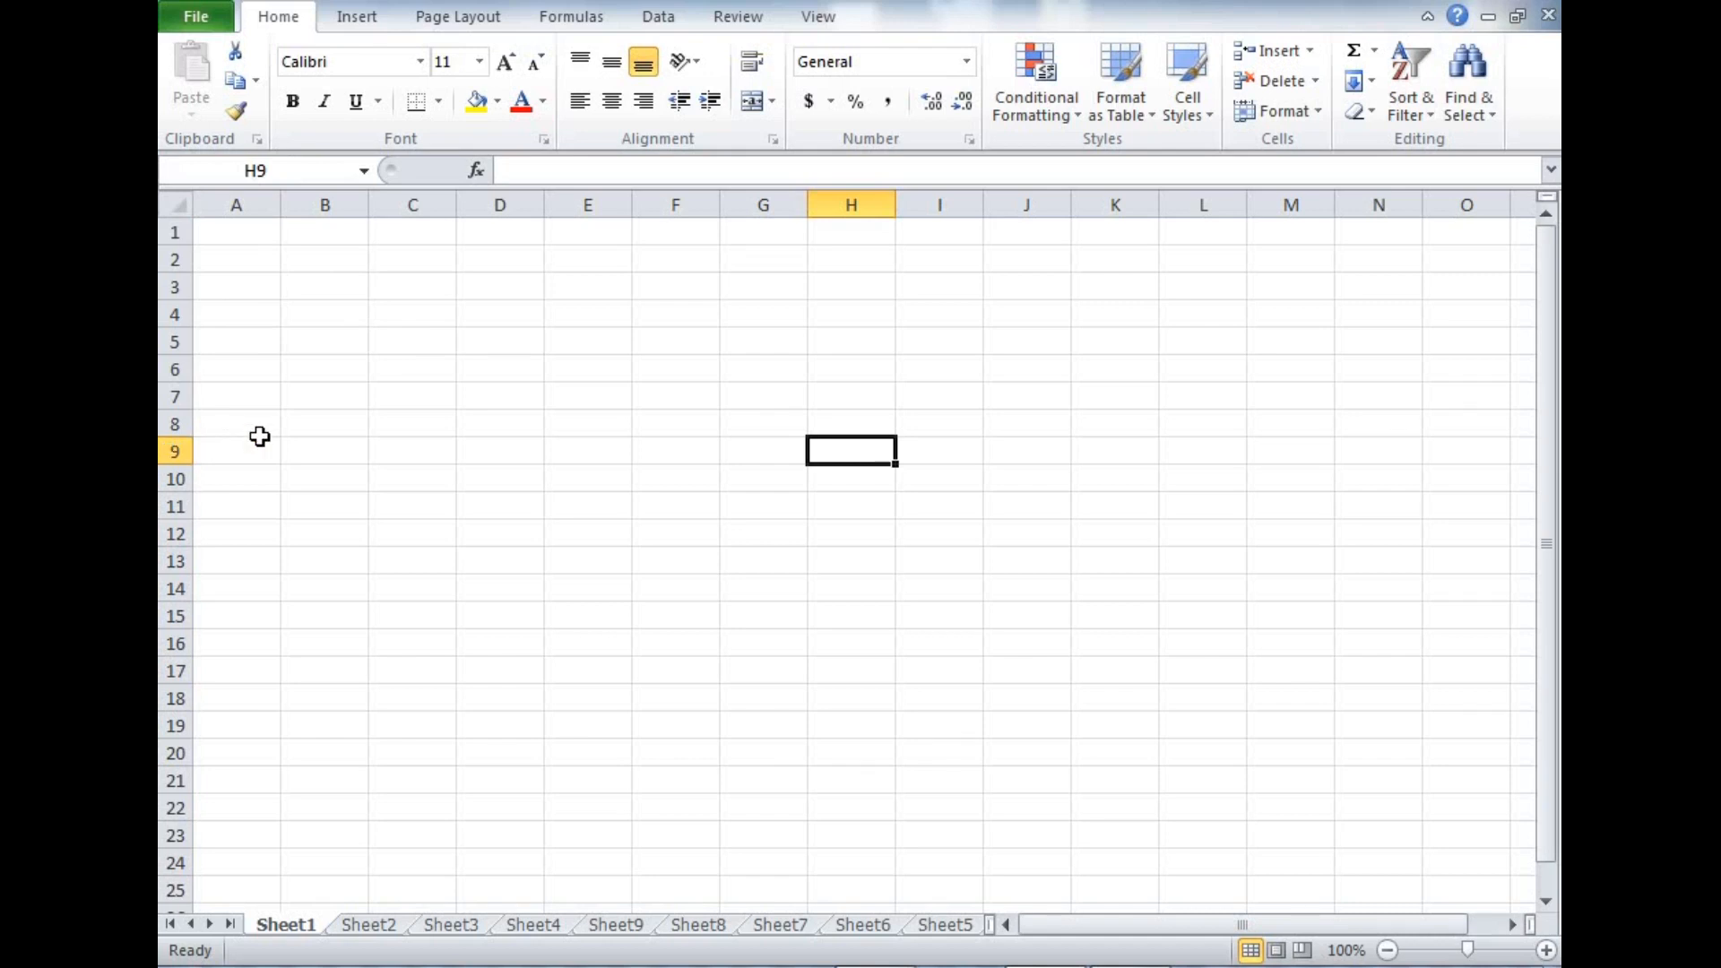
left_click(334, 285)
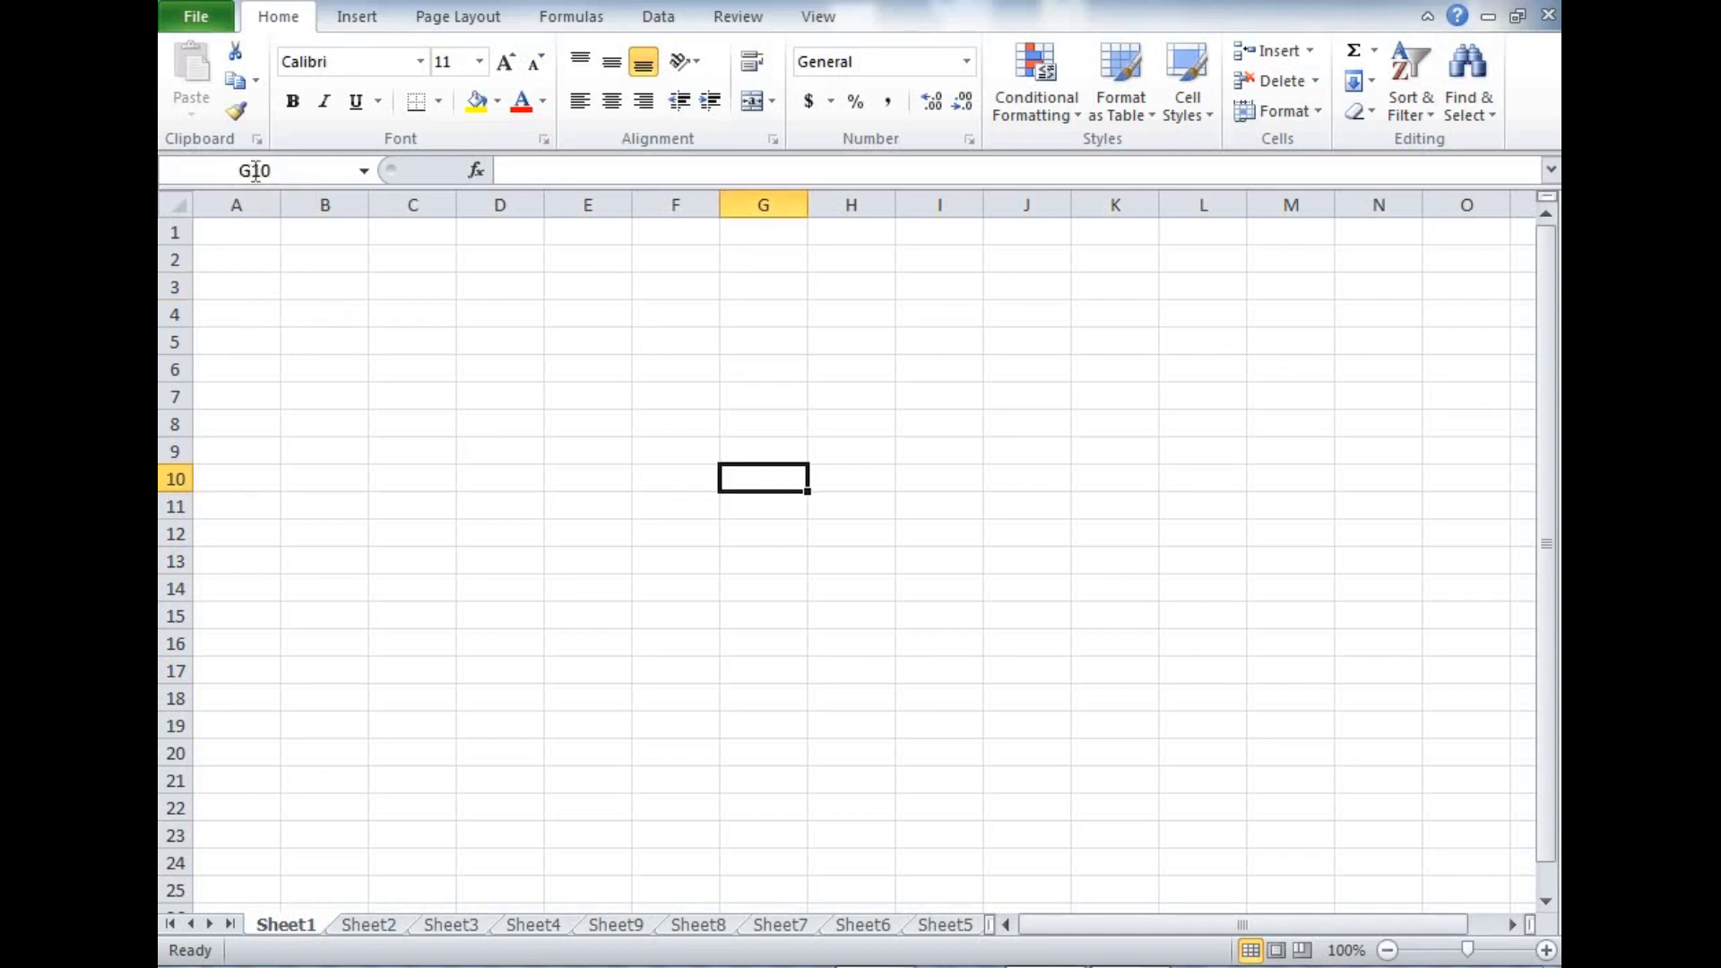
- Jump directly to cell S10000 by entering its address
left_click(265, 169)
type("s100")
key("Return")
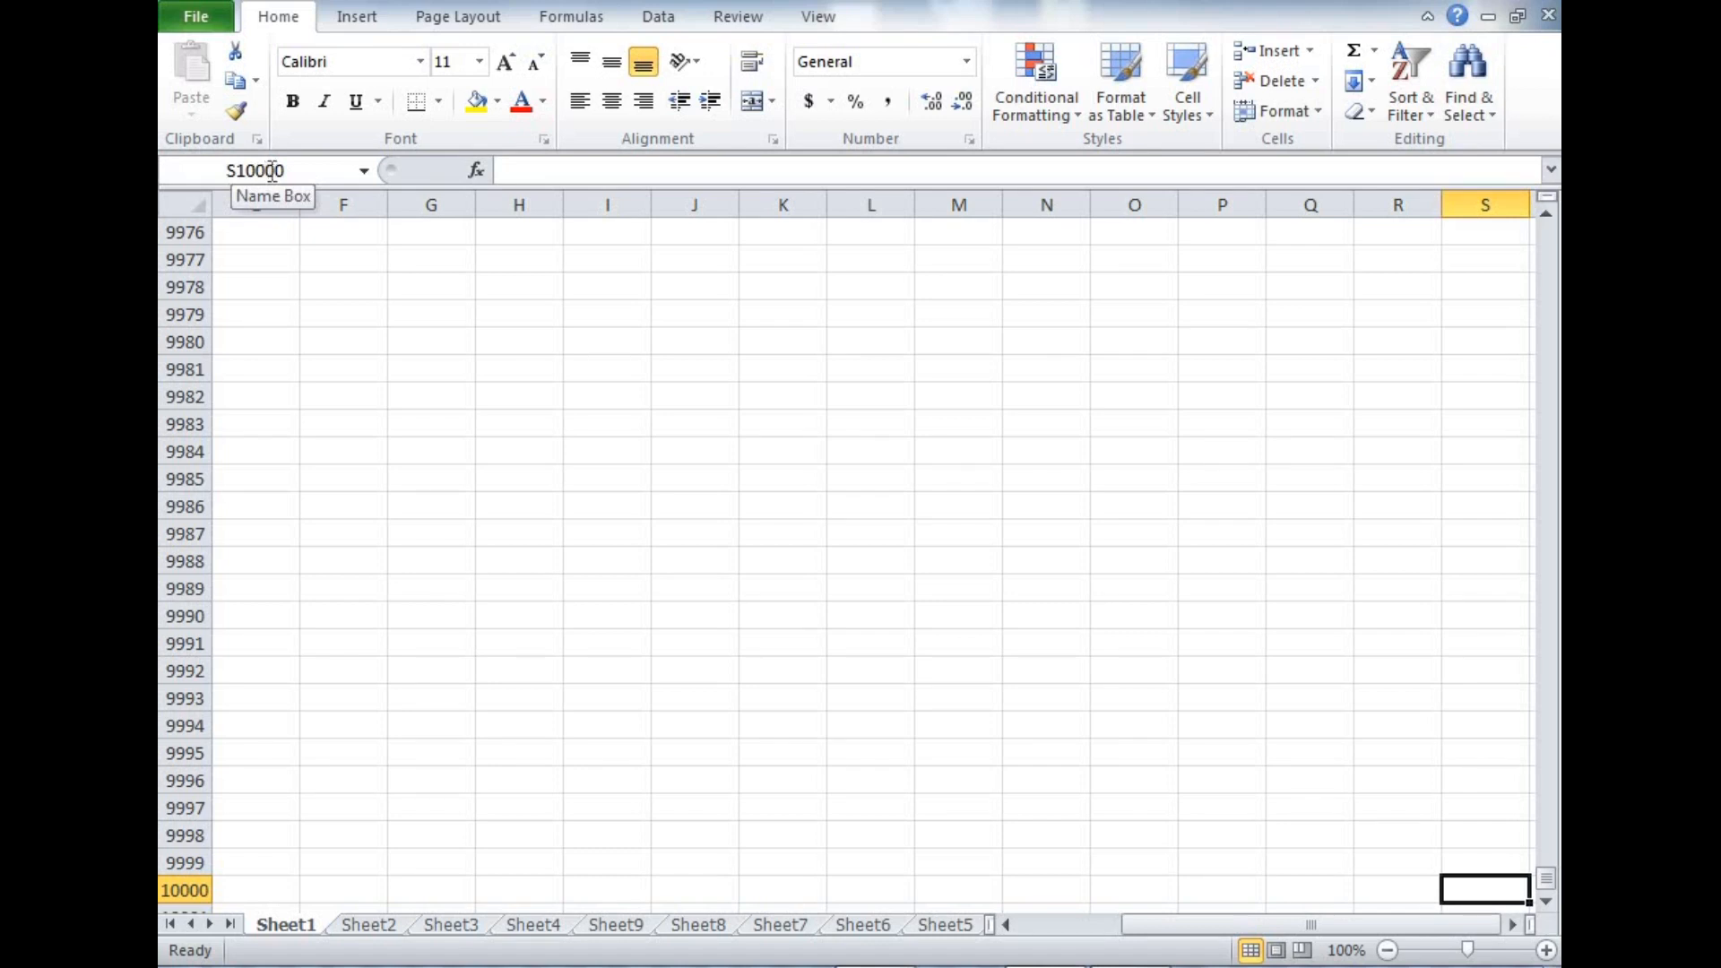
- Starting from cell F9983, go to the last row and the last column of the sheet
left_click(348, 427)
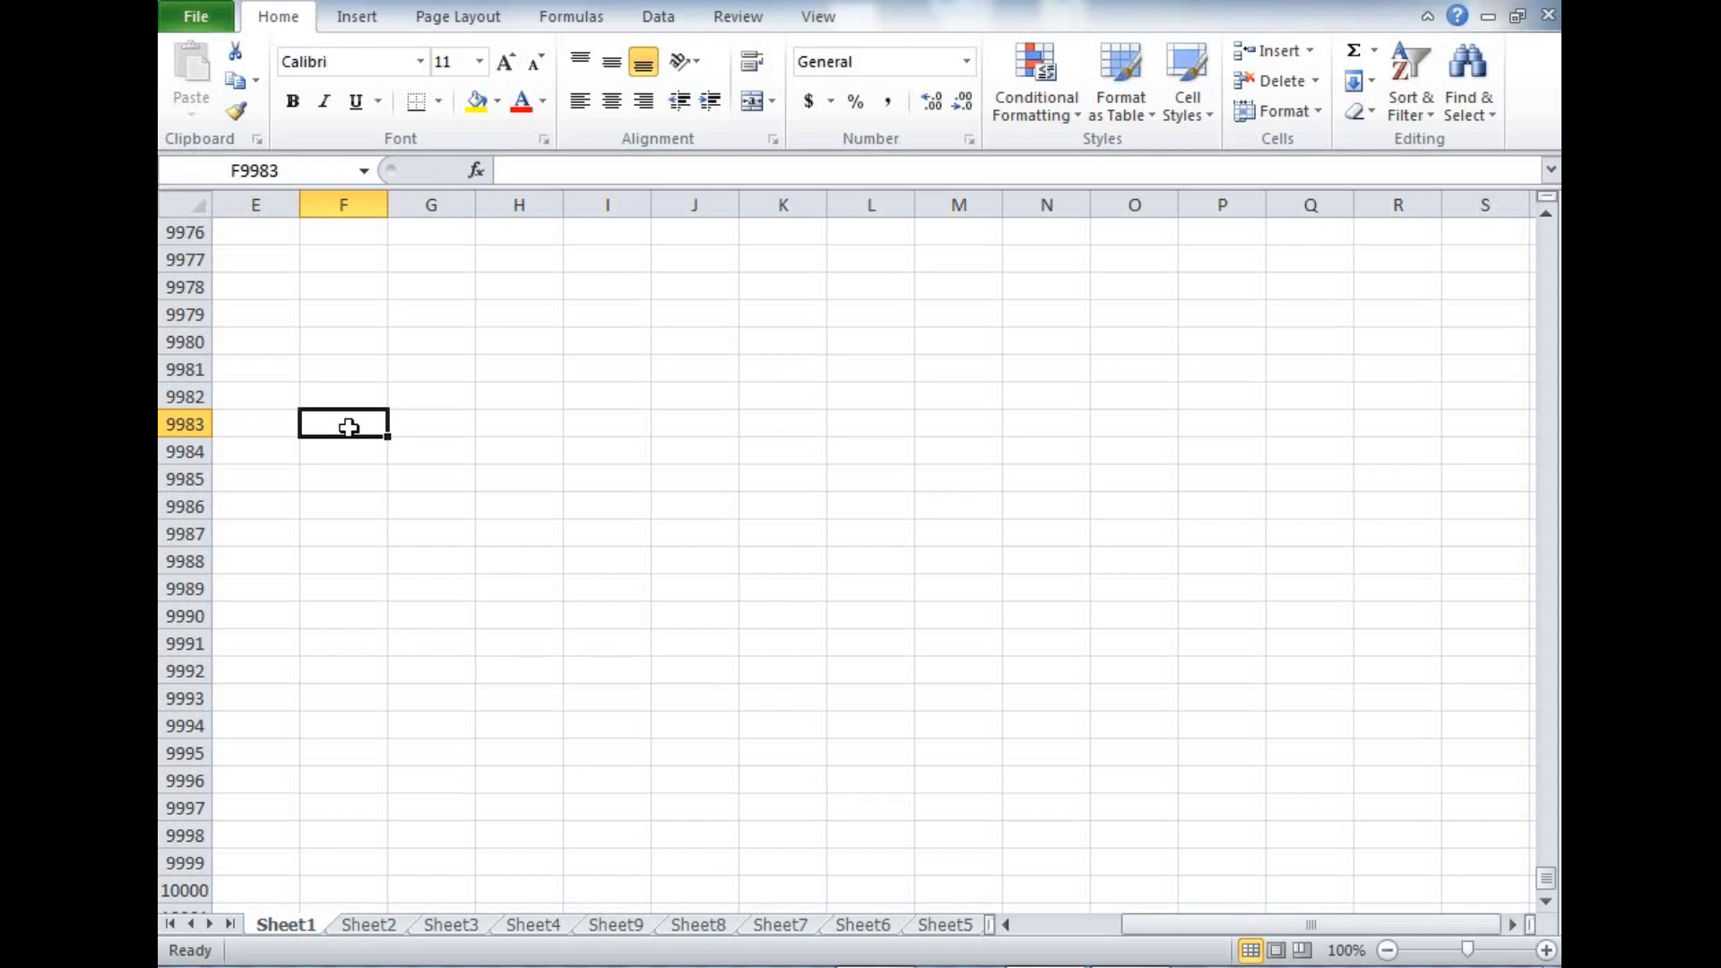
key("ctrl+Down")
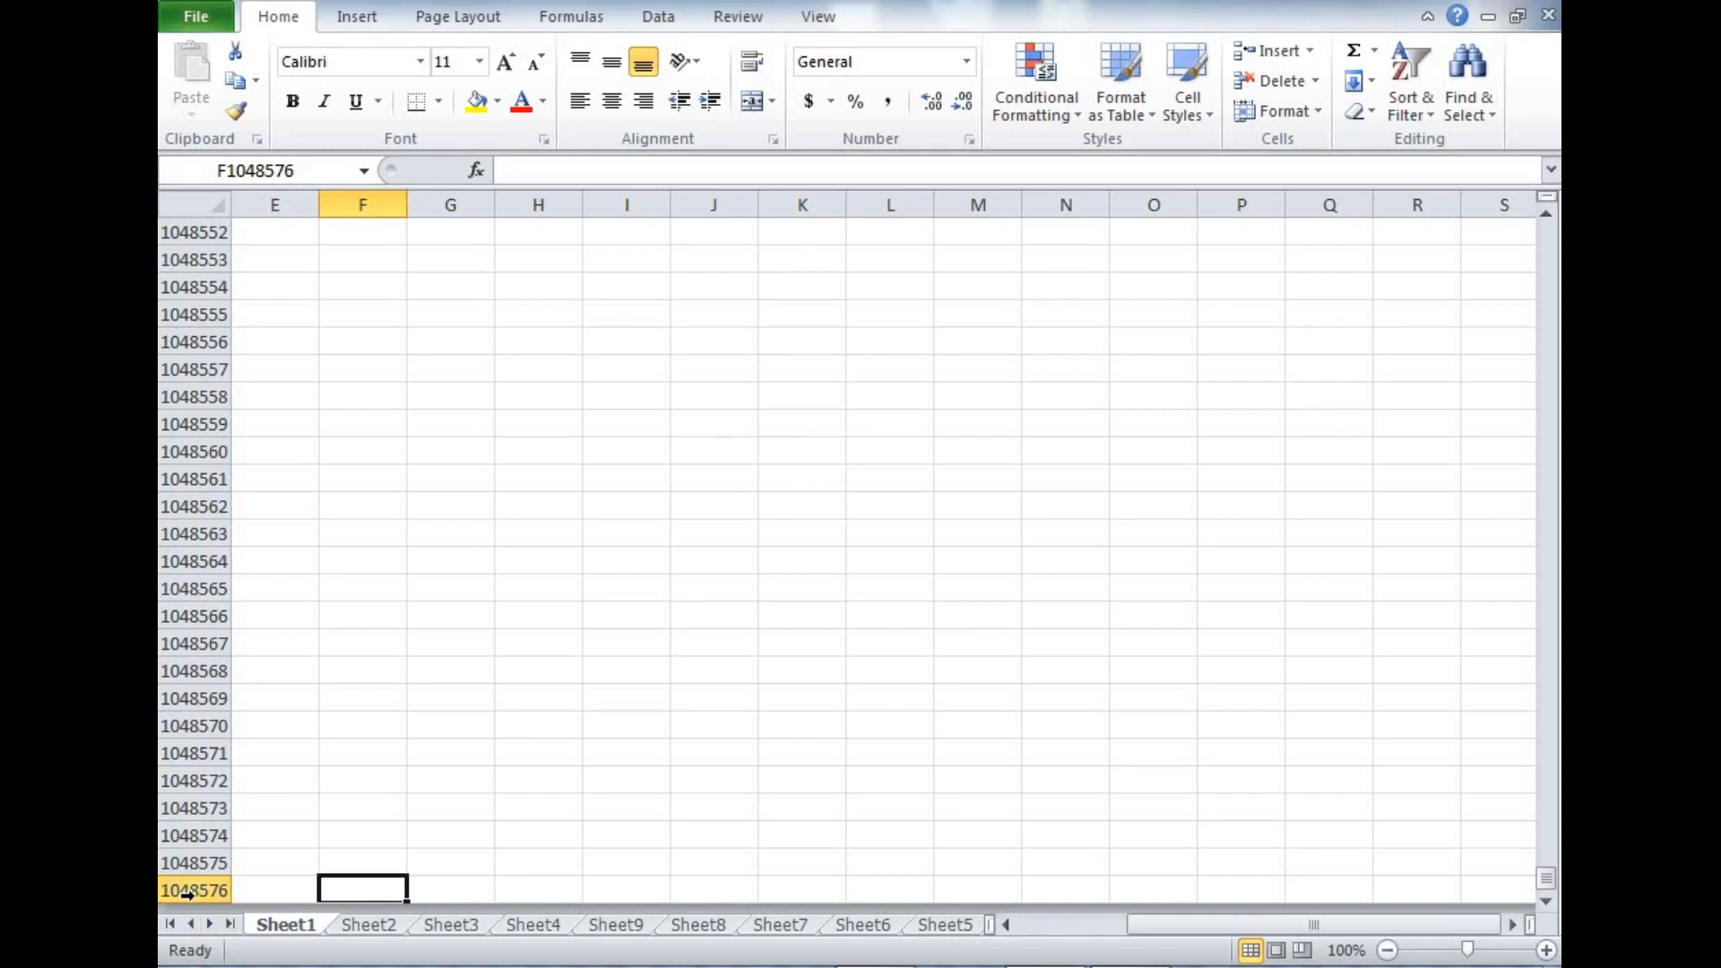
key("ctrl+Right")
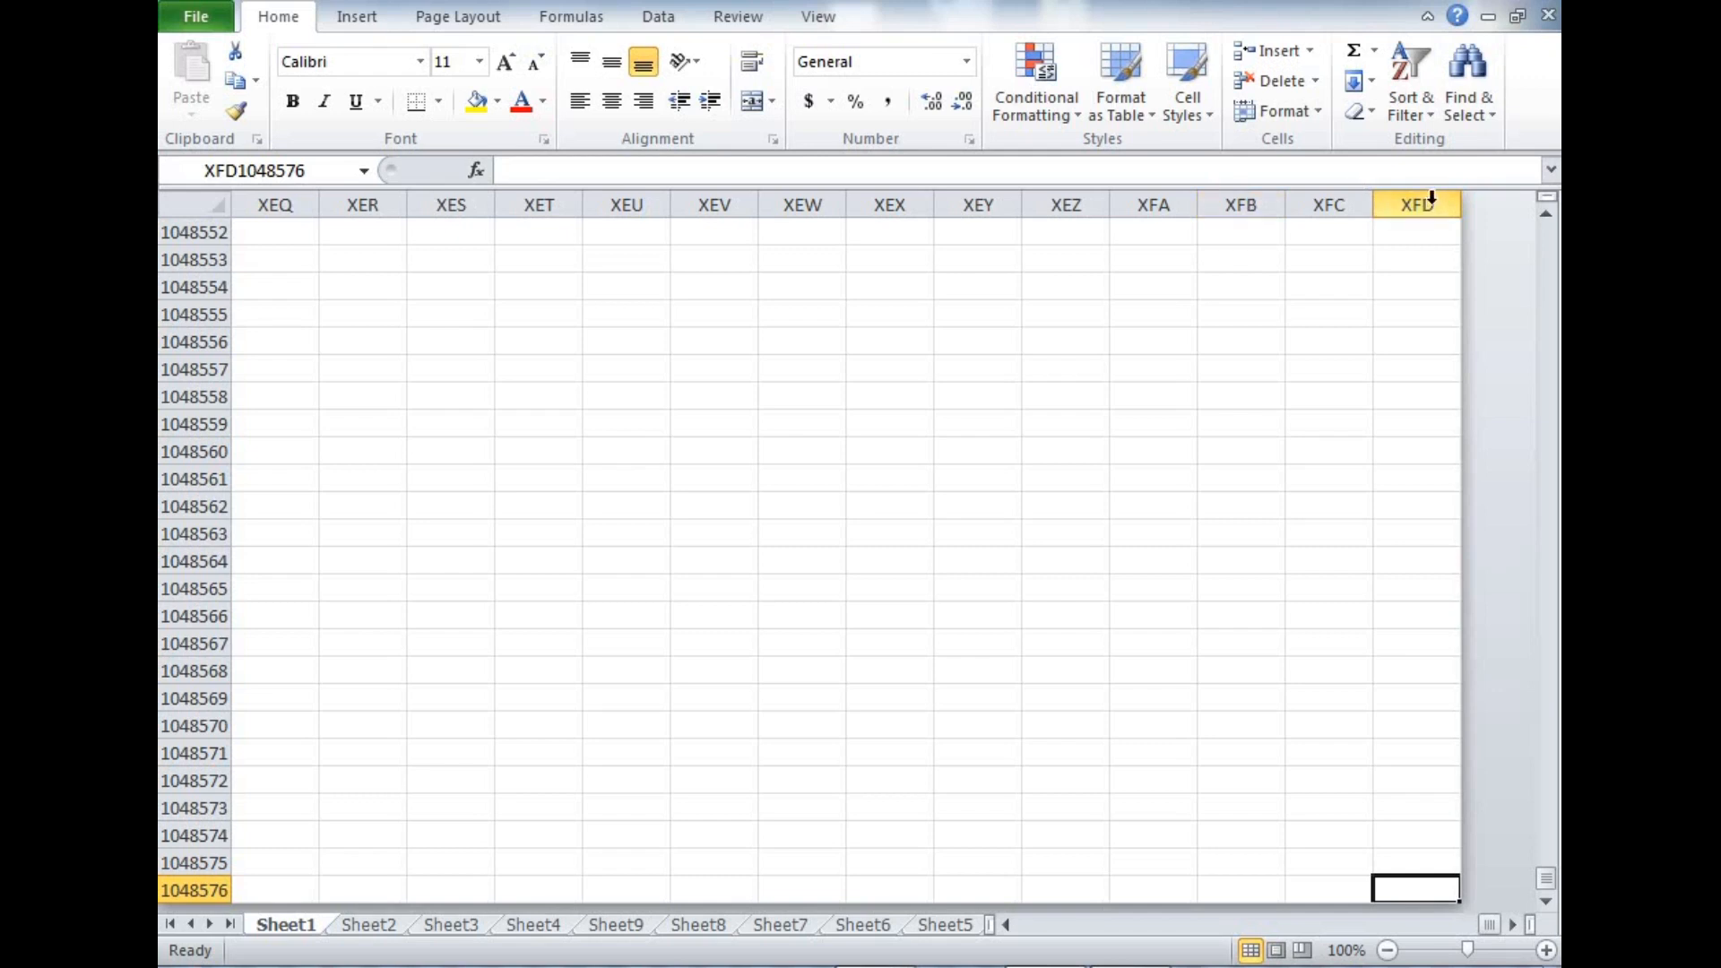
- From cell A1, go to the last column and last row of the sheet, and return to A1
key("ctrl+Home")
key("F2")
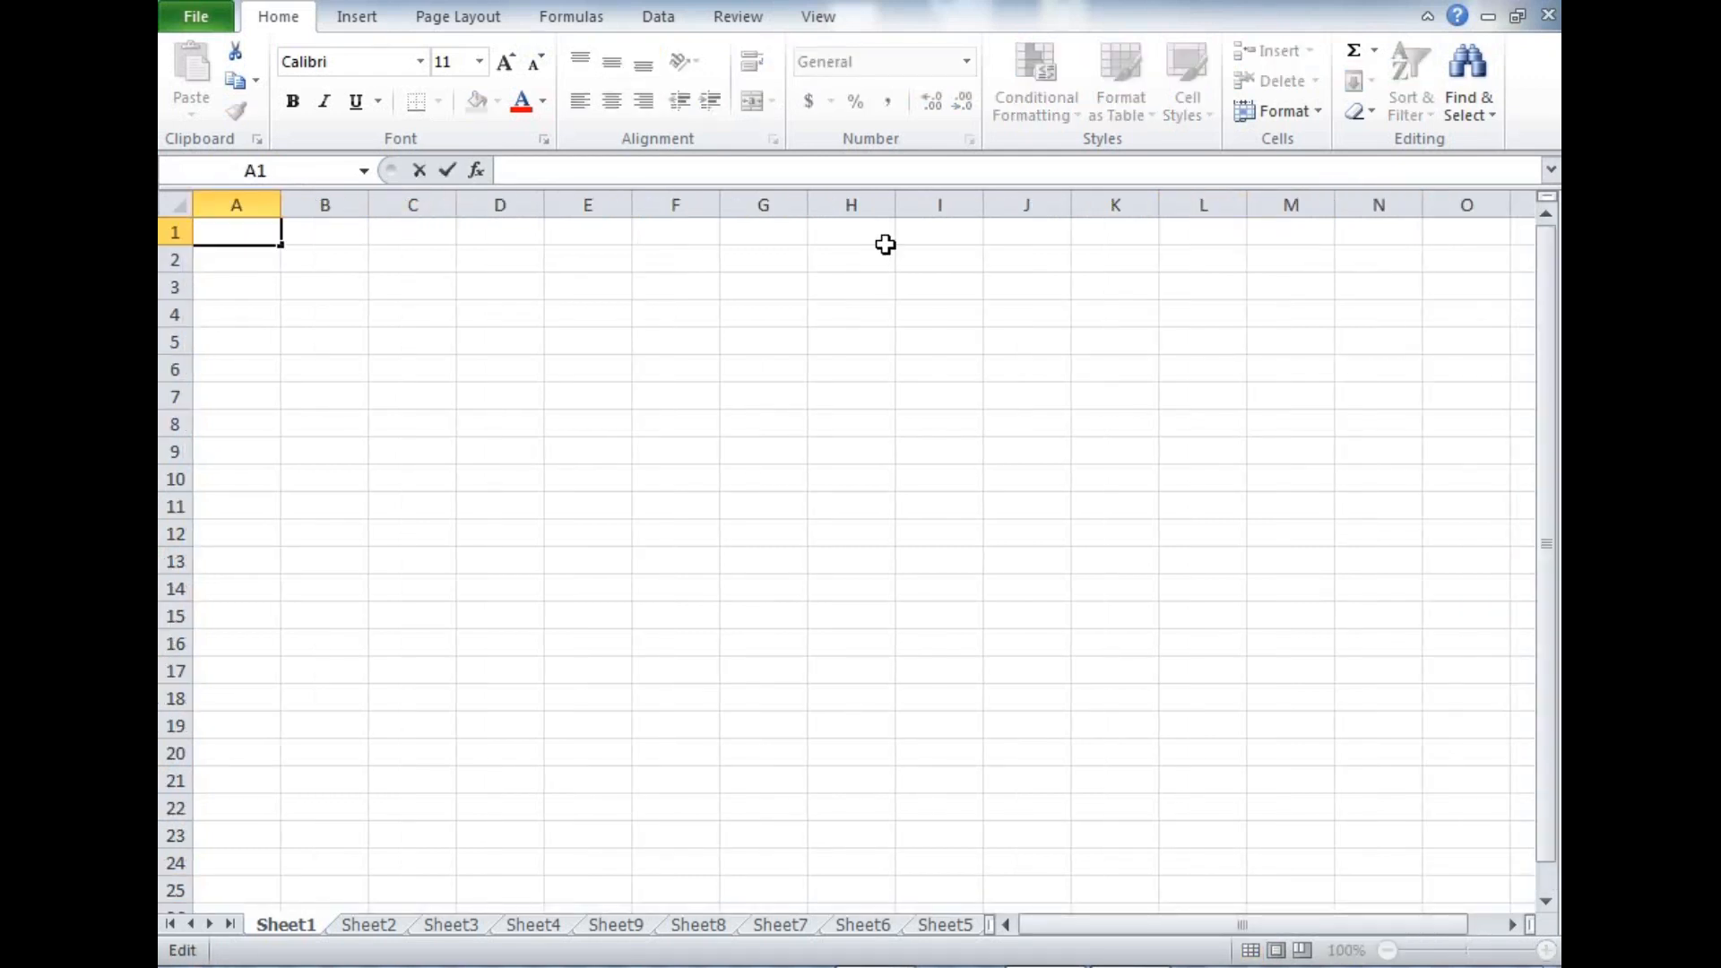
key("Escape")
key("ctrl+Right")
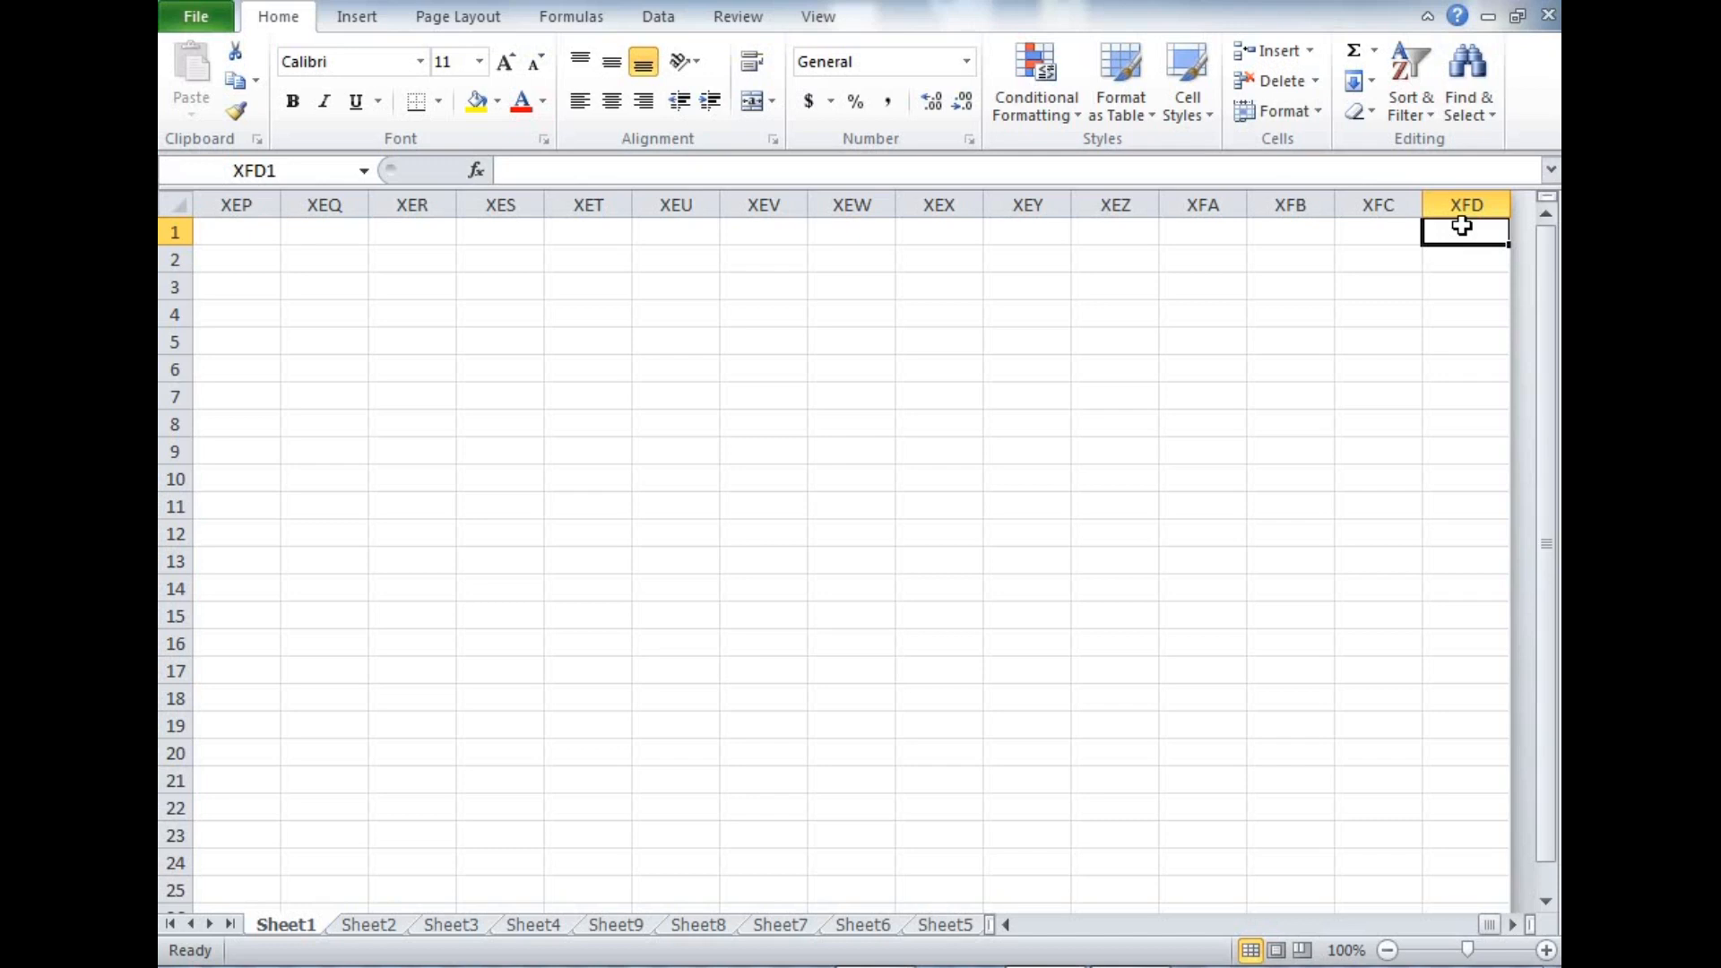
type("16")
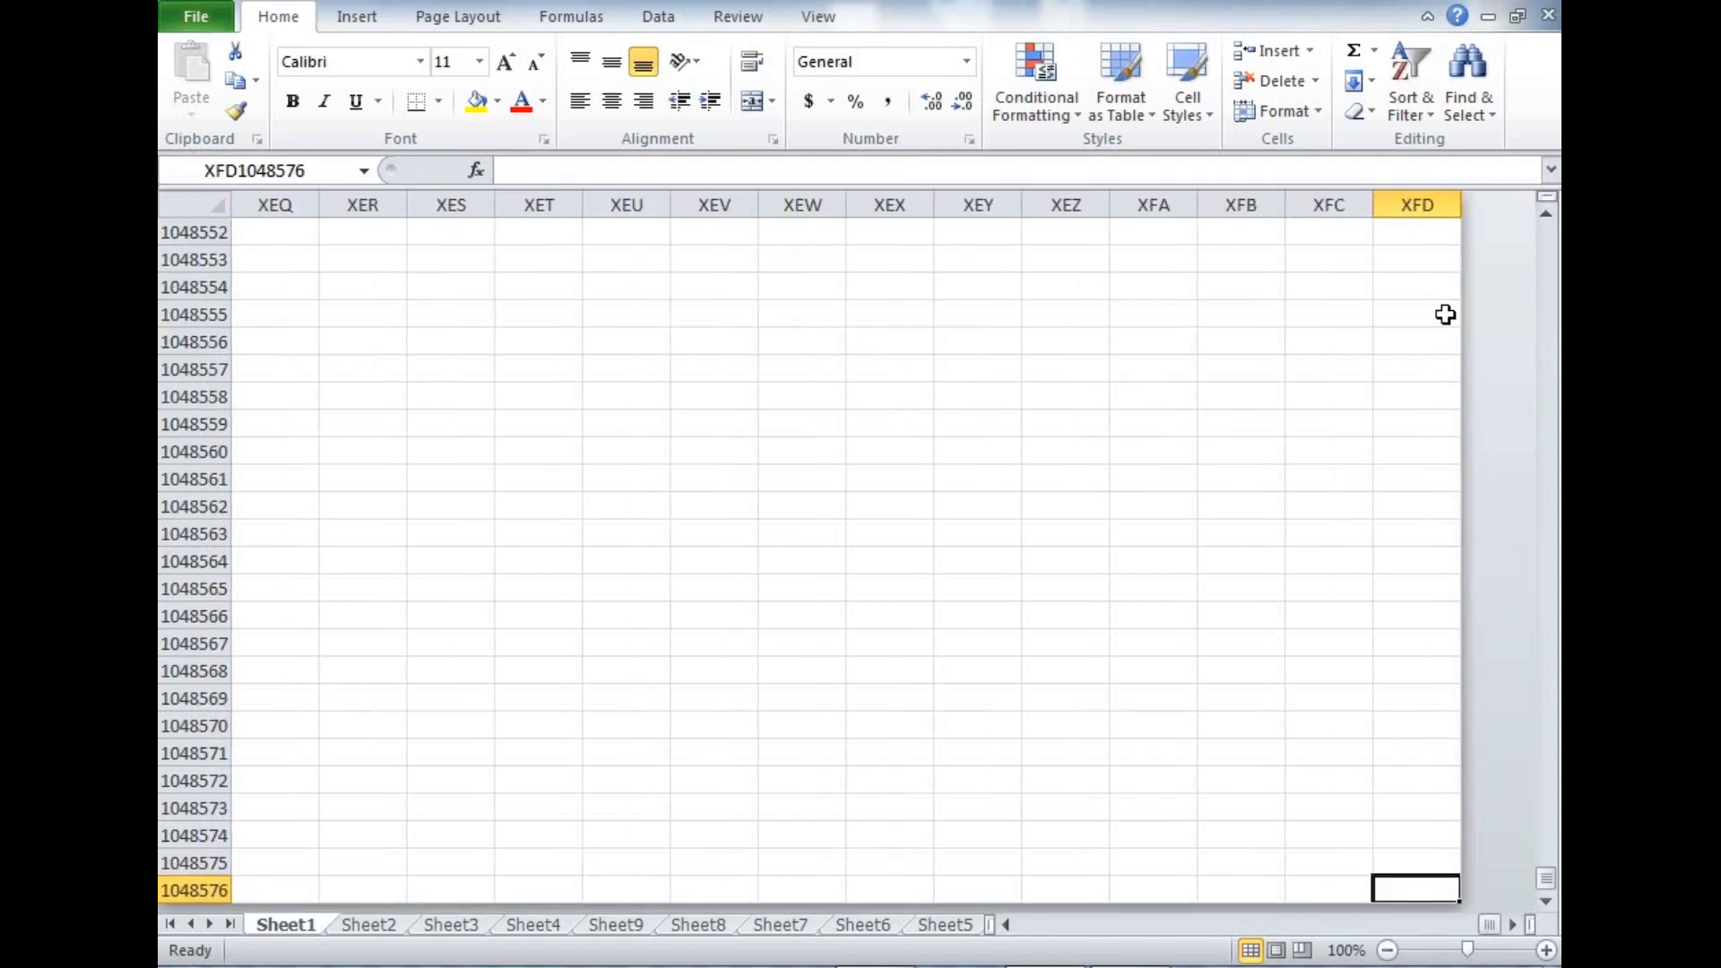
key("ctrl+Up")
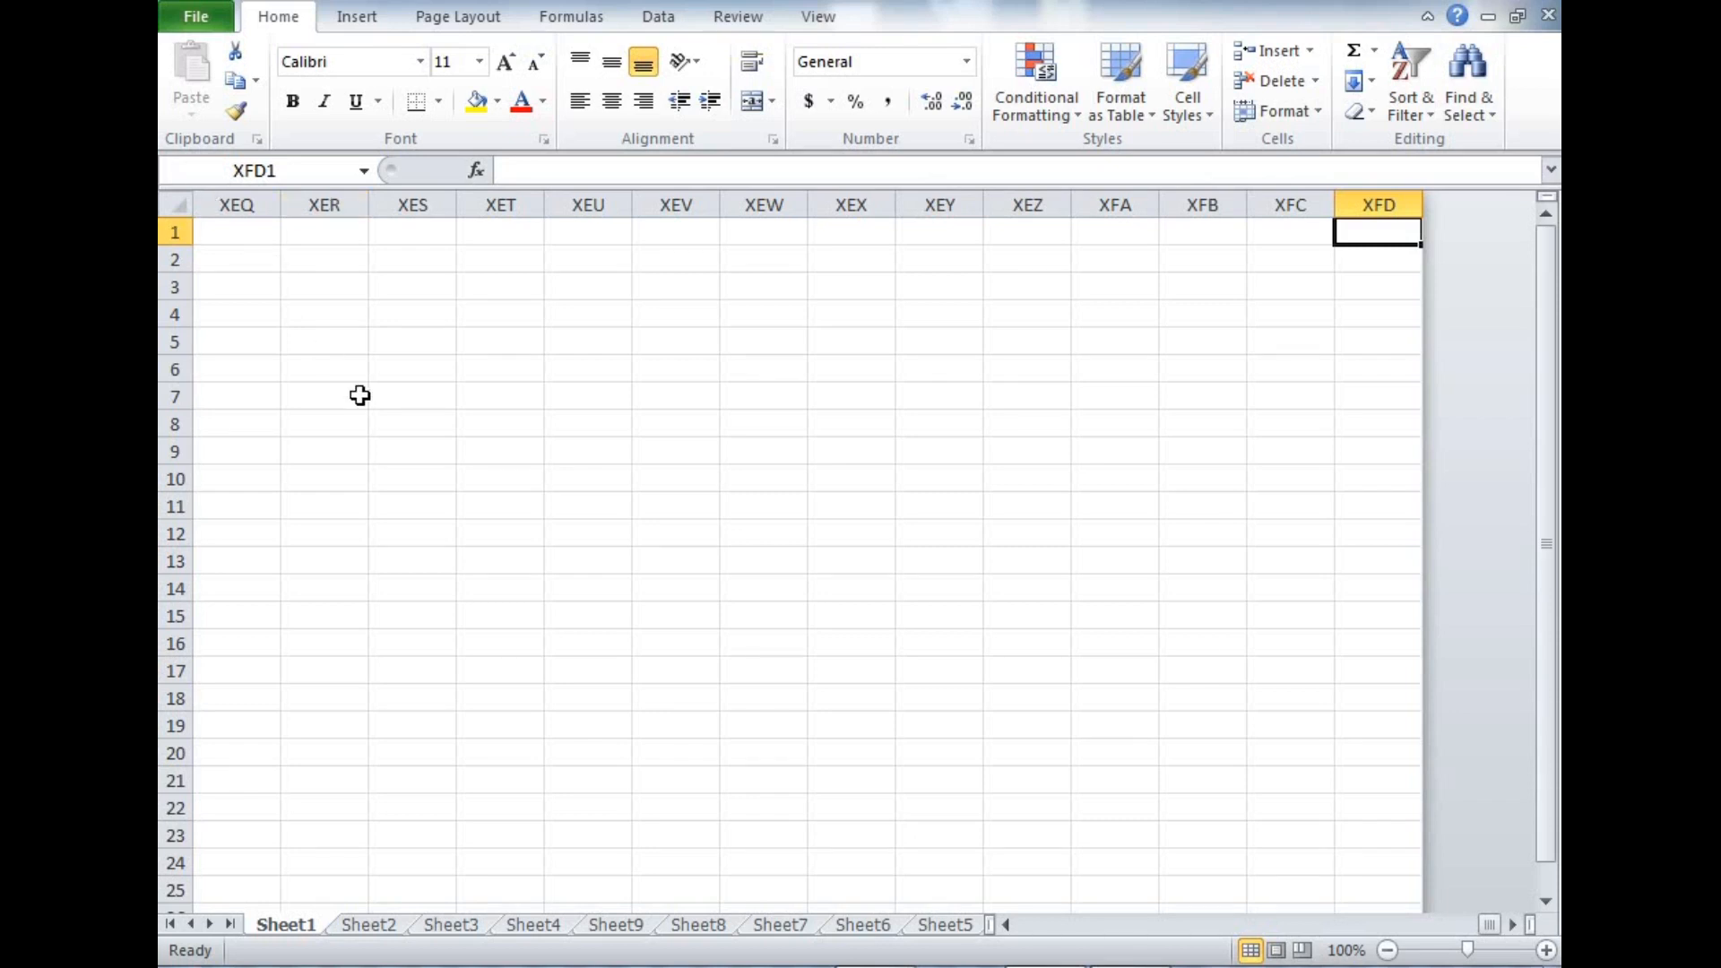
key("ctrl+Home")
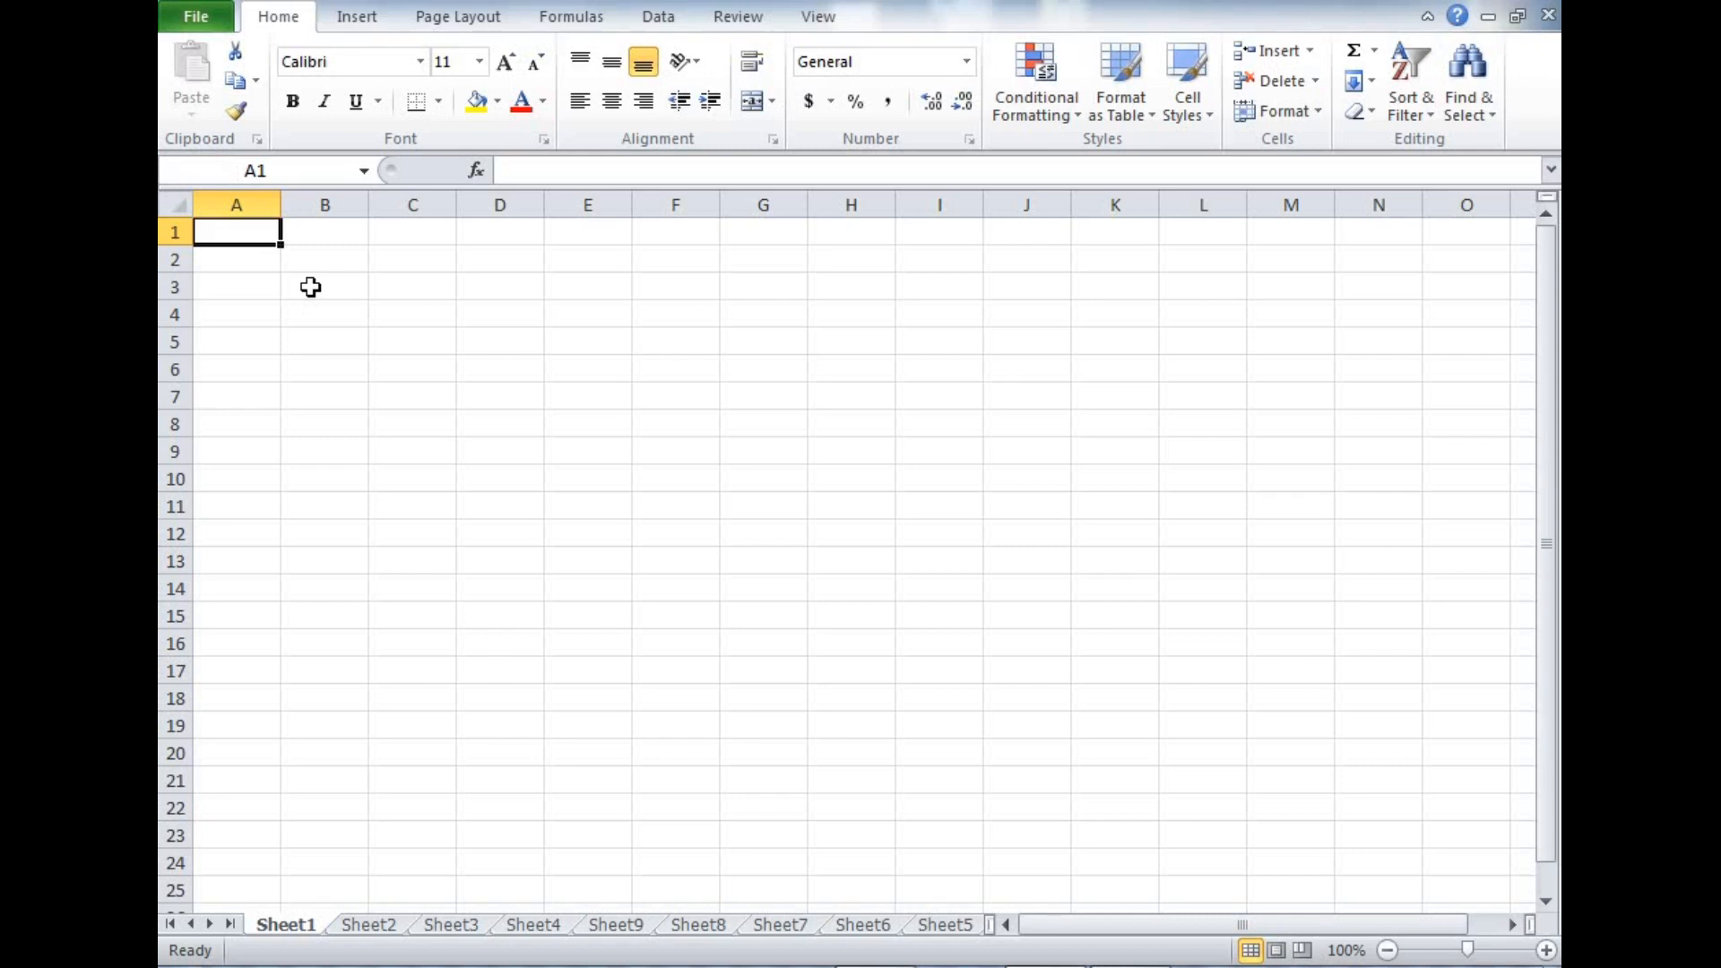
- Move repeatedly between cell A1 and the sheet's last row and last column, ending at A1
key("ctrl+Down")
key("ctrl+Up")
key("ctrl+Right")
key("ctrl+Home")
key("ctrl+Down")
key("ctrl+Right")
key("ctrl+Home")
- Place the cursor in the formula bar for cell A1 and scroll the sheet vertically and horizontally
left_click(527, 166)
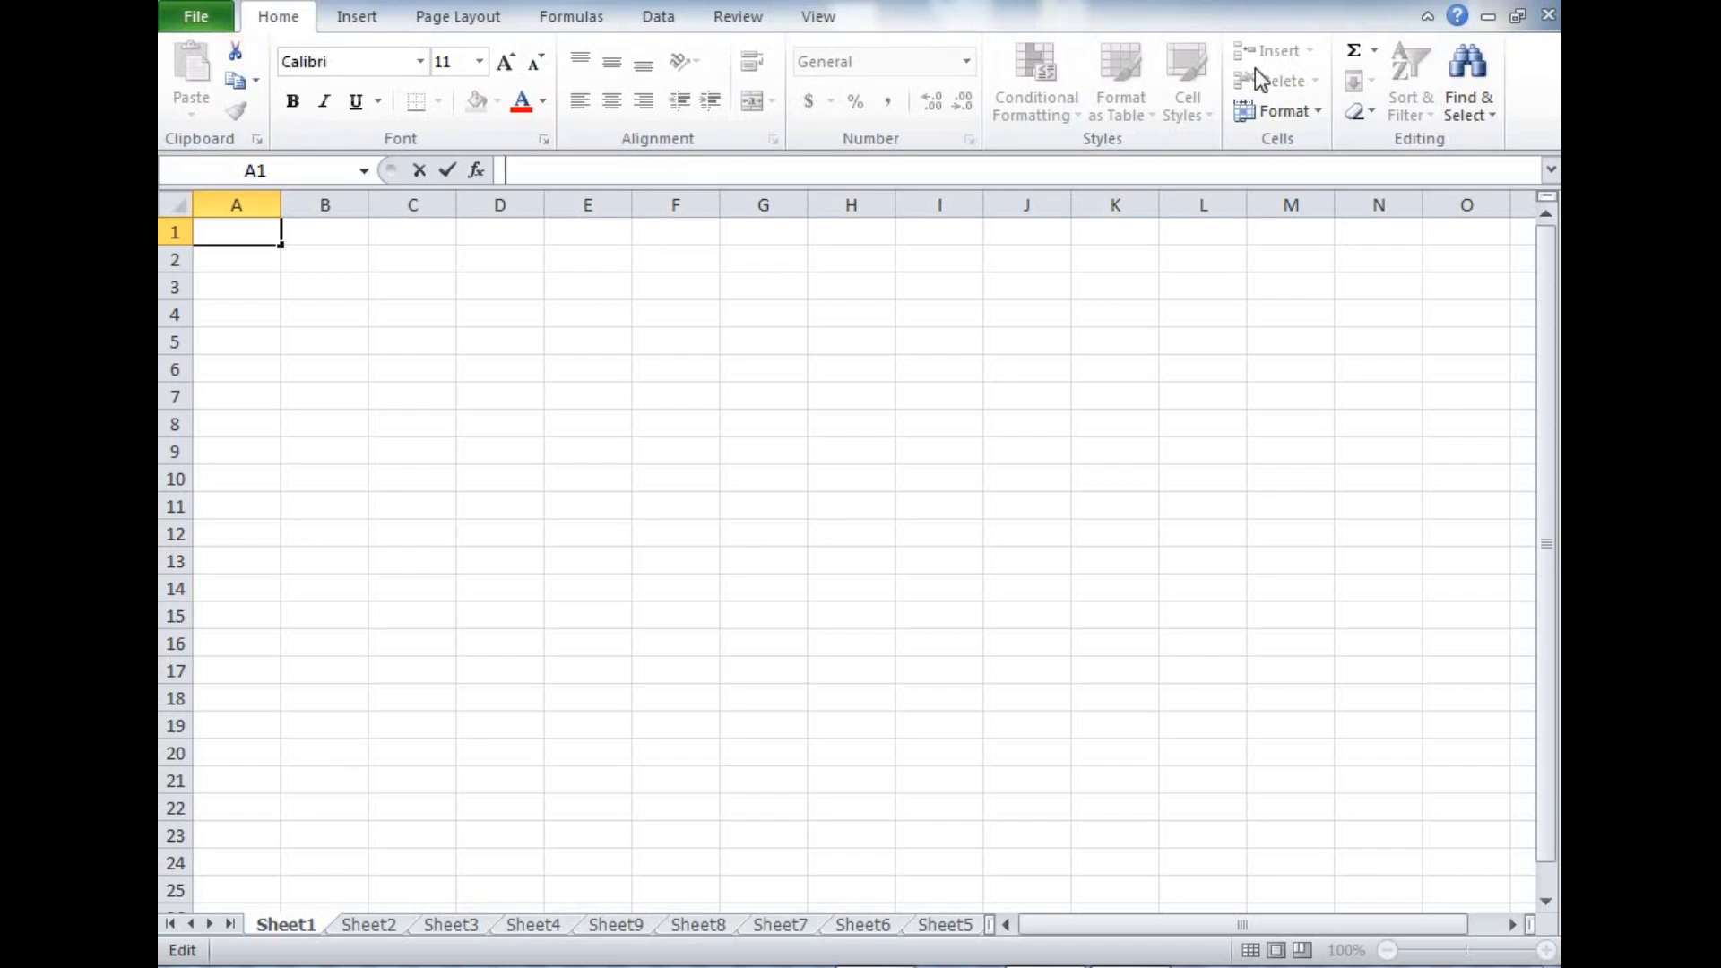
left_click_drag(1546, 278, 1545, 486)
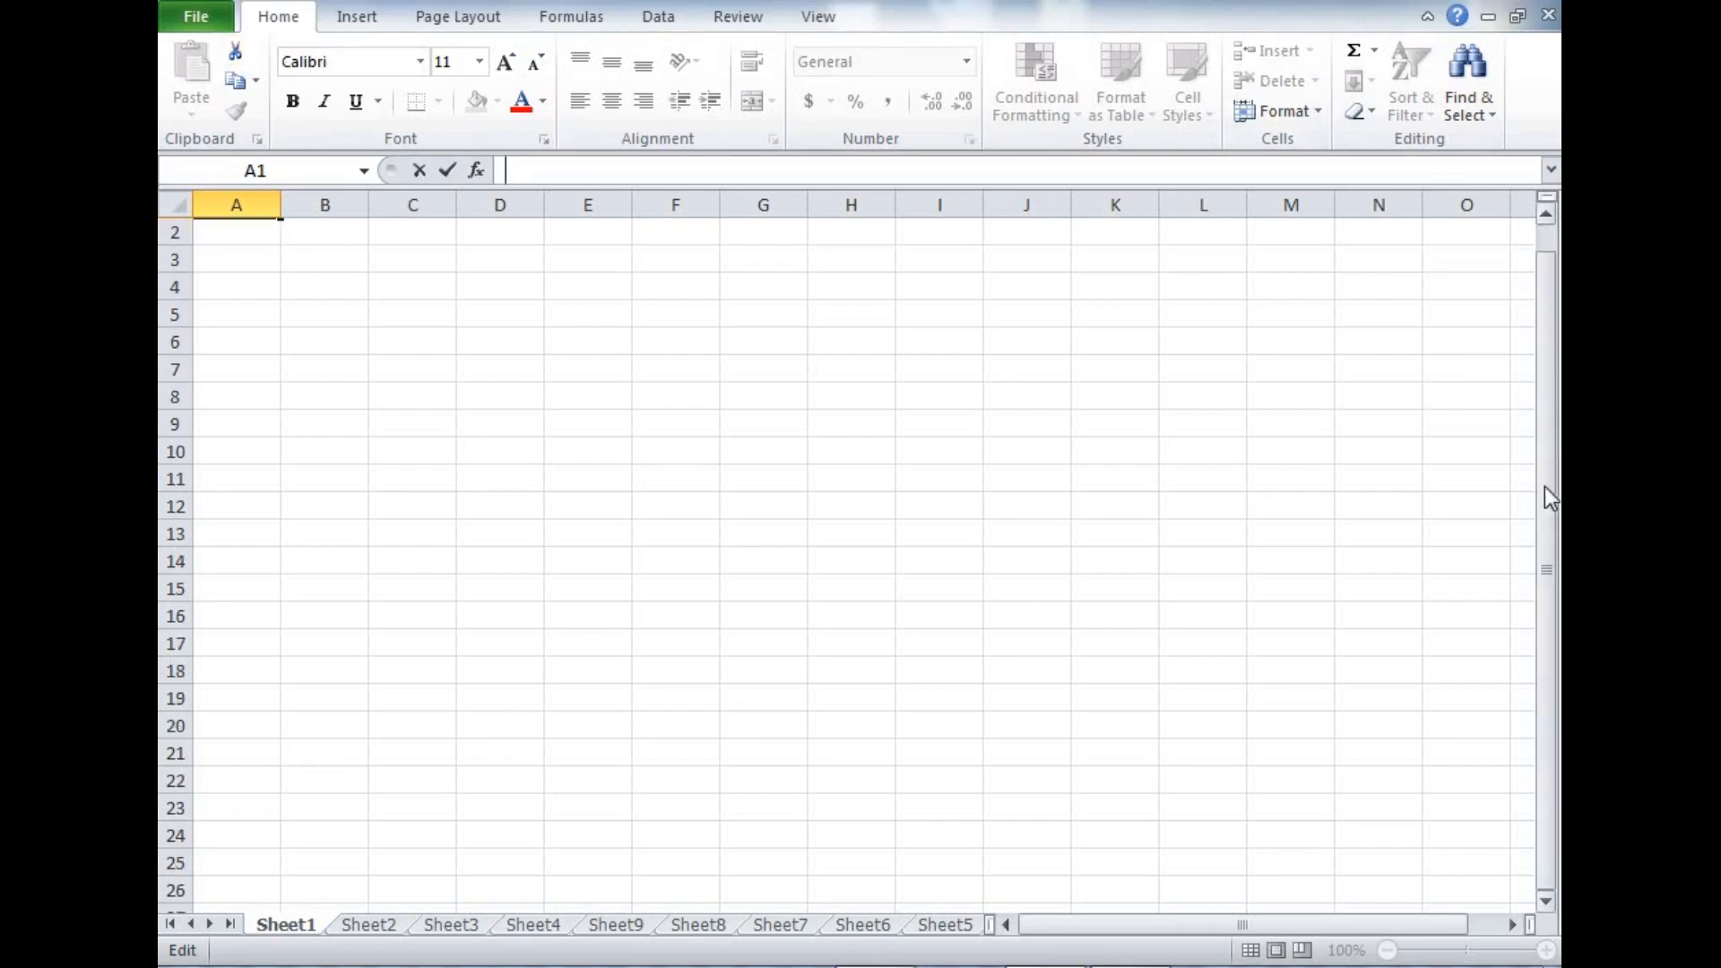
left_click(1547, 900)
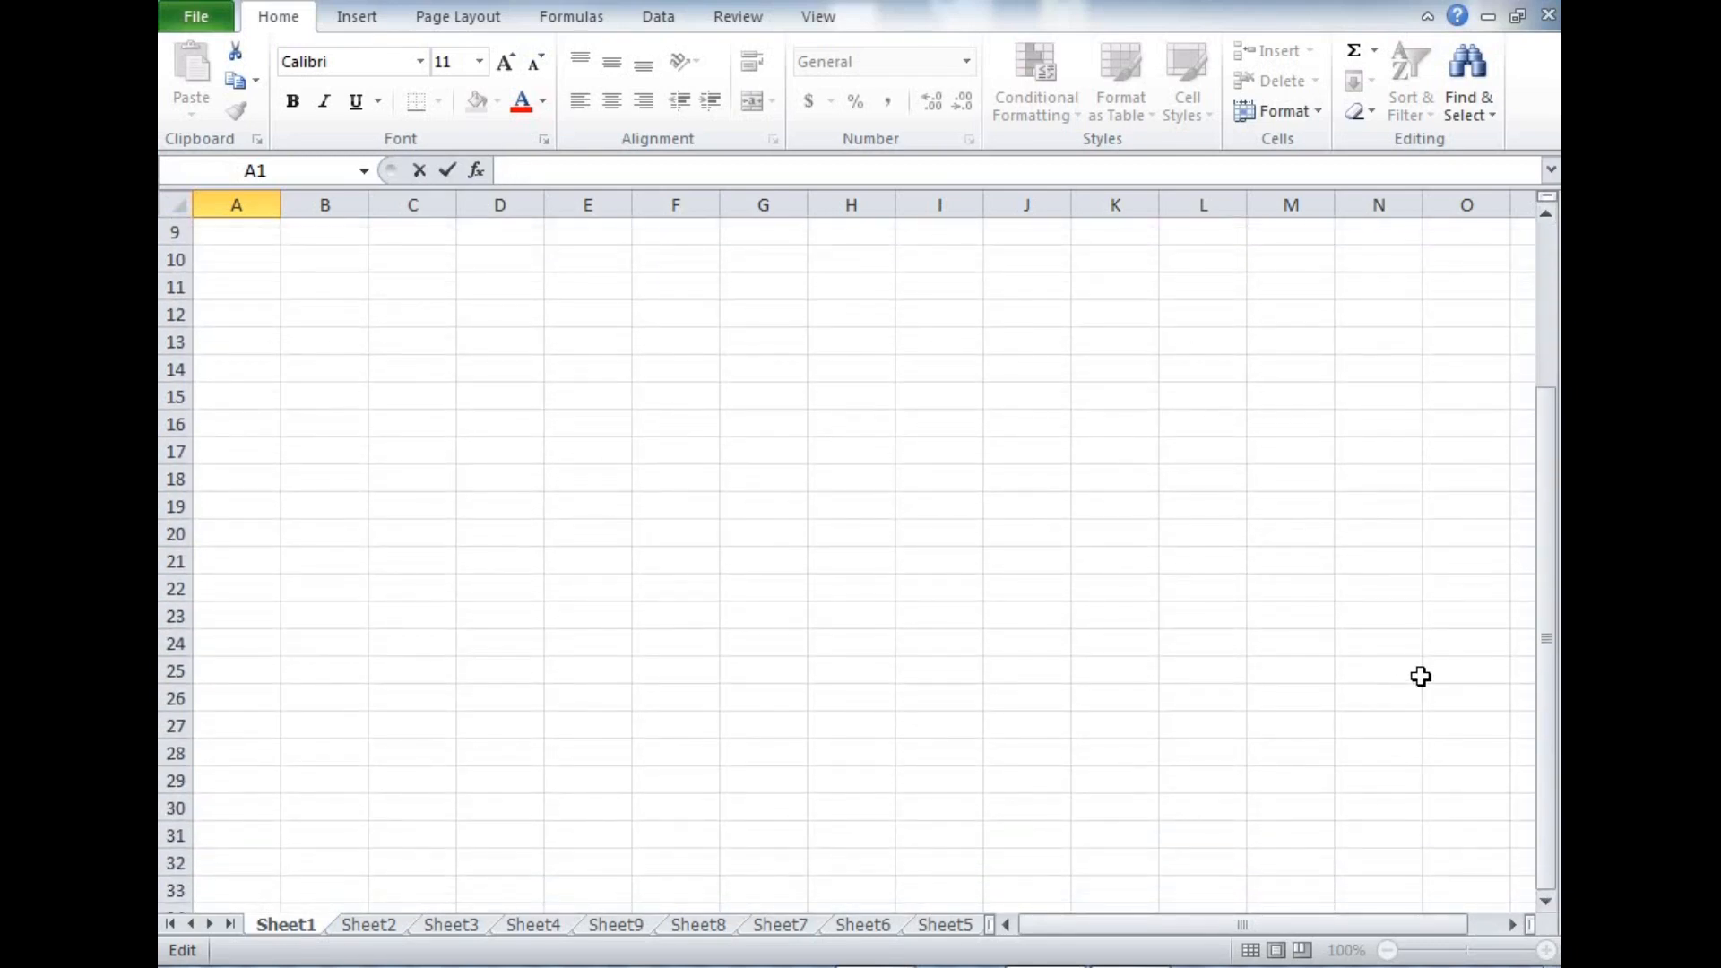
left_click_drag(1546, 614, 1475, 603)
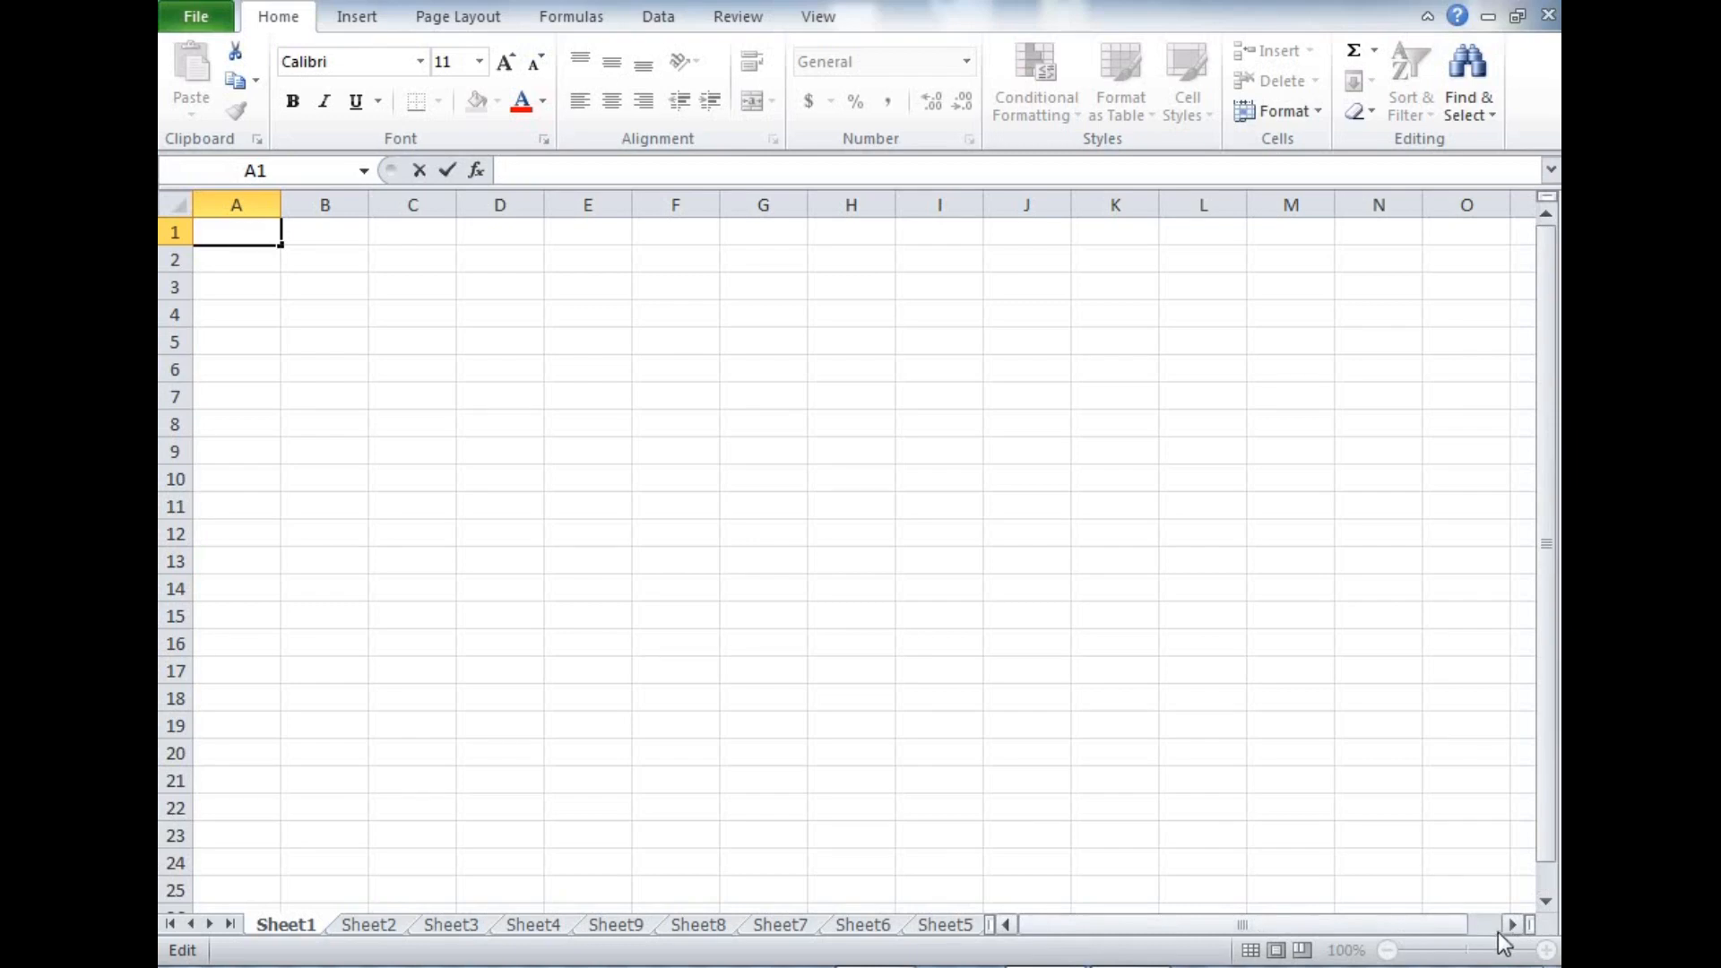
left_click_drag(1514, 923, 1515, 923)
left_click_drag(1290, 932, 968, 925)
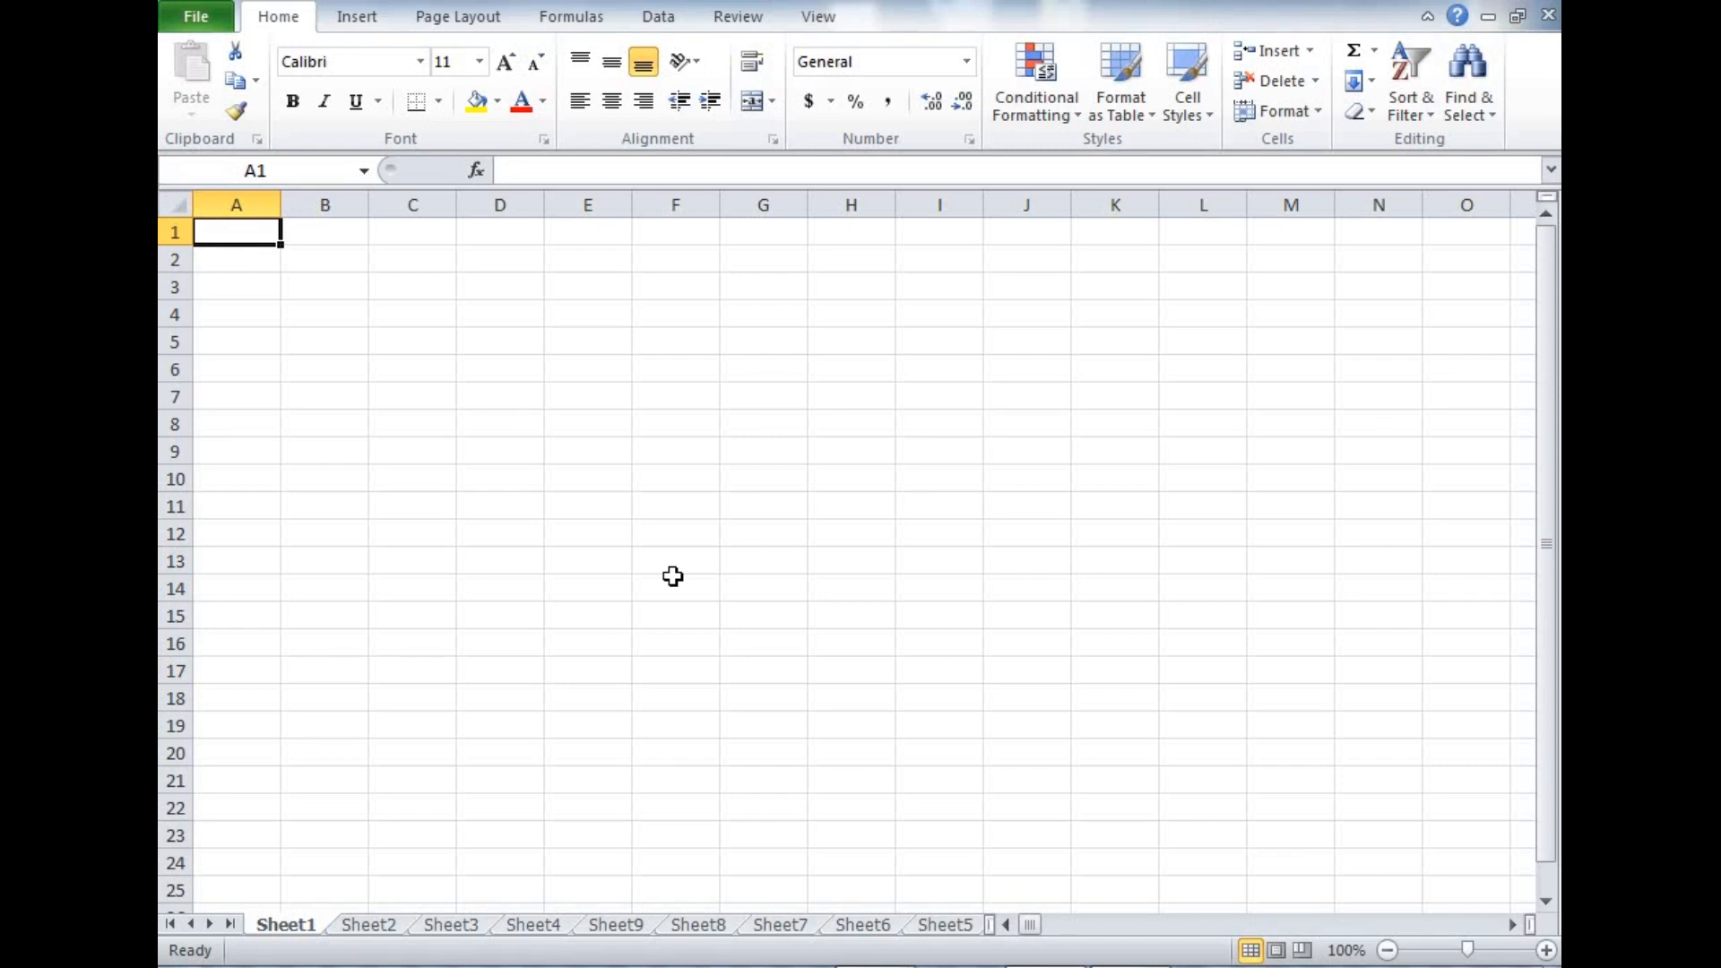
- Enter "rajasthan jaipur" in cell A1 and "w" in cell B1
type("rajasthan")
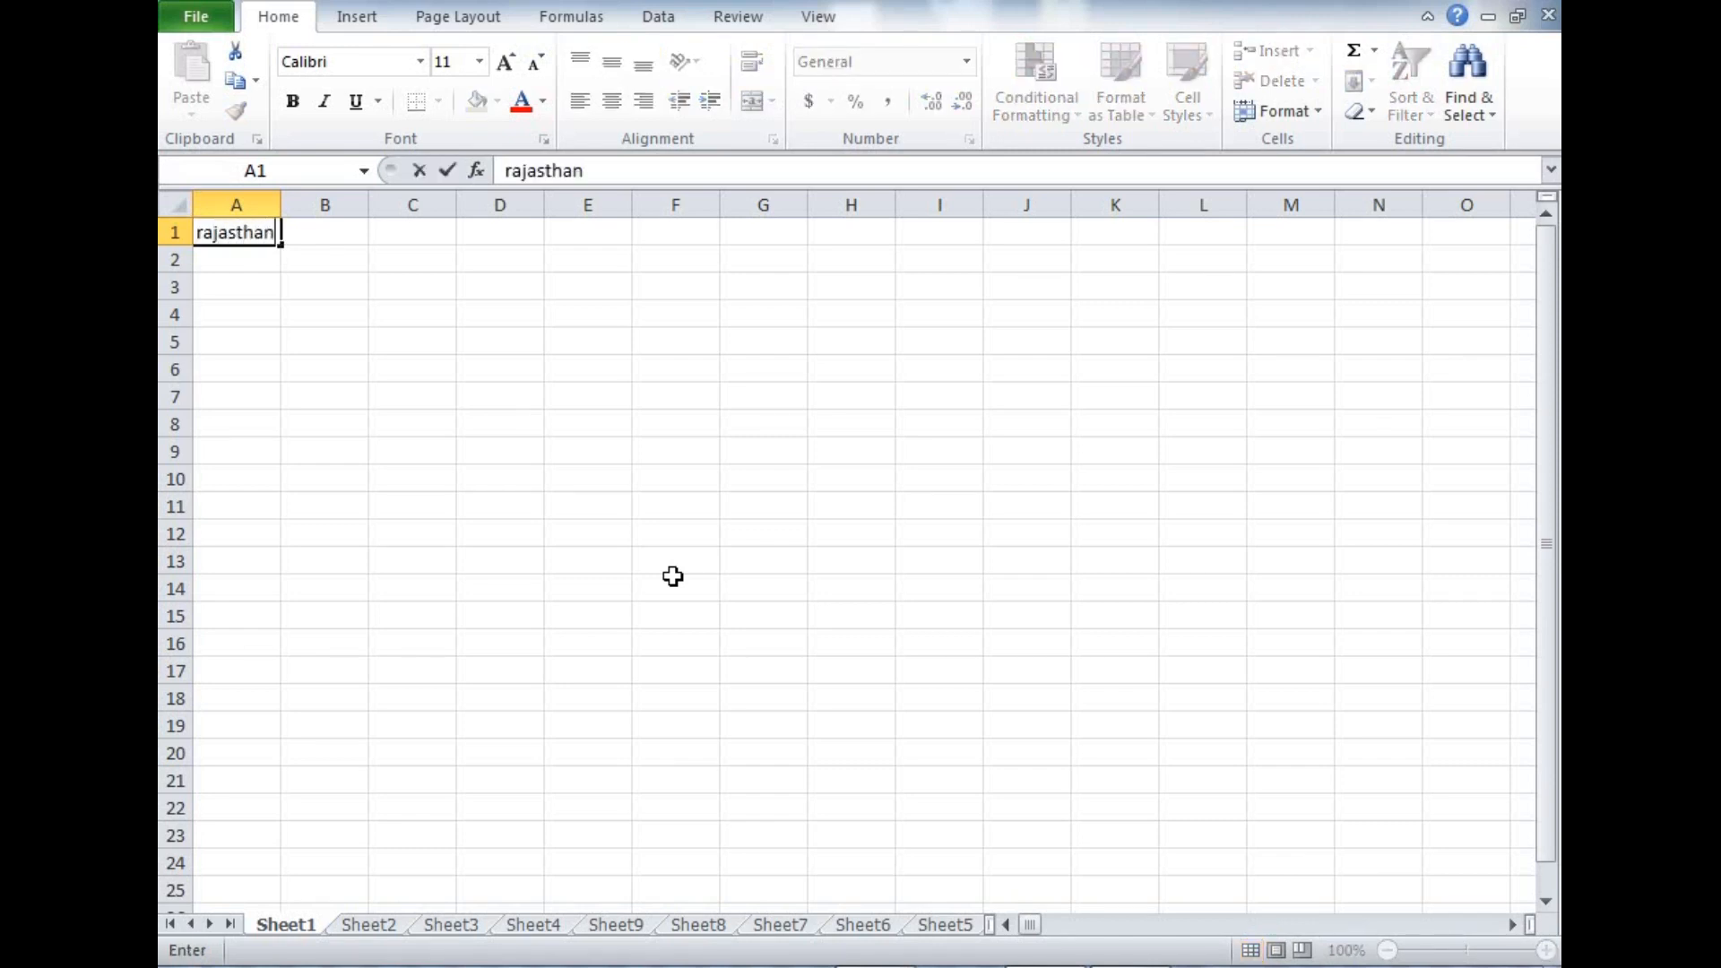
type(" jaipur")
key("Return")
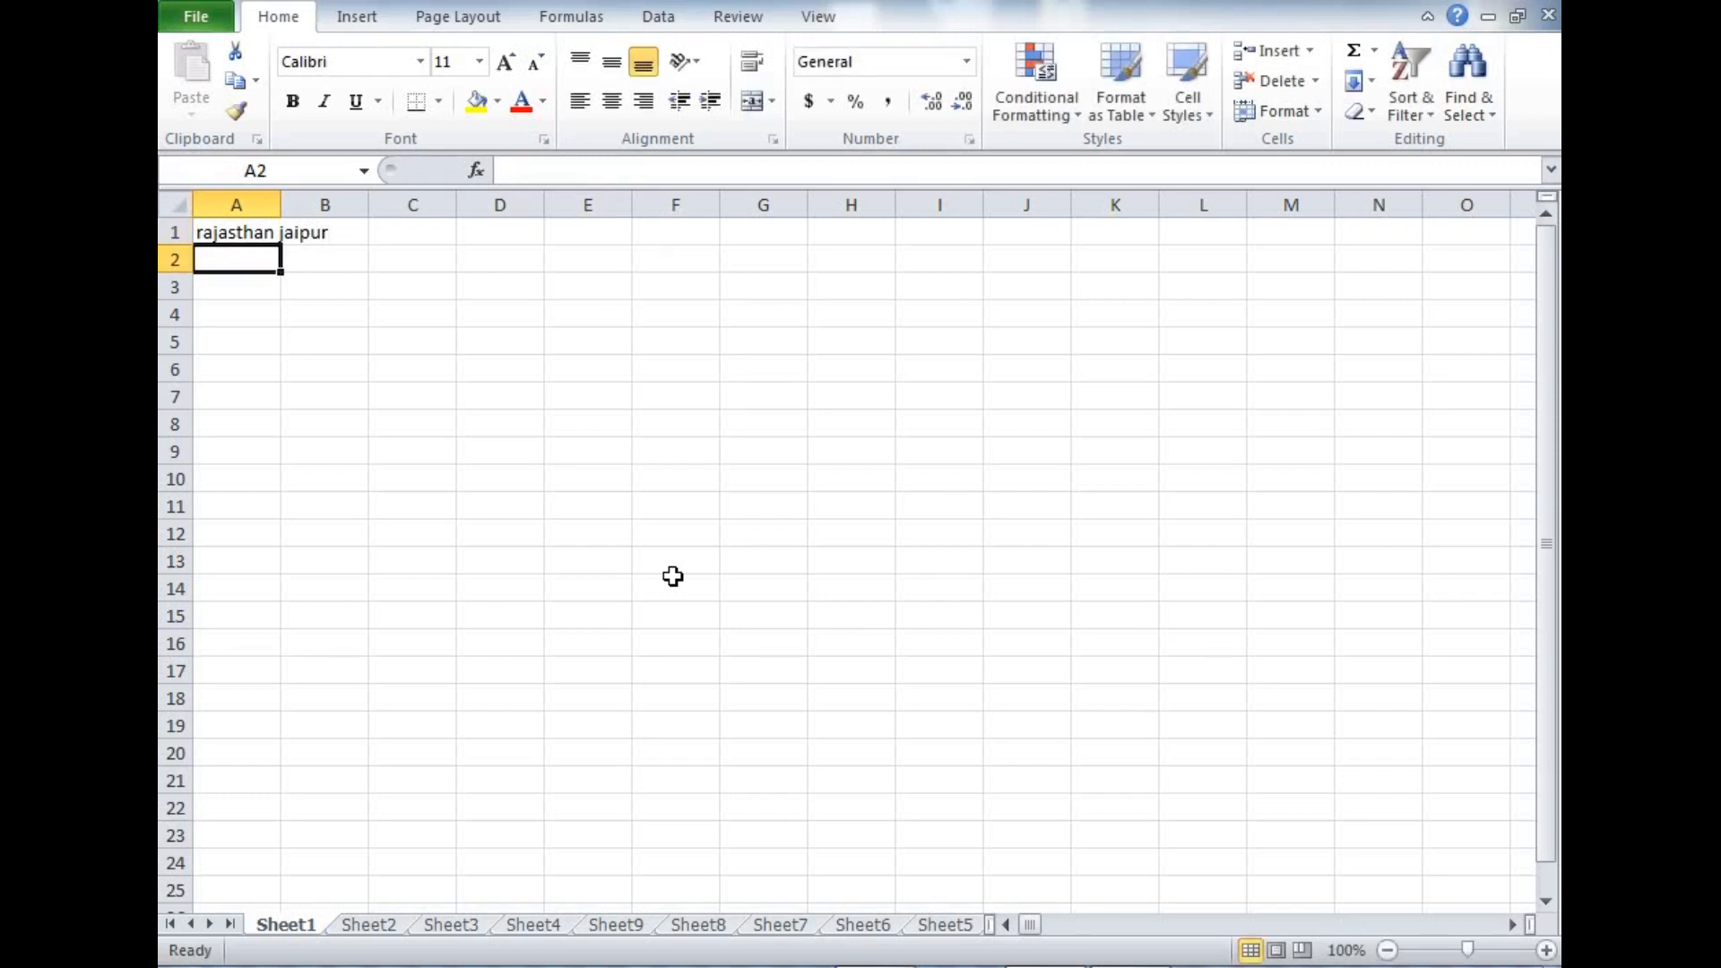
key("Up")
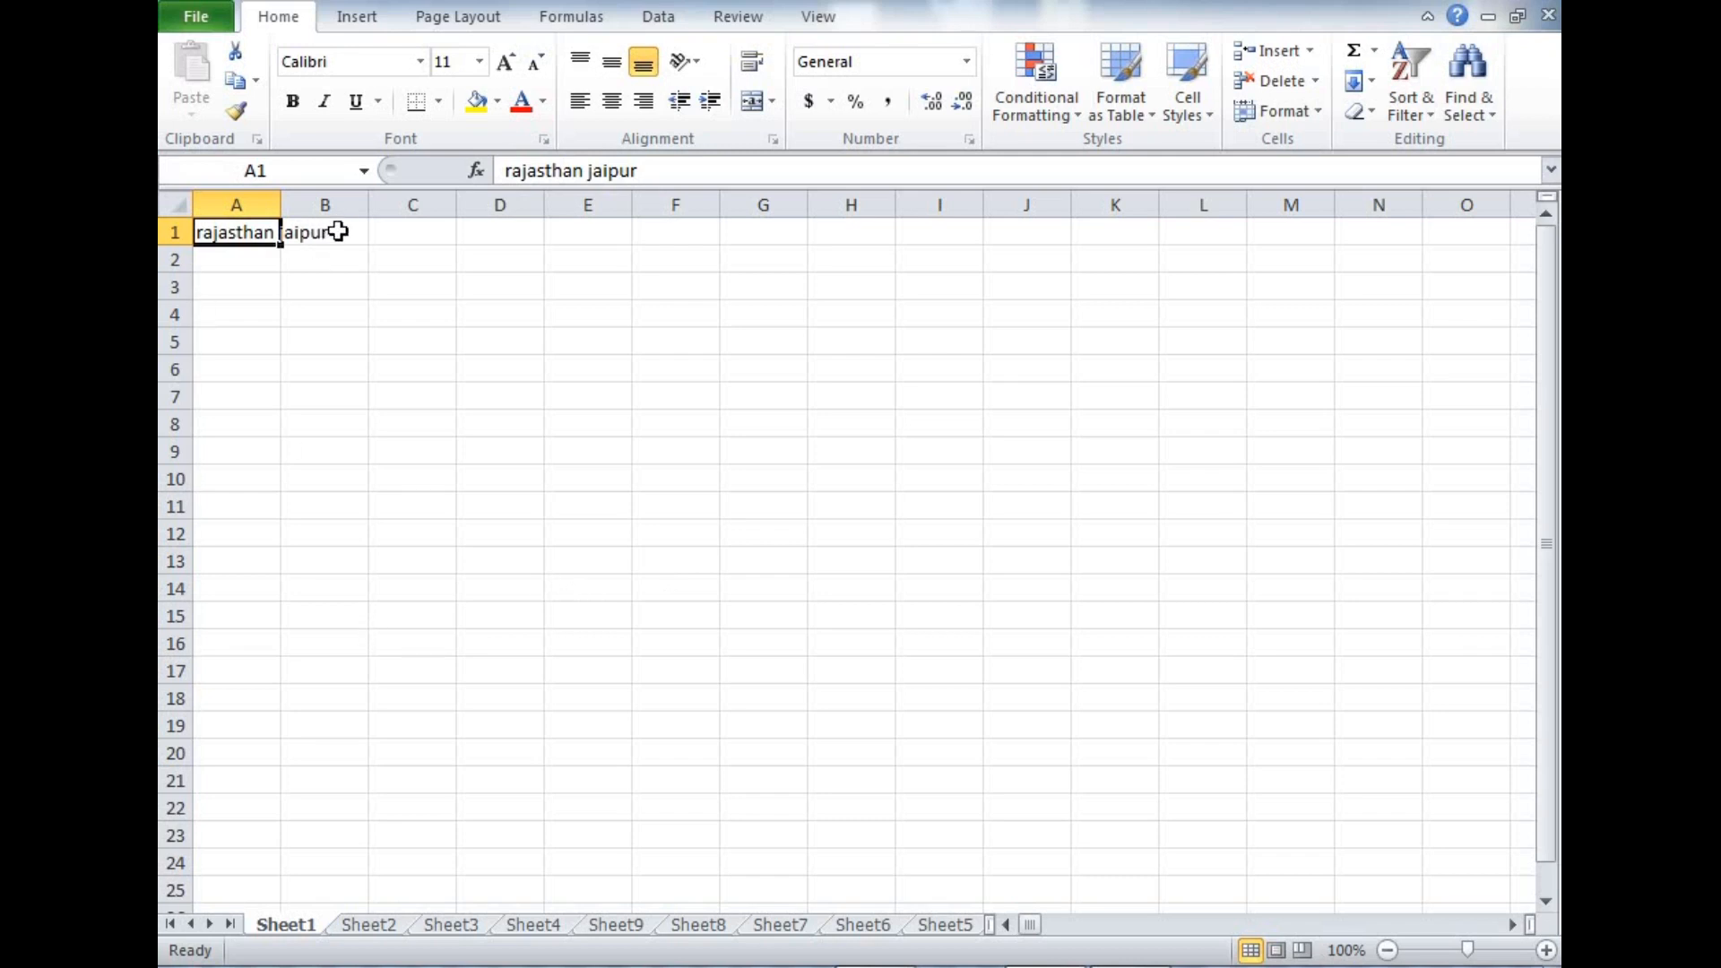
left_click(332, 232)
type("w")
left_click(252, 365)
- Enlarge cell A1 into a big box by widening column A and increasing the height of row 1 in stages
left_click(240, 232)
left_click_drag(280, 205, 396, 204)
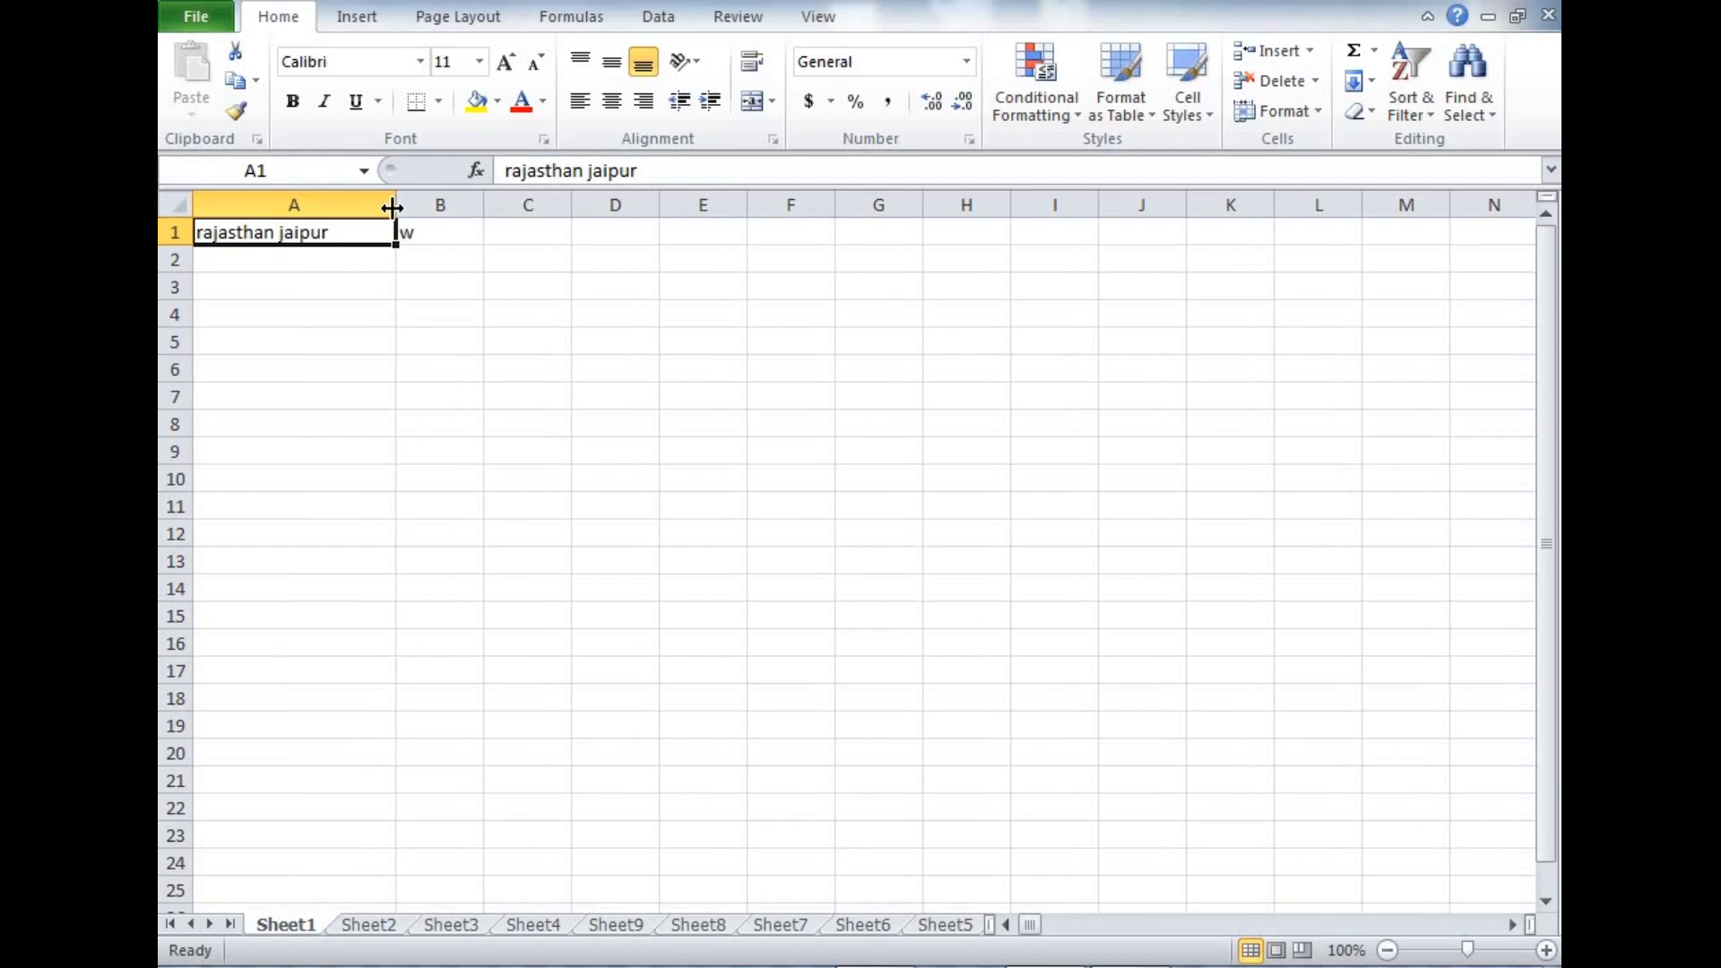
left_click_drag(397, 206, 569, 208)
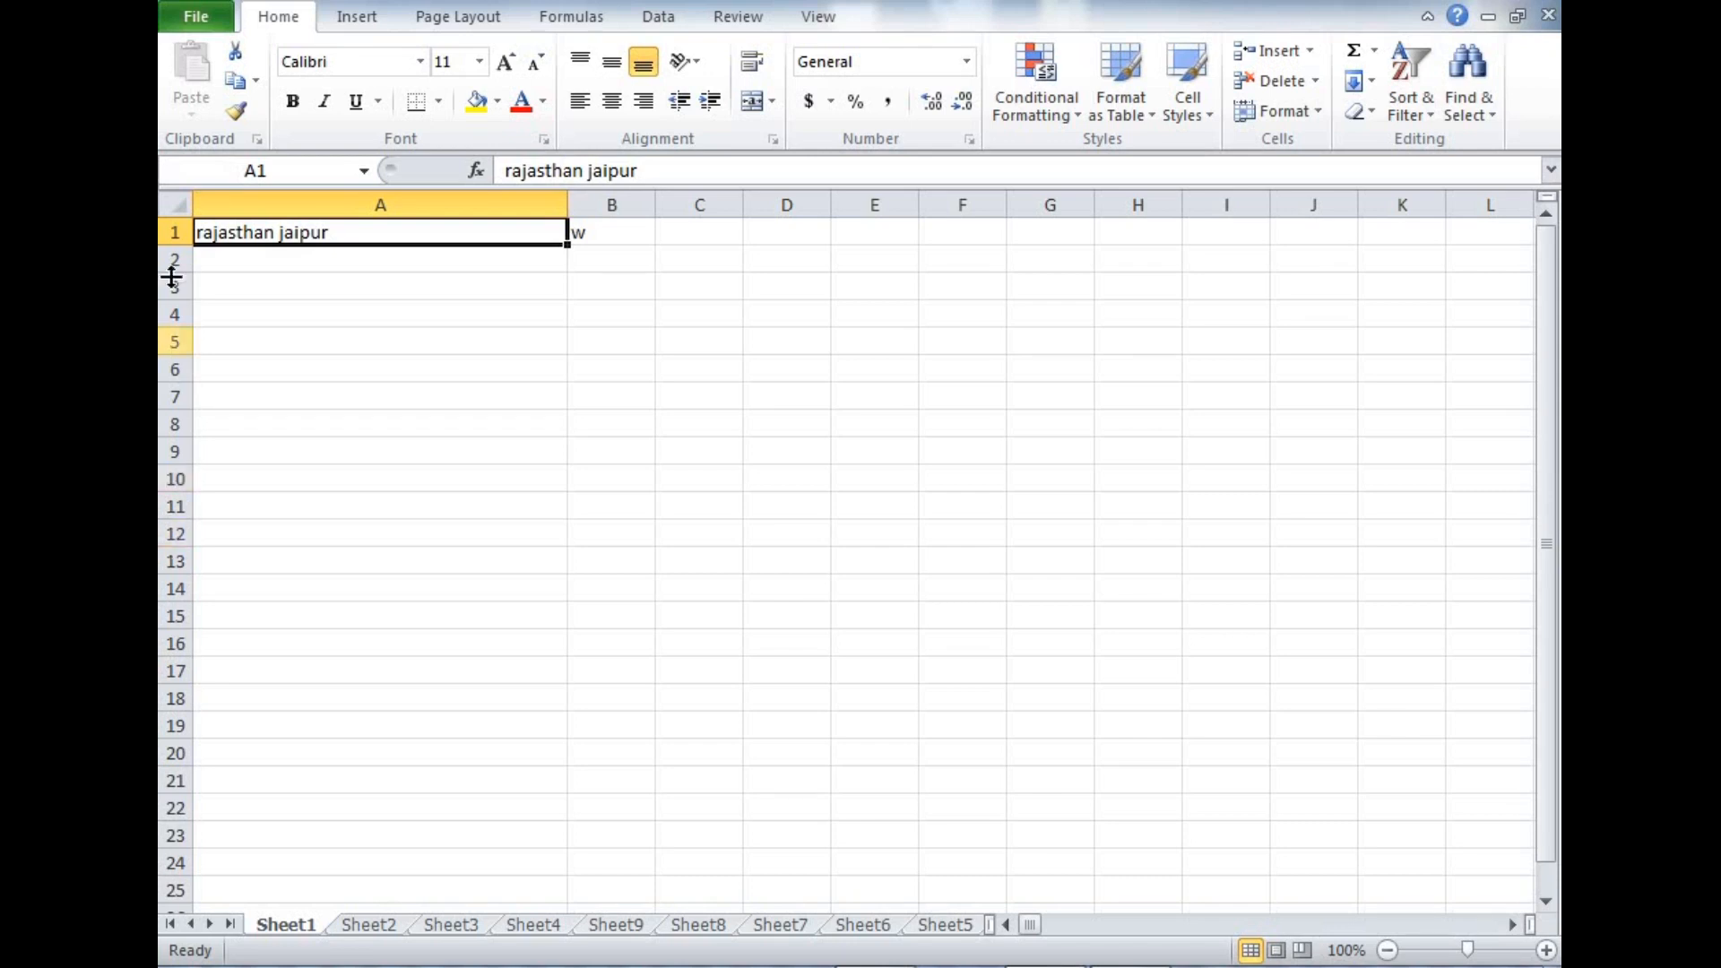
left_click_drag(175, 250, 175, 392)
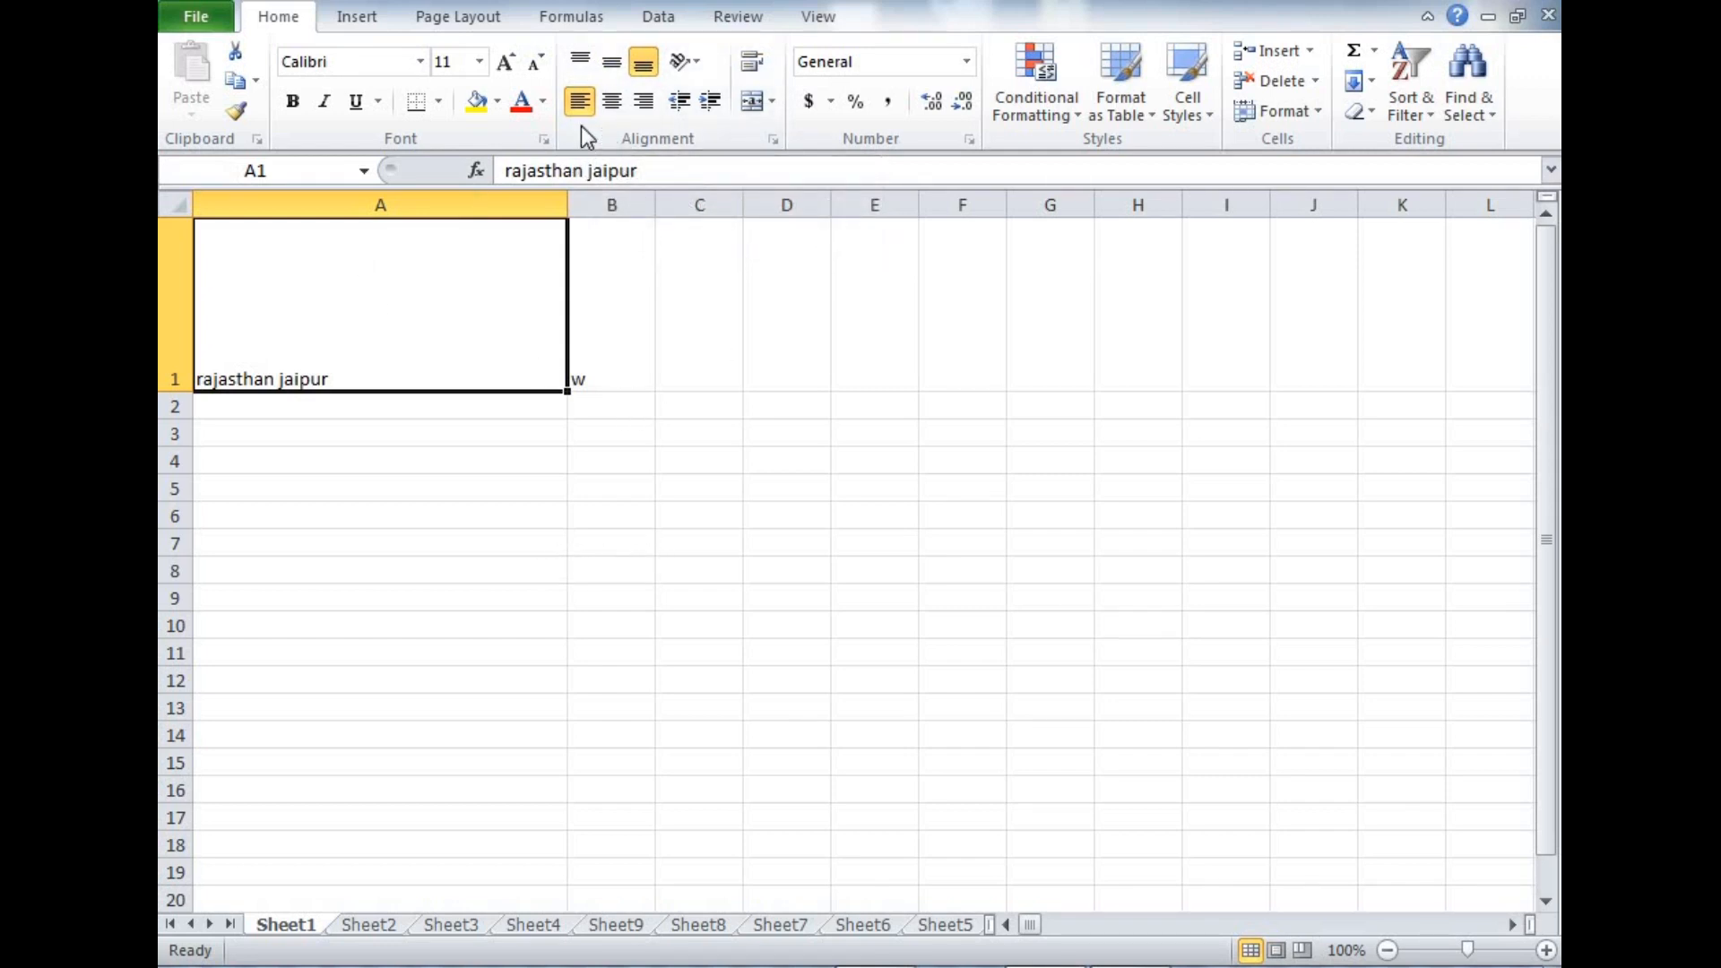
left_click(643, 64)
left_click_drag(175, 392, 170, 512)
left_click_drag(567, 205, 729, 205)
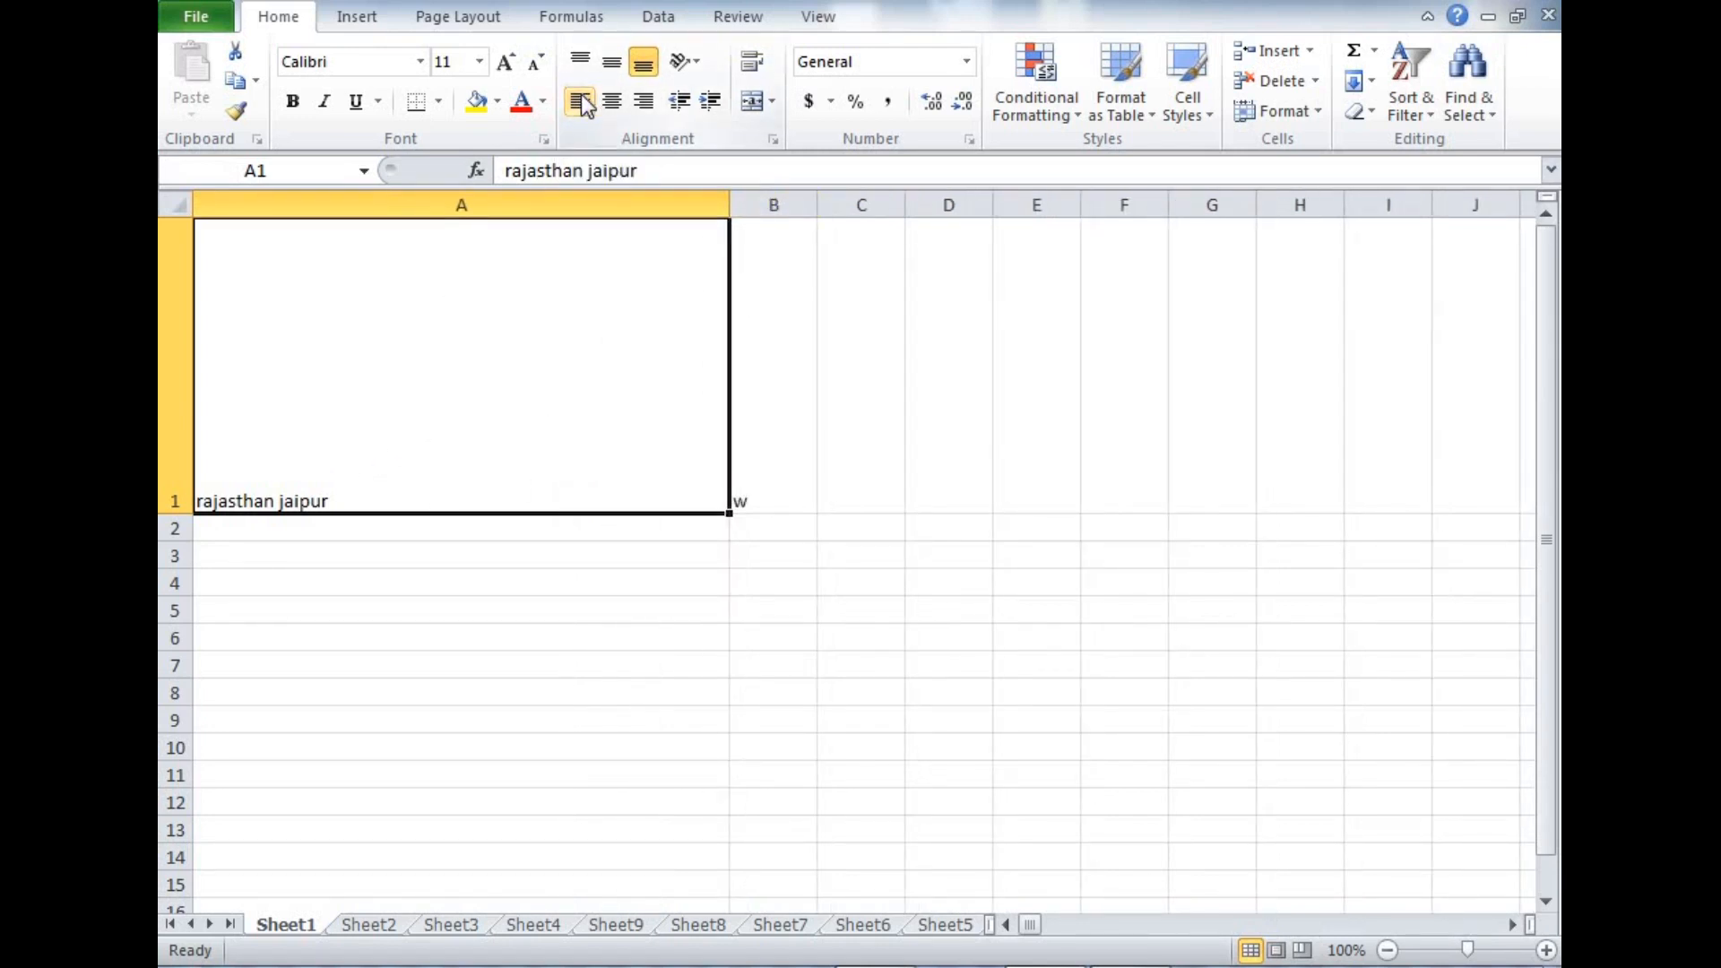
- Try right and top alignment on cell A1, and set its text to centre horizontally and middle vertically
left_click(651, 103)
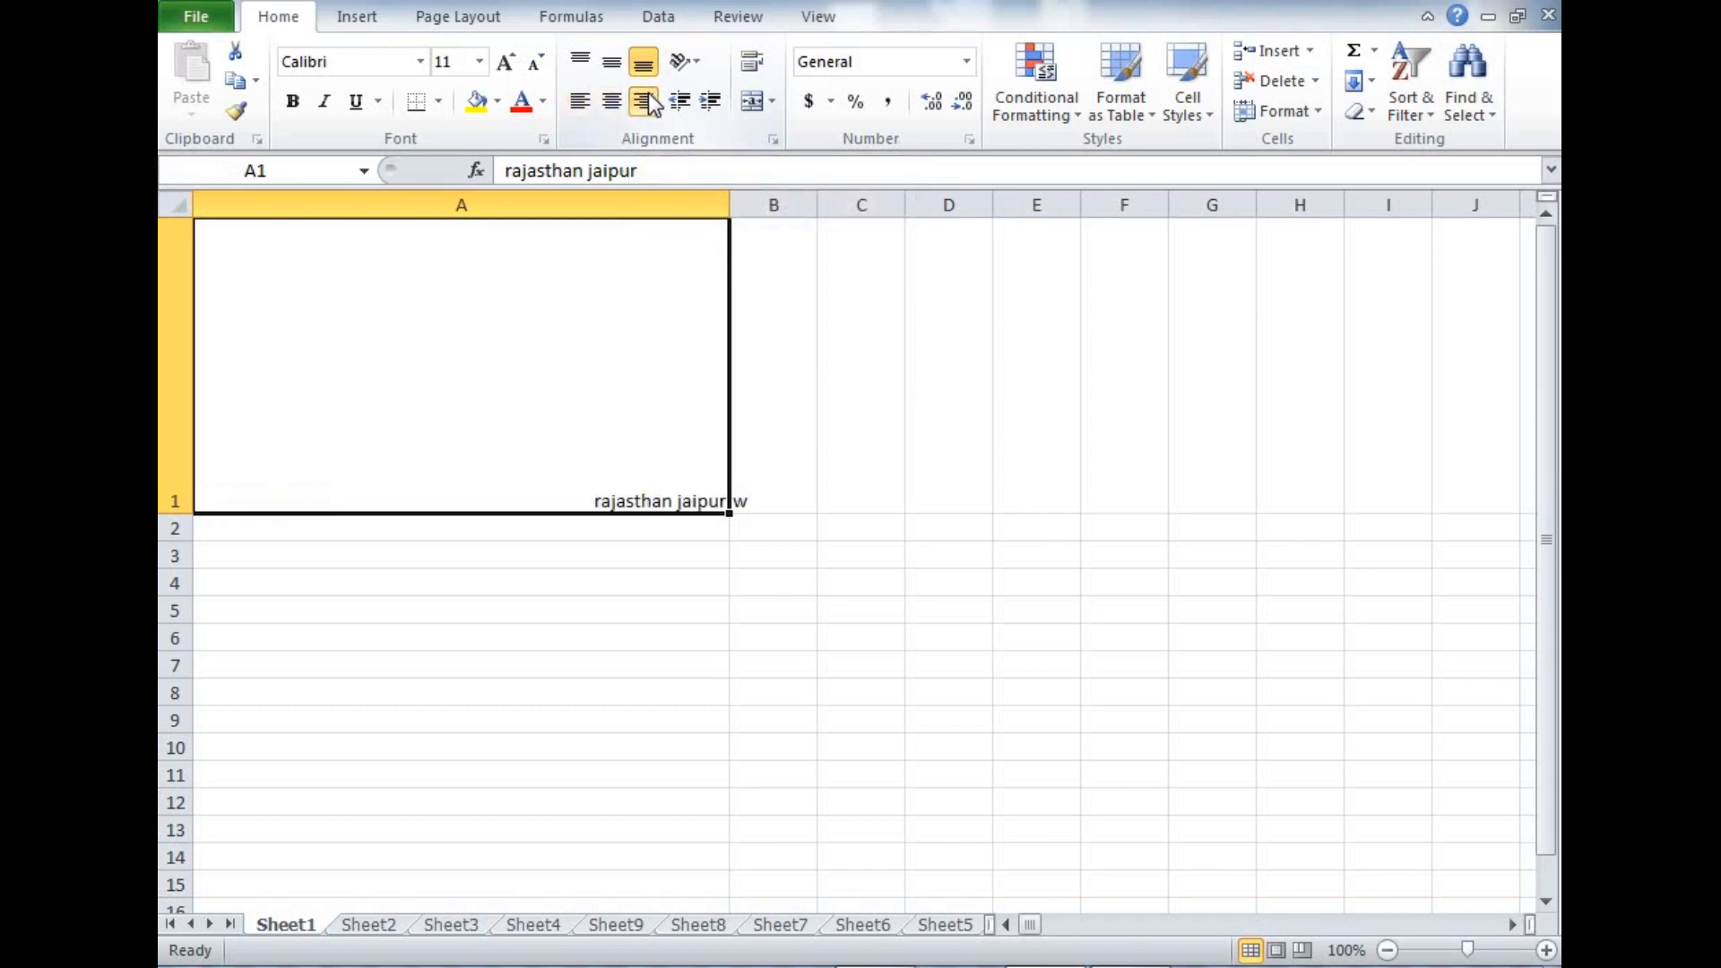
left_click(613, 106)
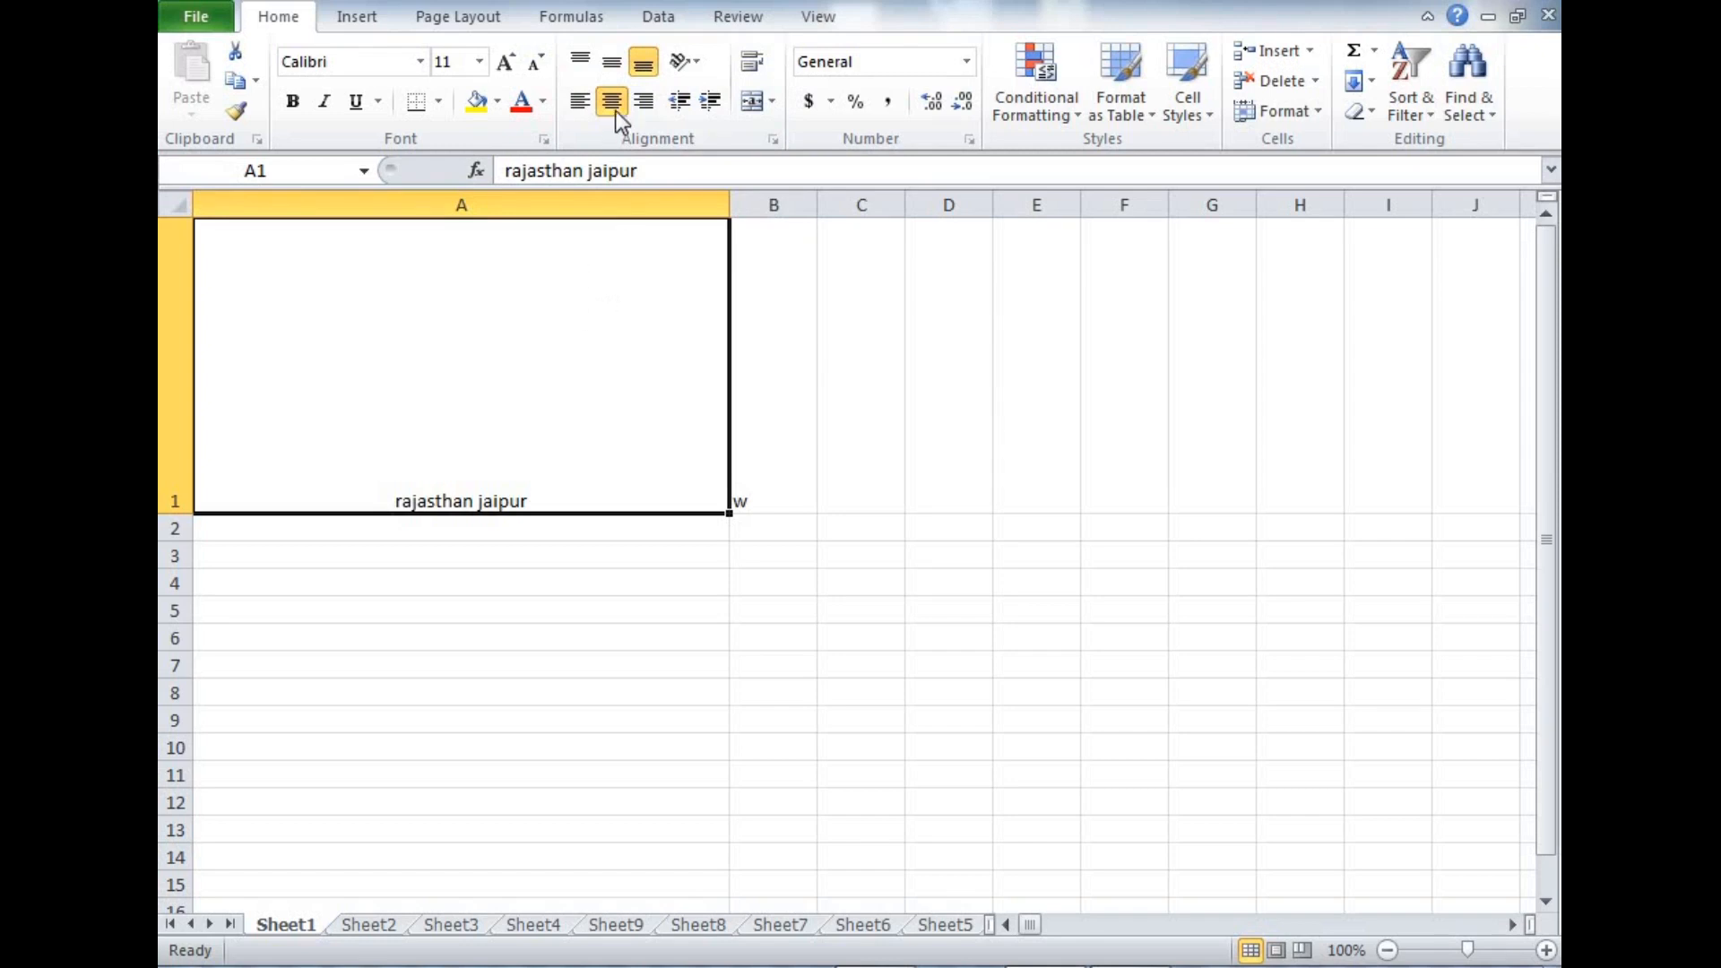
left_click(613, 62)
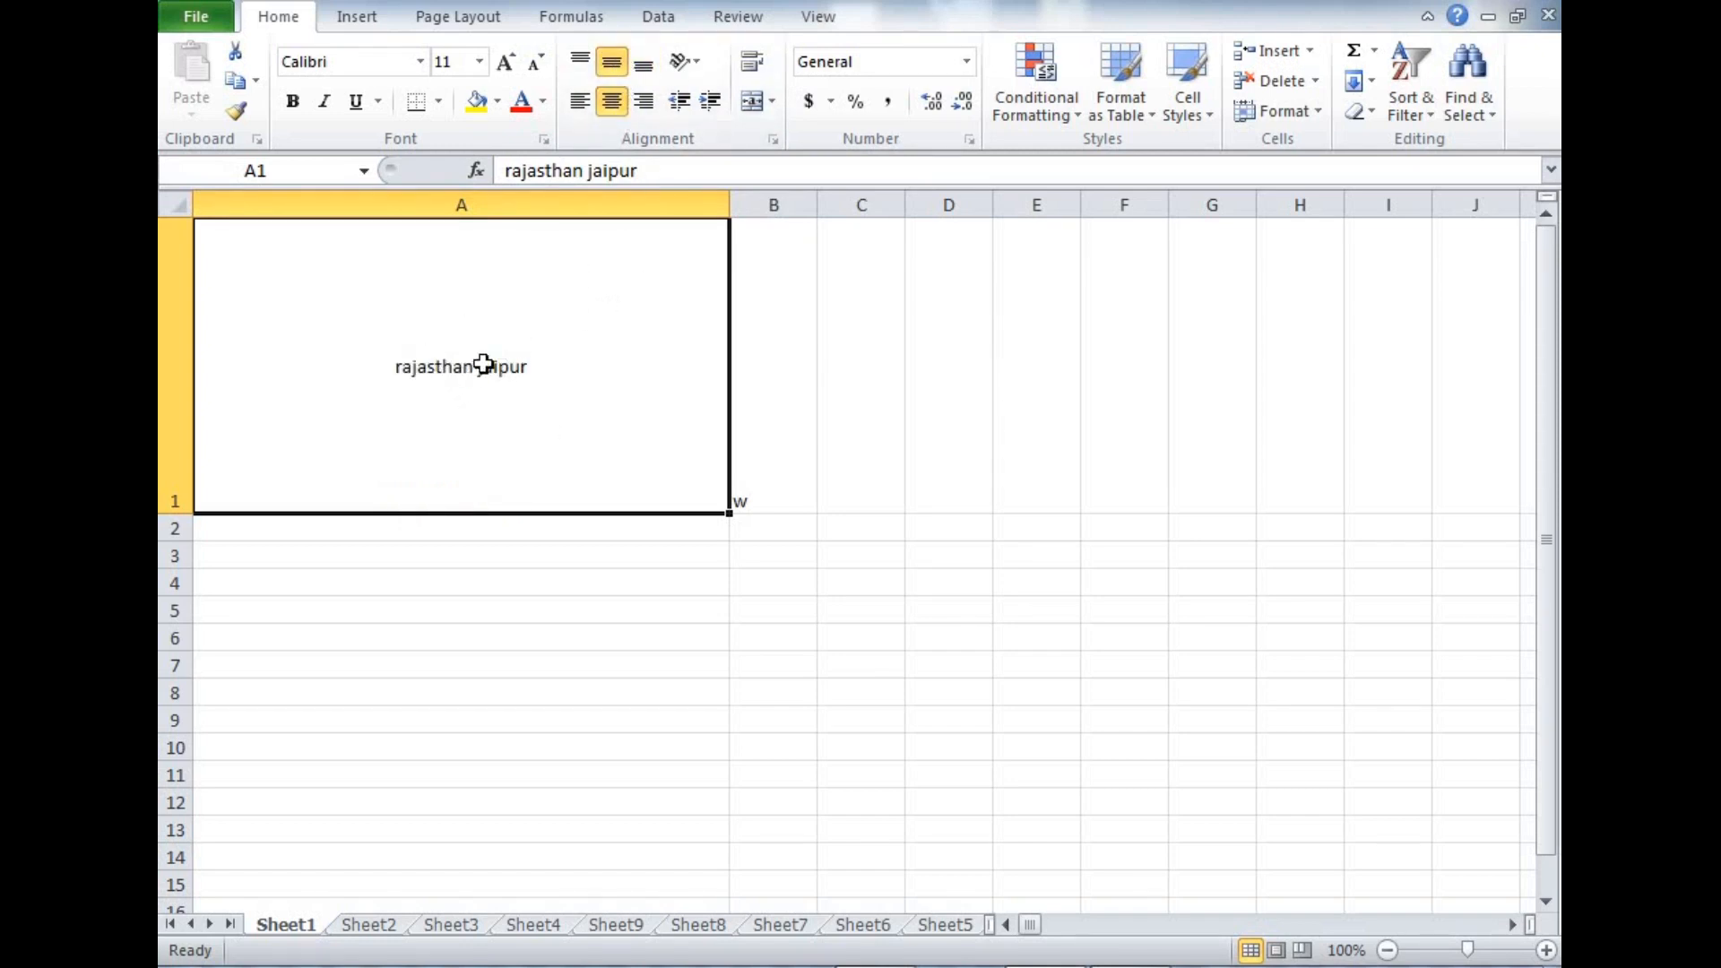
left_click(581, 63)
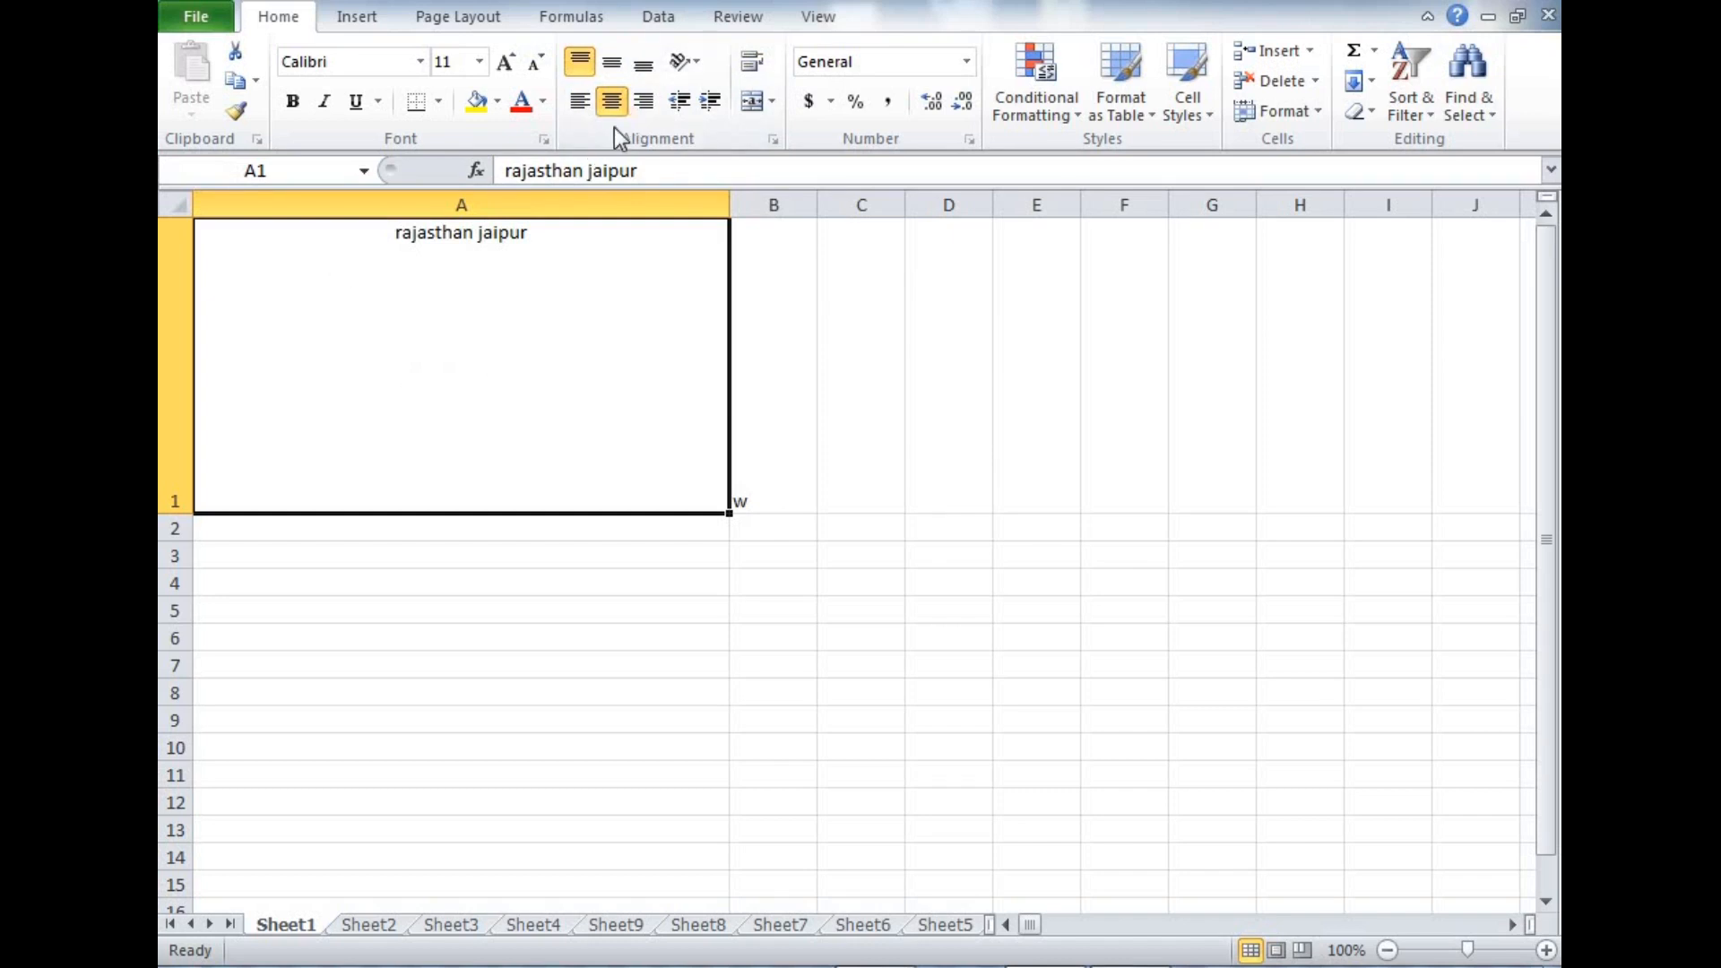
left_click(612, 62)
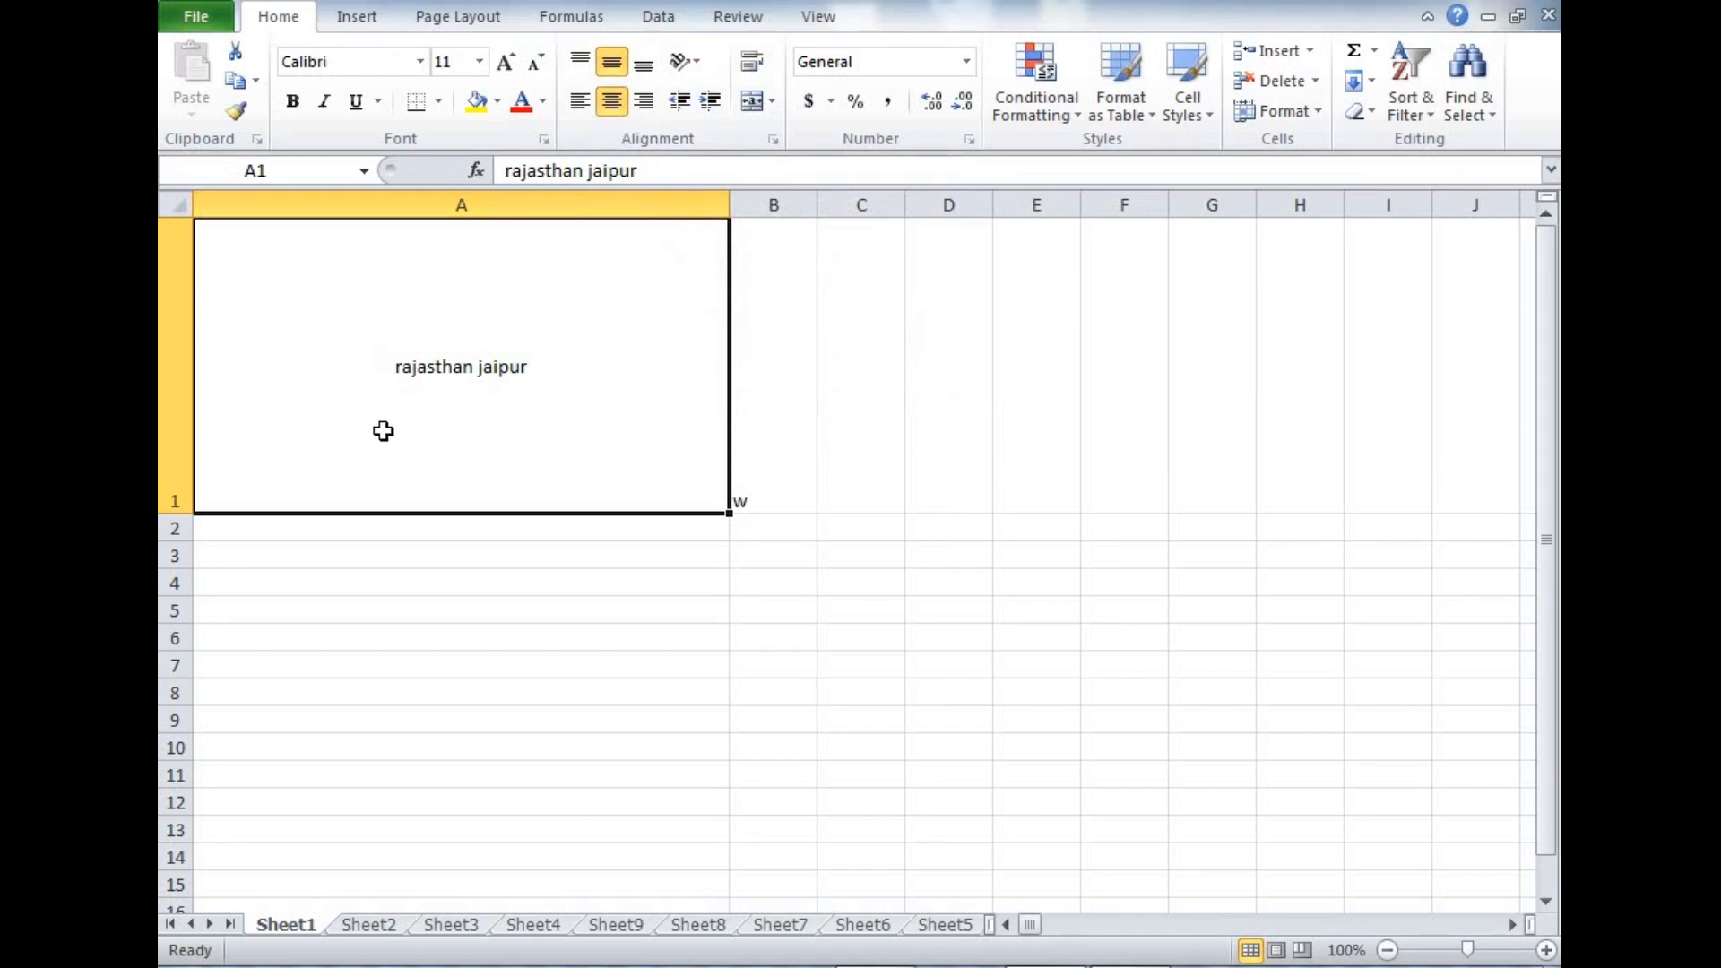
- Try the Angle Clockwise and Rotate Text Up orientations on cell A1, and set it to Angle Counterclockwise
left_click(696, 63)
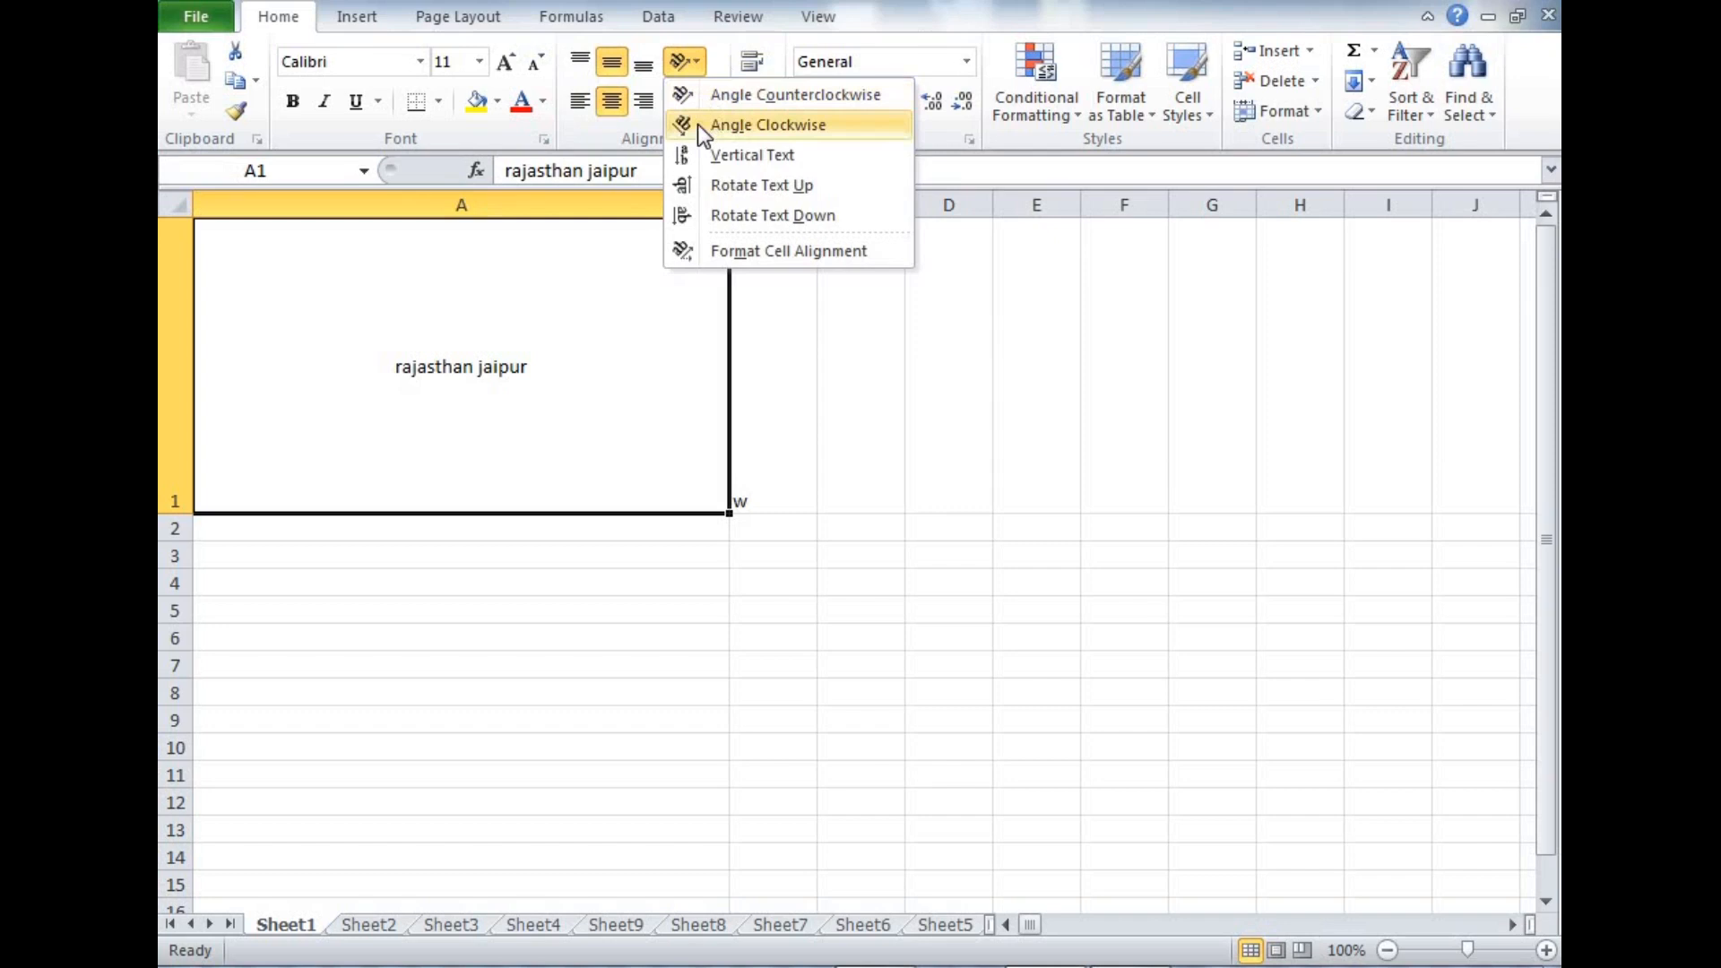
left_click(699, 127)
left_click(695, 58)
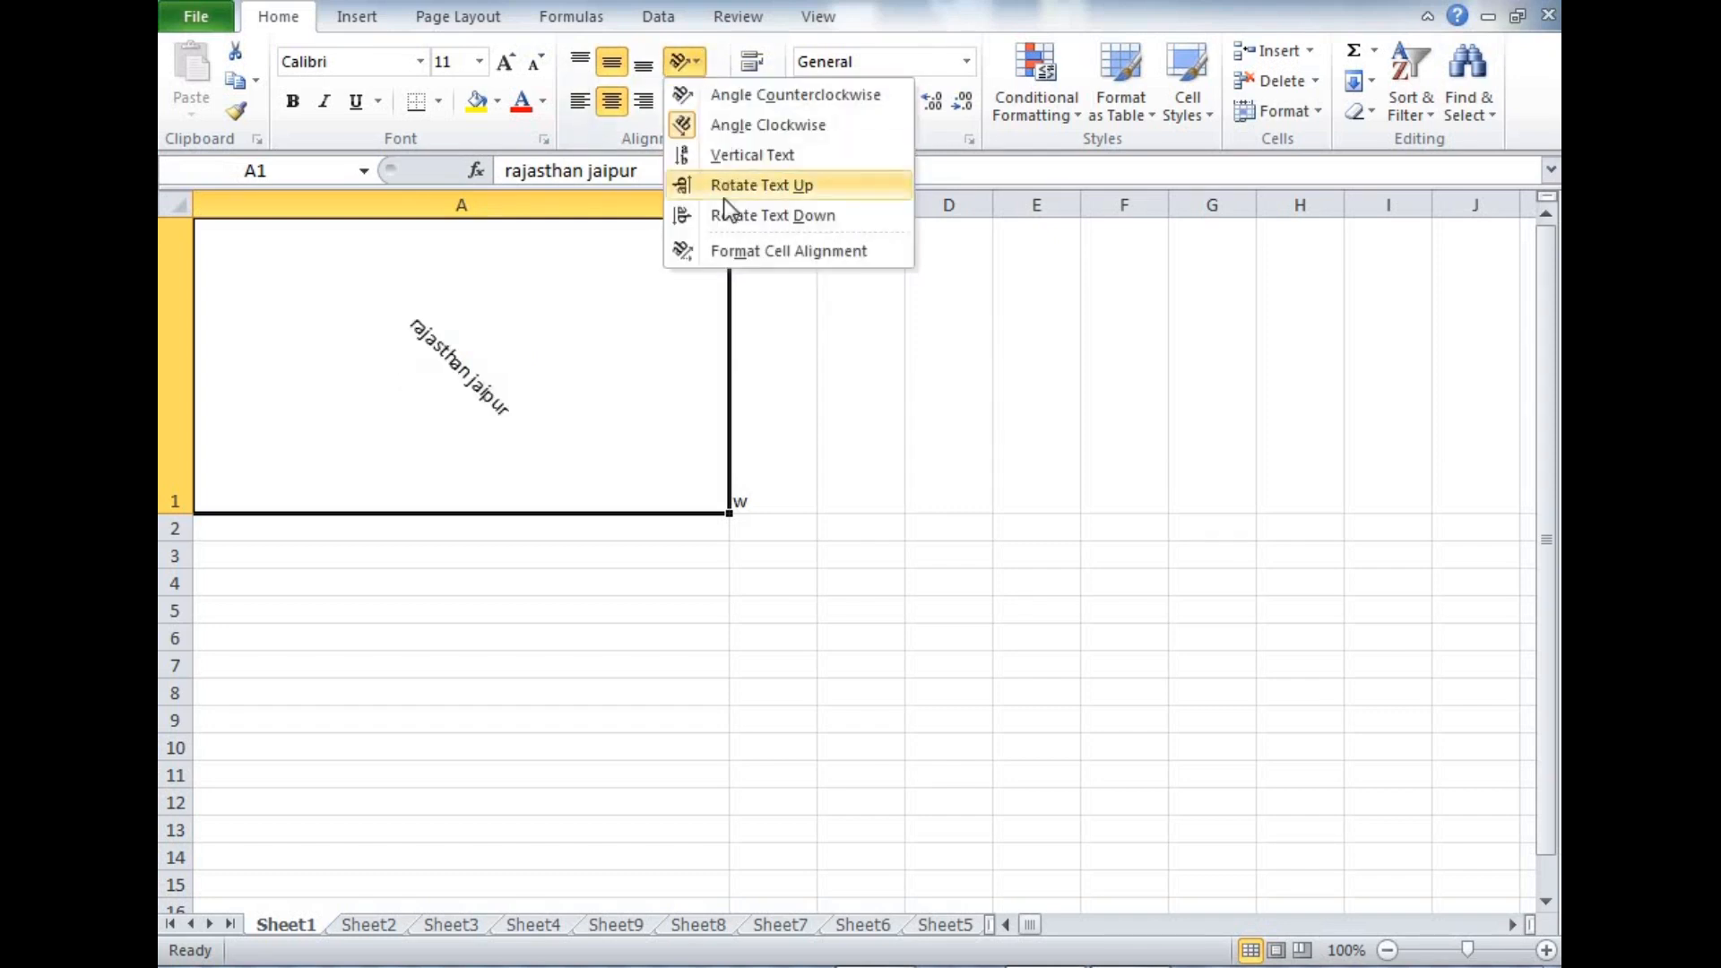
left_click(729, 186)
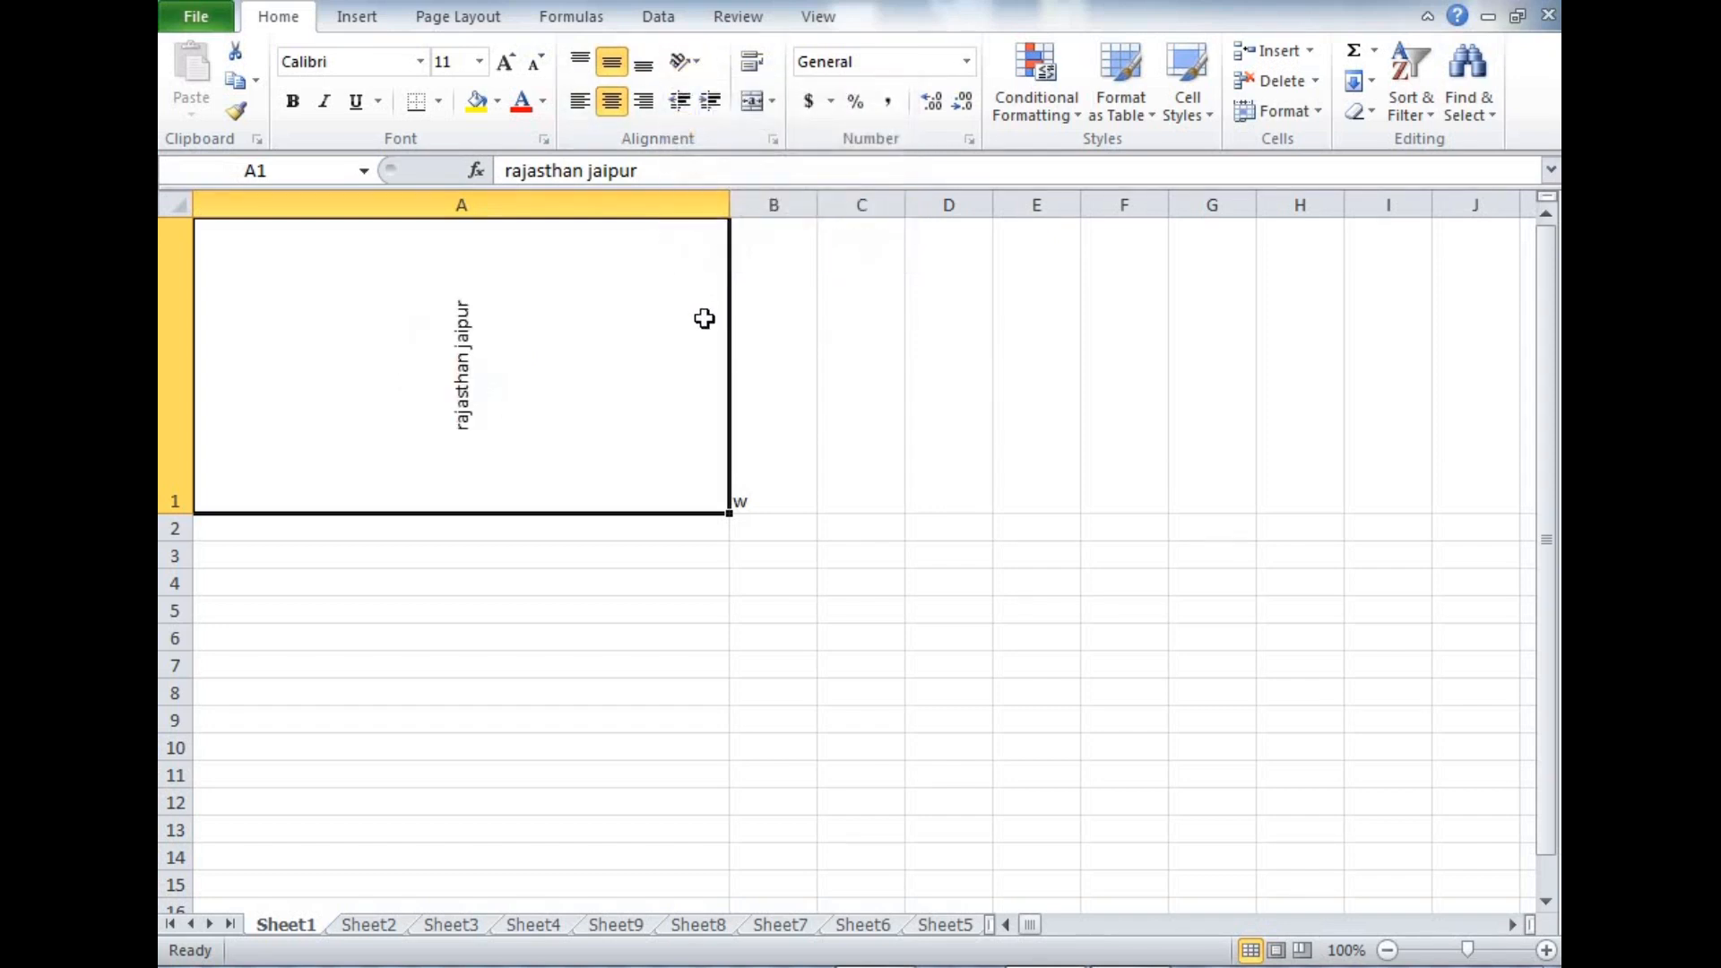
left_click(692, 59)
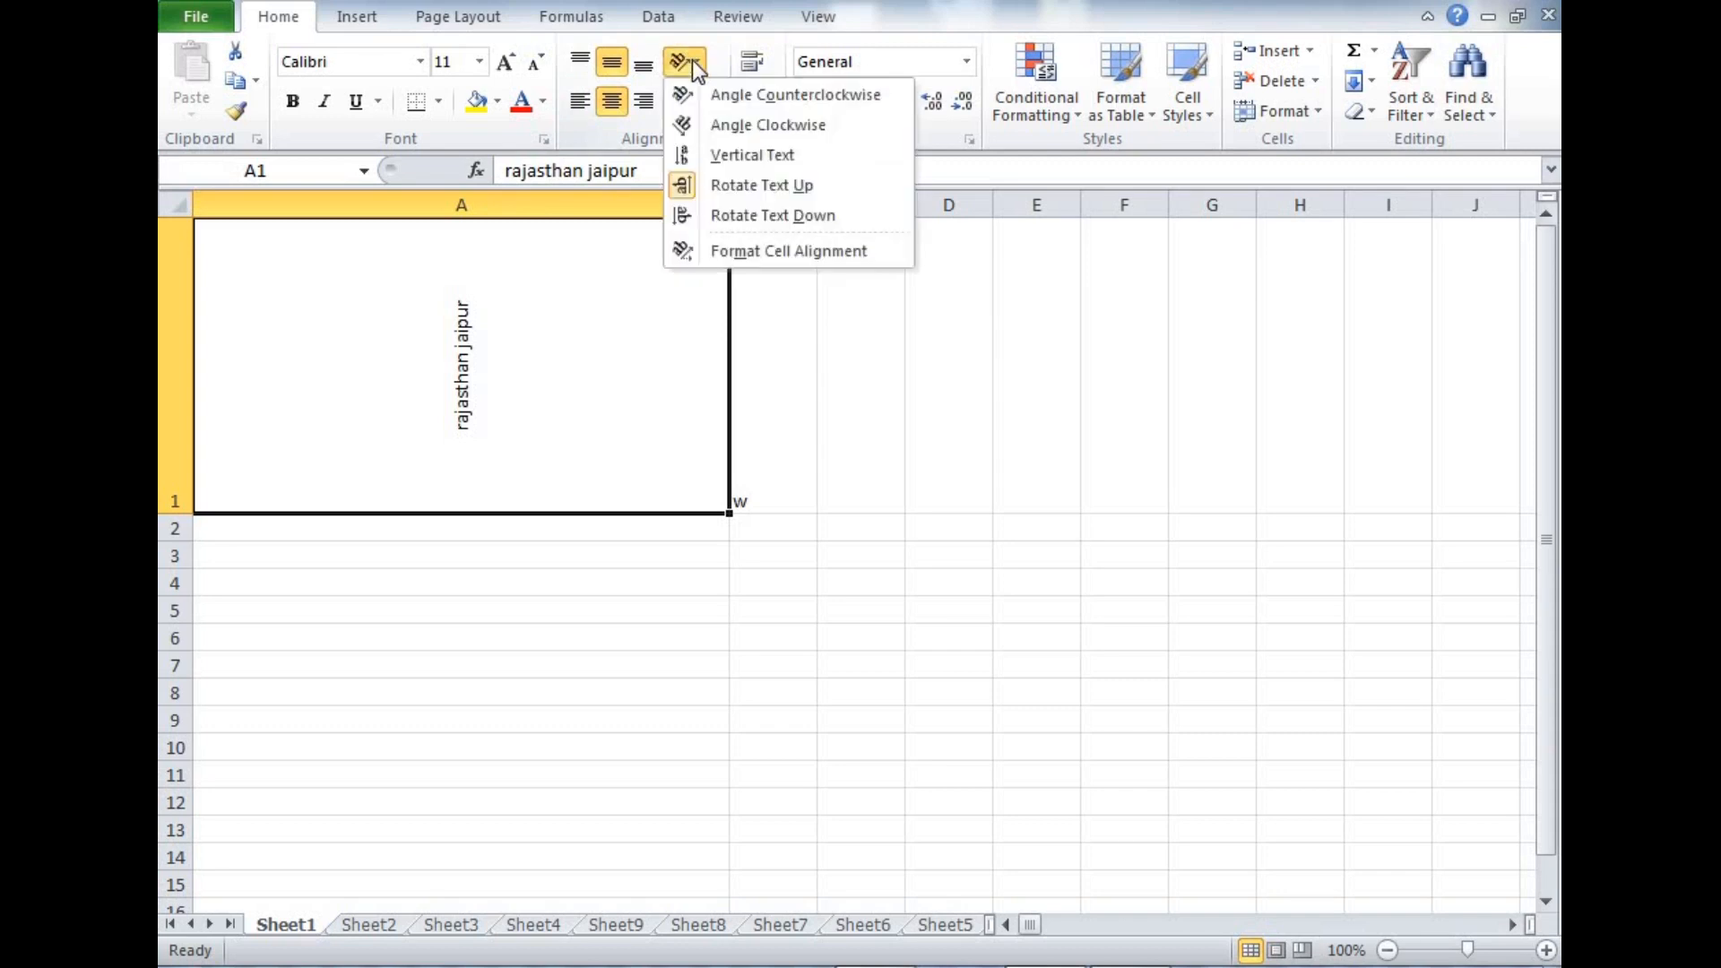
left_click(729, 96)
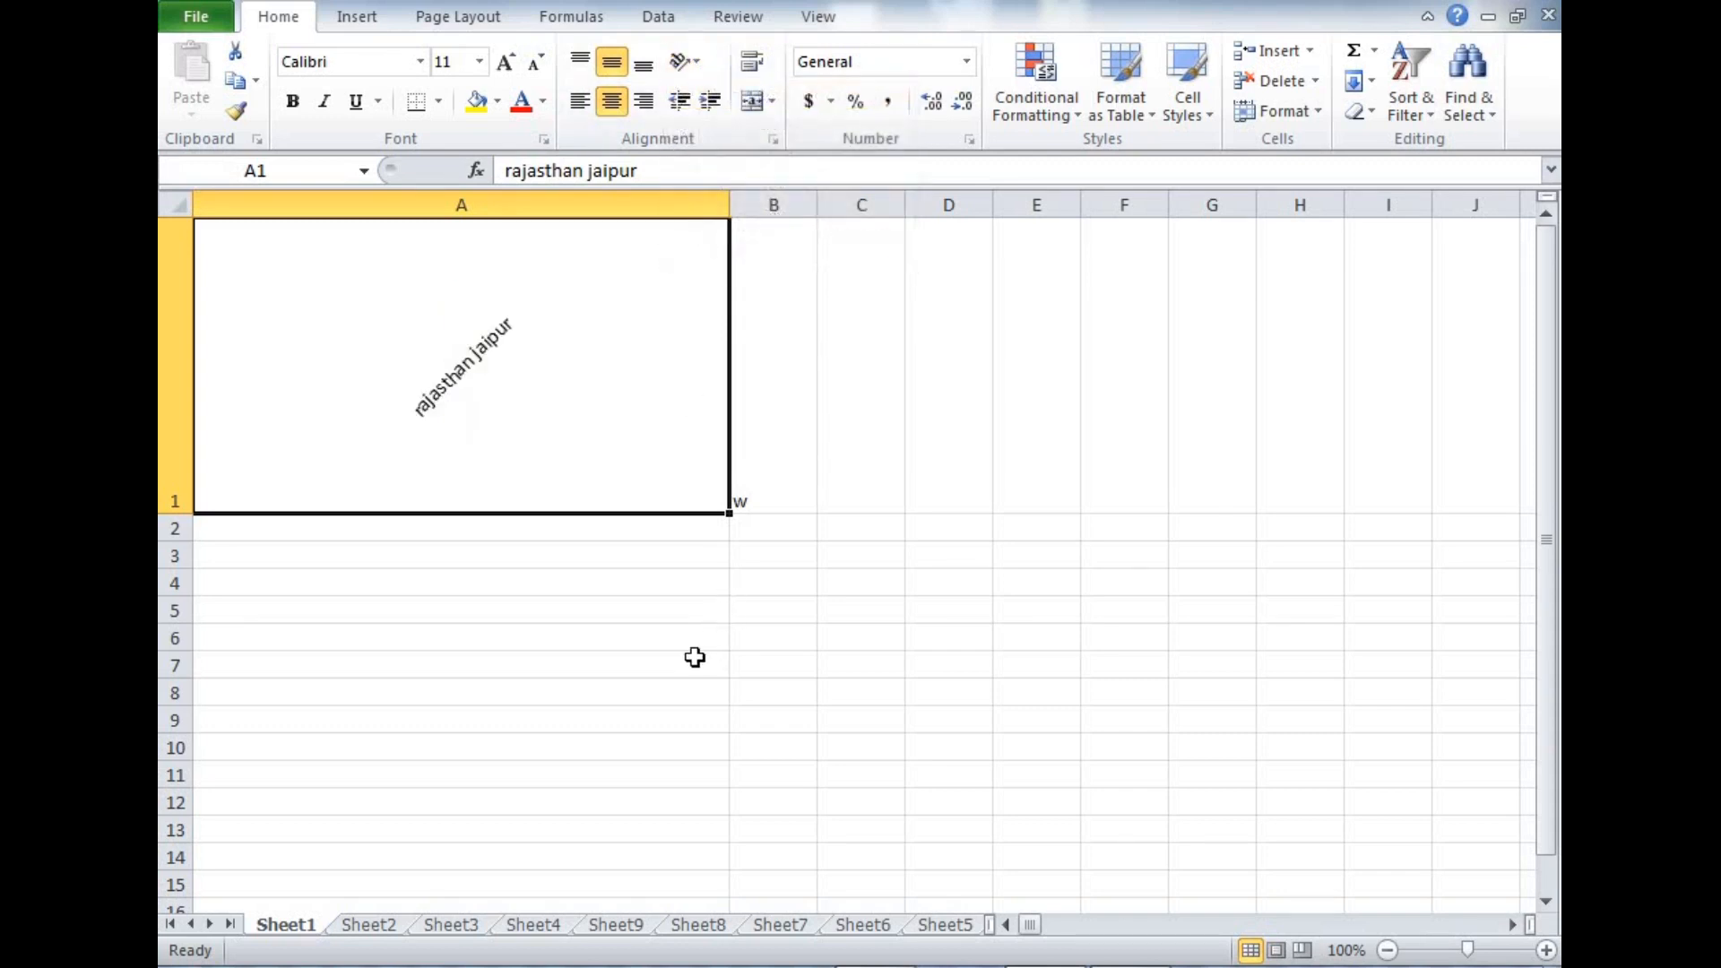
- View the print preview of the sheet without borders and return to the worksheet
left_click(578, 721)
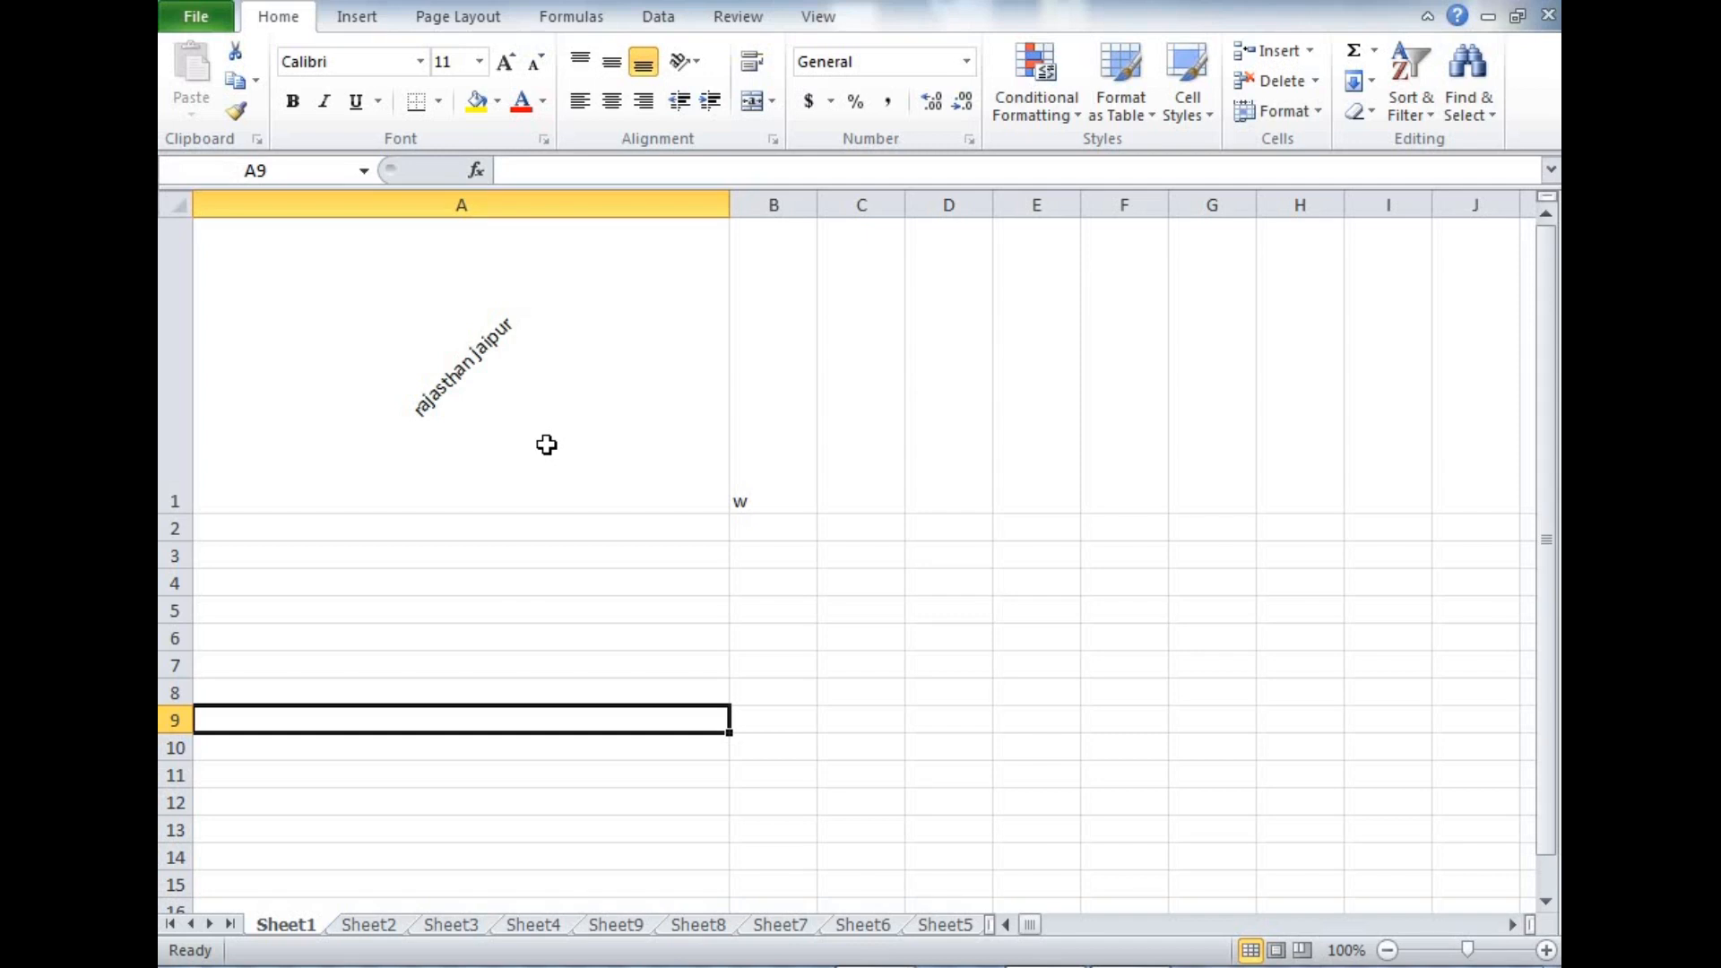
key("ctrl+p")
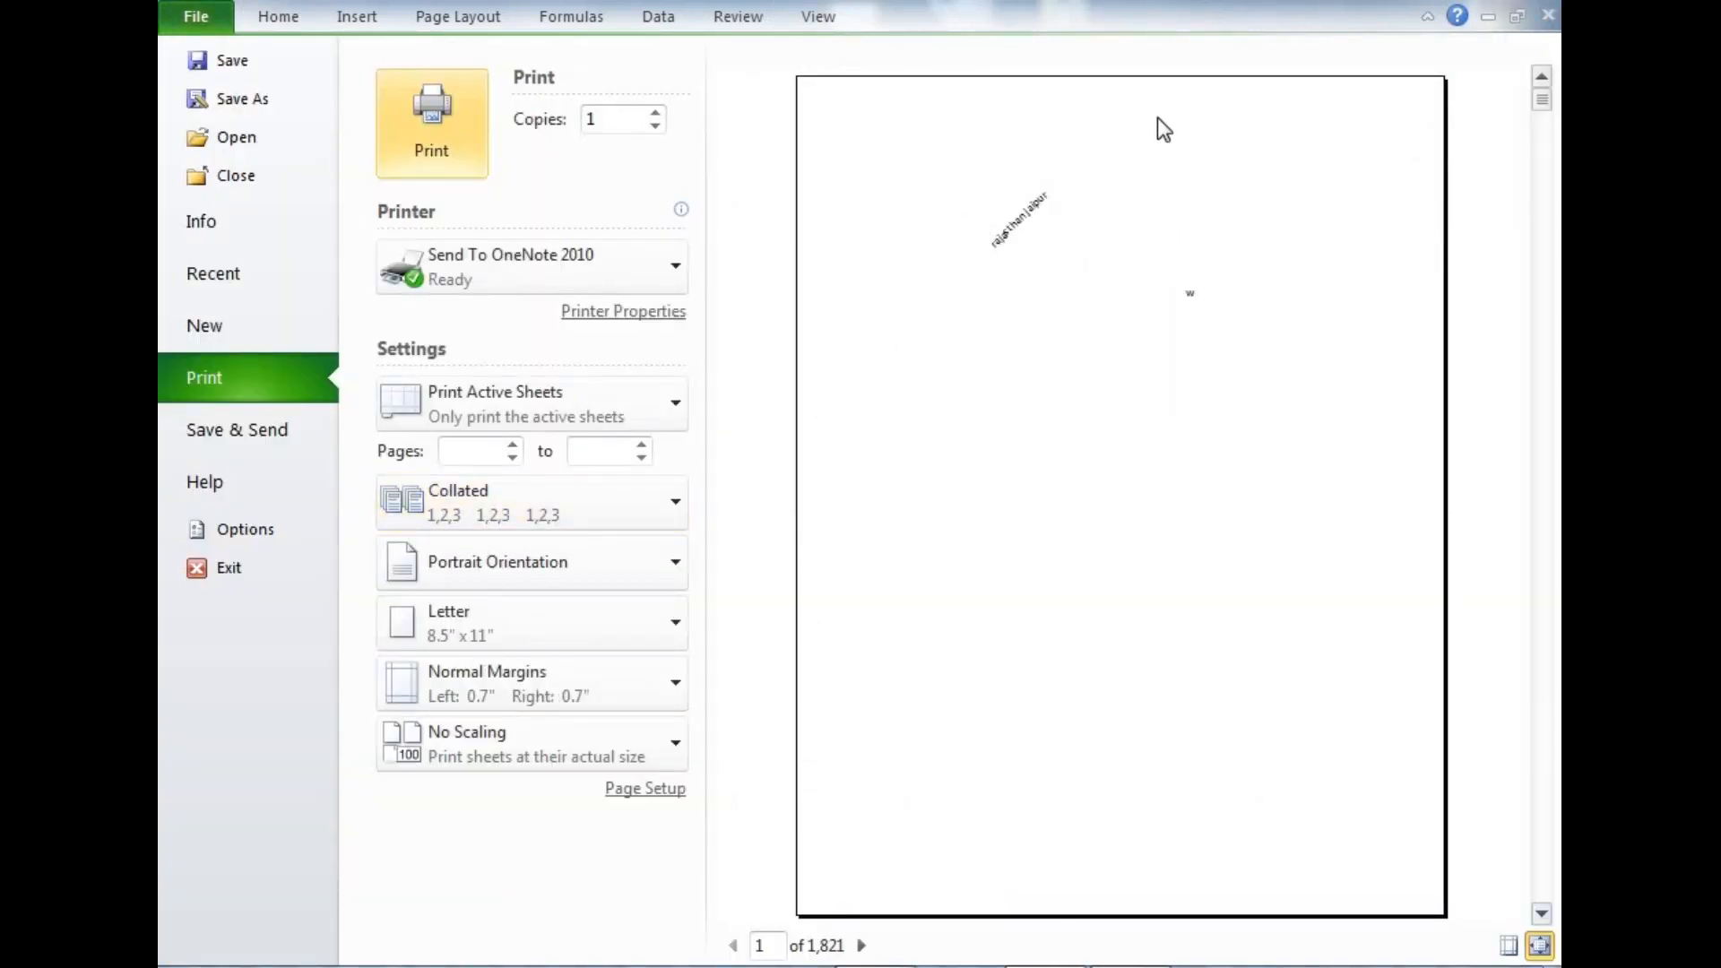
left_click(276, 16)
- Apply All Borders to the range A1:C11, check it in the print preview, and return to the worksheet
left_click(375, 313)
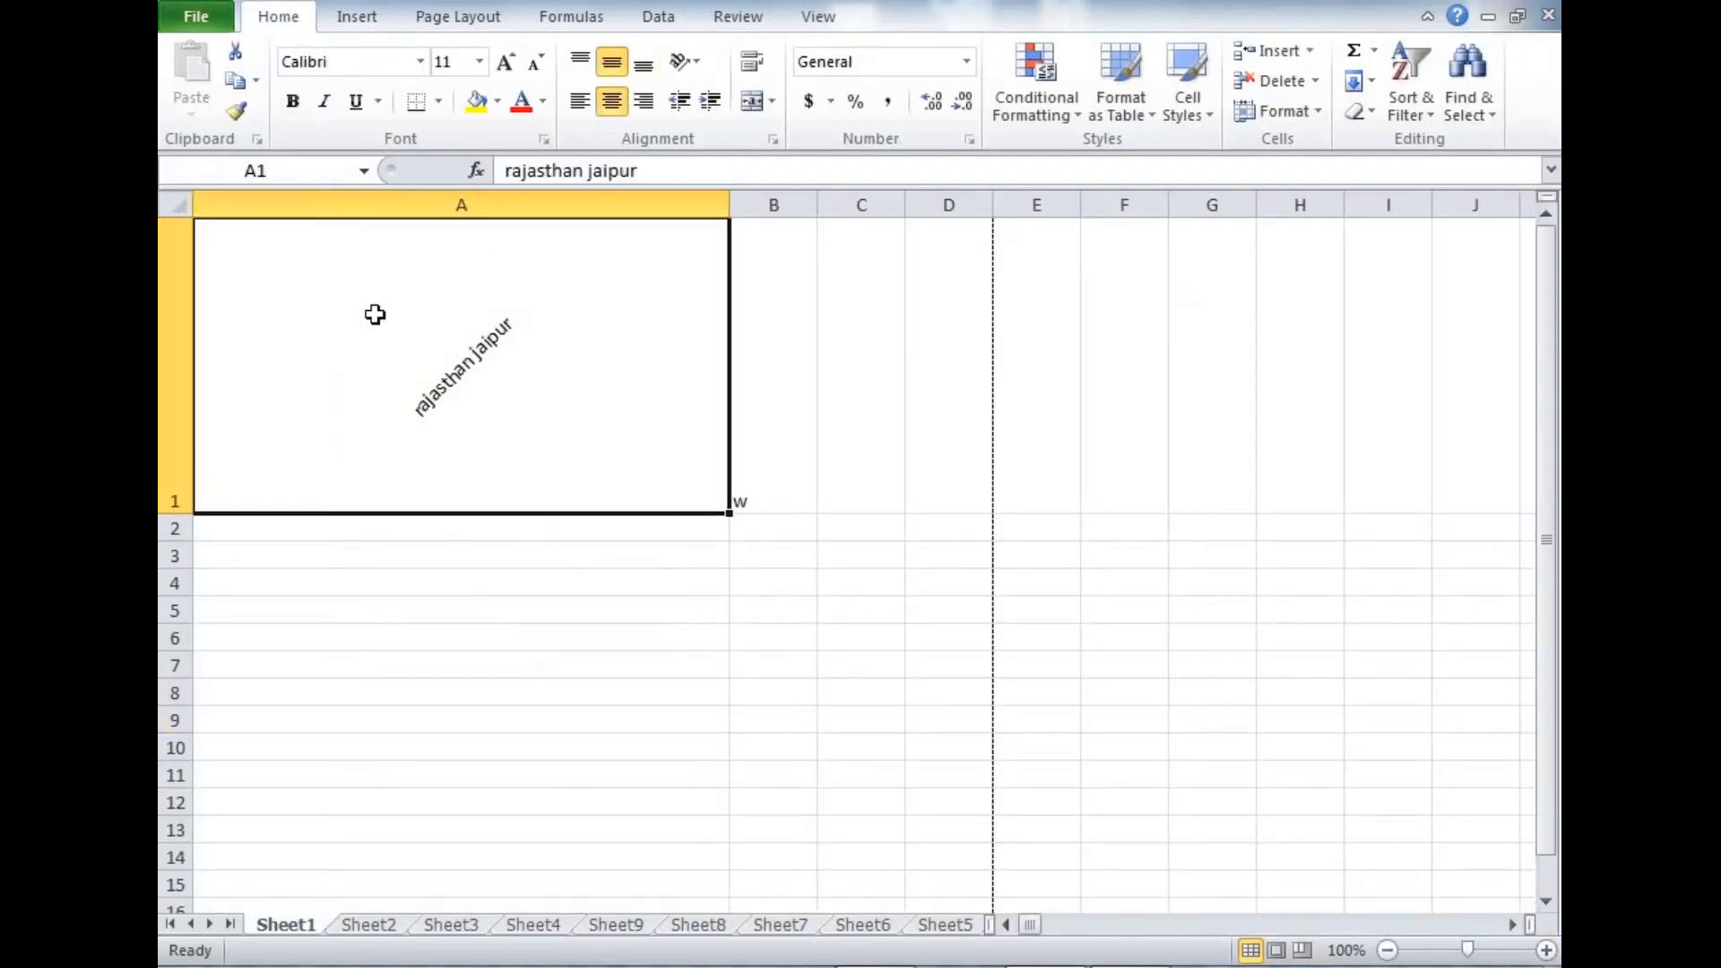
left_click(437, 101)
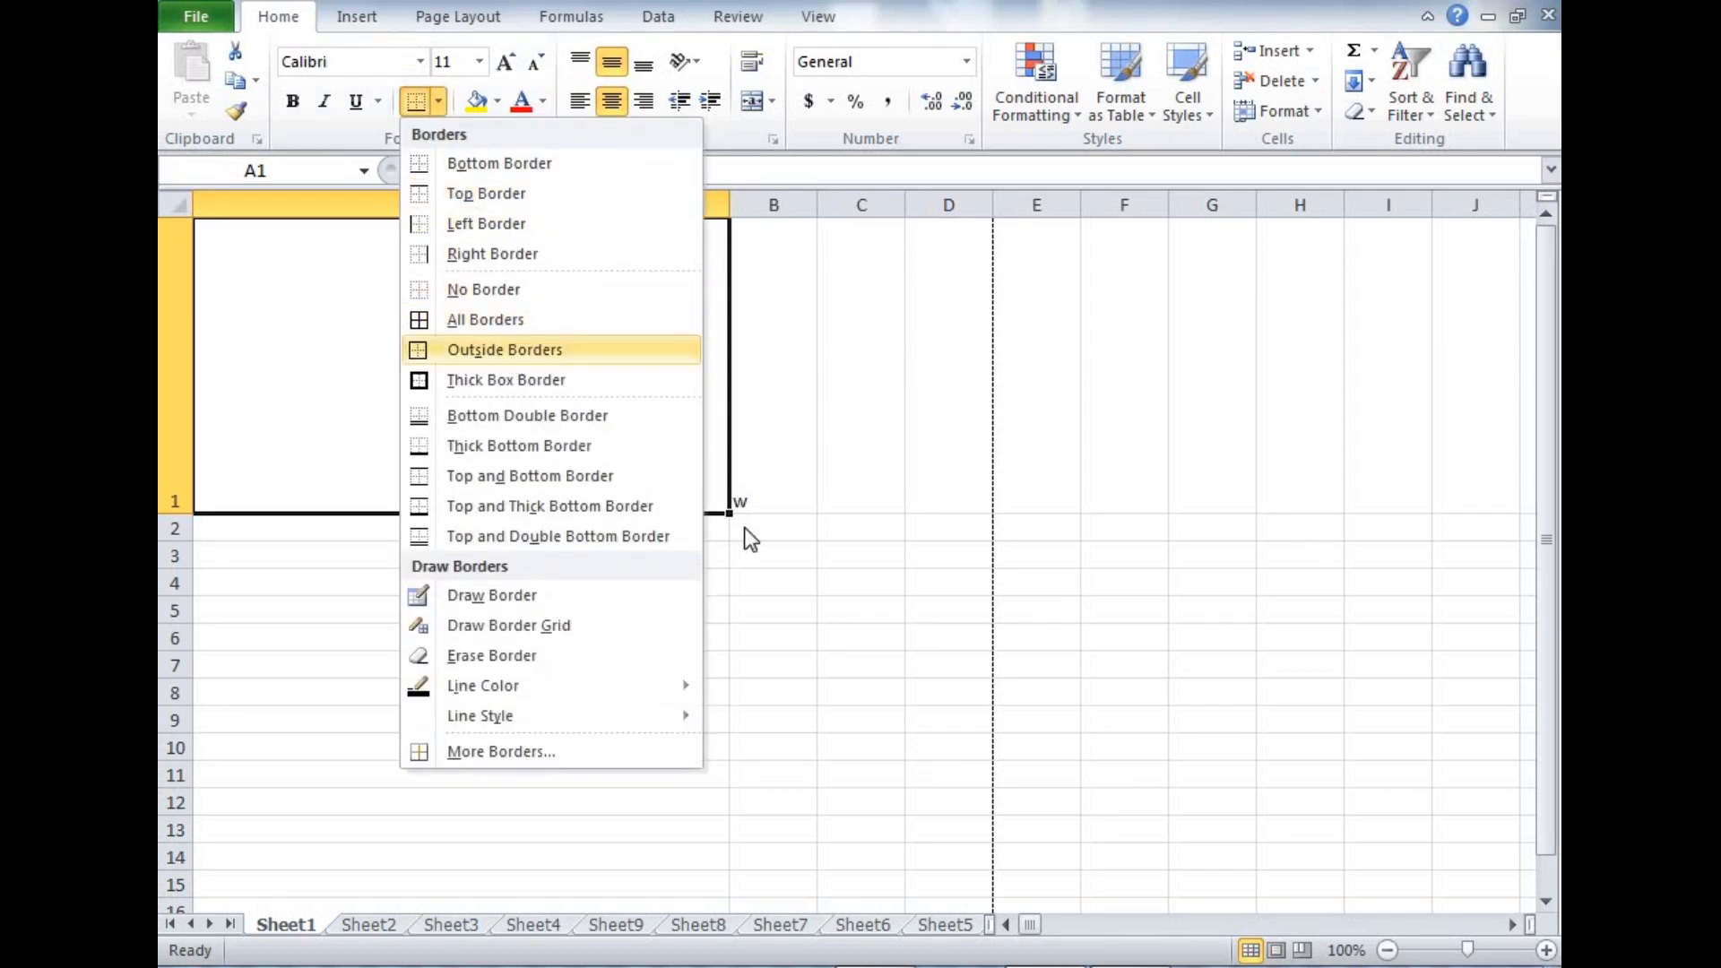
left_click(388, 334)
left_click_drag(388, 334, 902, 768)
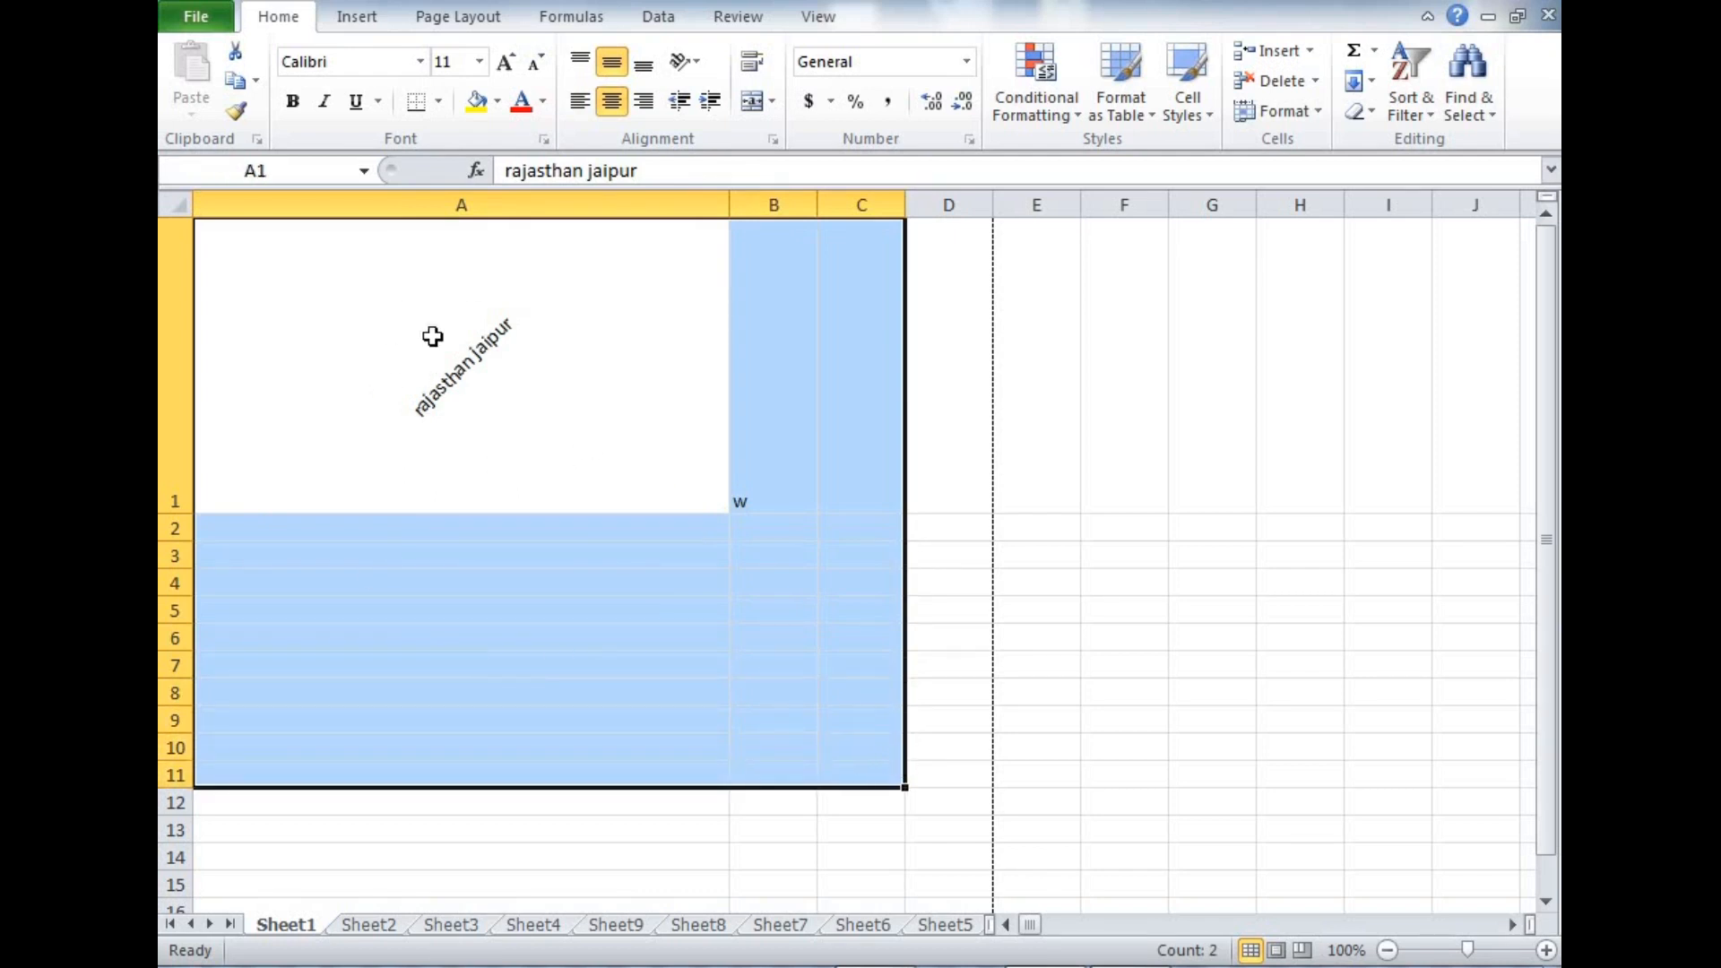
left_click(428, 106)
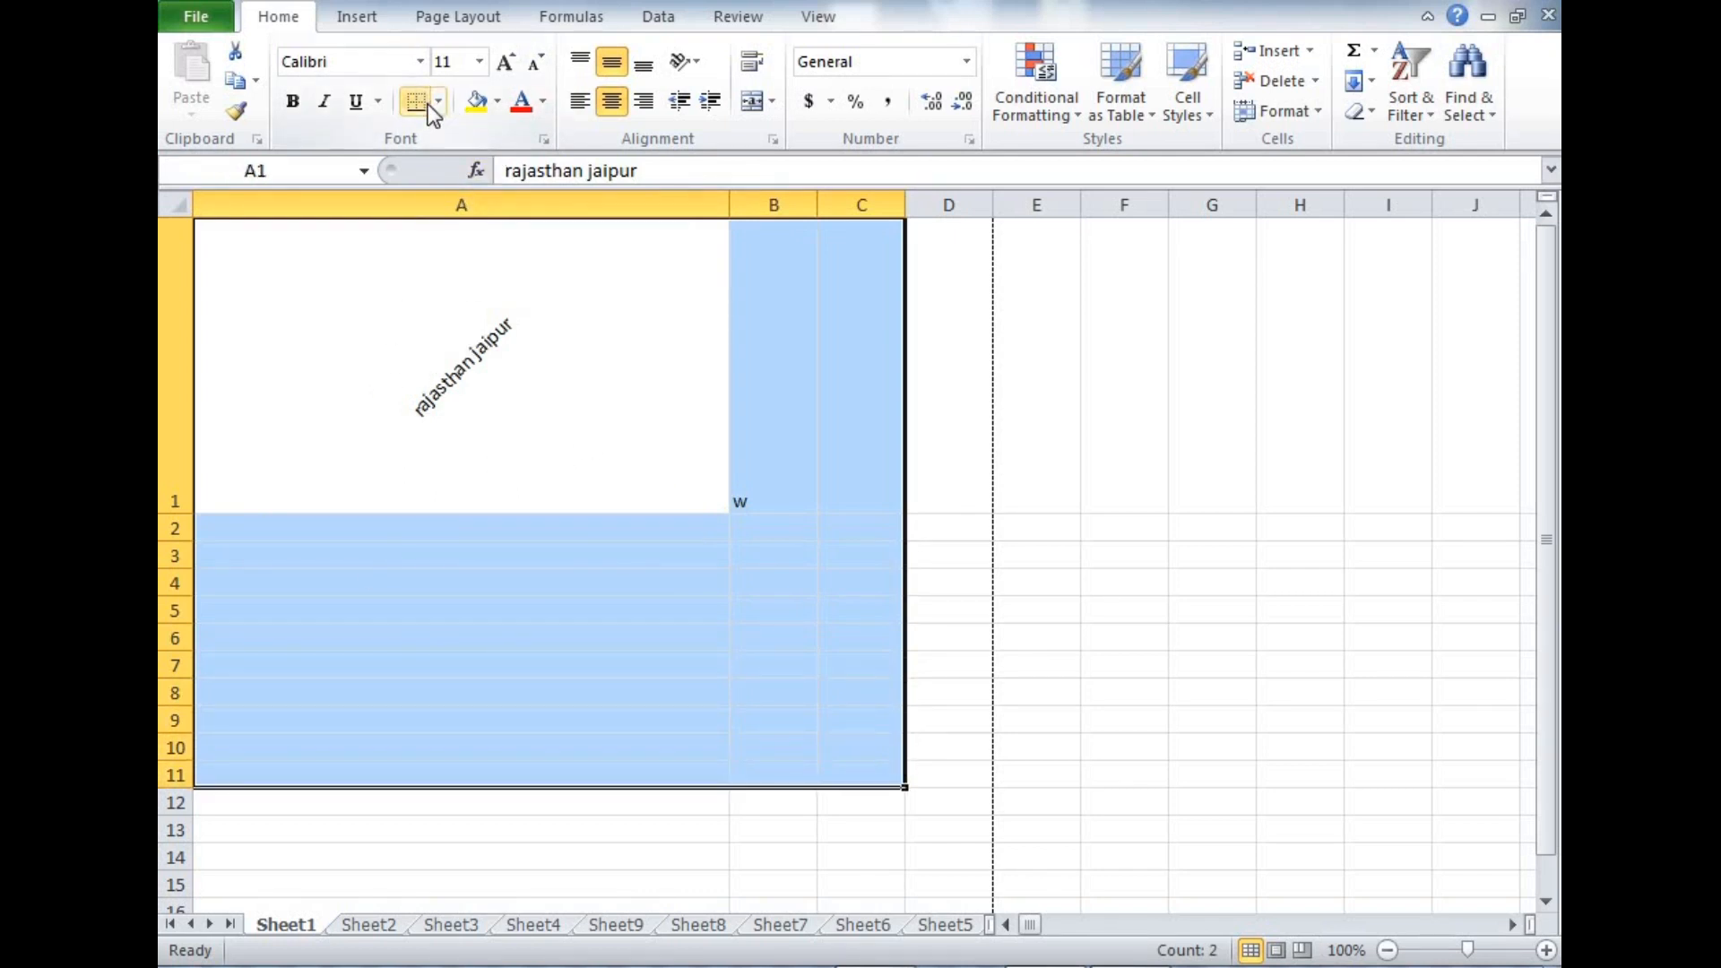
left_click(438, 102)
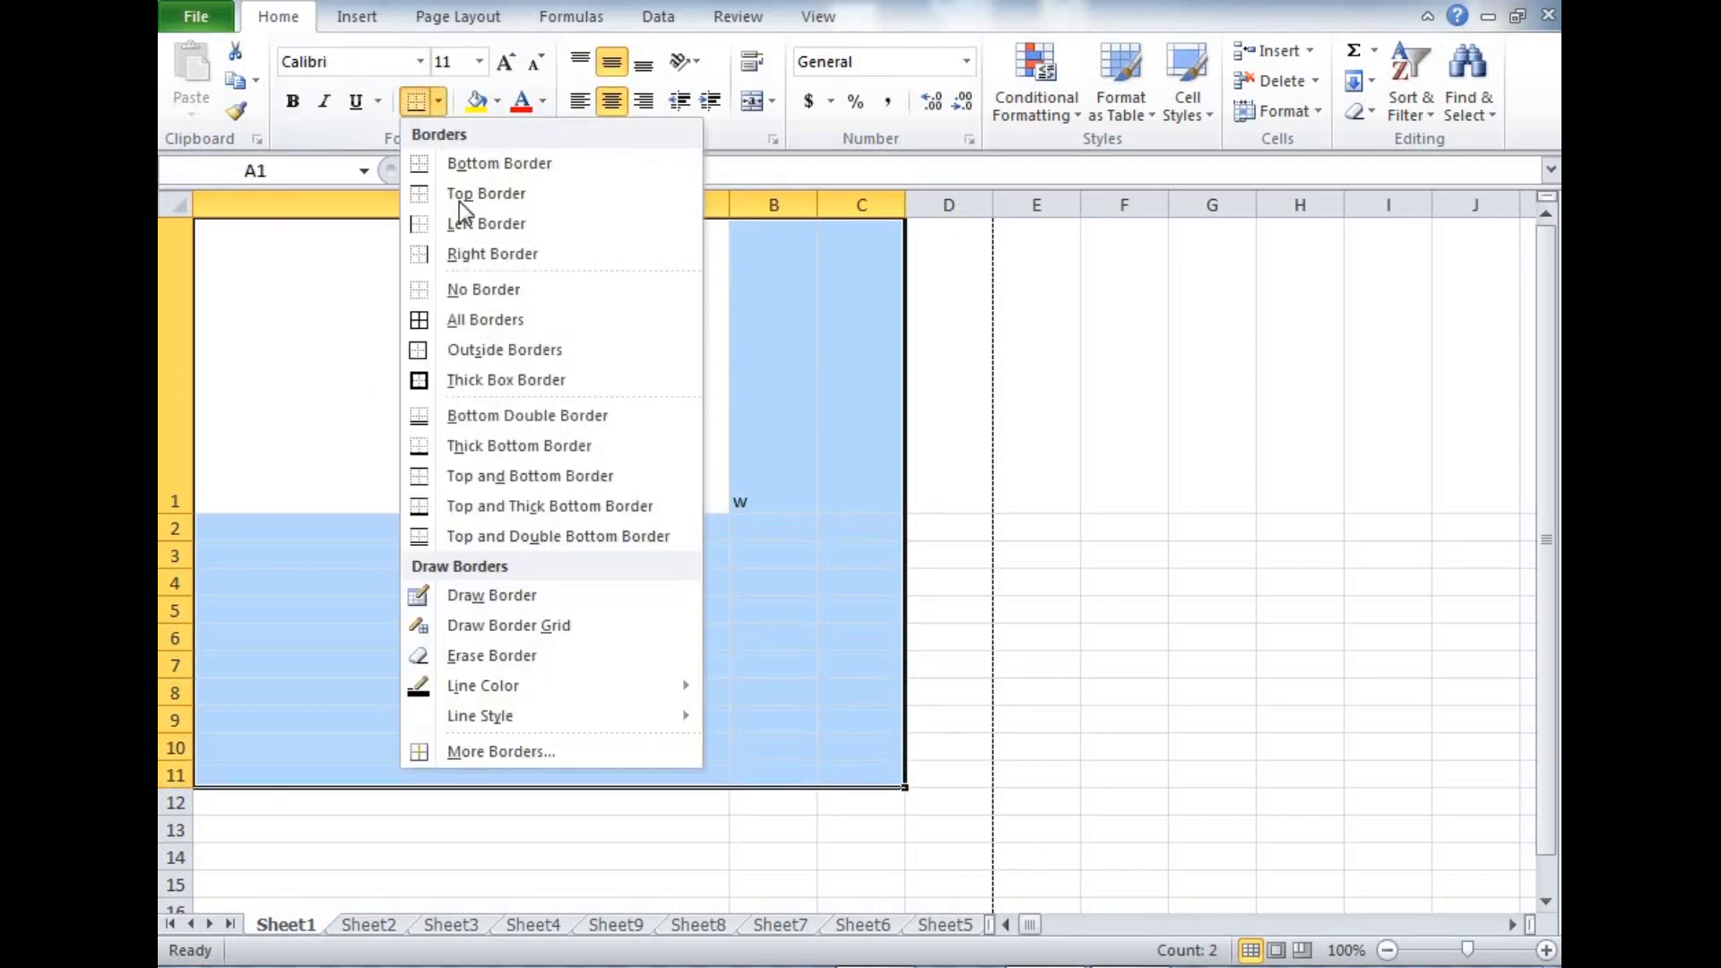
left_click(491, 318)
left_click(772, 856)
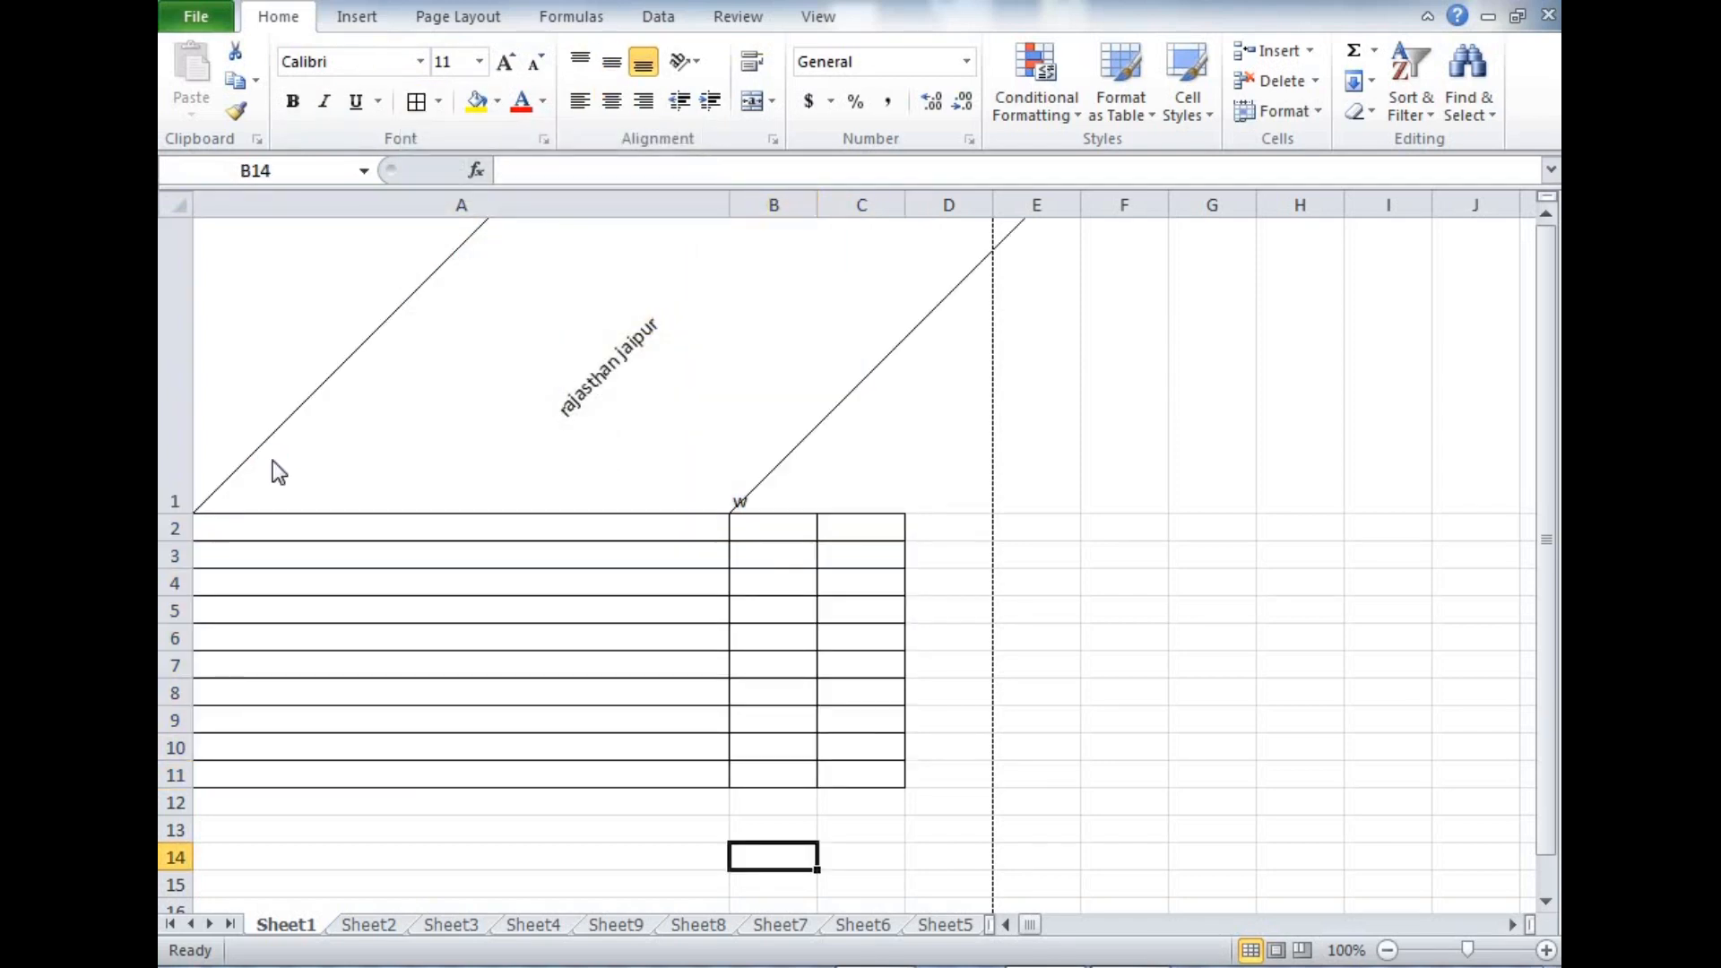
key("ctrl+p")
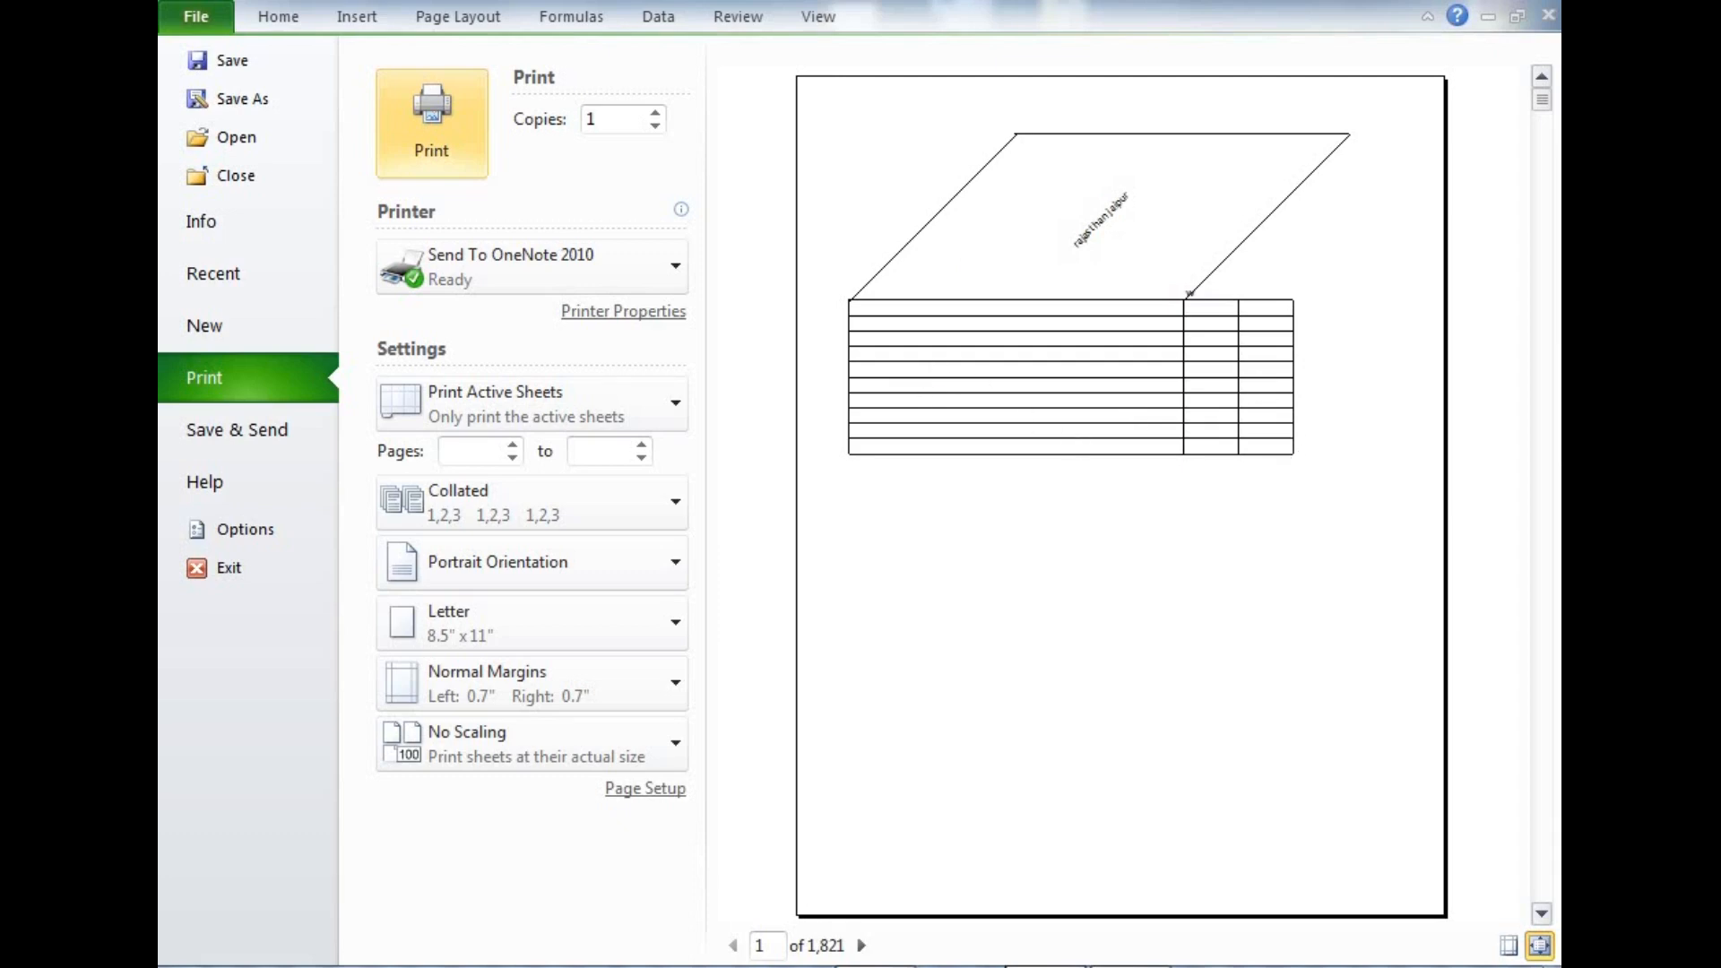
left_click(262, 18)
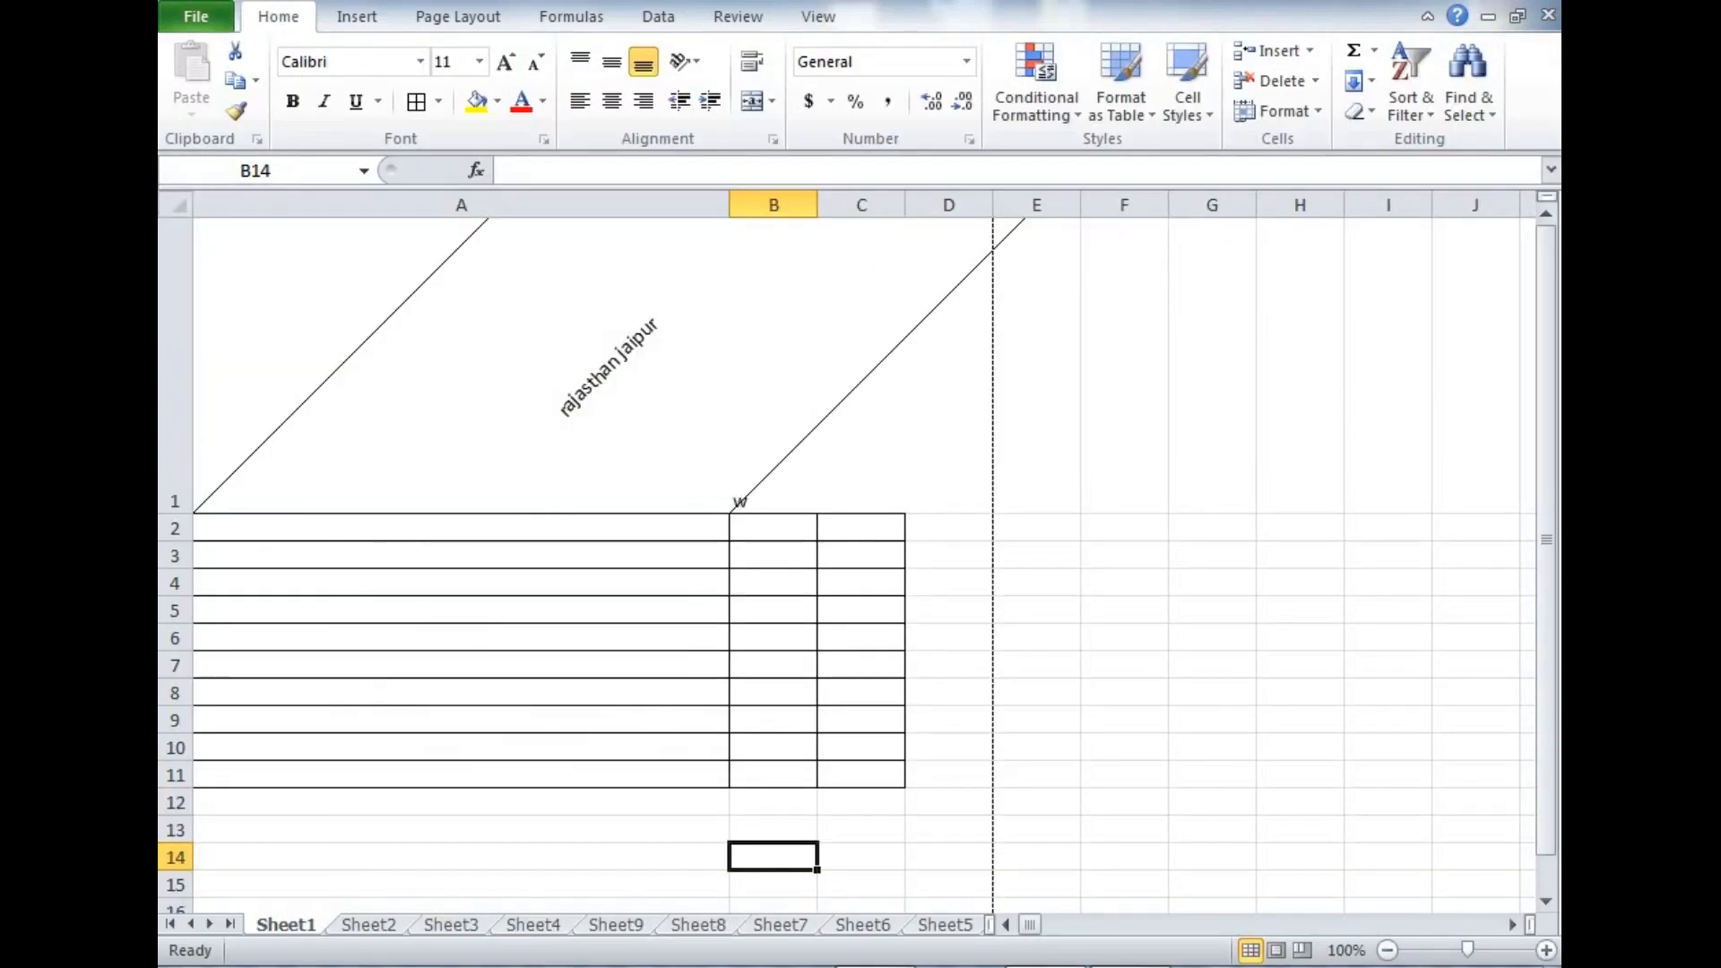
- Remove every border from the range A1:C11 with the No Border option
left_click_drag(277, 280, 853, 768)
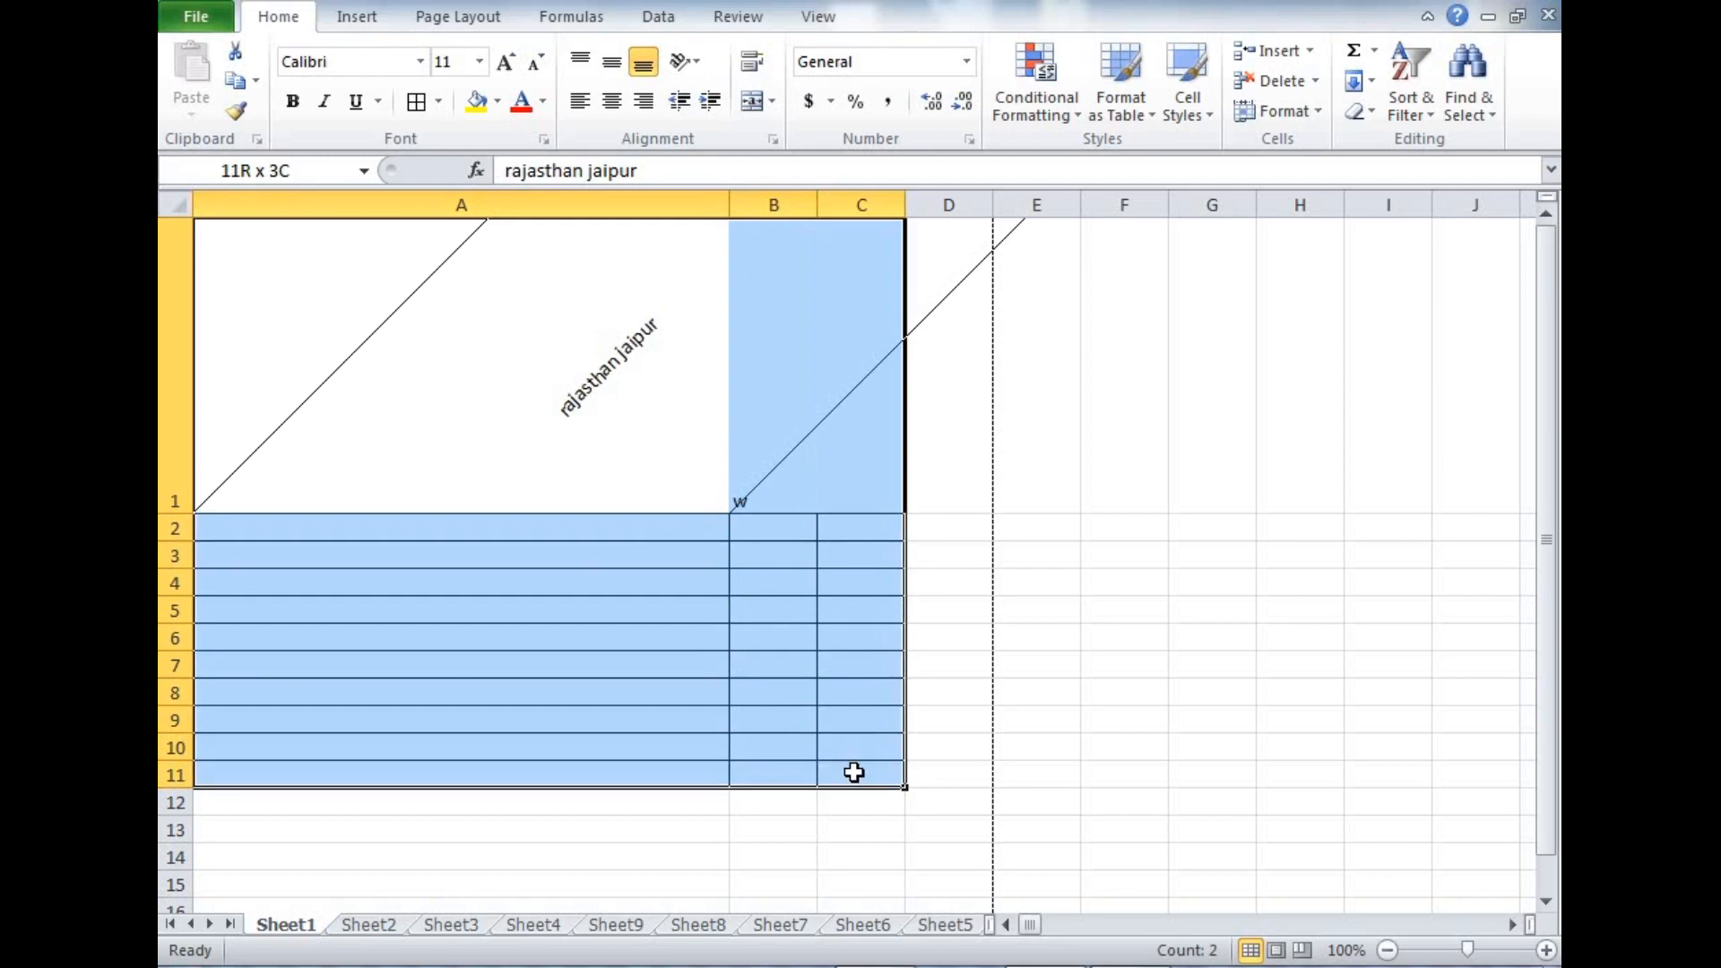
left_click(438, 100)
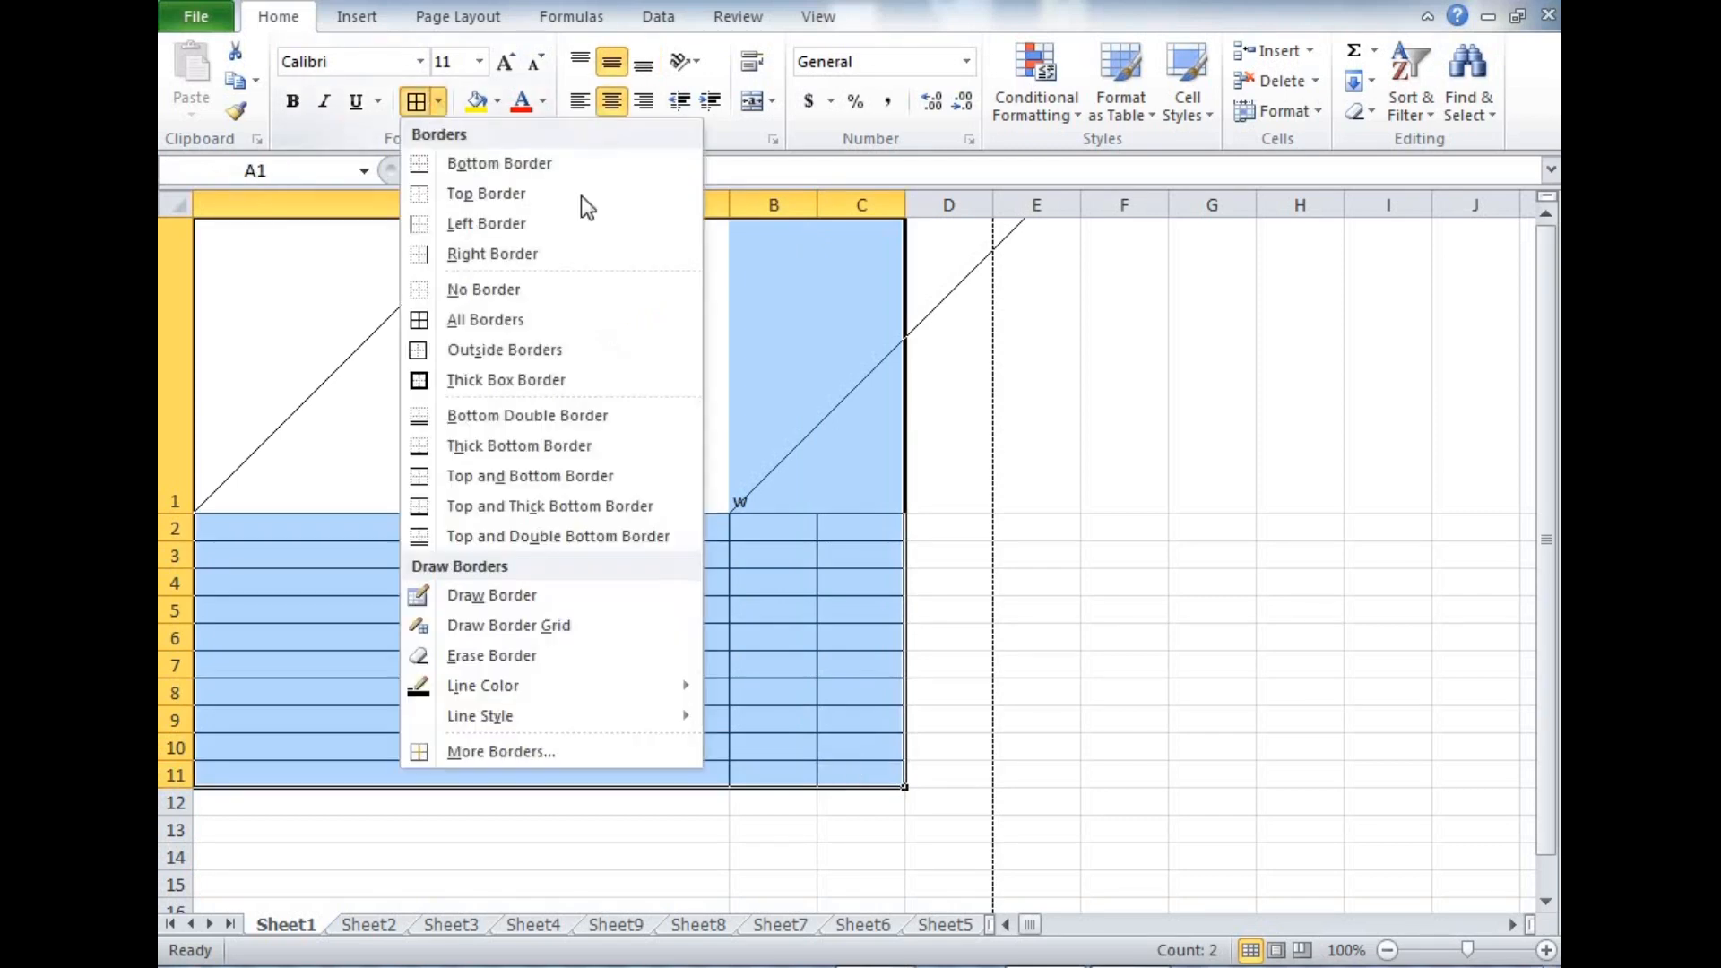
left_click(486, 291)
left_click(507, 858)
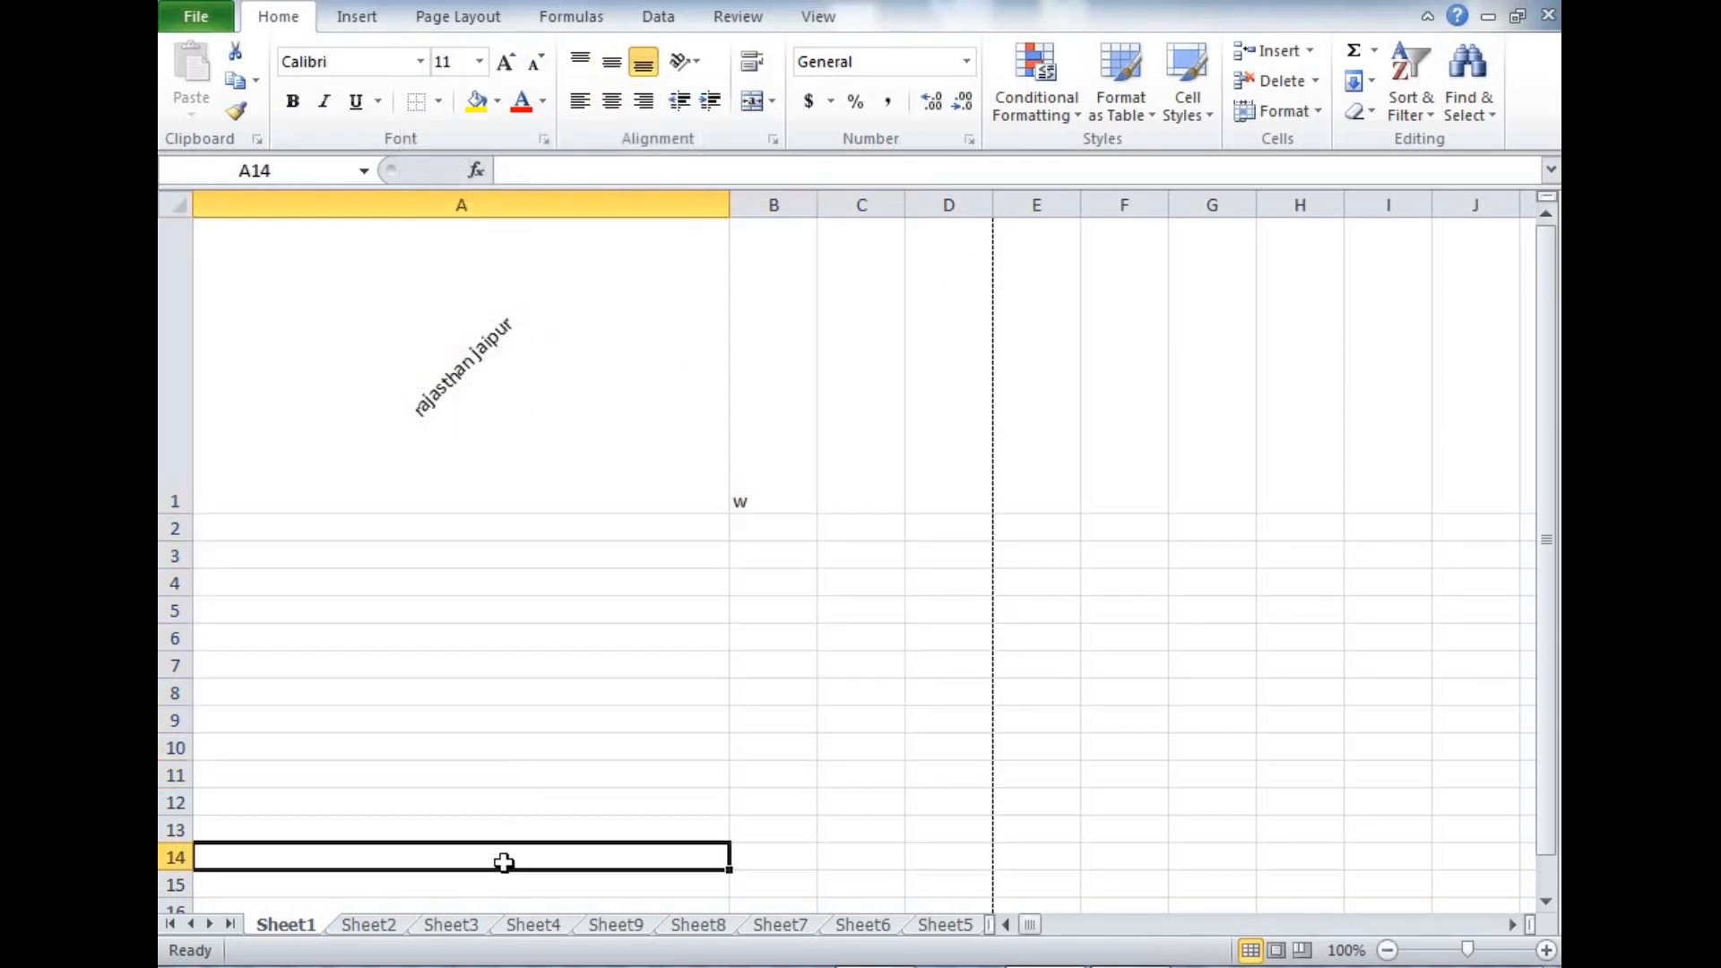
- Open cell A1 for editing, highlight its whole text, and leave editing with A1 selected again
left_click(507, 386)
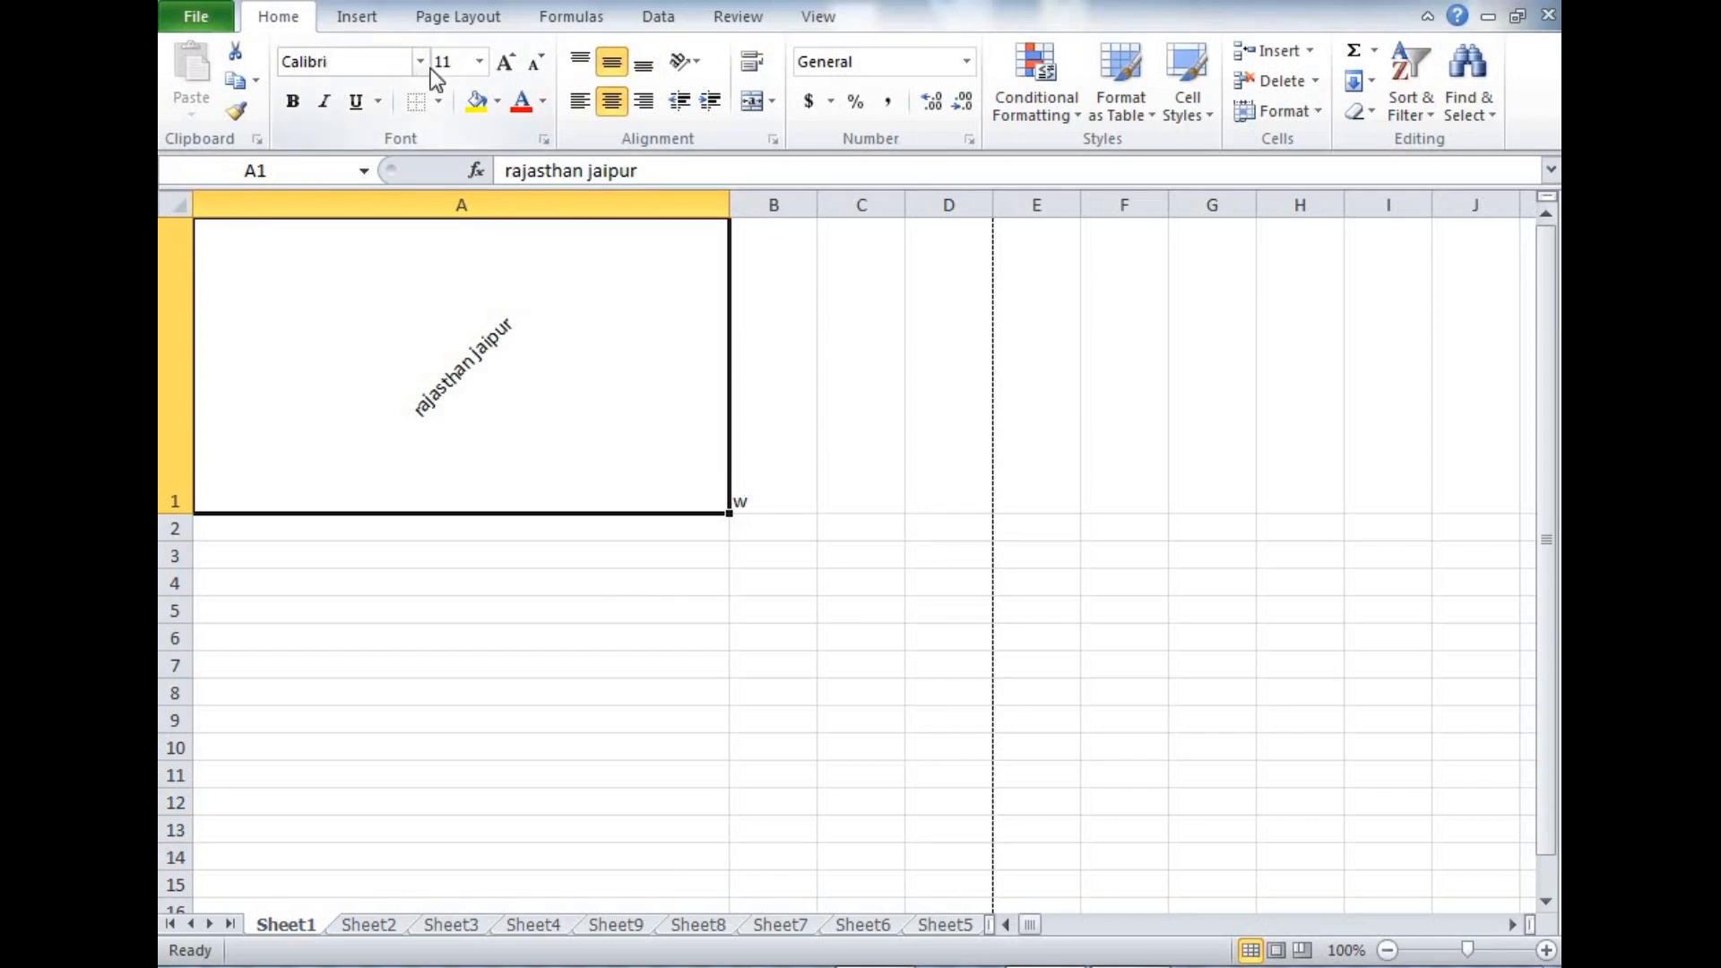
left_click(525, 611)
left_click(504, 408)
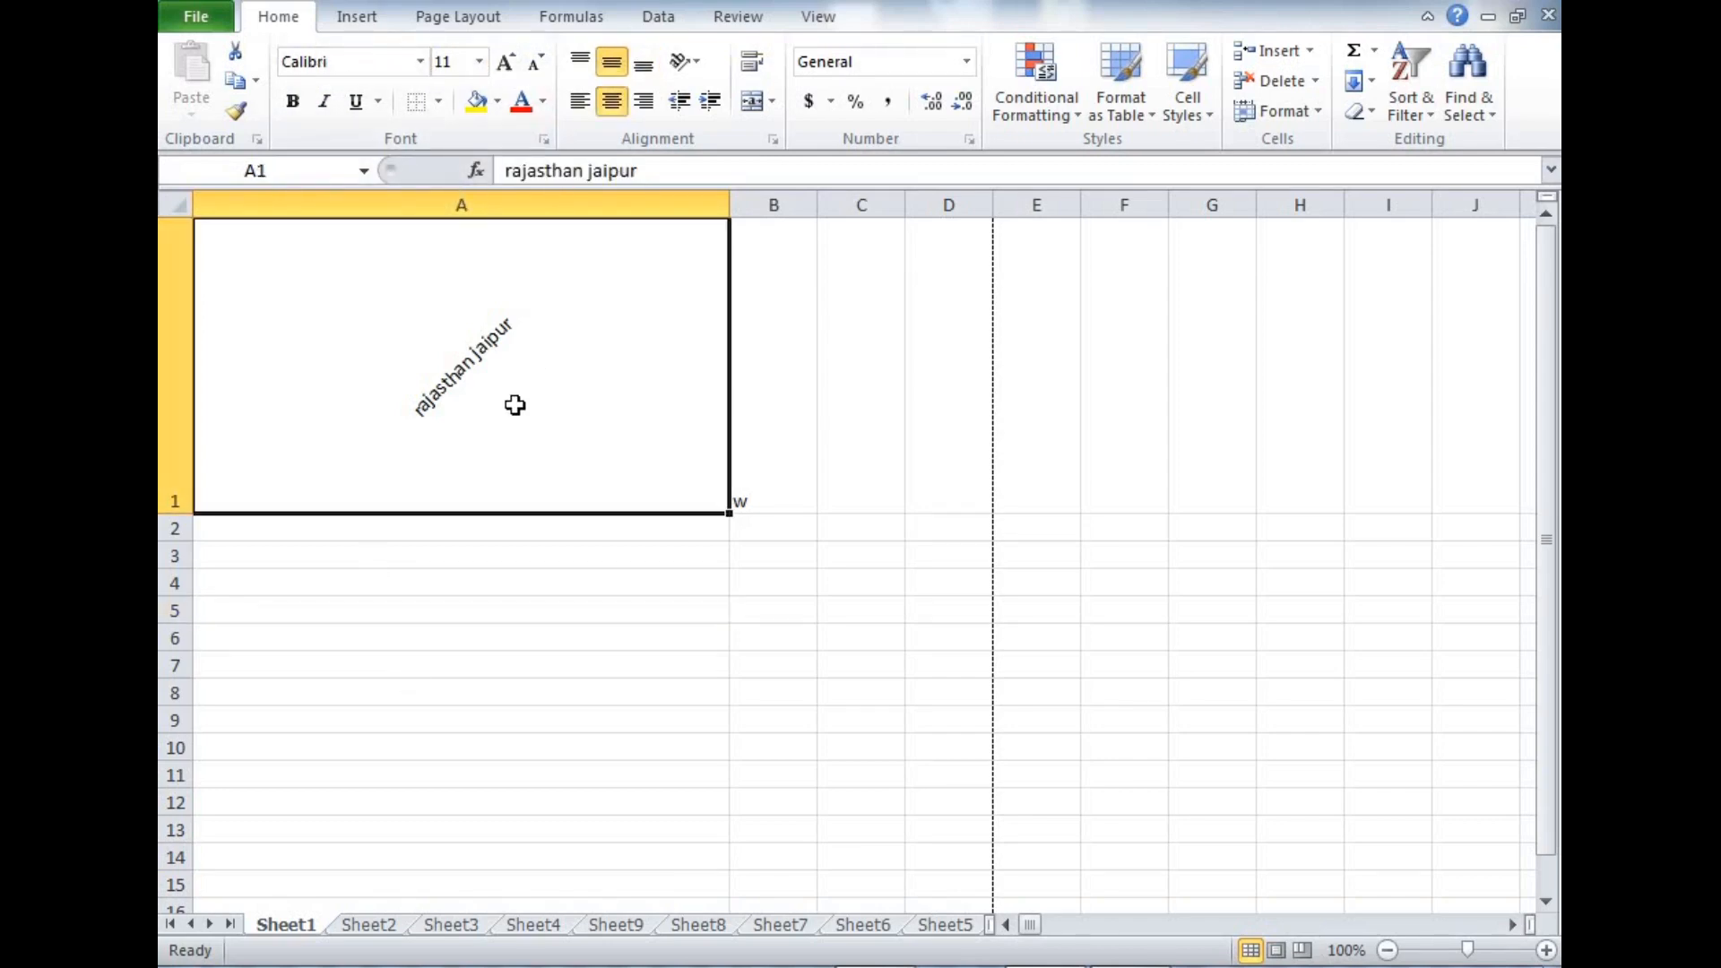
double_click(541, 337)
left_click_drag(548, 372, 345, 345)
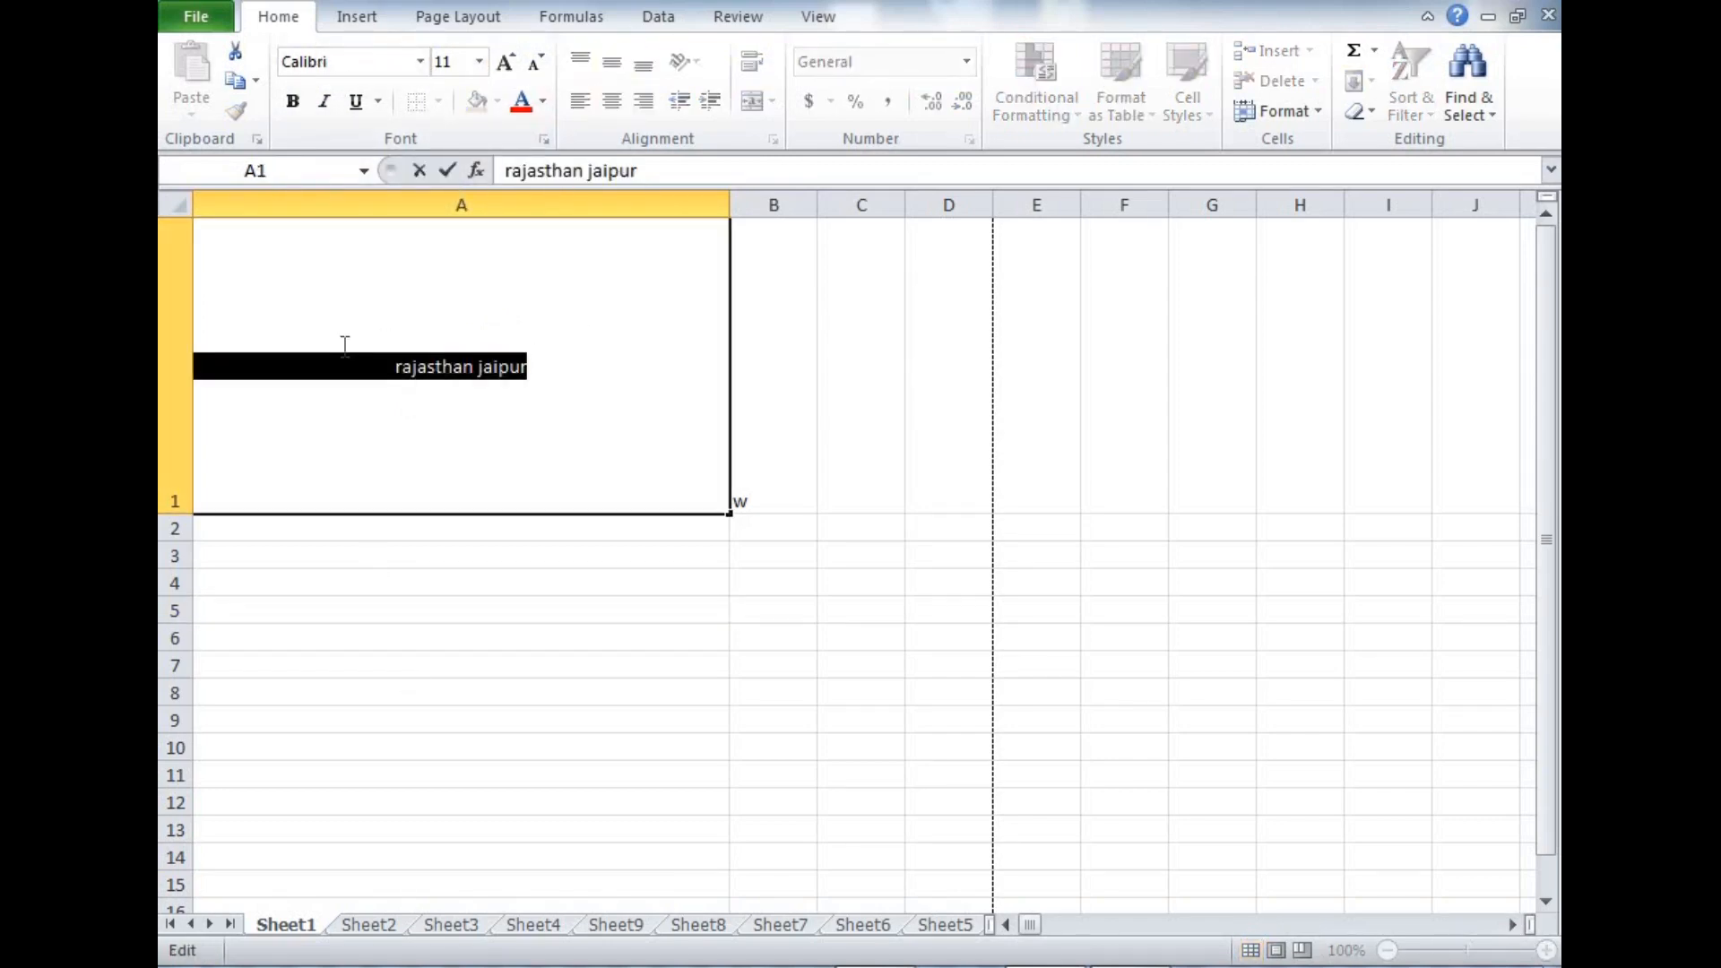
left_click(475, 609)
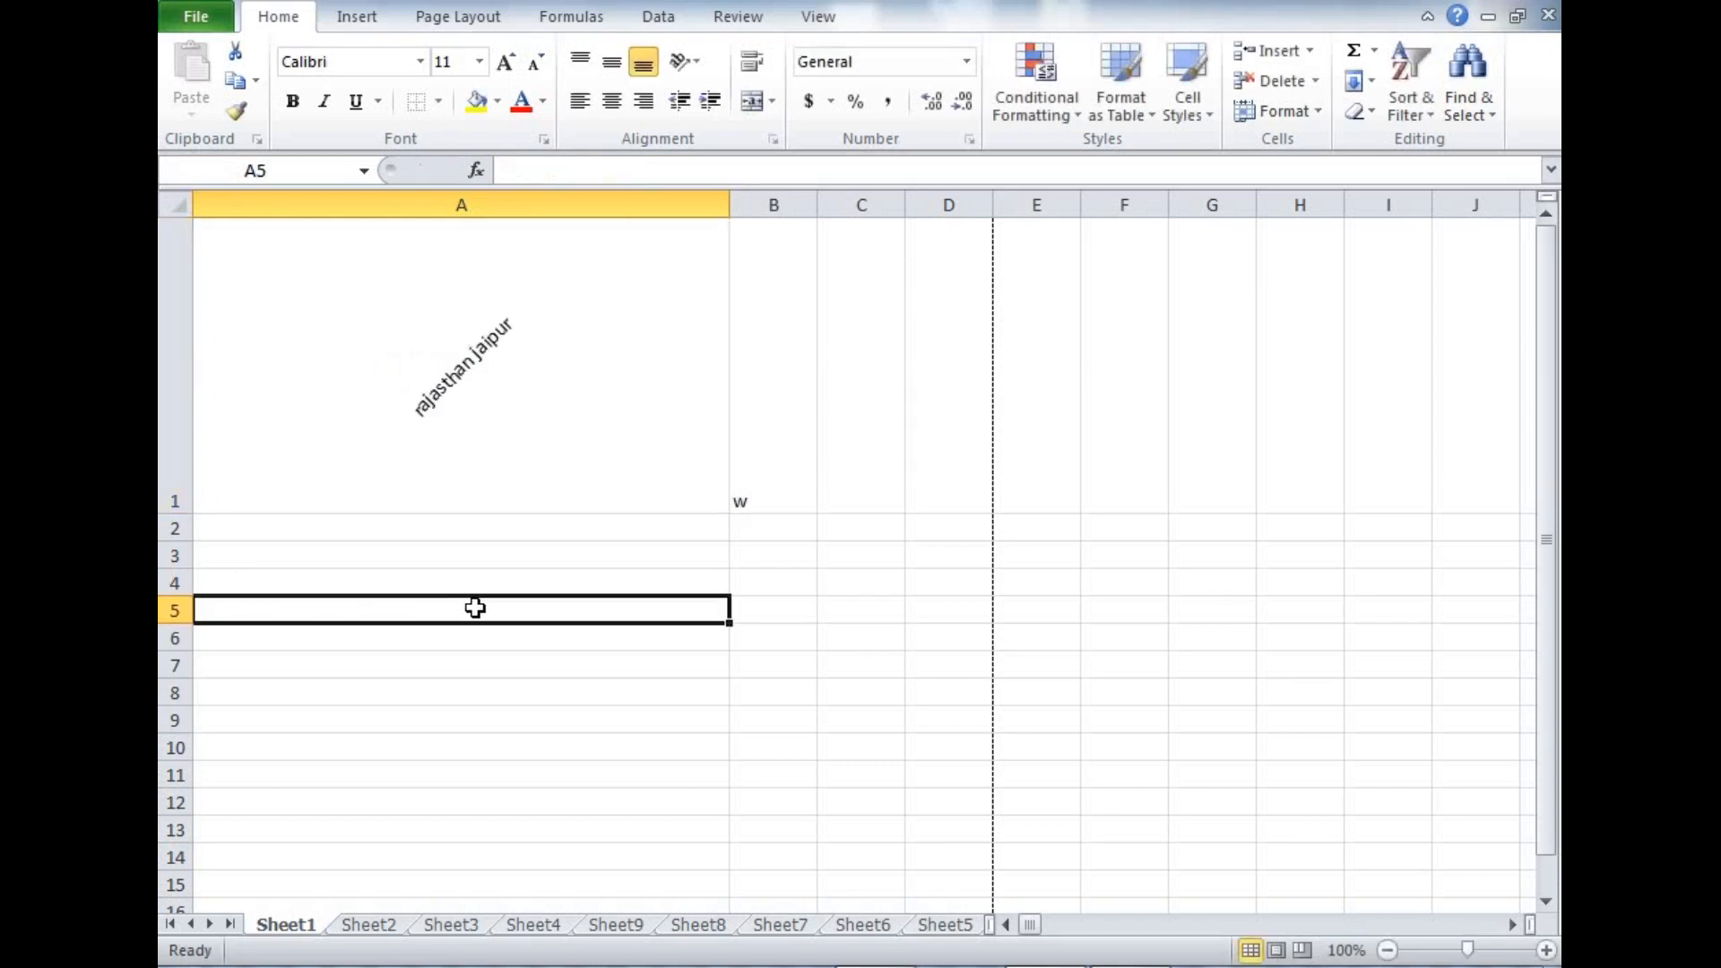
left_click(453, 383)
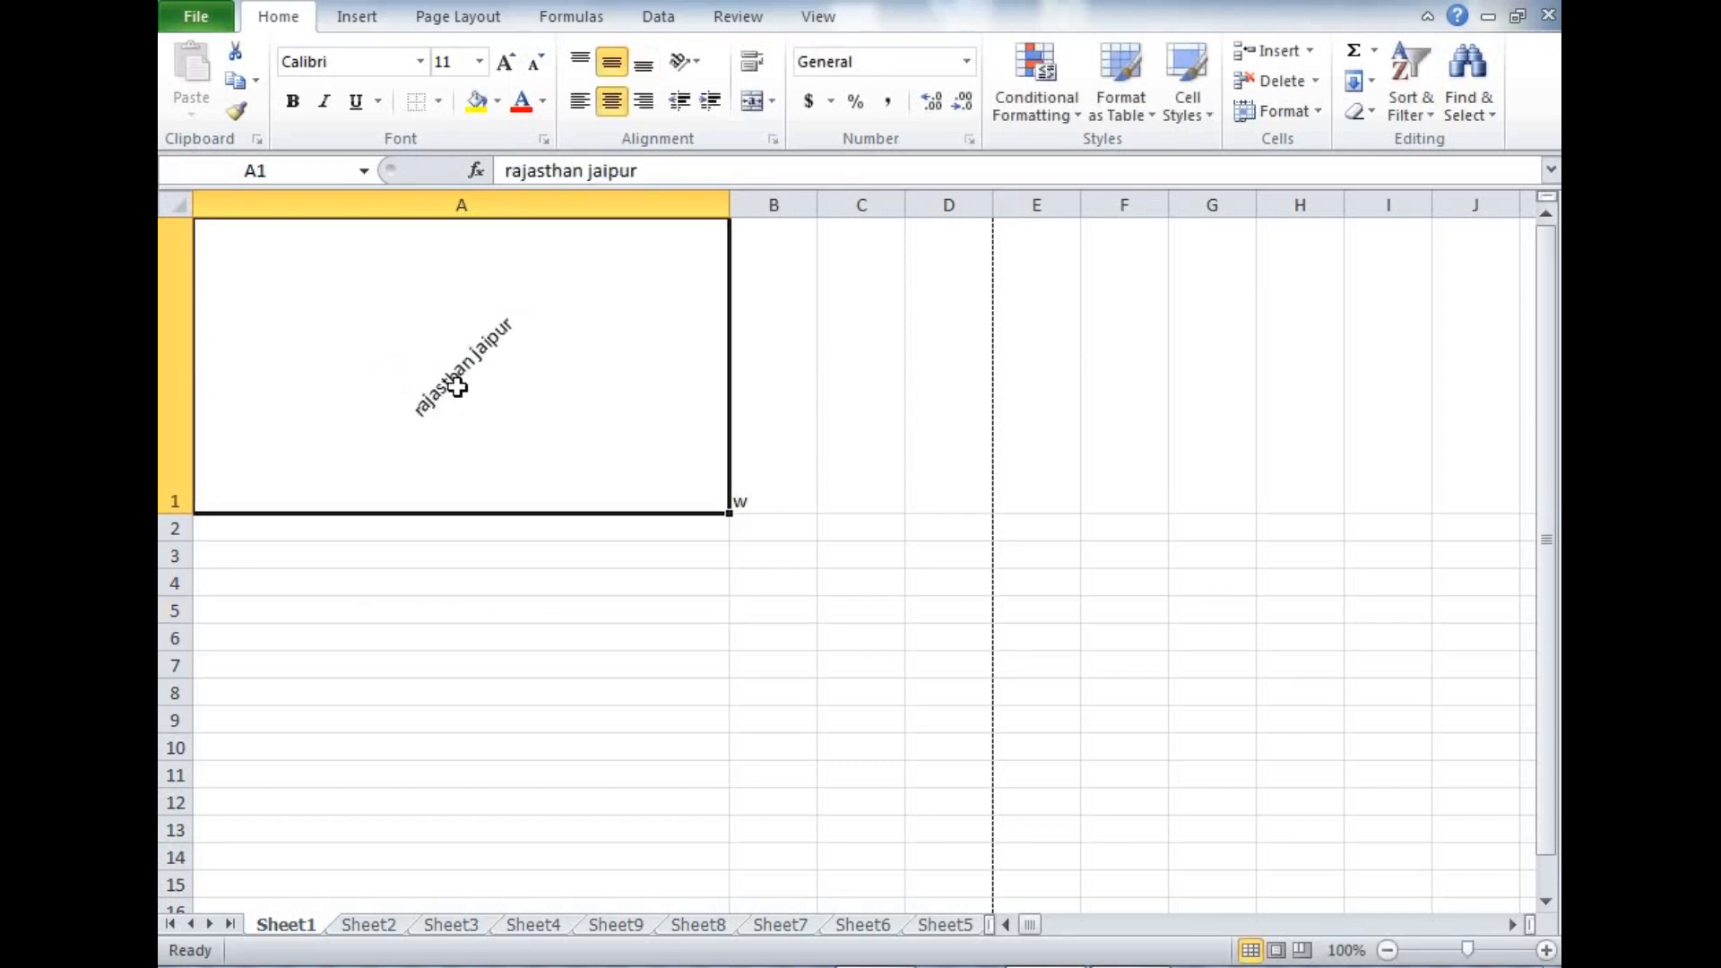
- Change the font of the text in cell A1 to Blackadder ITC
left_click(549, 664)
left_click_drag(338, 319, 868, 740)
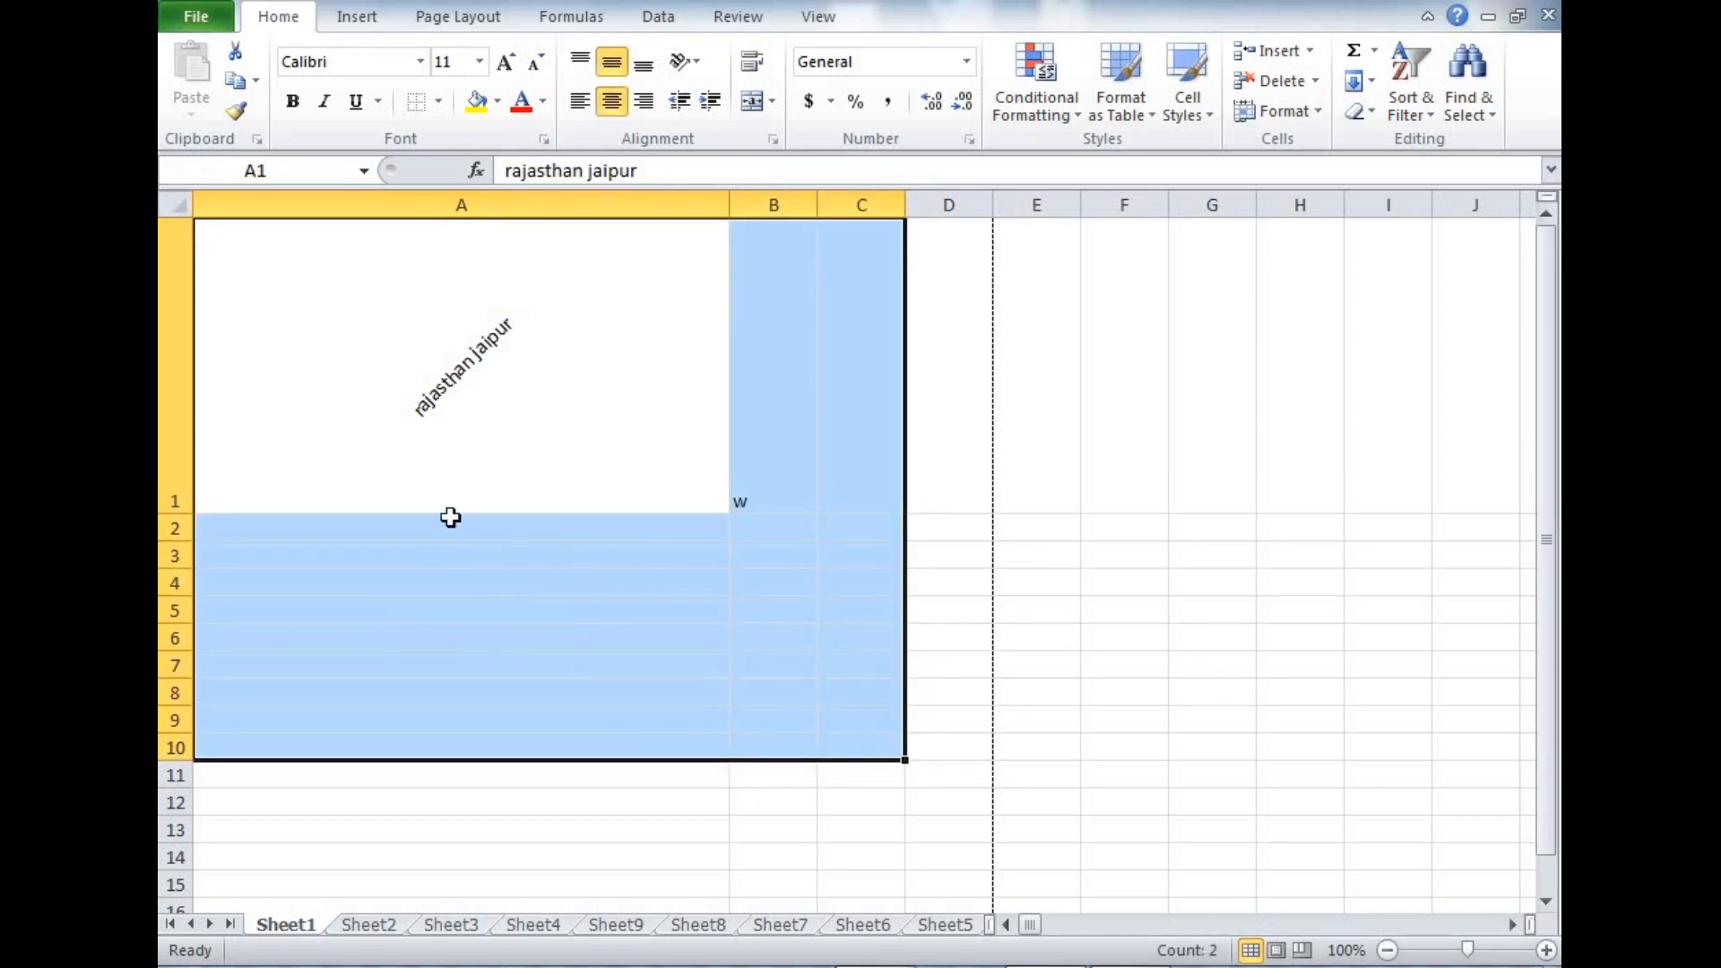
left_click(492, 374)
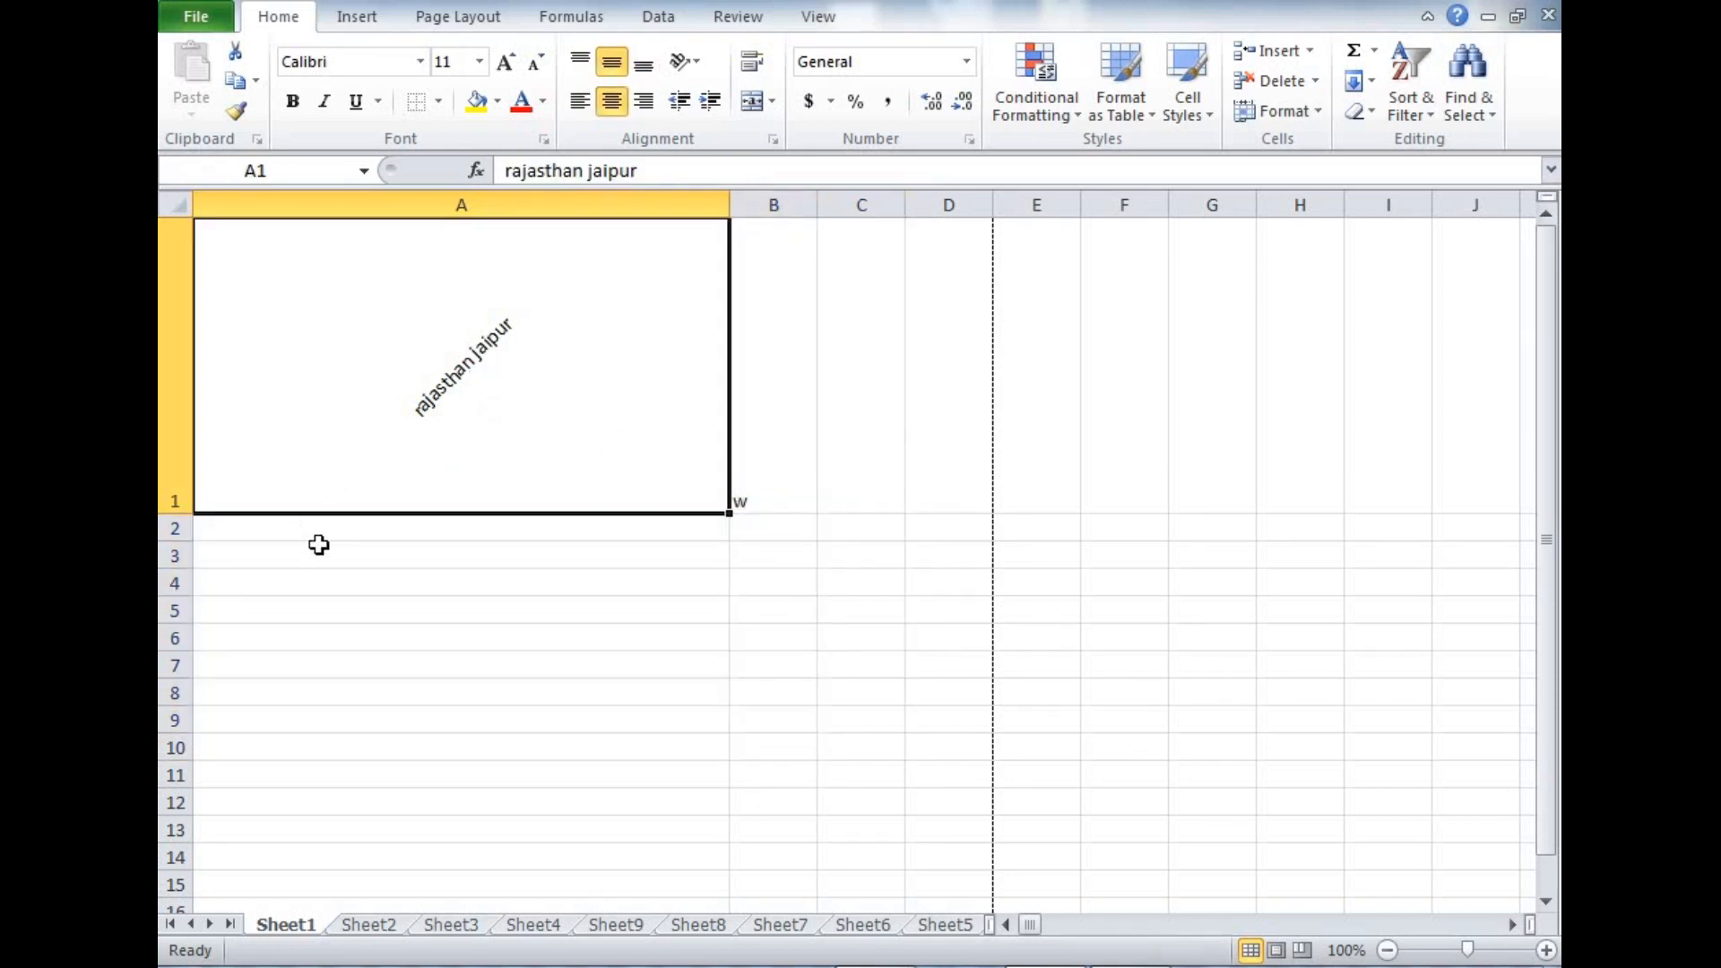
left_click(420, 61)
scroll(513, 362, "down", 6)
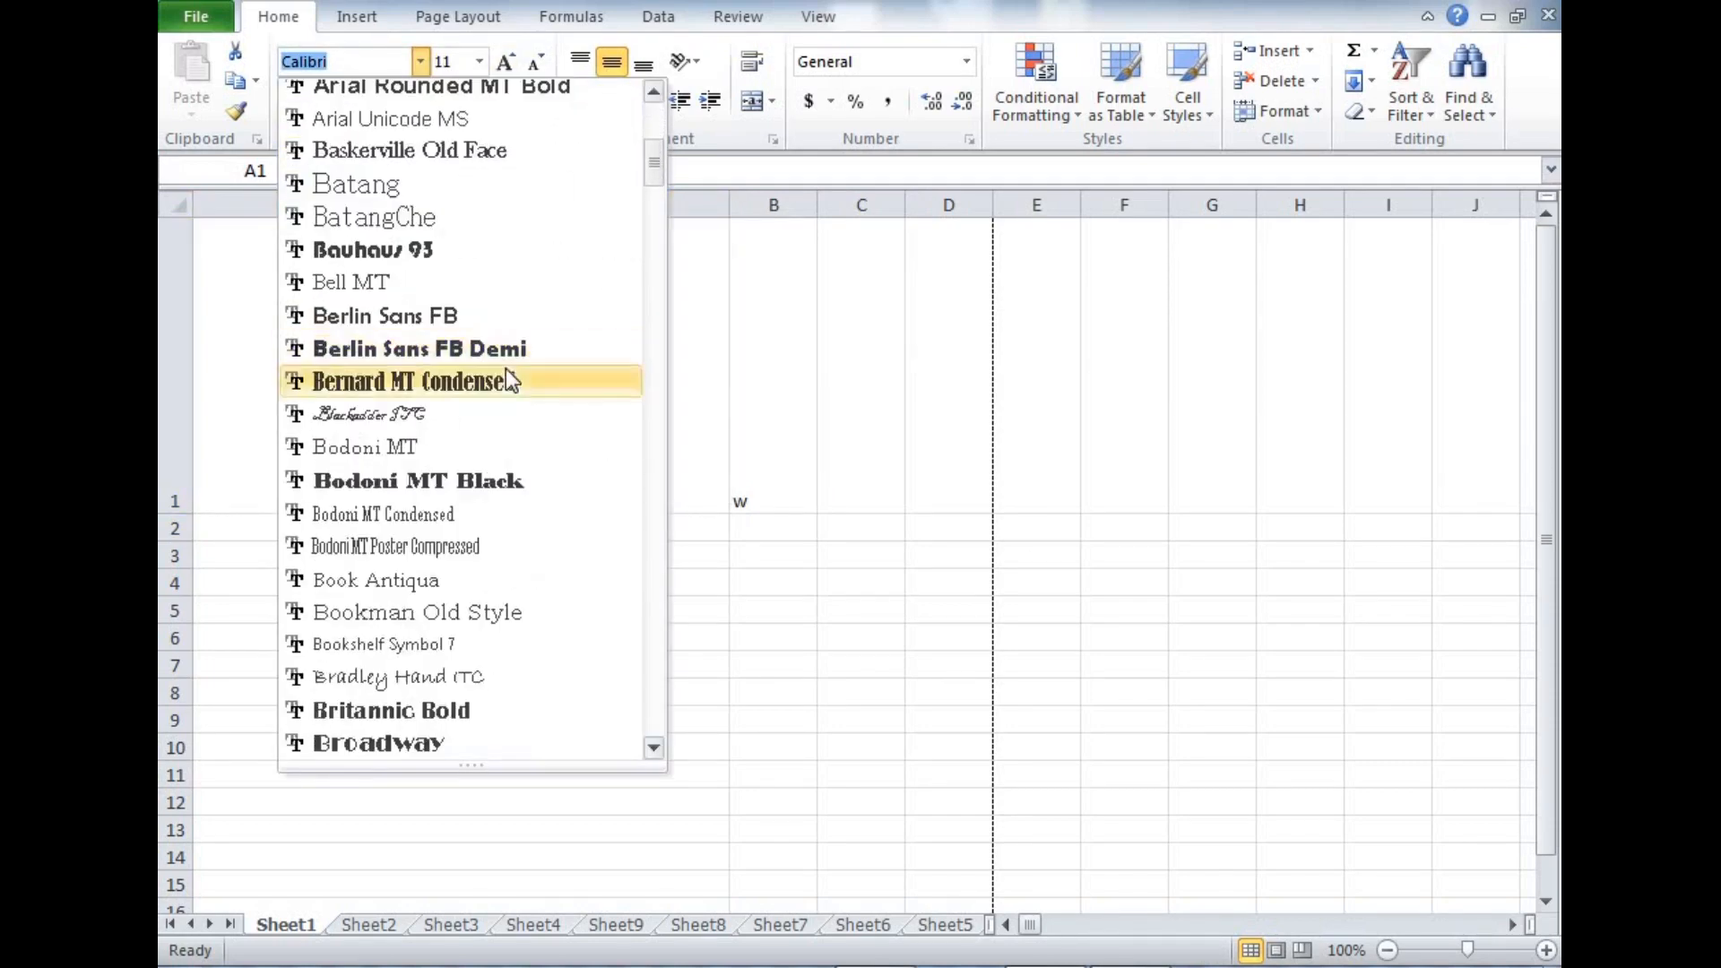
left_click(461, 314)
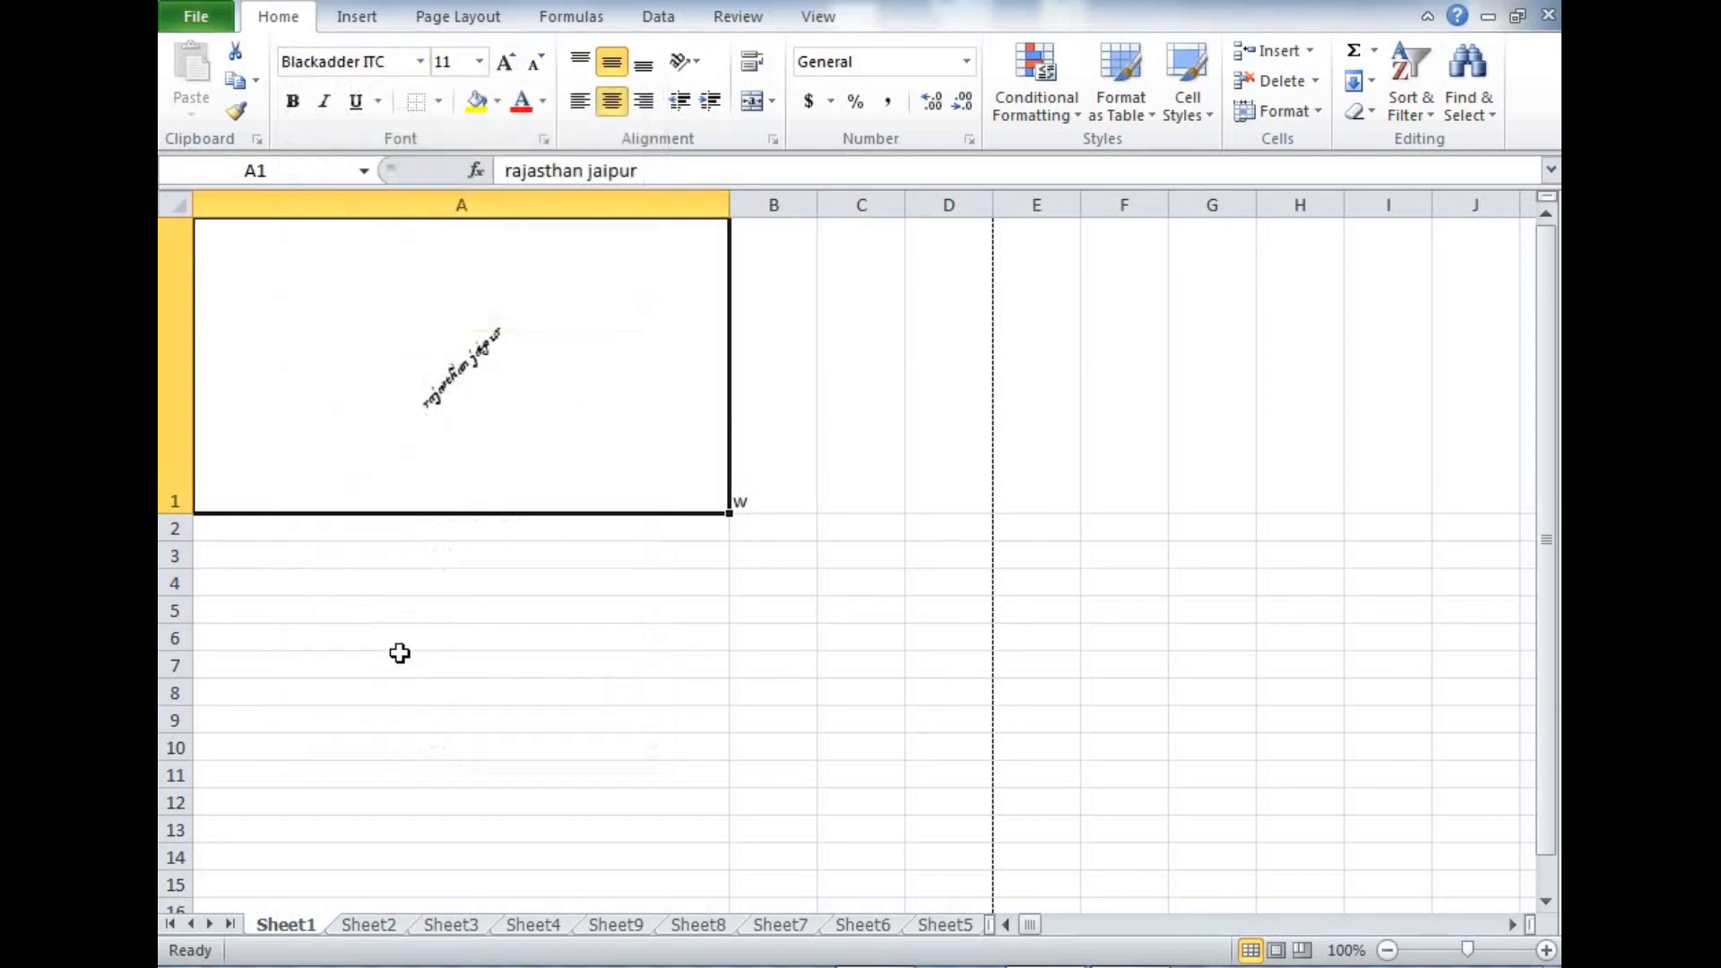
- Set the font size of cell A1 to 24 and increase it to the custom size 200
left_click(481, 61)
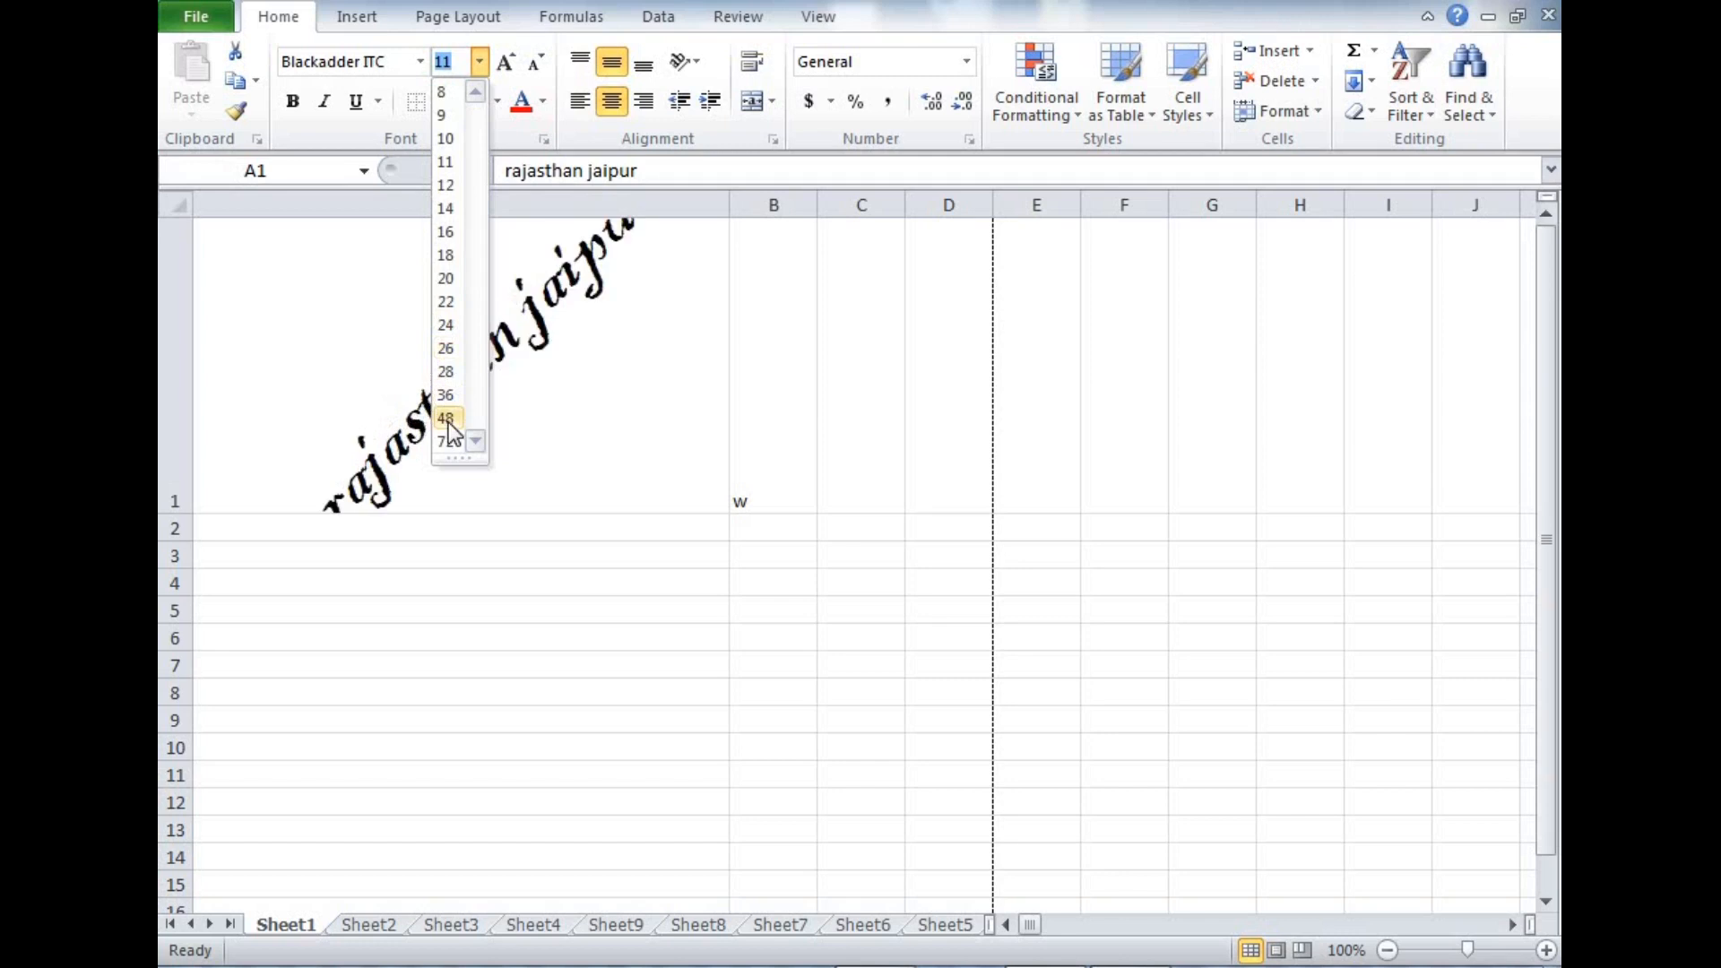
left_click(452, 323)
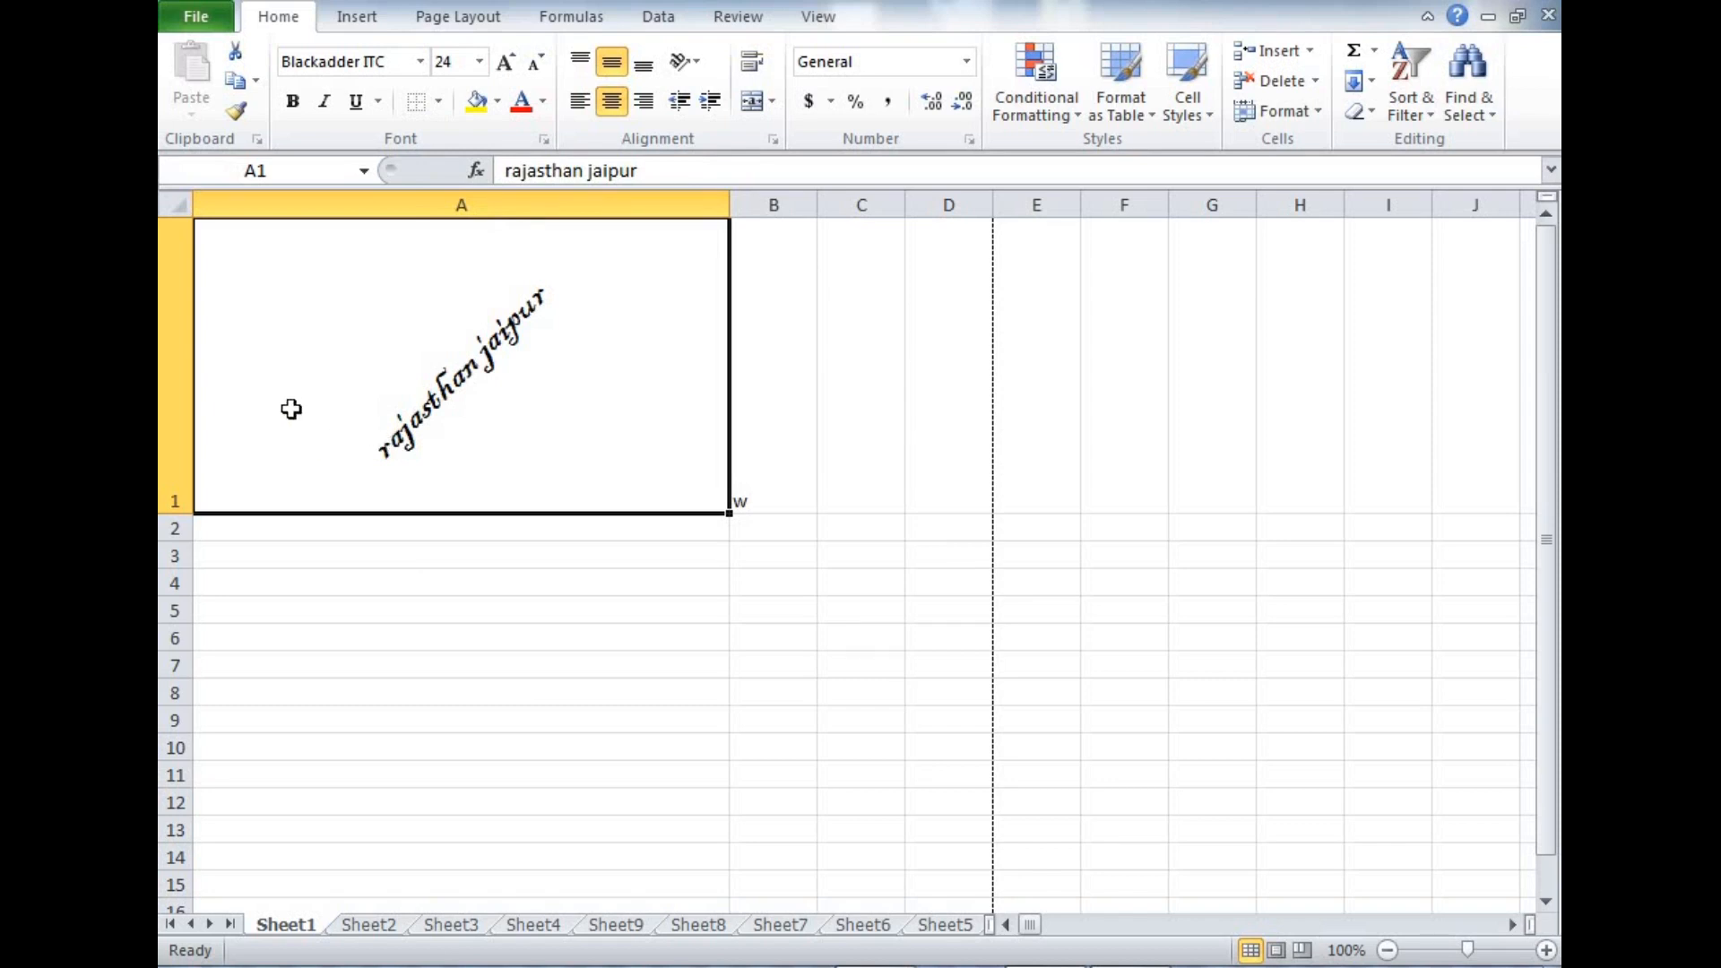
left_click(482, 63)
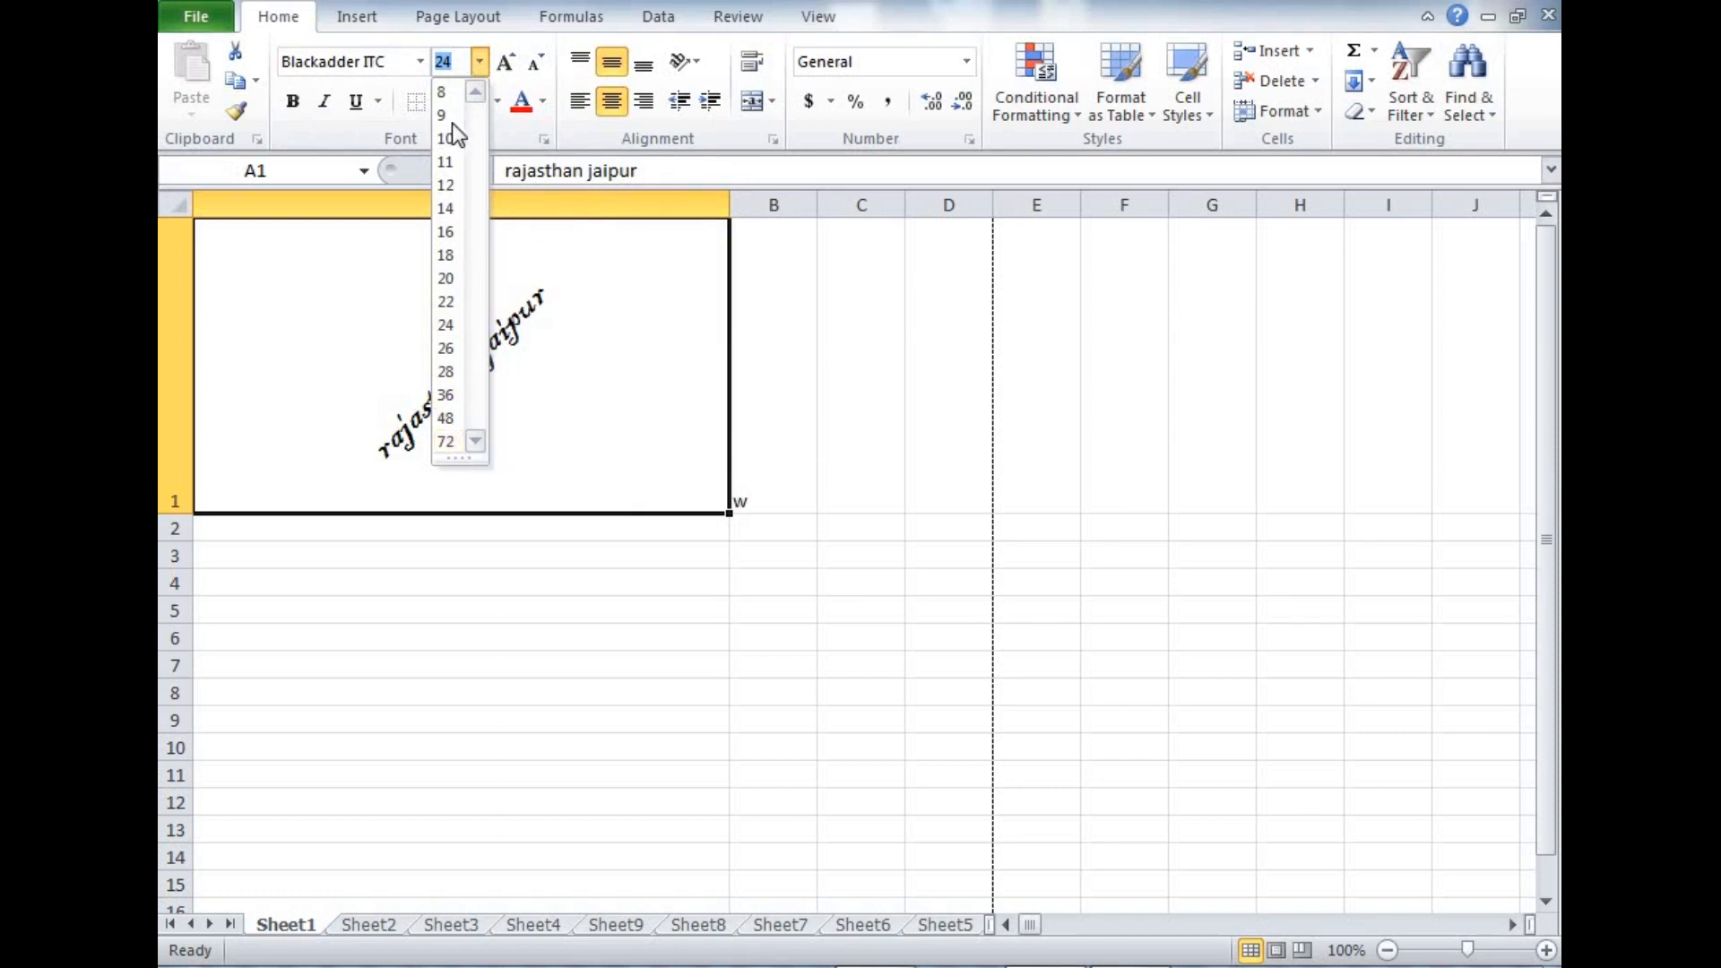
type("200")
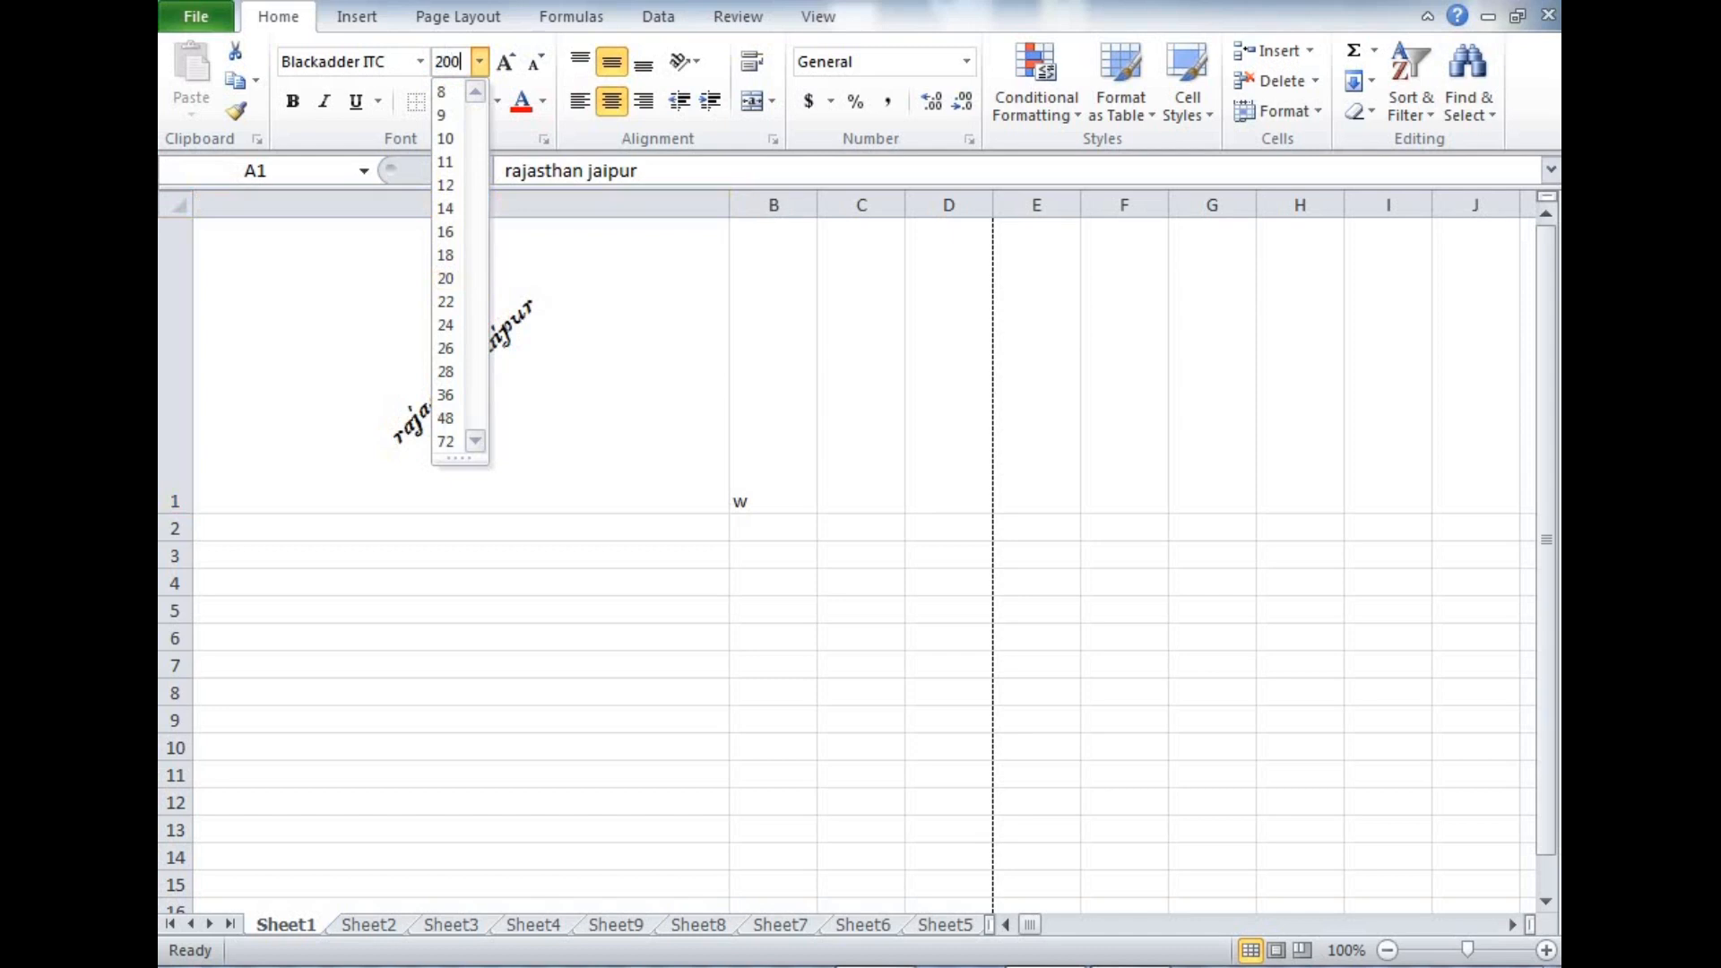
key("Return")
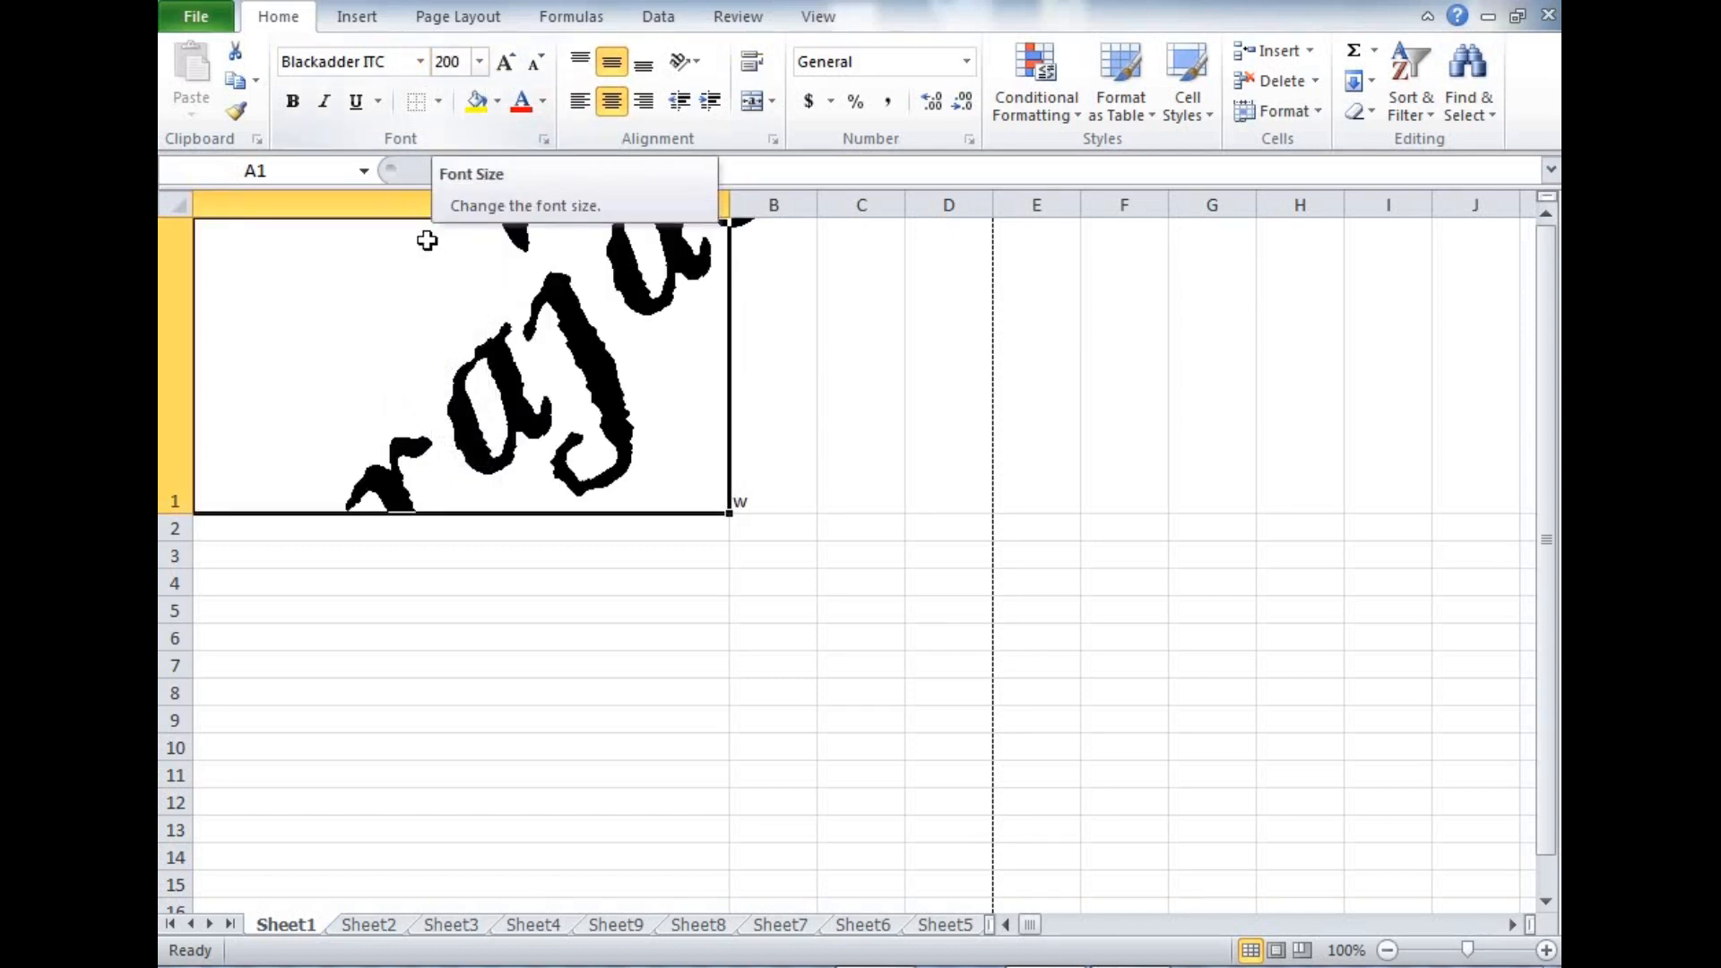
- Switch to Sheet2 and enlarge the title REGION WISE ORDER STATUS in cell A1 step by step to font size 36
key("ctrl+Page_Down")
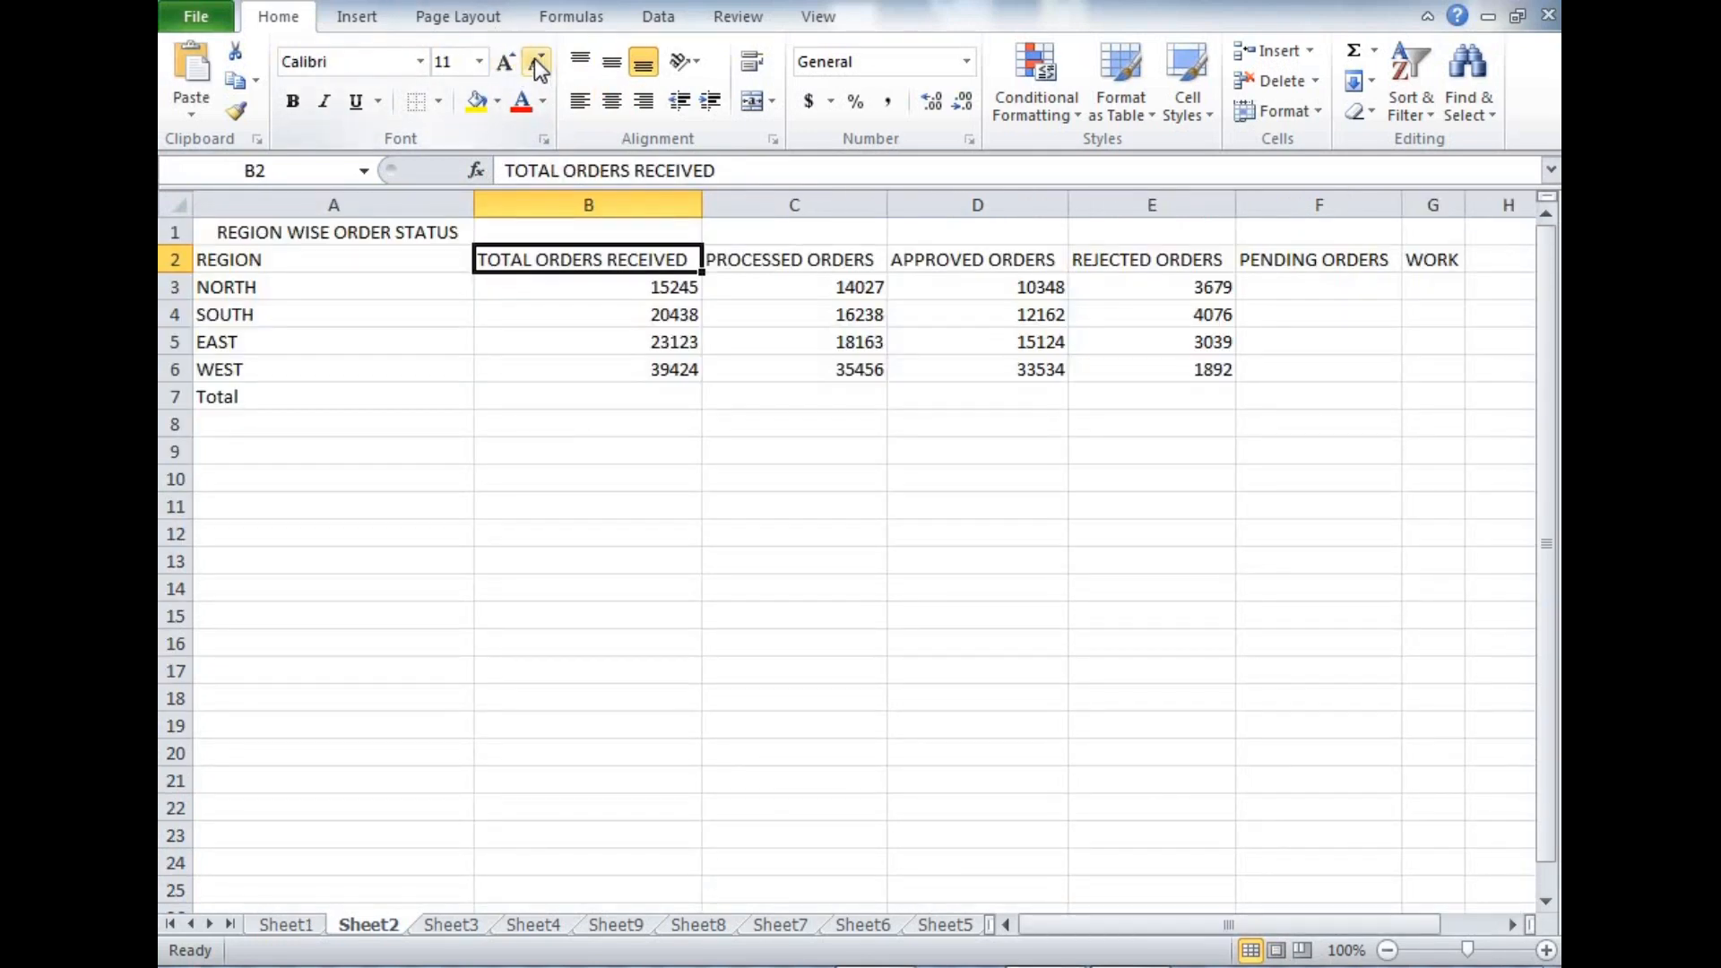
left_click(310, 232)
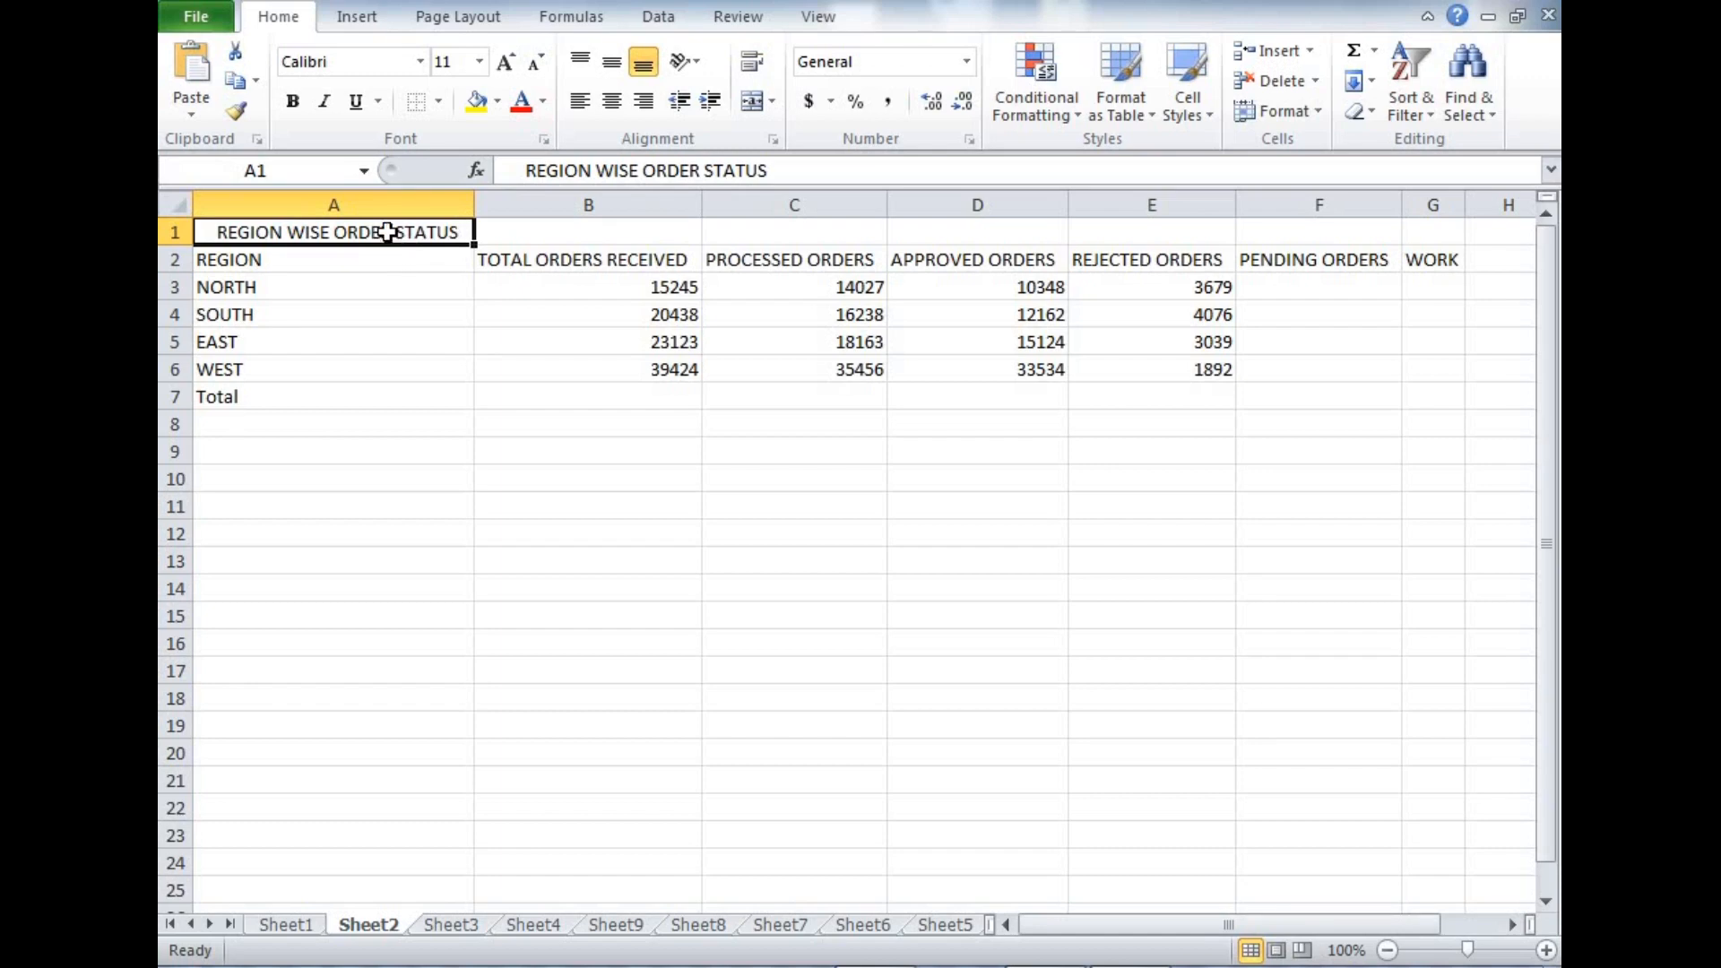
left_click(506, 63)
double_click(506, 63)
double_click(507, 63)
double_click(507, 63)
left_click(506, 63)
left_click(506, 63)
left_click(507, 63)
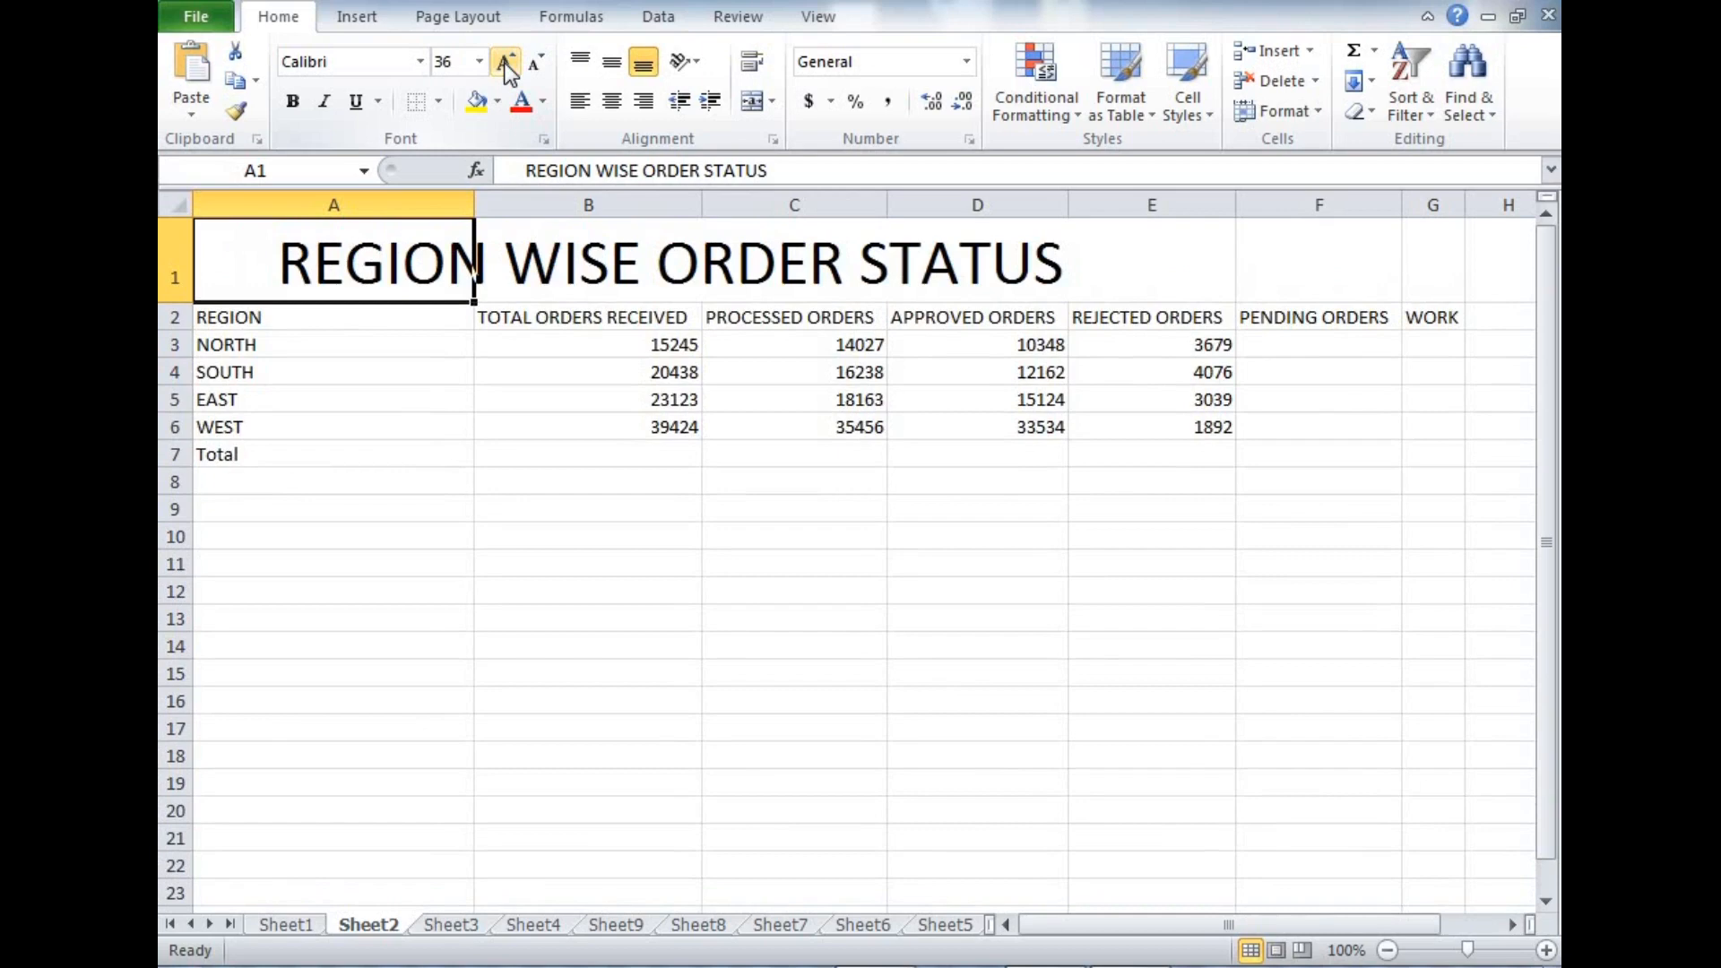
left_click(480, 62)
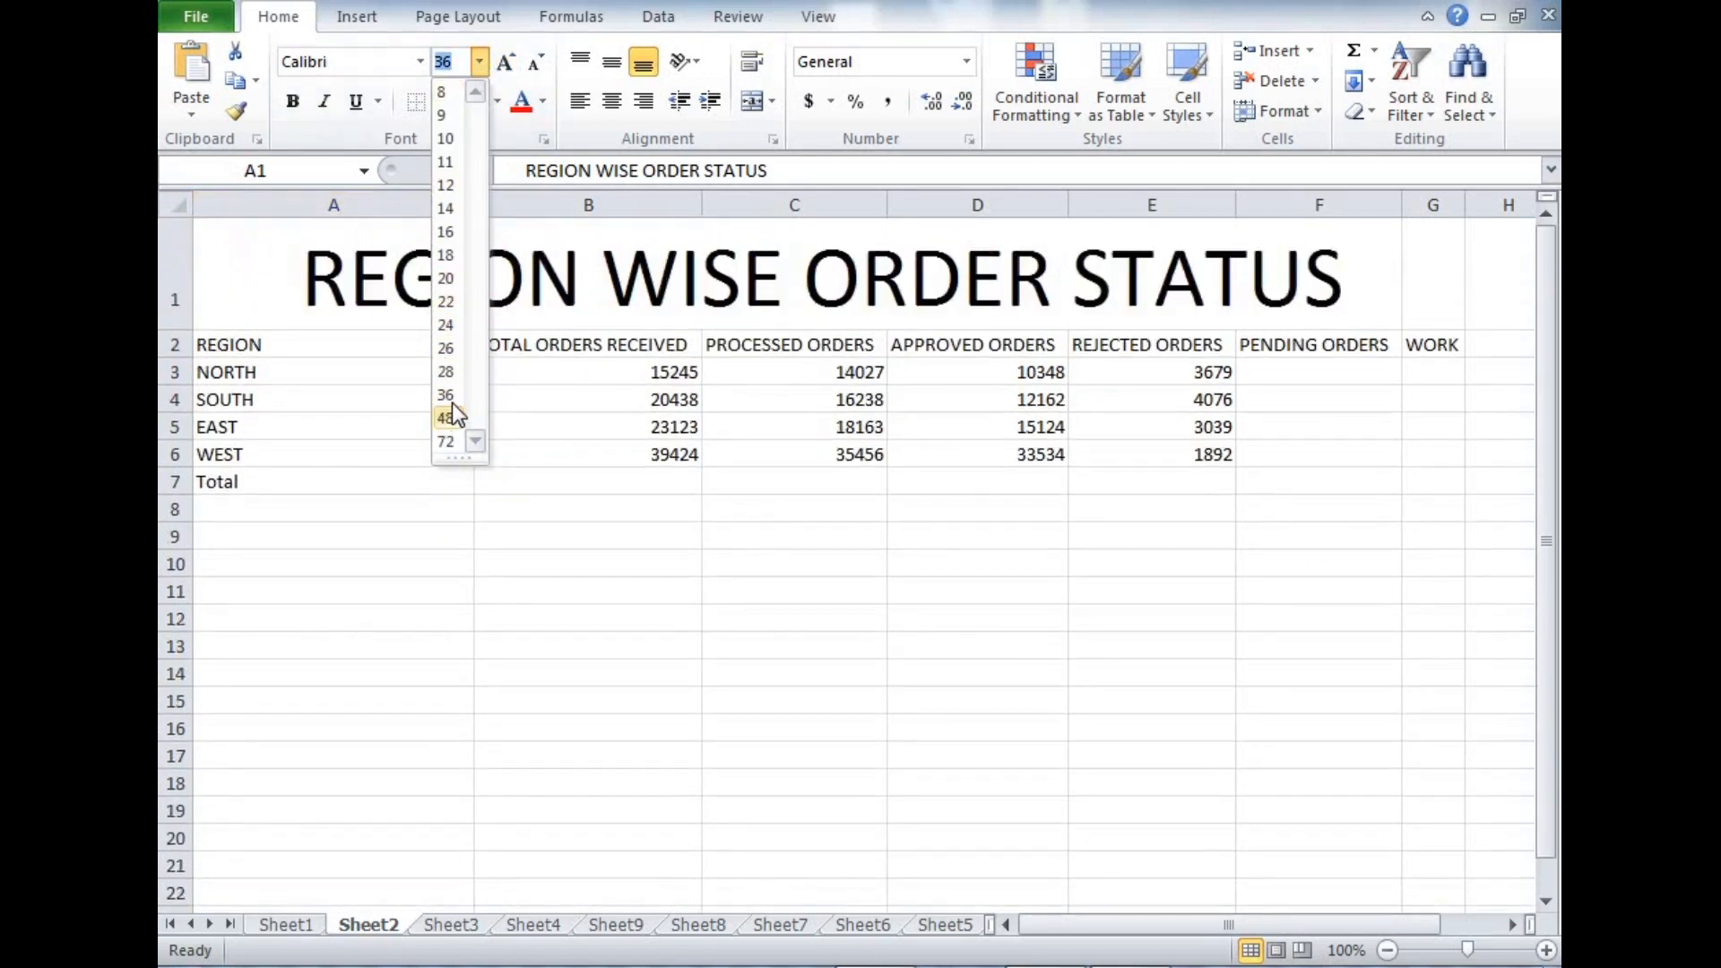
left_click(450, 394)
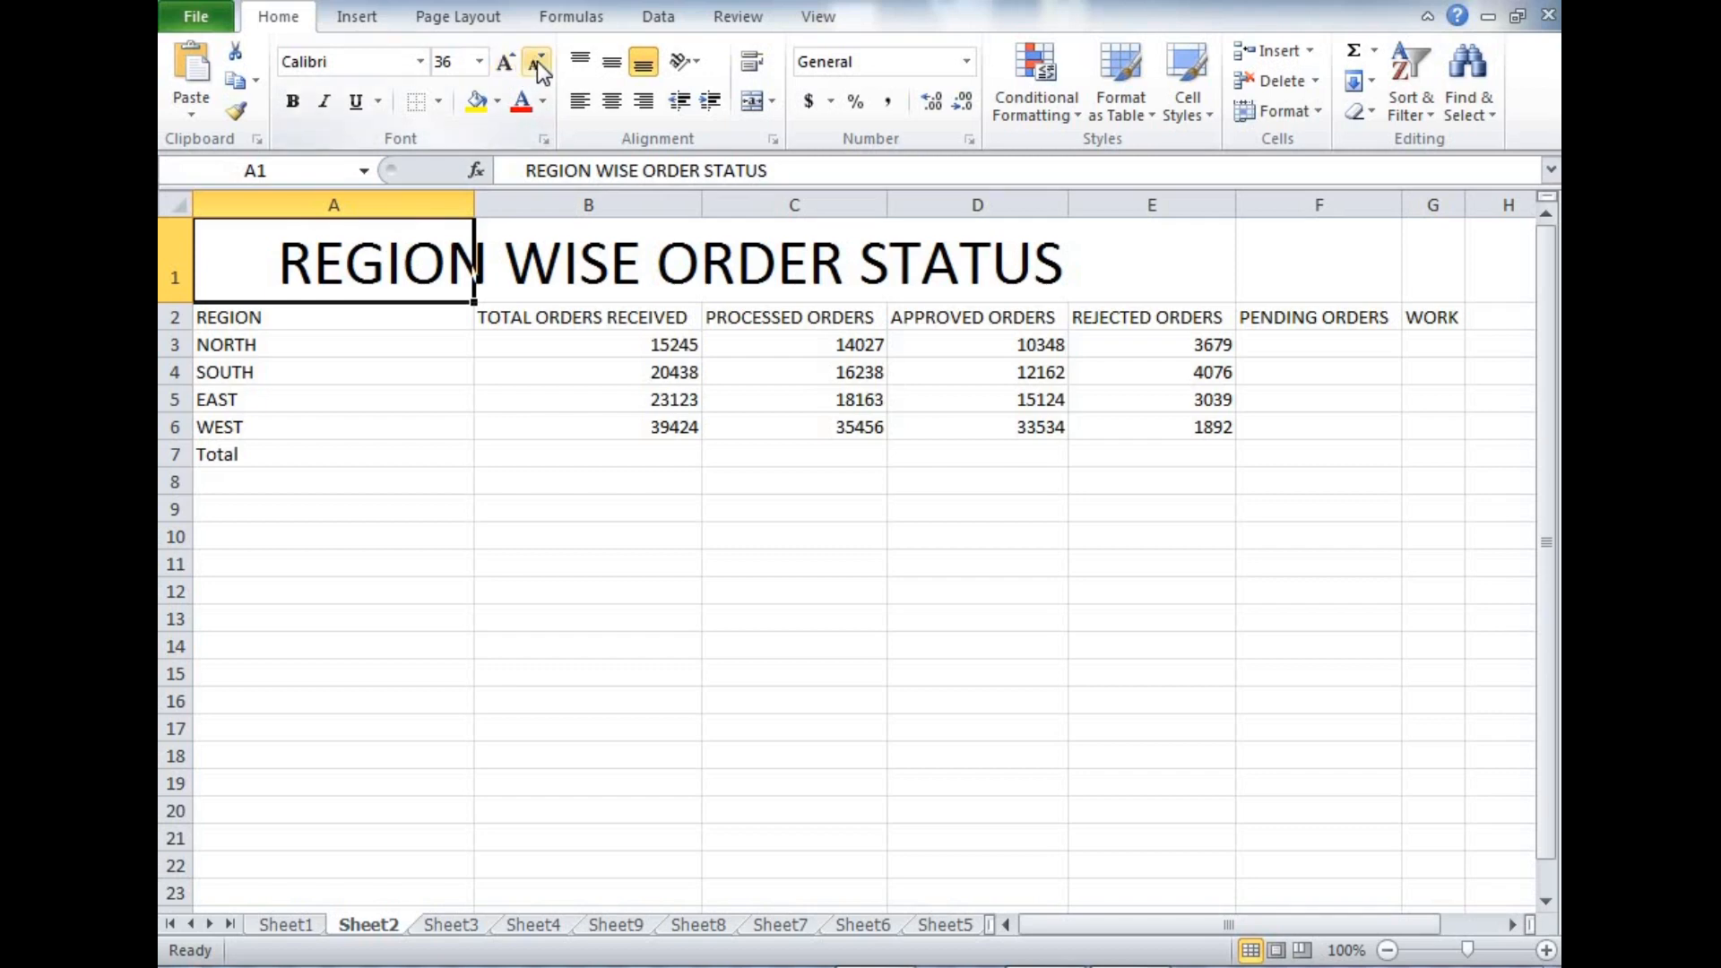
- Shrink the title in cell A1 step by step to font size 16
left_click(536, 61)
left_click(536, 61)
left_click(536, 61)
left_click(536, 60)
left_click(536, 61)
left_click(536, 61)
left_click(536, 61)
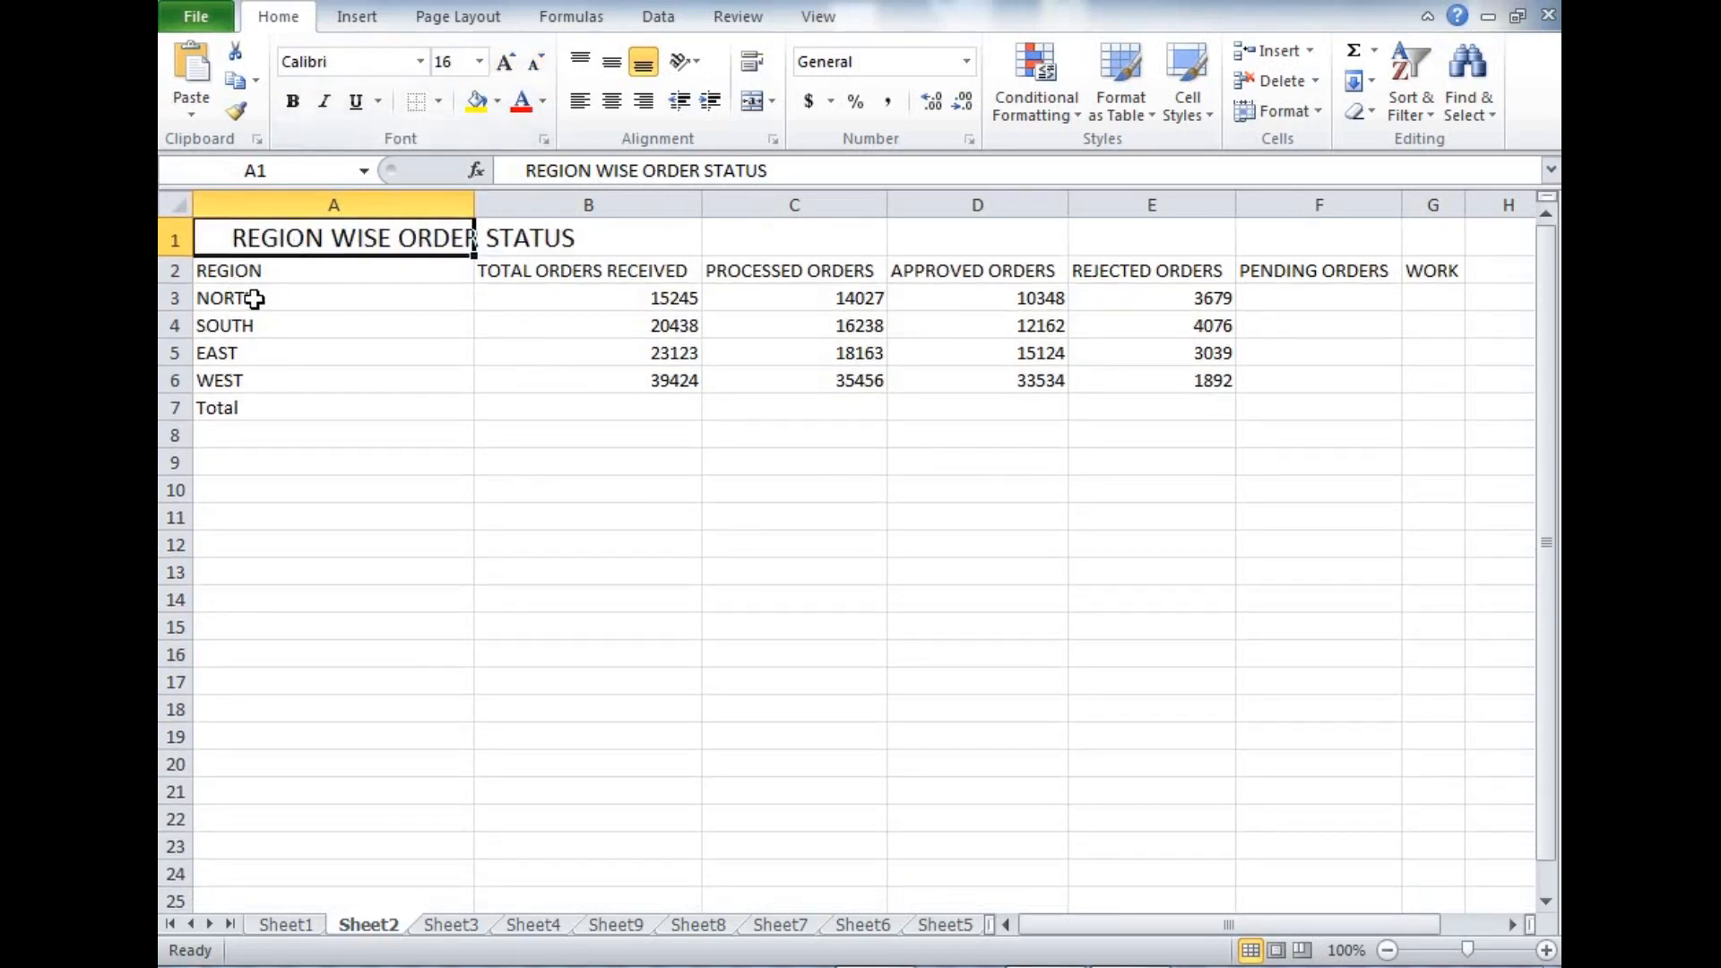
- Format the REGION heading in cell A2 as bold, italic and underlined
left_click(279, 280)
key("ctrl+b")
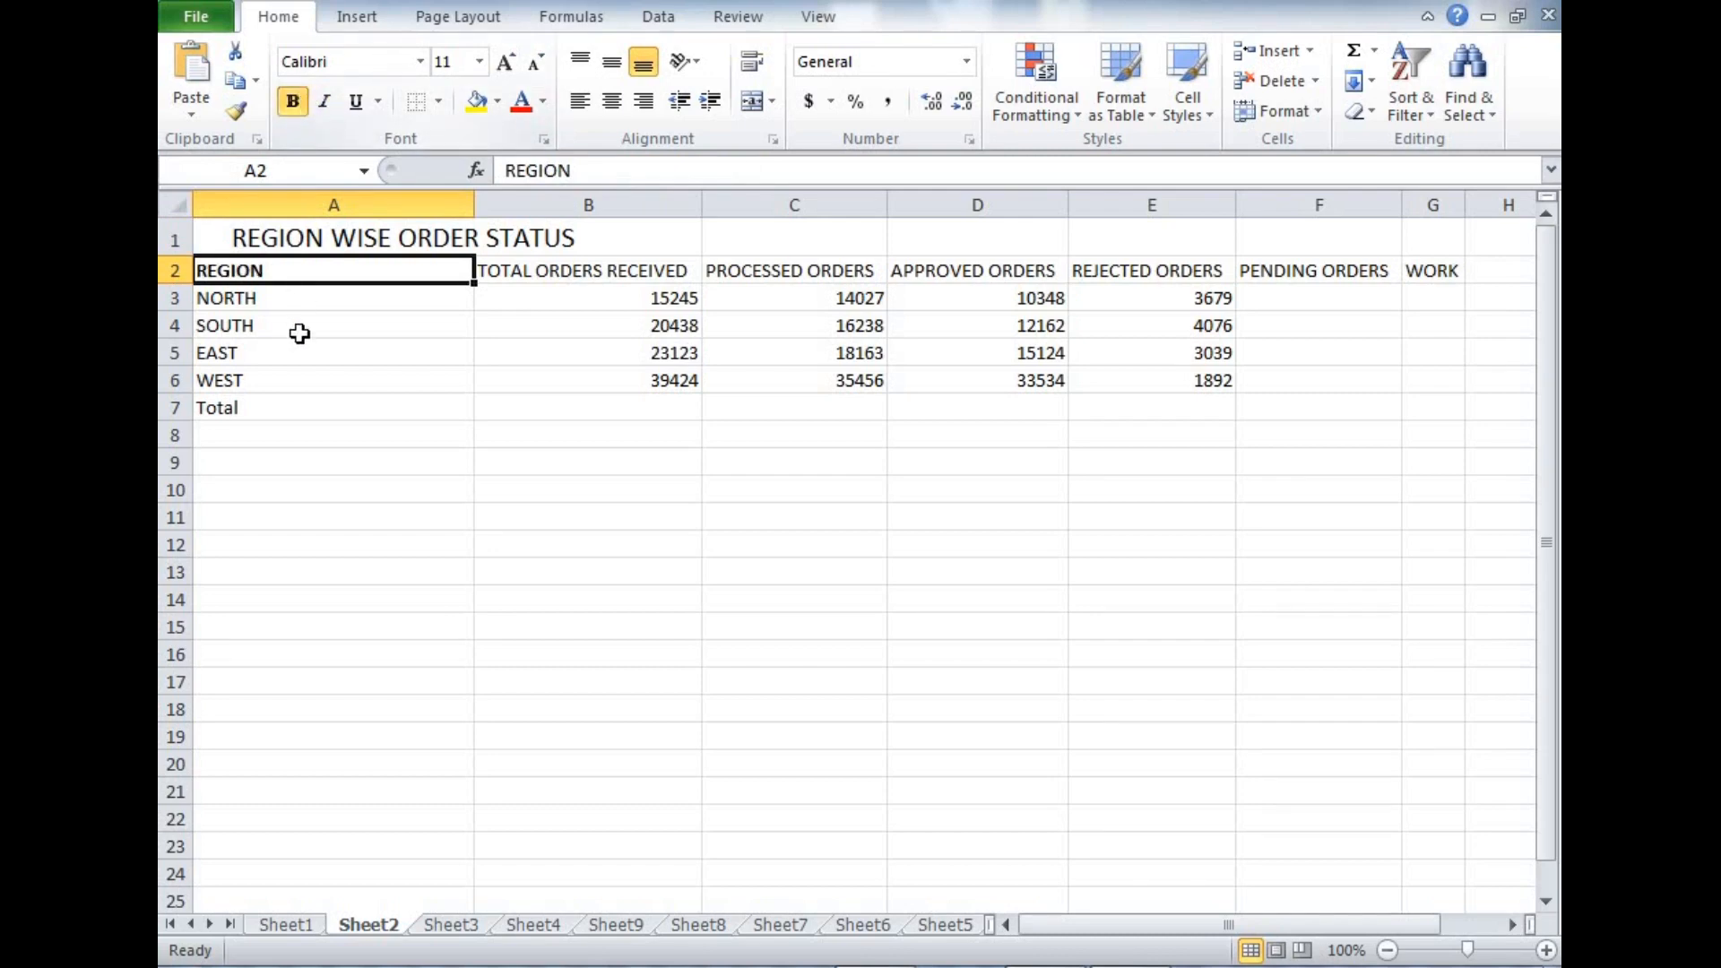
scroll(310, 372, "up", 8)
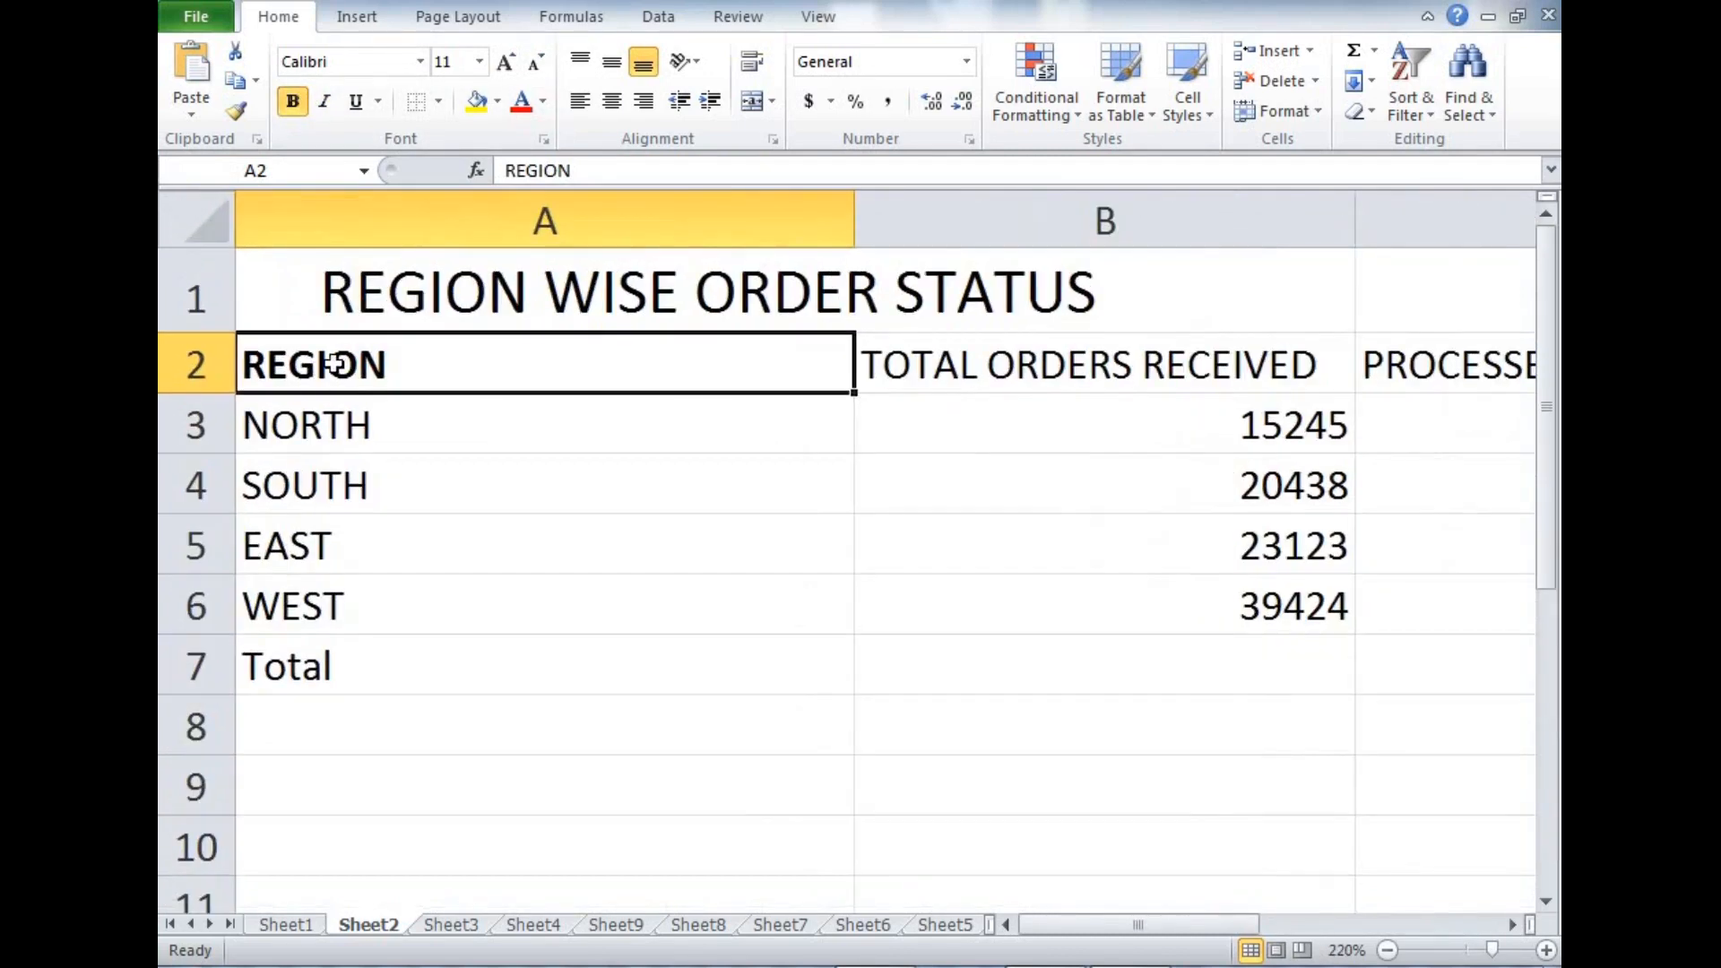
left_click(325, 97)
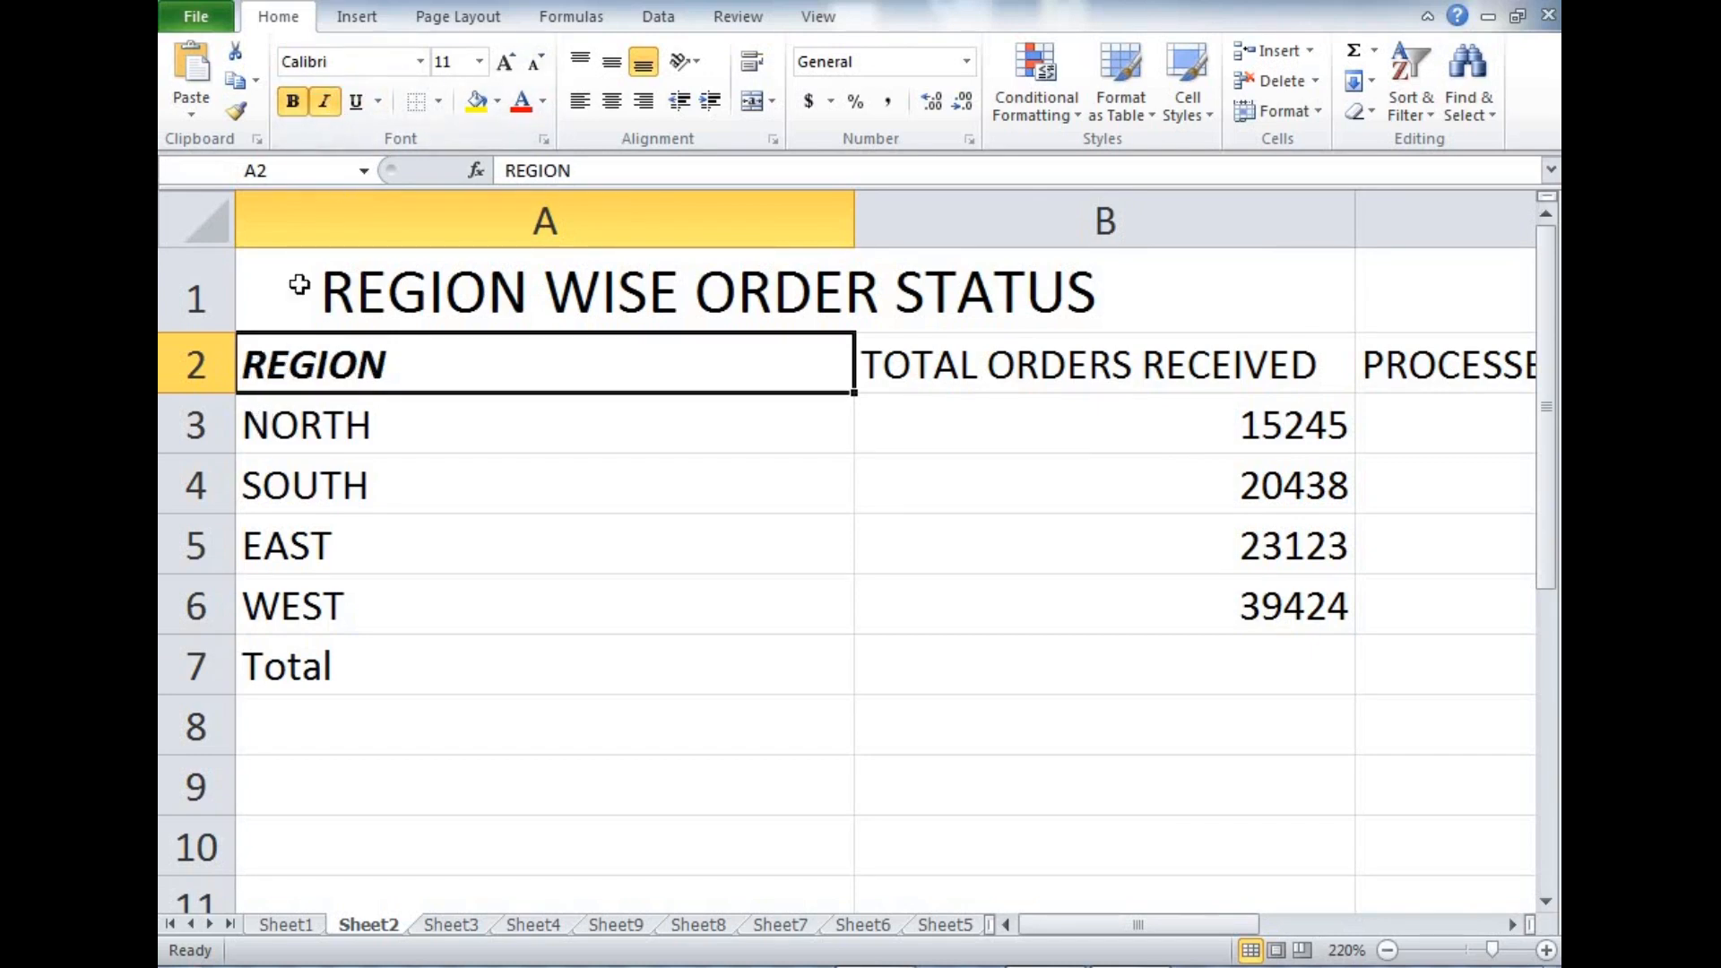
left_click(358, 101)
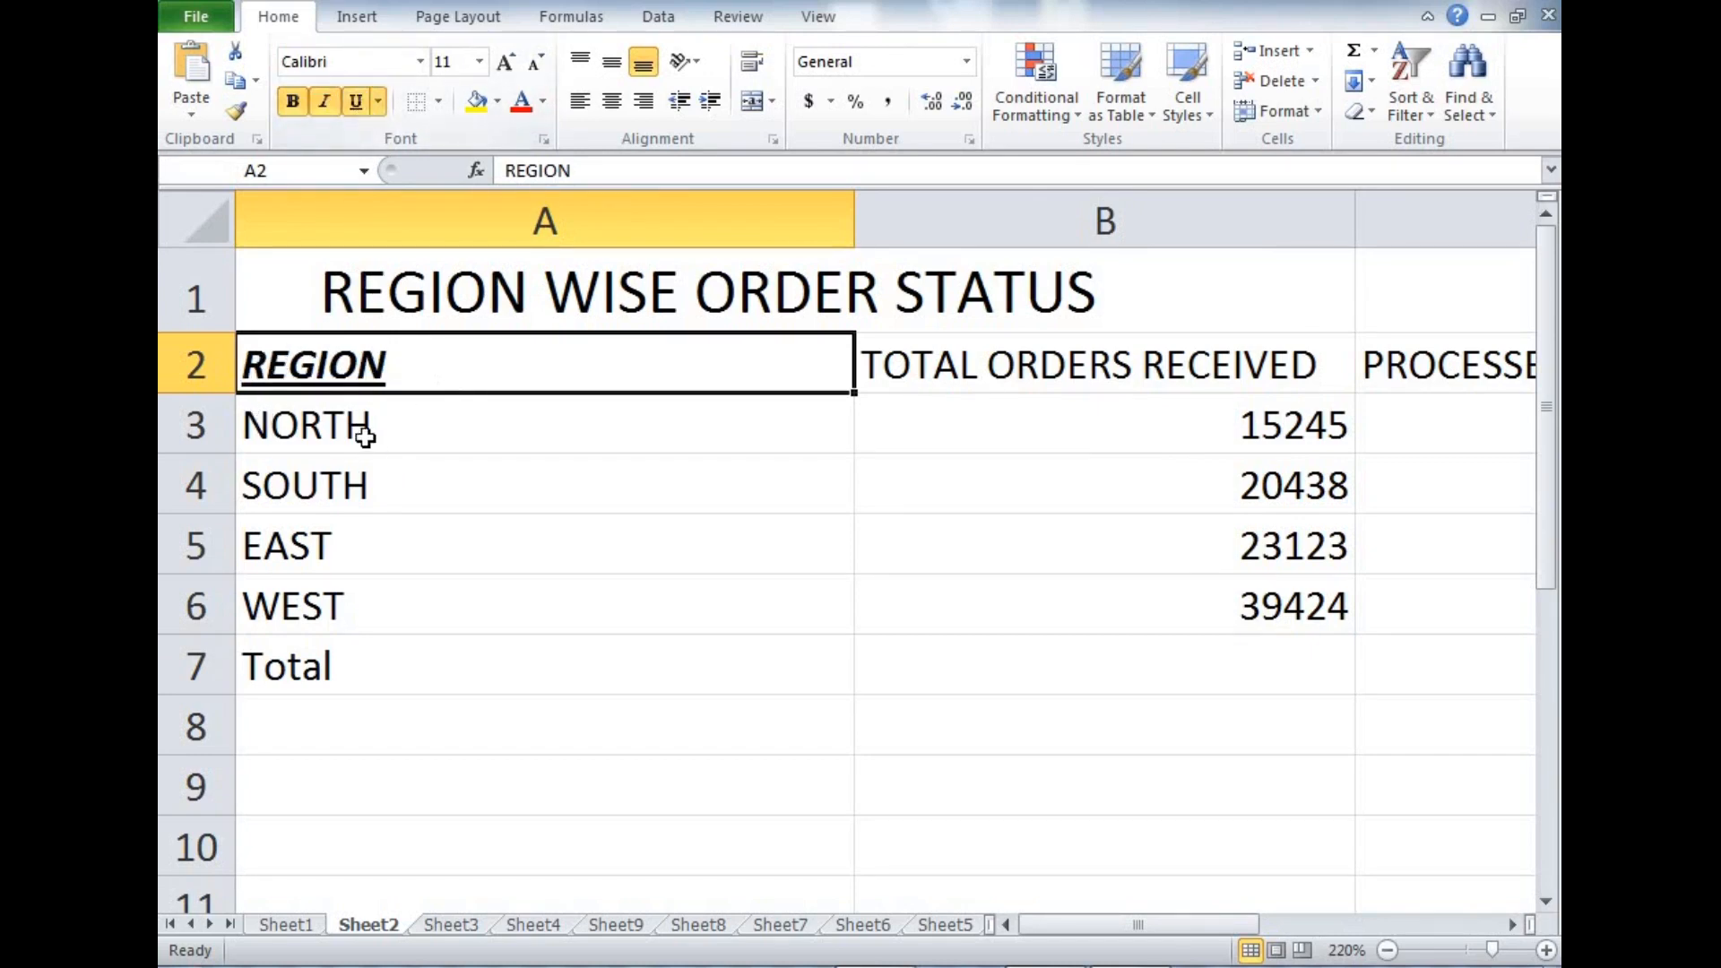
- Apply a double underline to NORTH in cell A3
left_click(374, 424)
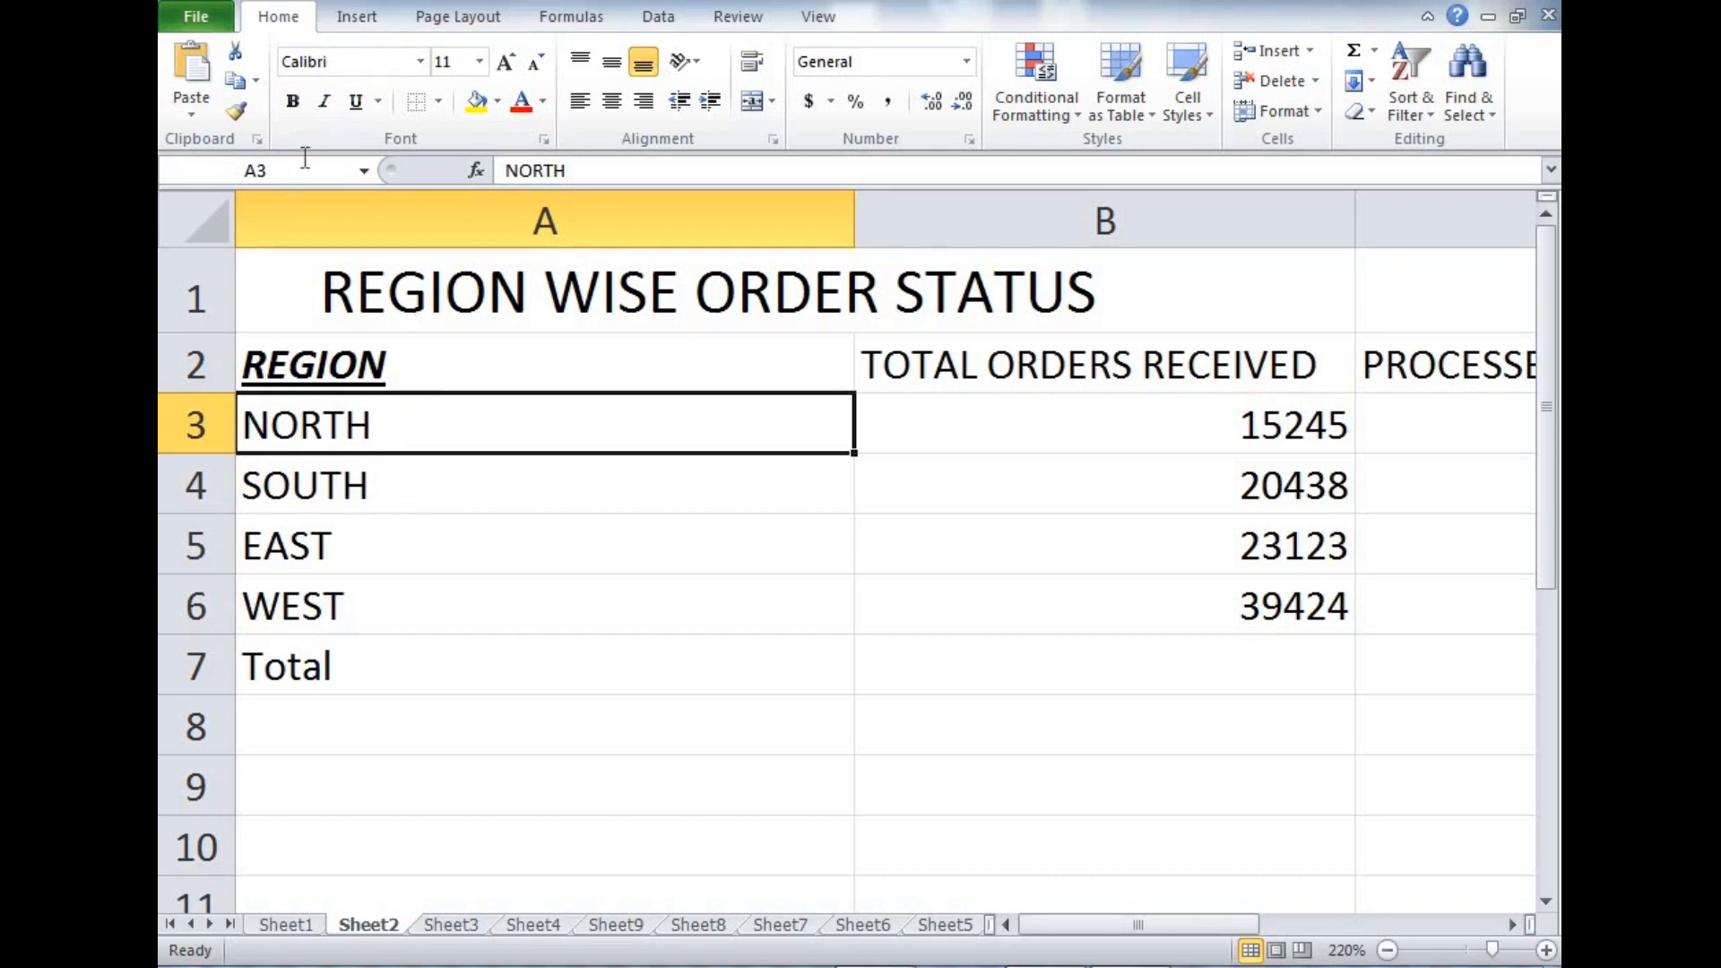
left_click(377, 101)
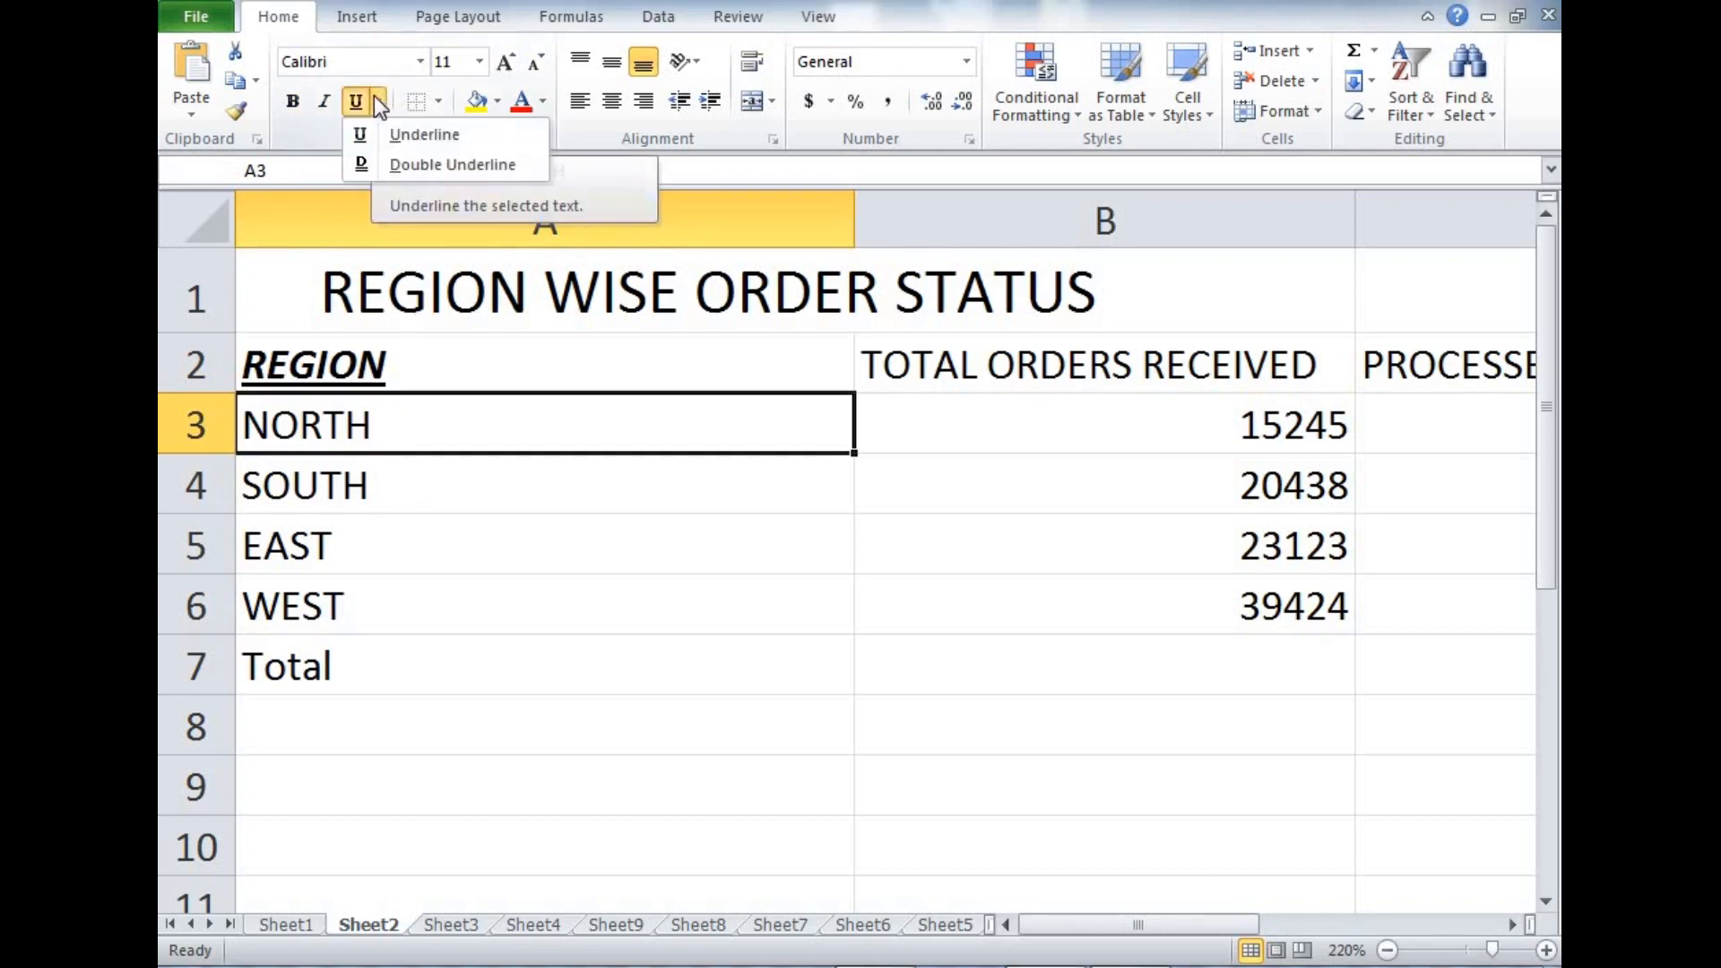
left_click(405, 164)
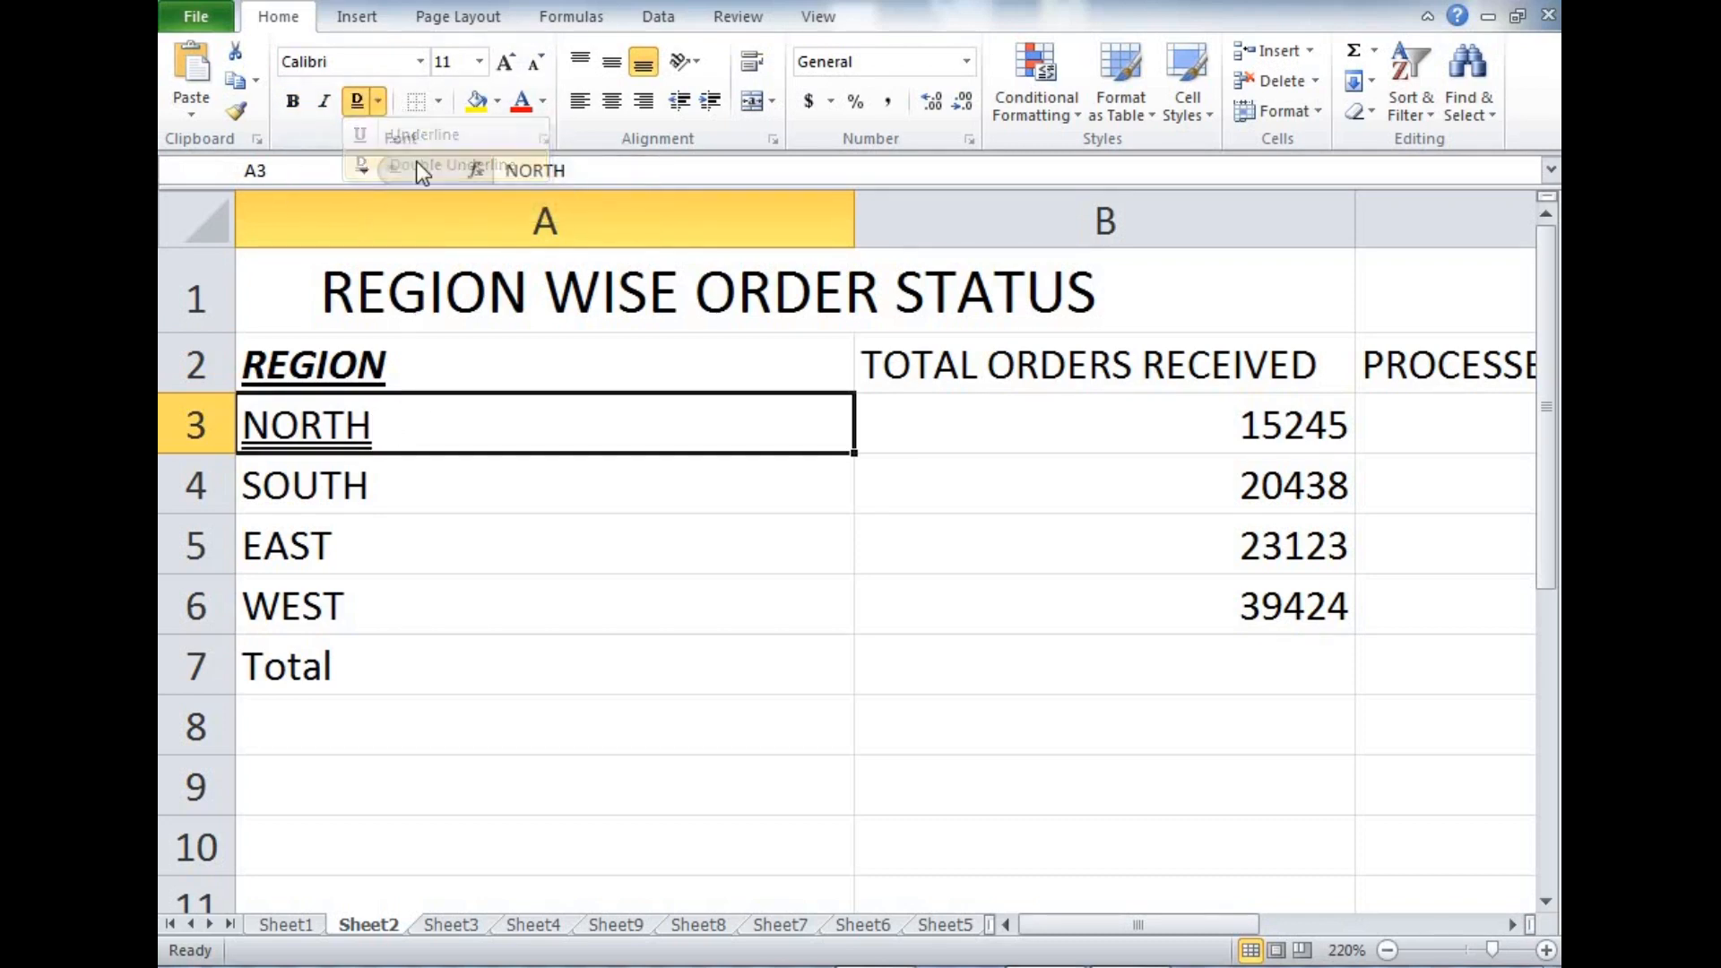
left_click(480, 492)
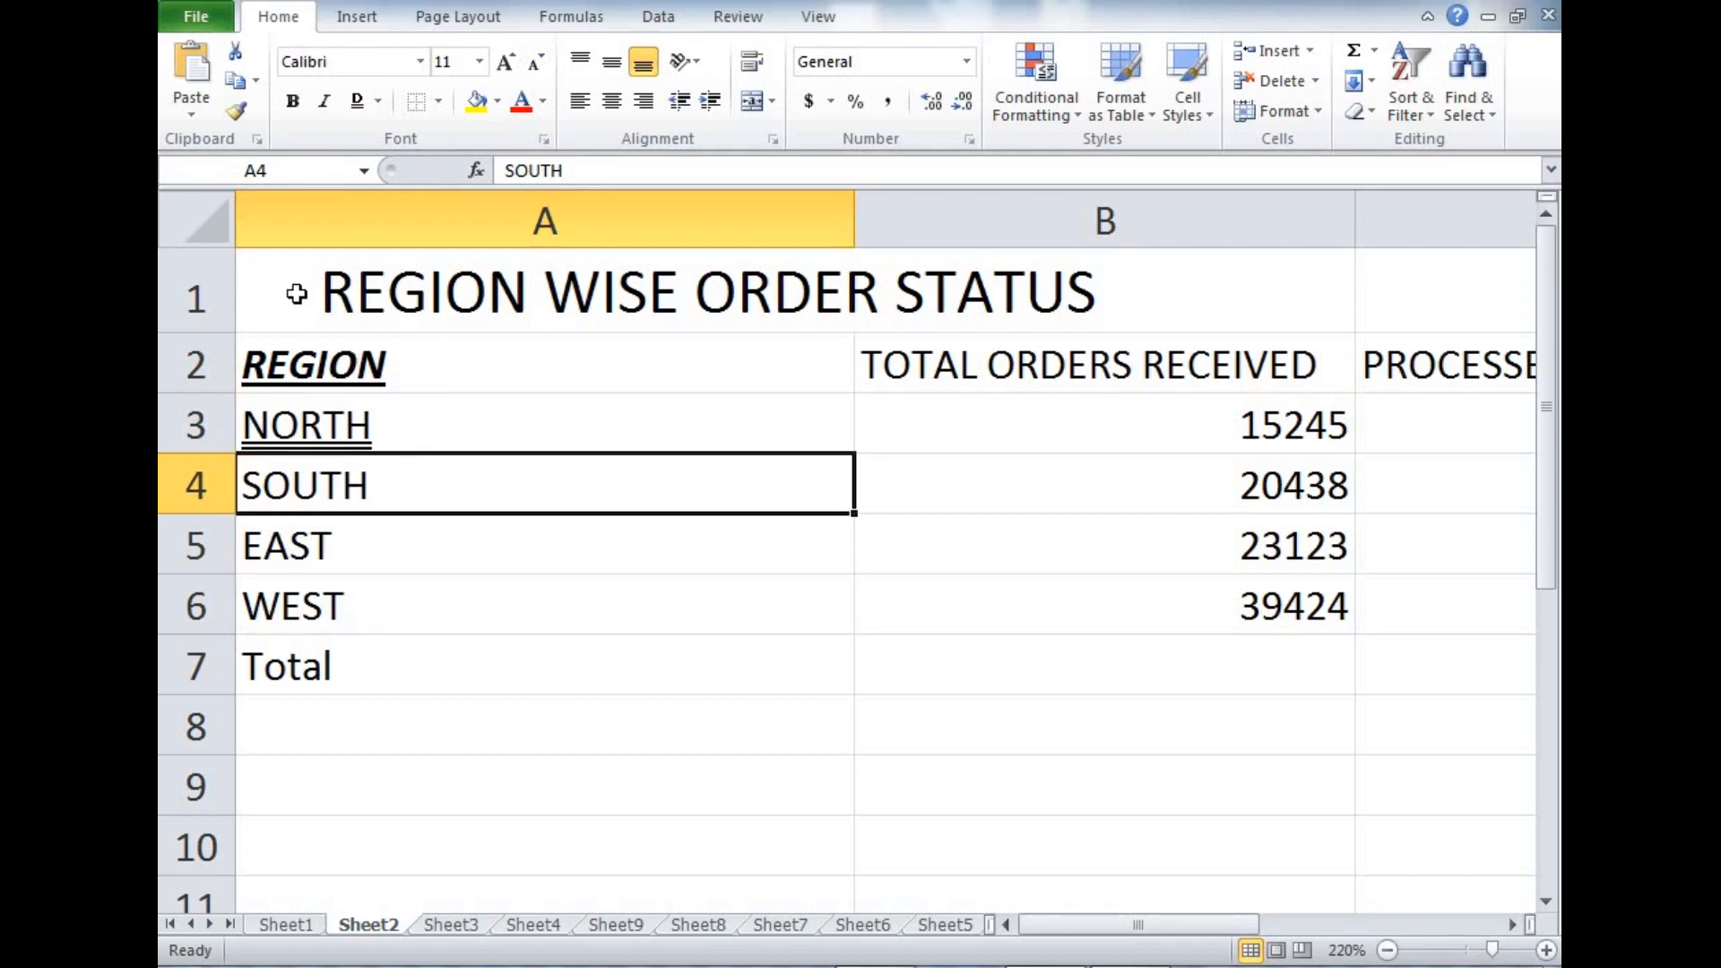
left_click_drag(321, 346, 654, 569)
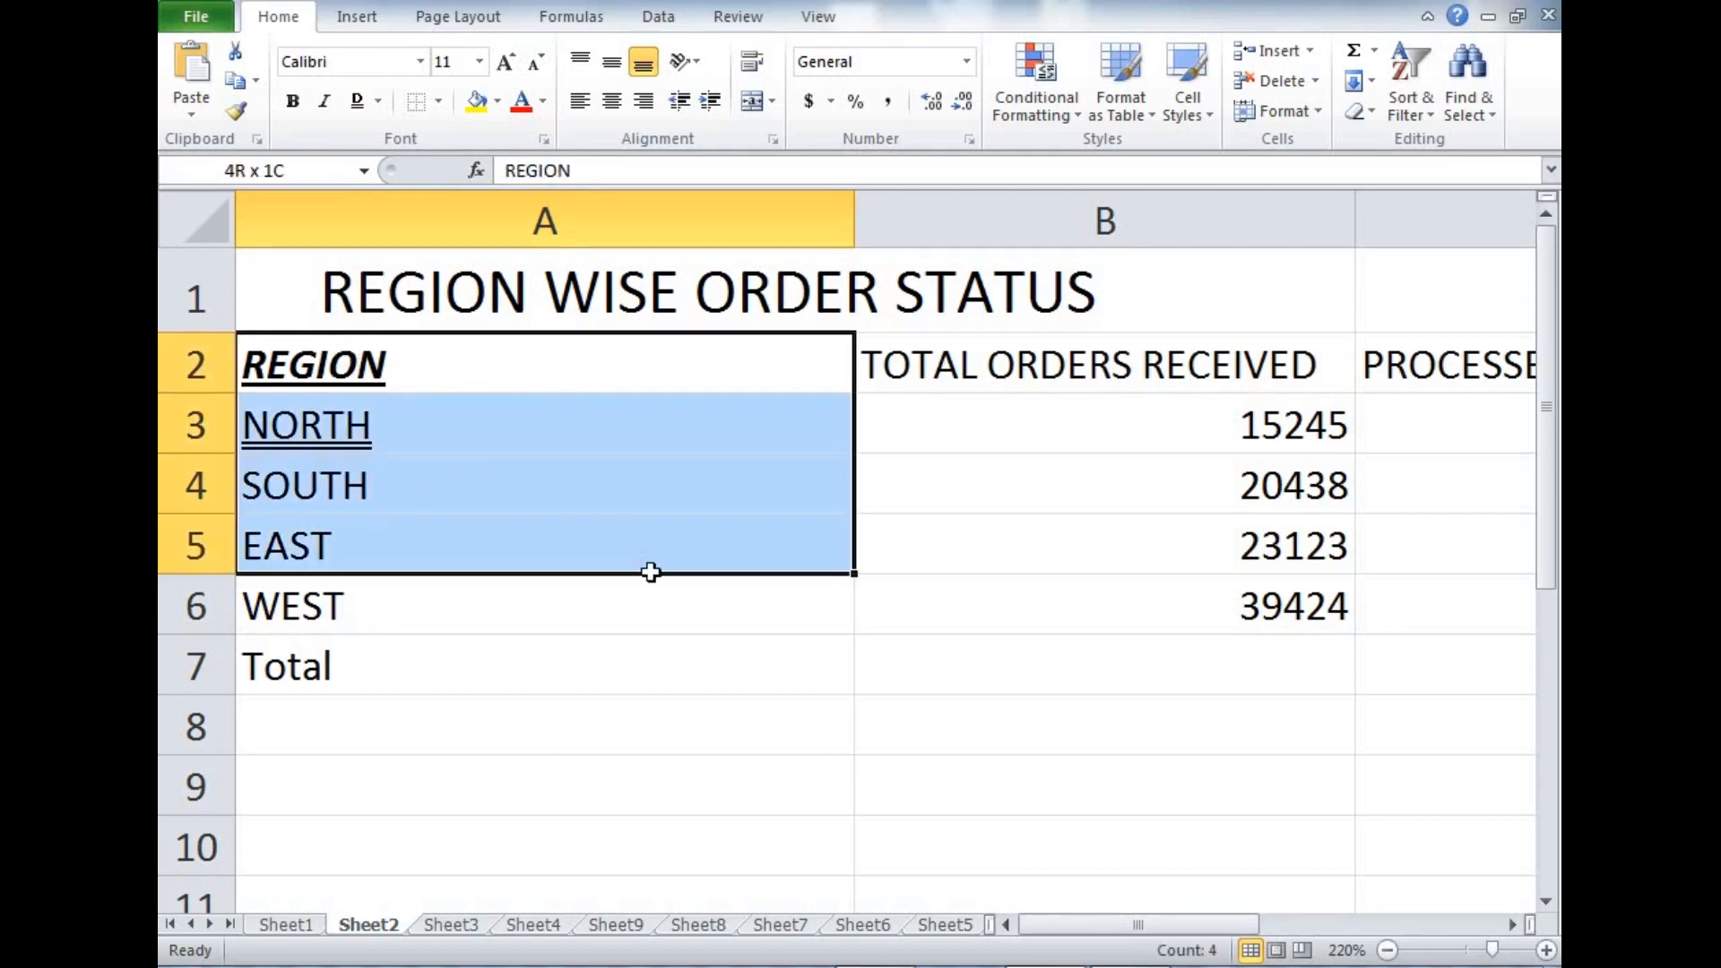
left_click(315, 439)
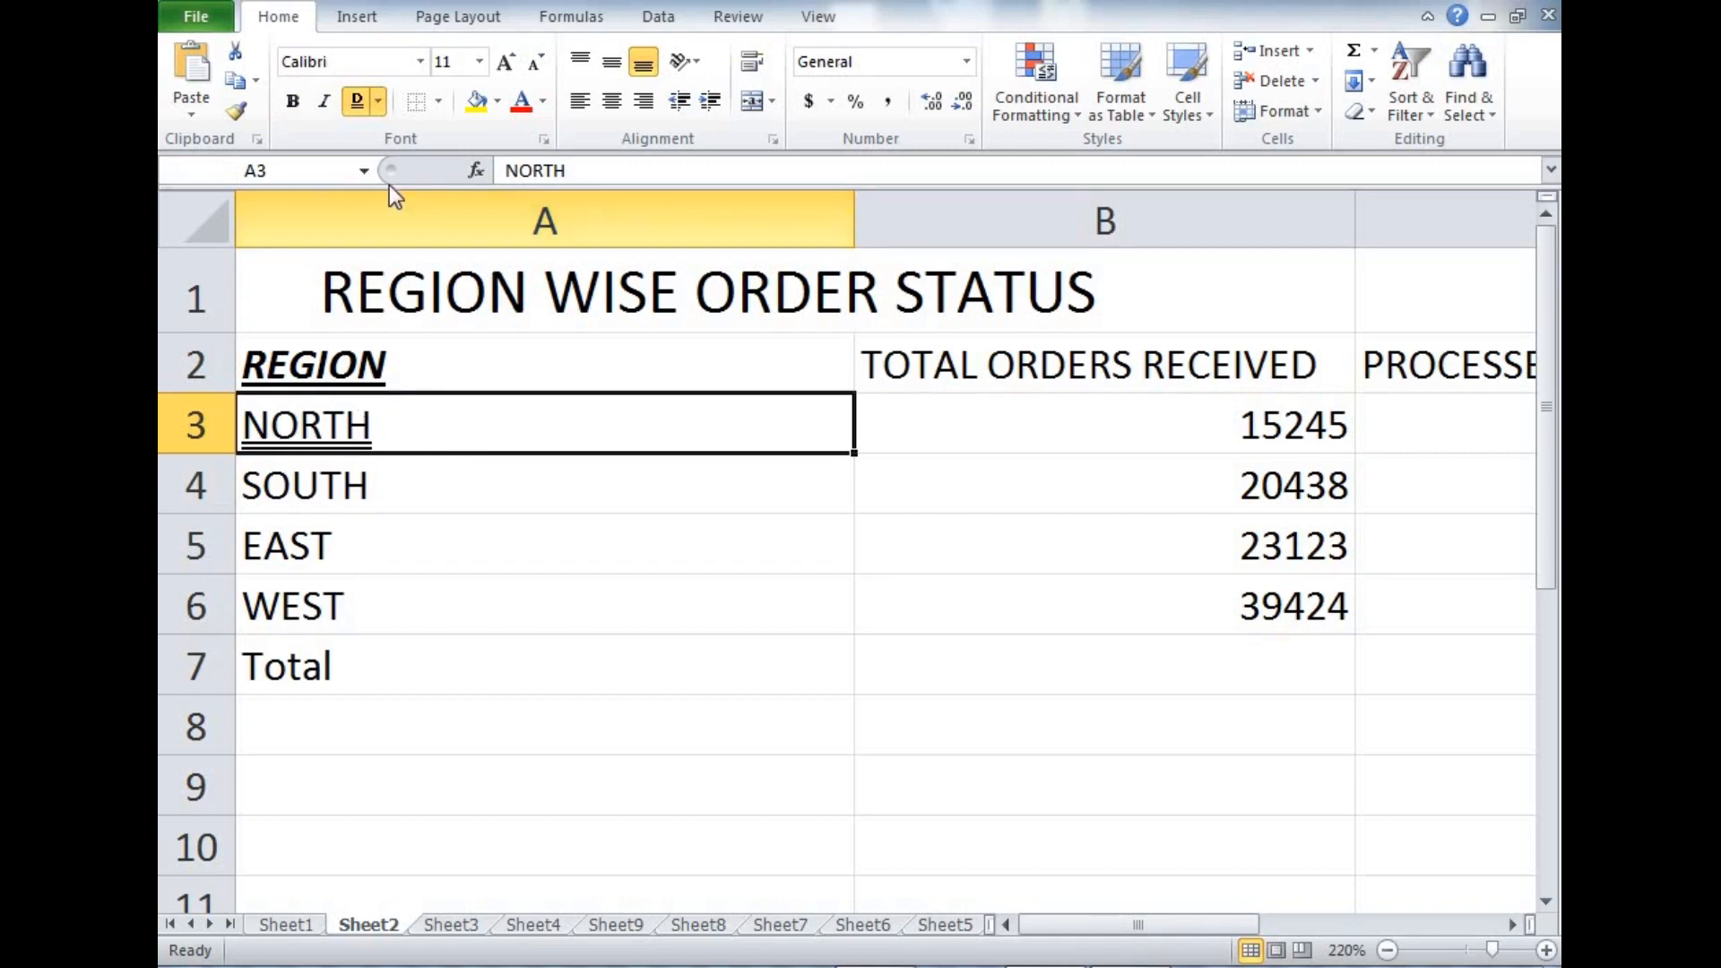
left_click(372, 578)
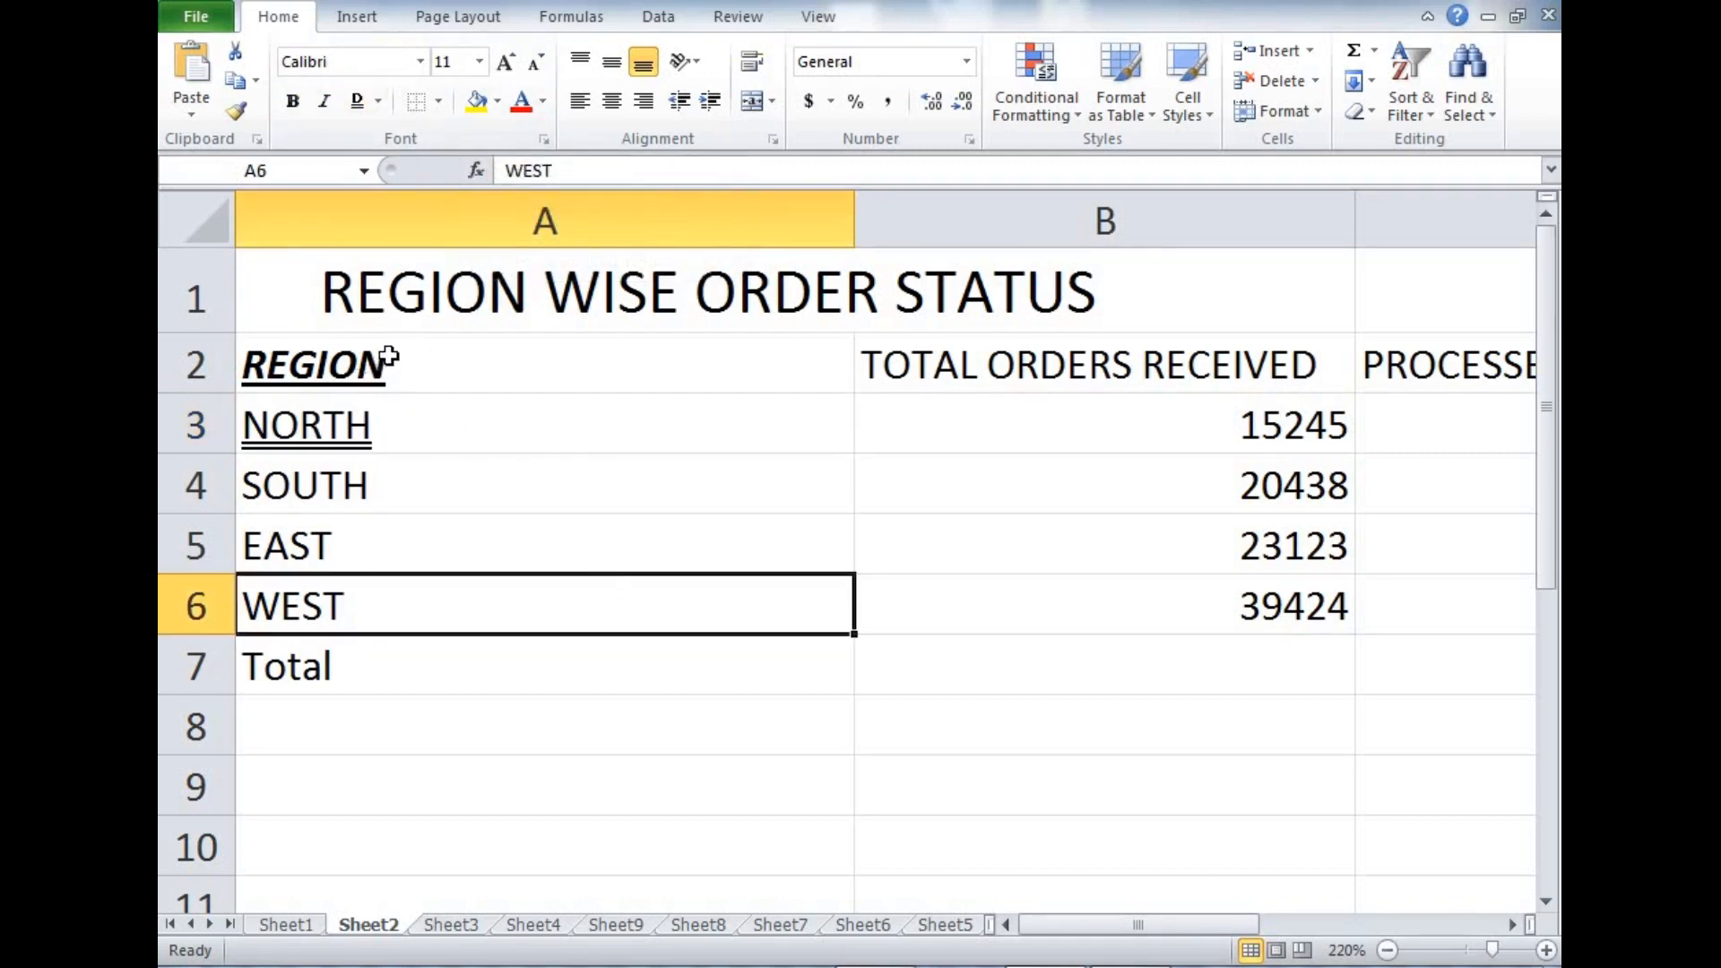
left_click(427, 356)
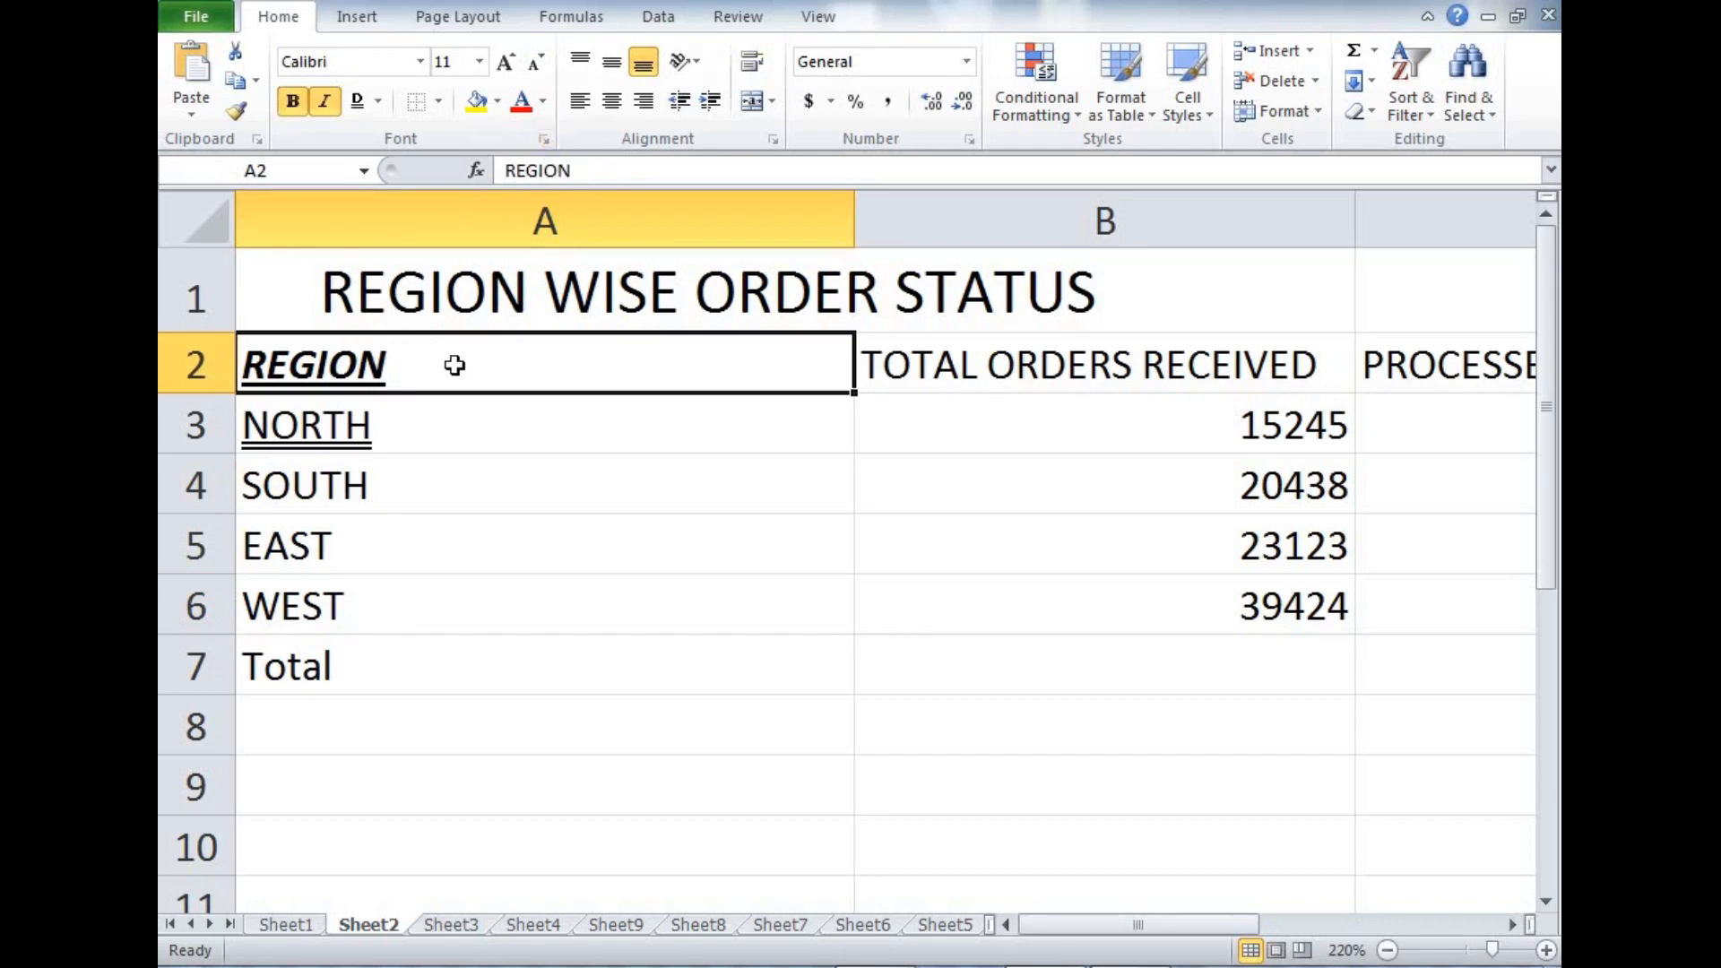
- Fill the title cell A1 with a light orange theme colour
left_click(389, 321)
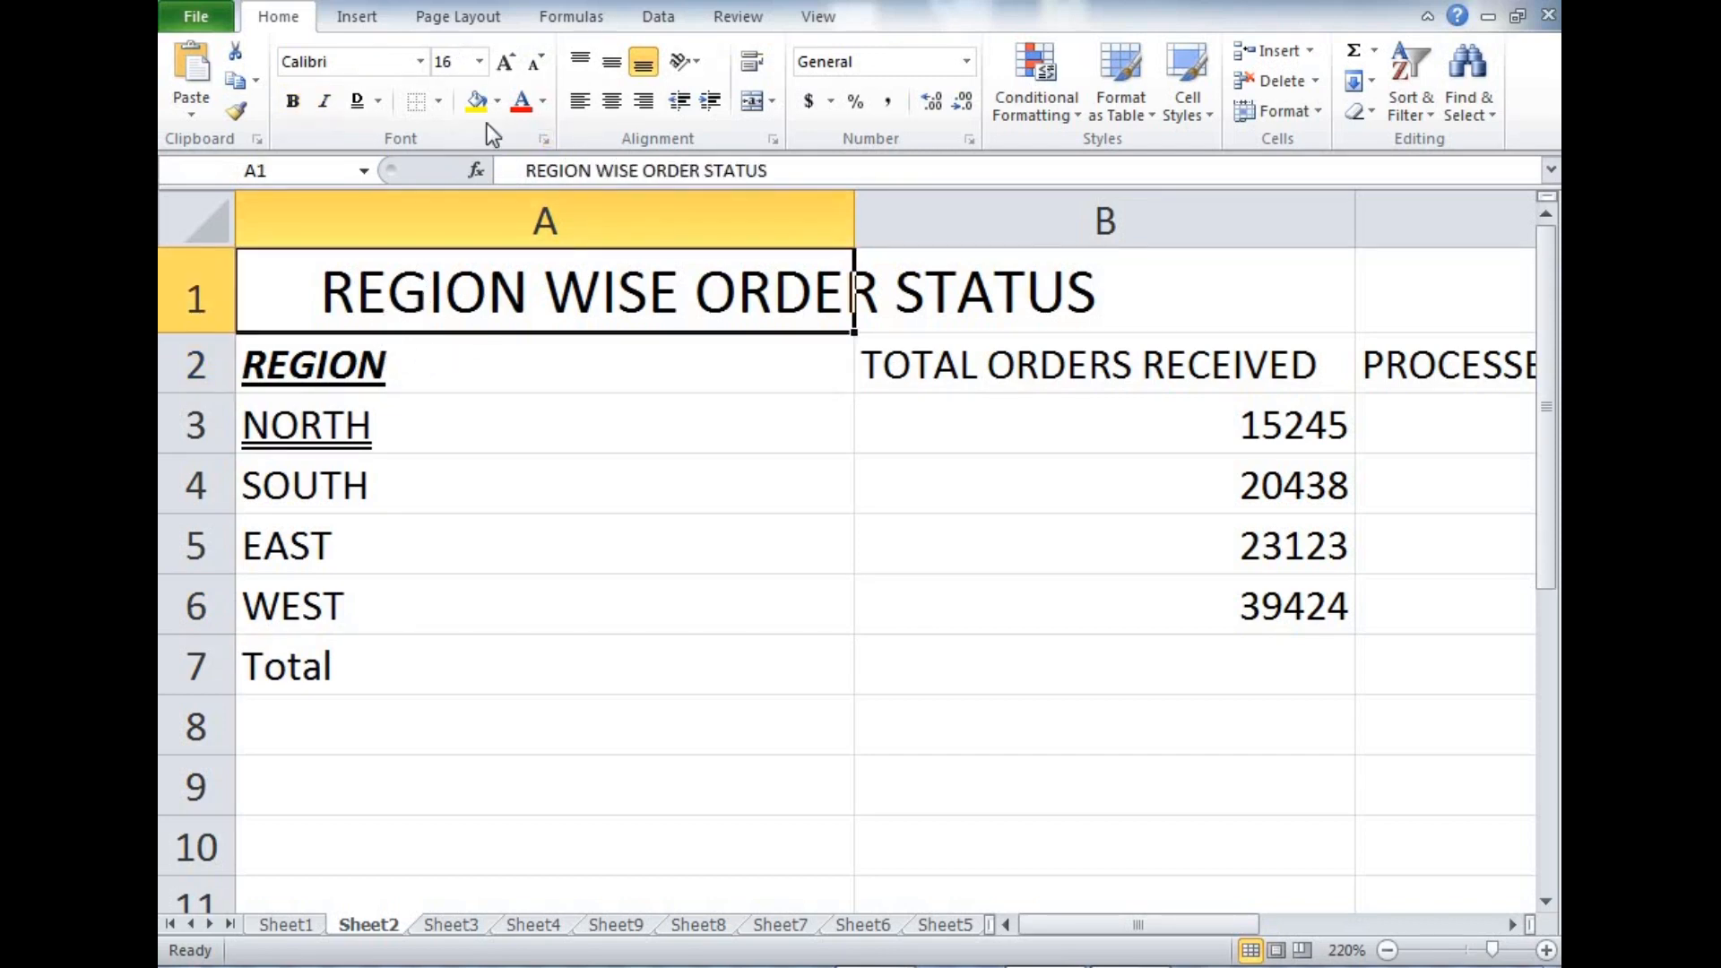
left_click(497, 100)
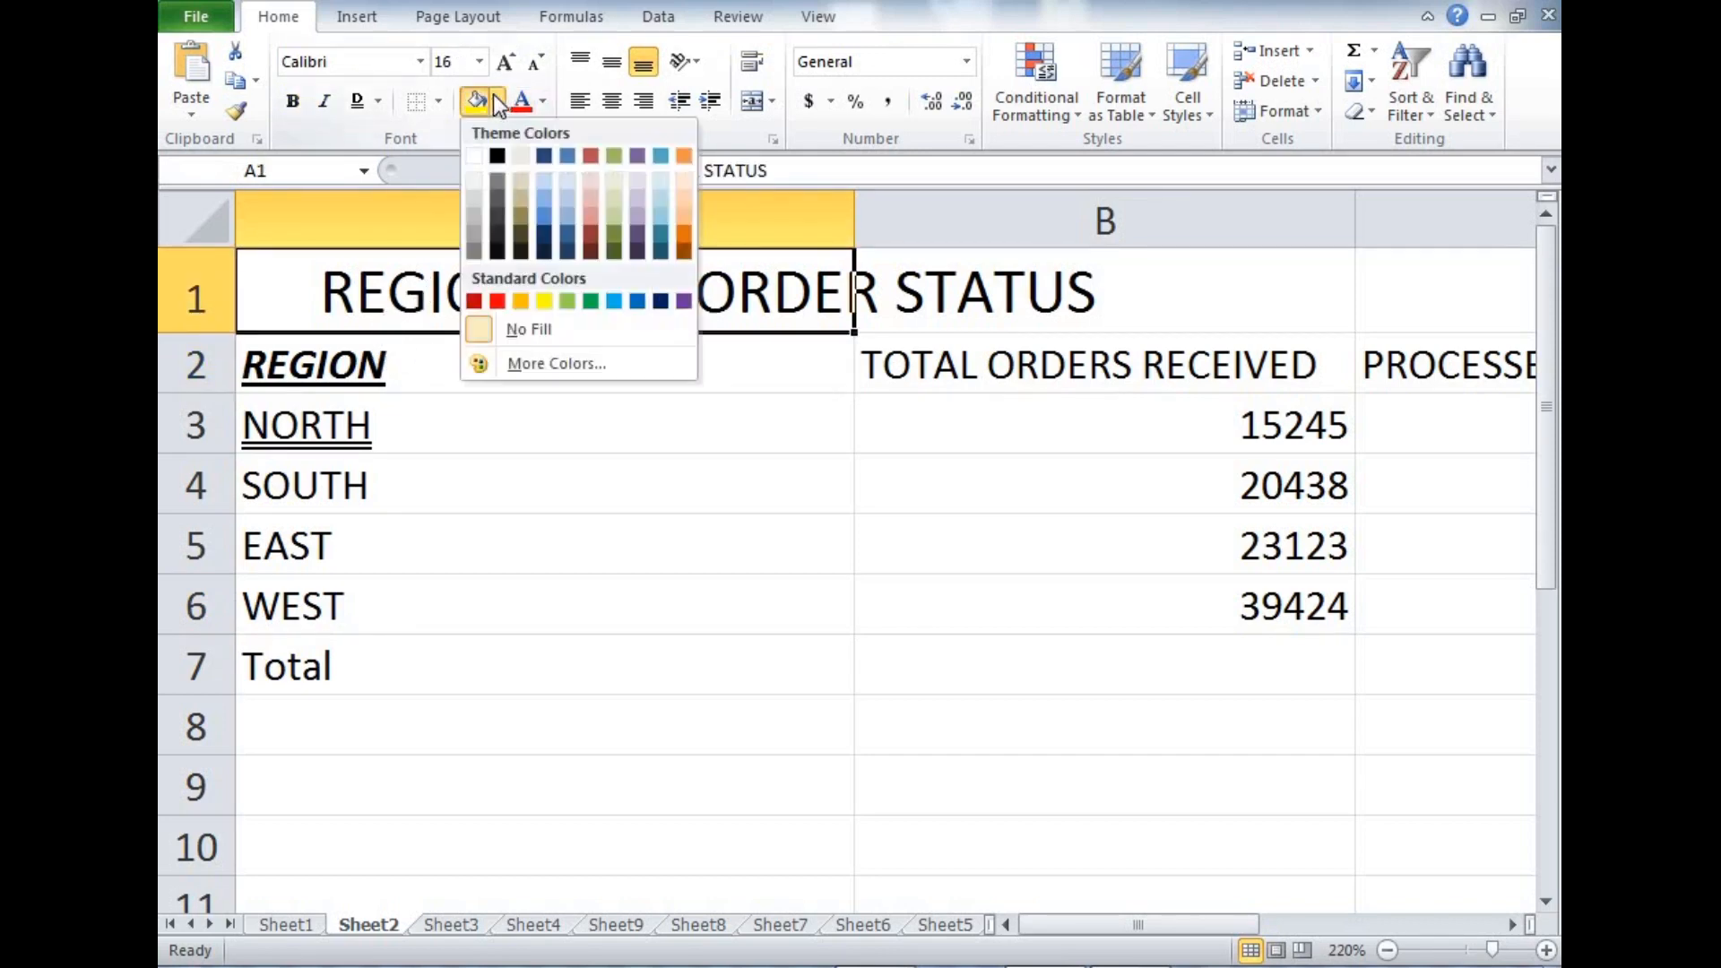
left_click(686, 196)
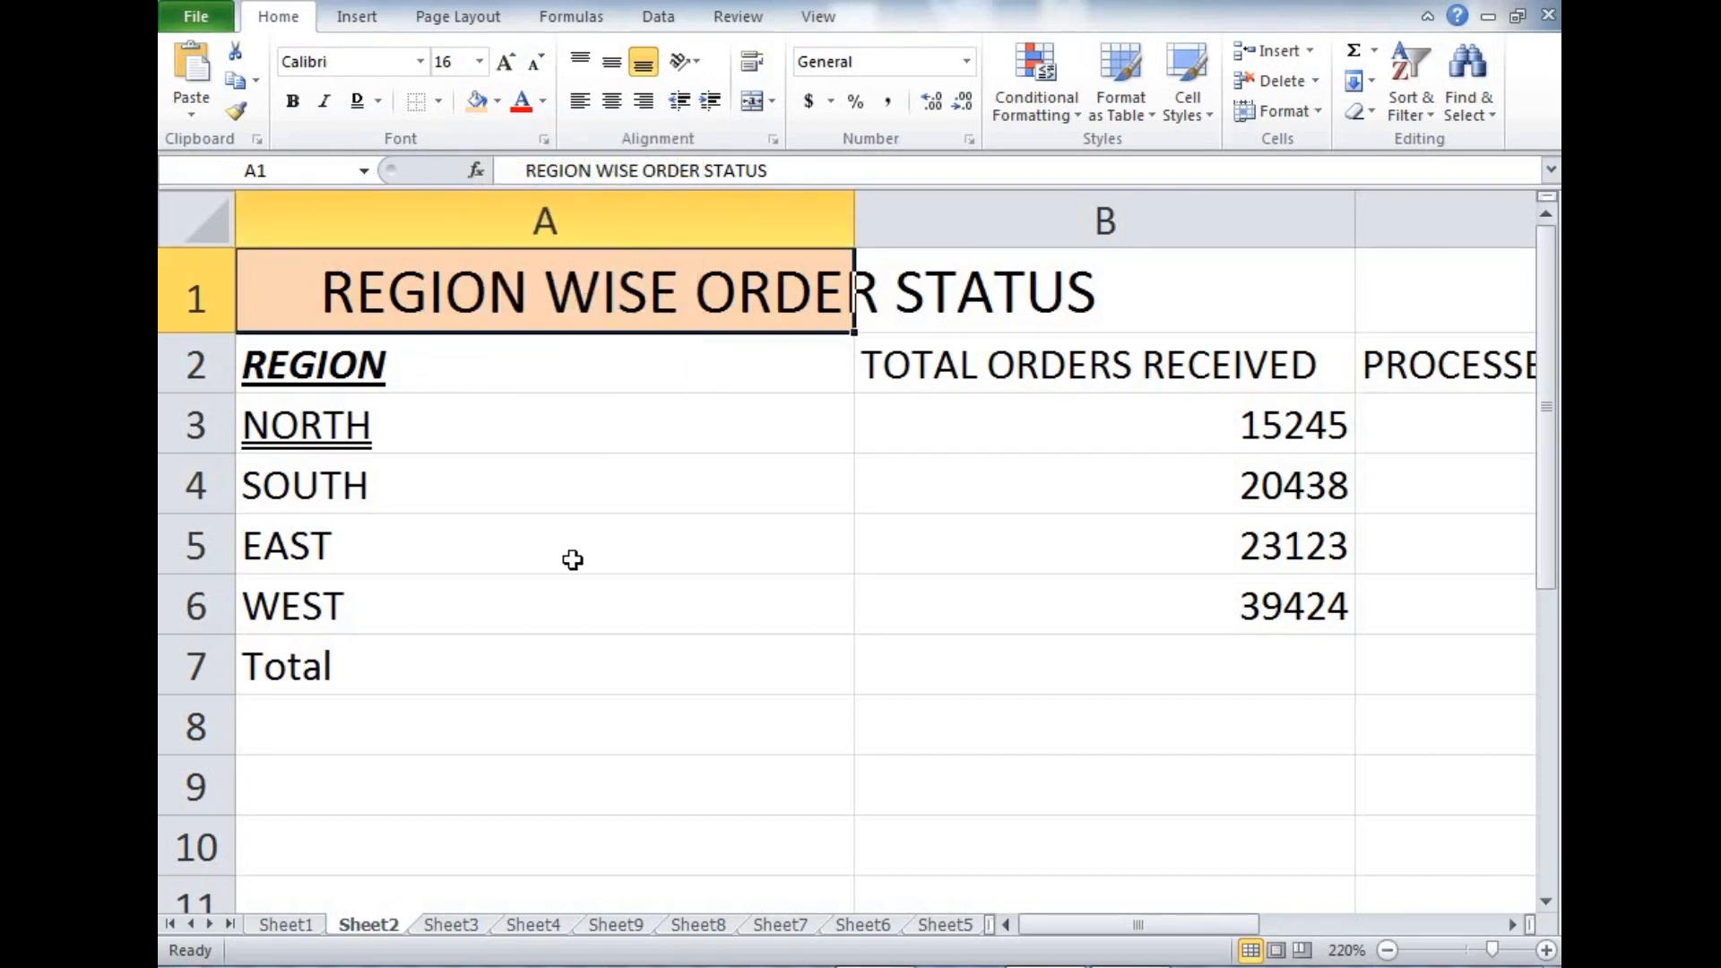
- Try a dark aqua font colour on the headings in A2:F2 and reset their font colour to Automatic
scroll(627, 688, "down", 4)
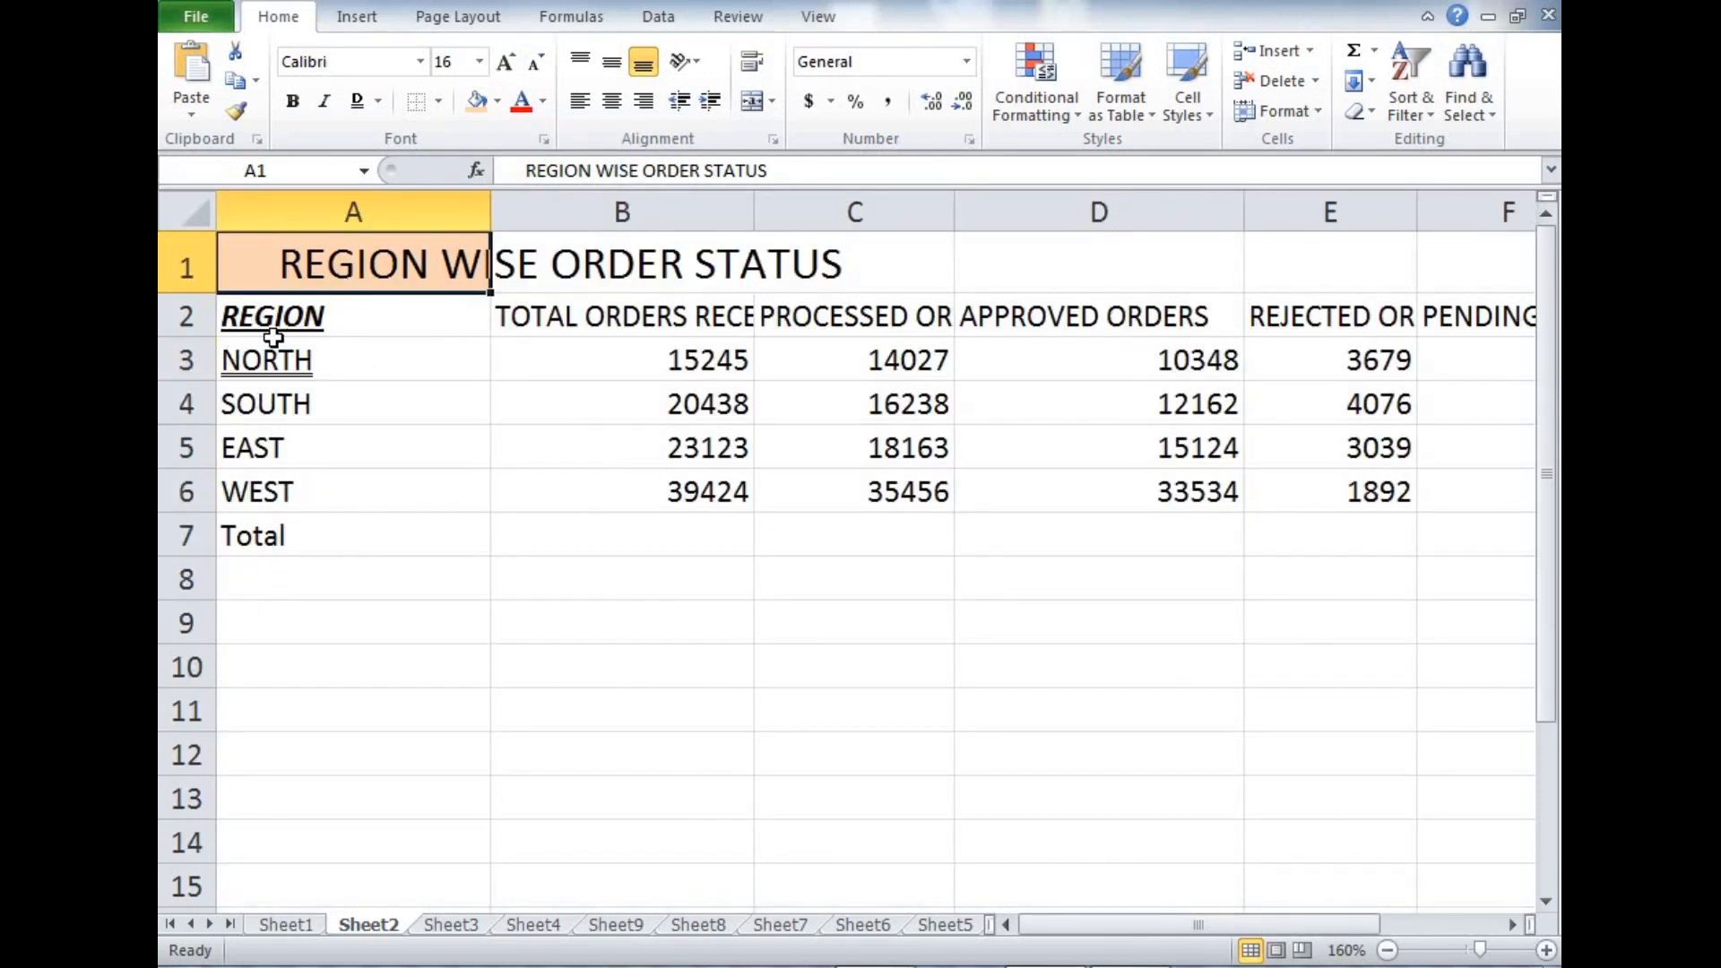
left_click_drag(260, 317, 1452, 332)
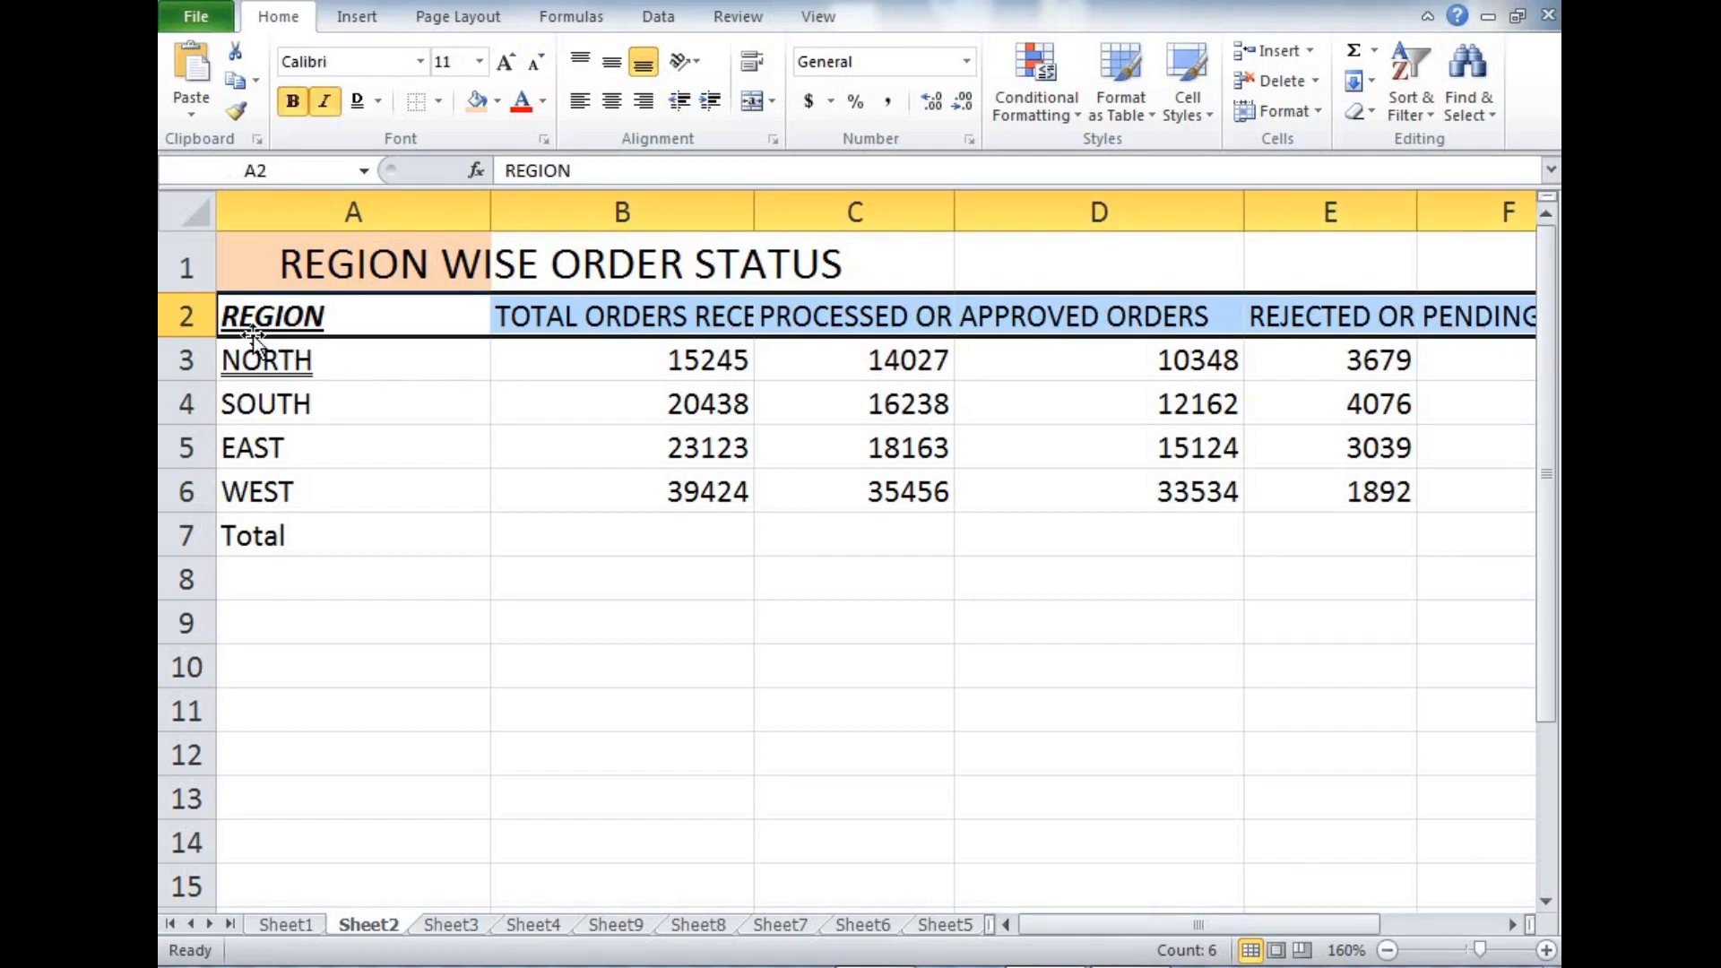
left_click(543, 93)
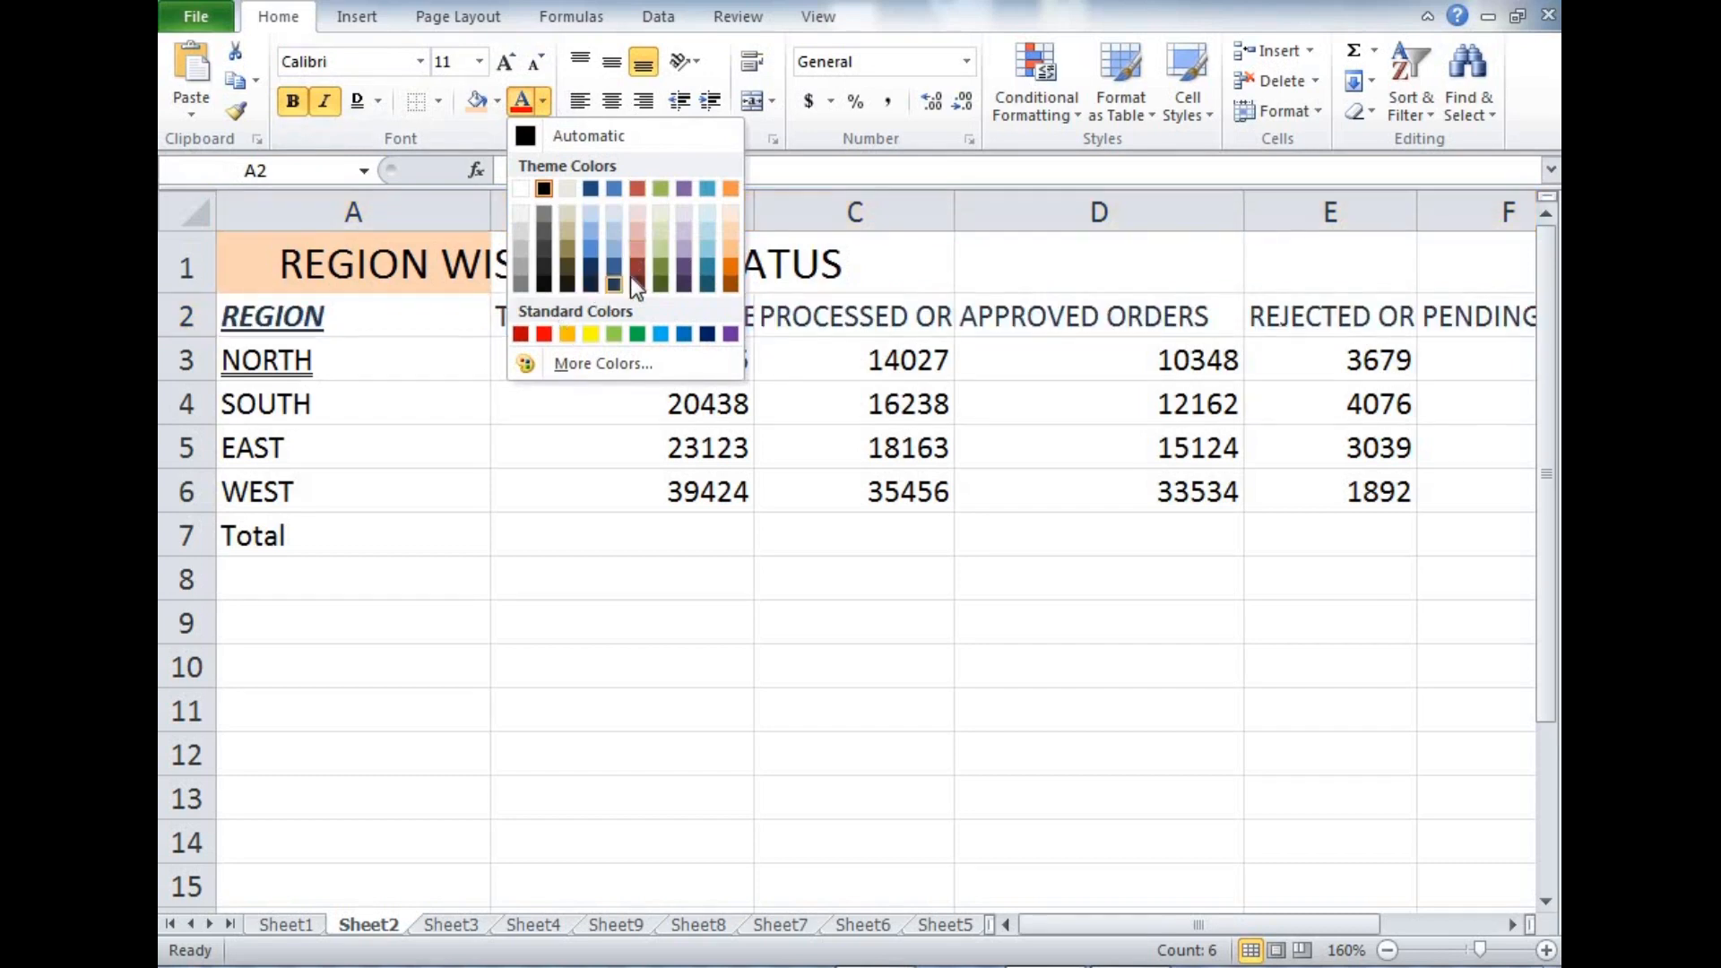
left_click(708, 262)
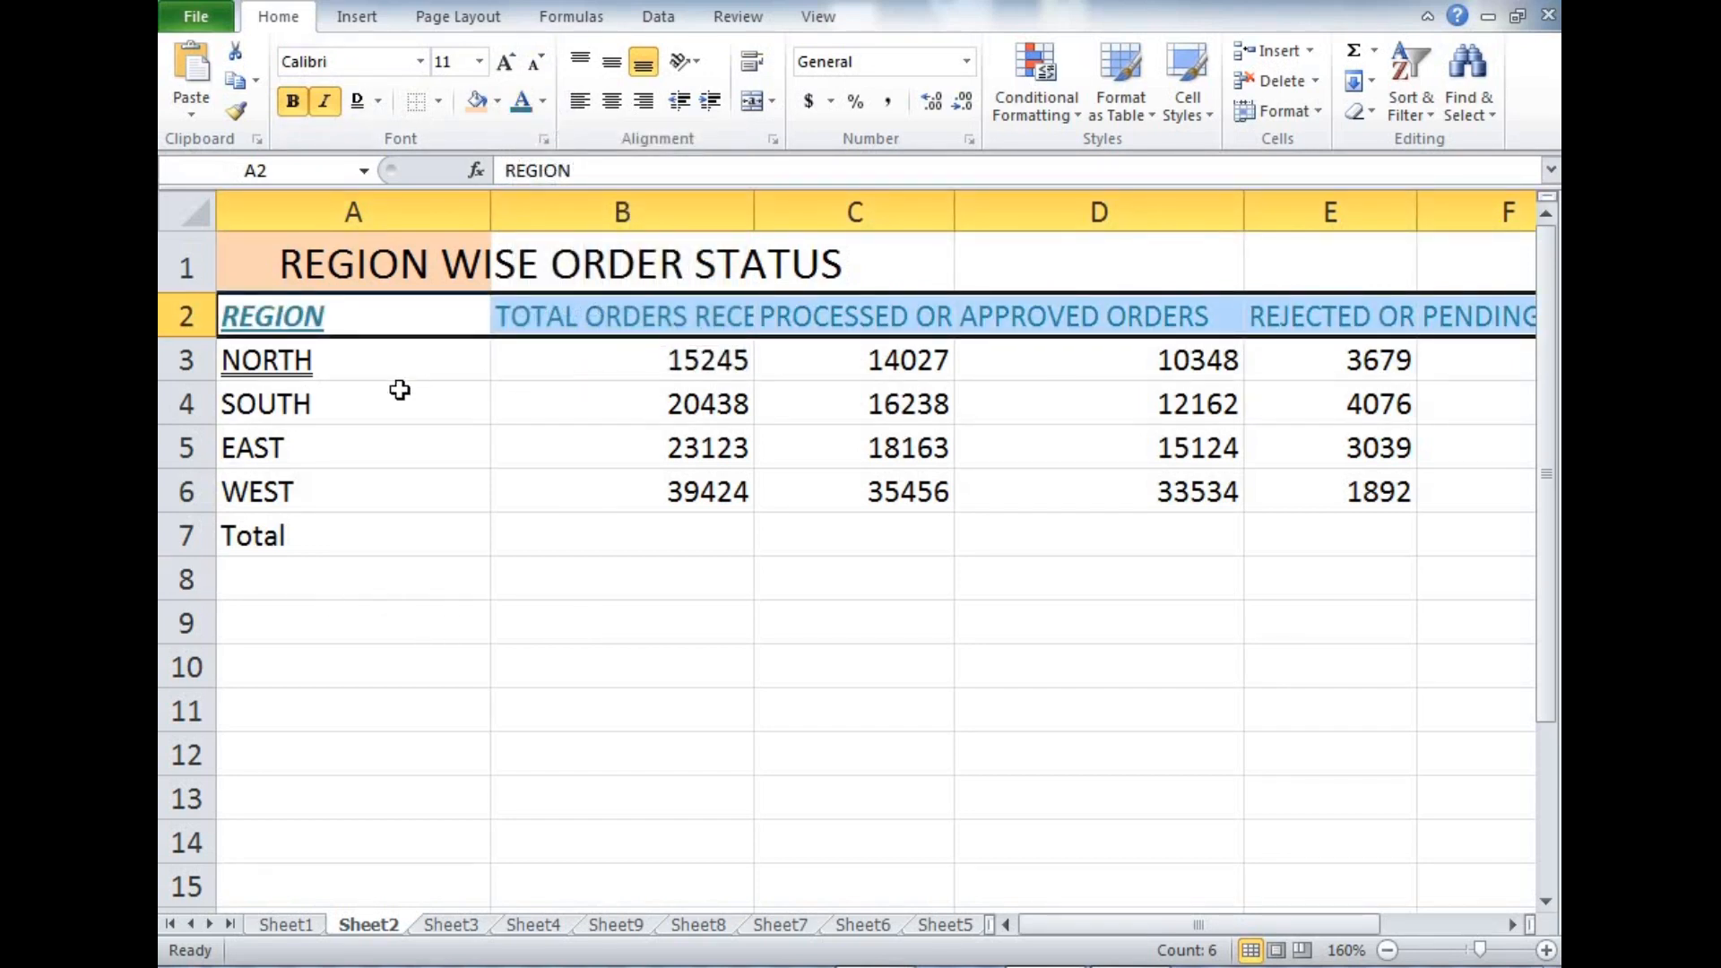
left_click(543, 100)
left_click(553, 141)
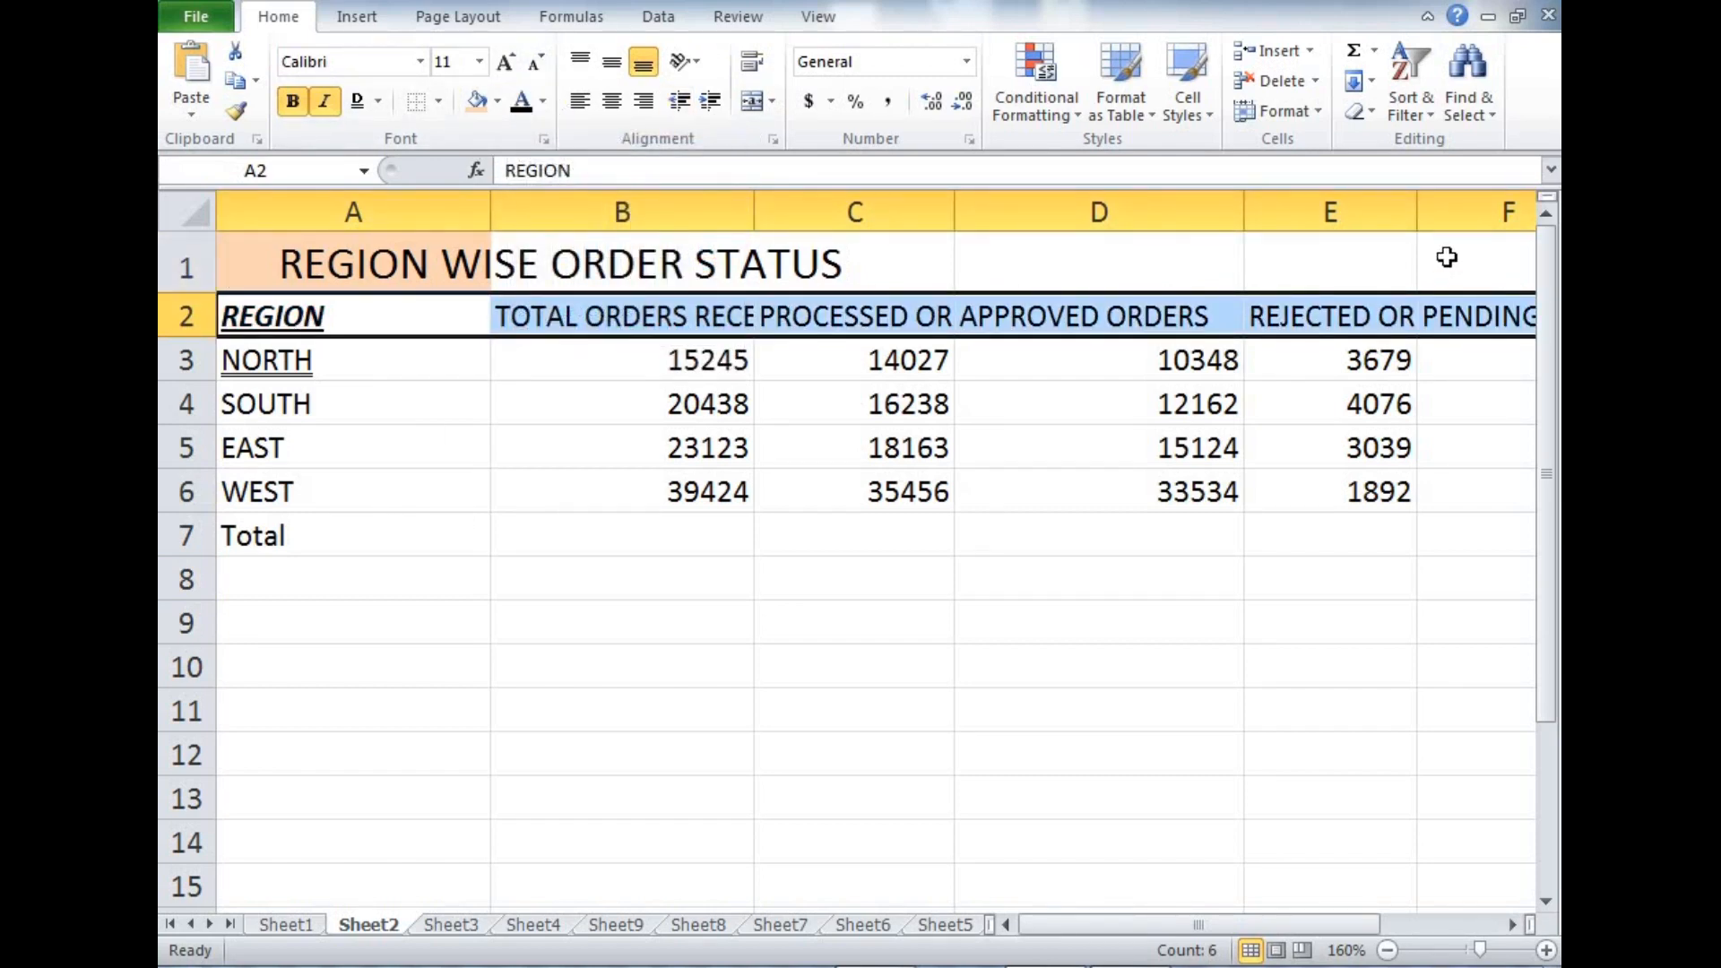
- Remove the fill colour from the title cell A1
left_click(336, 260)
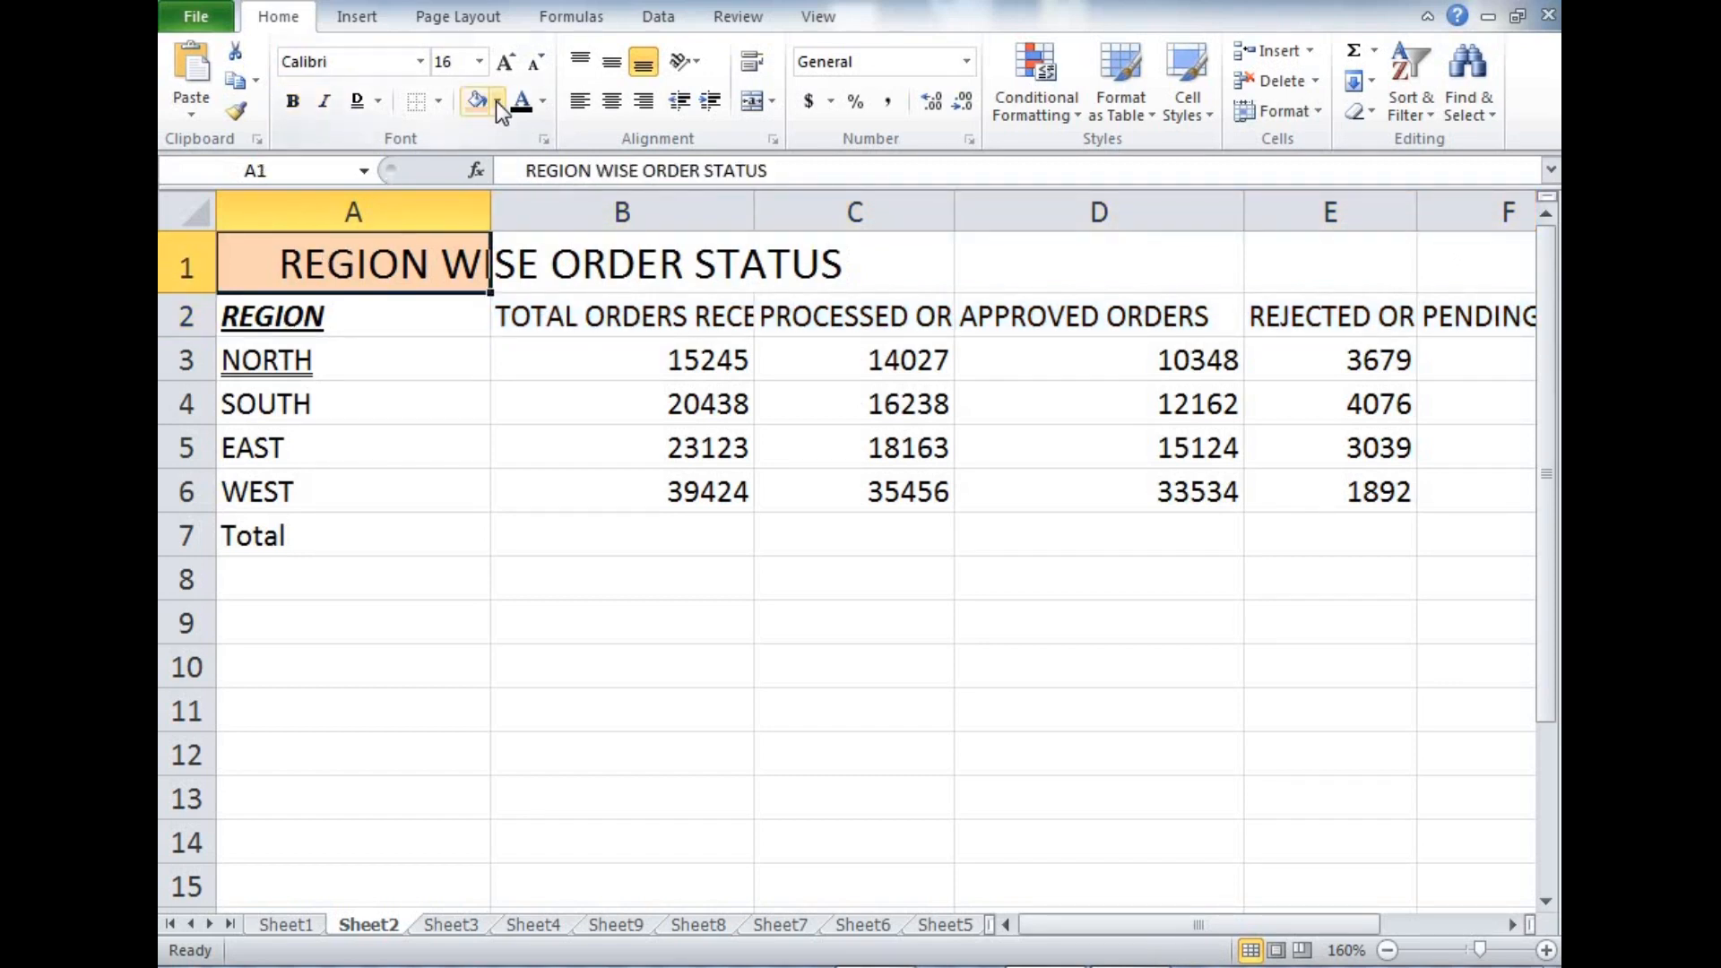
left_click(497, 100)
left_click(544, 329)
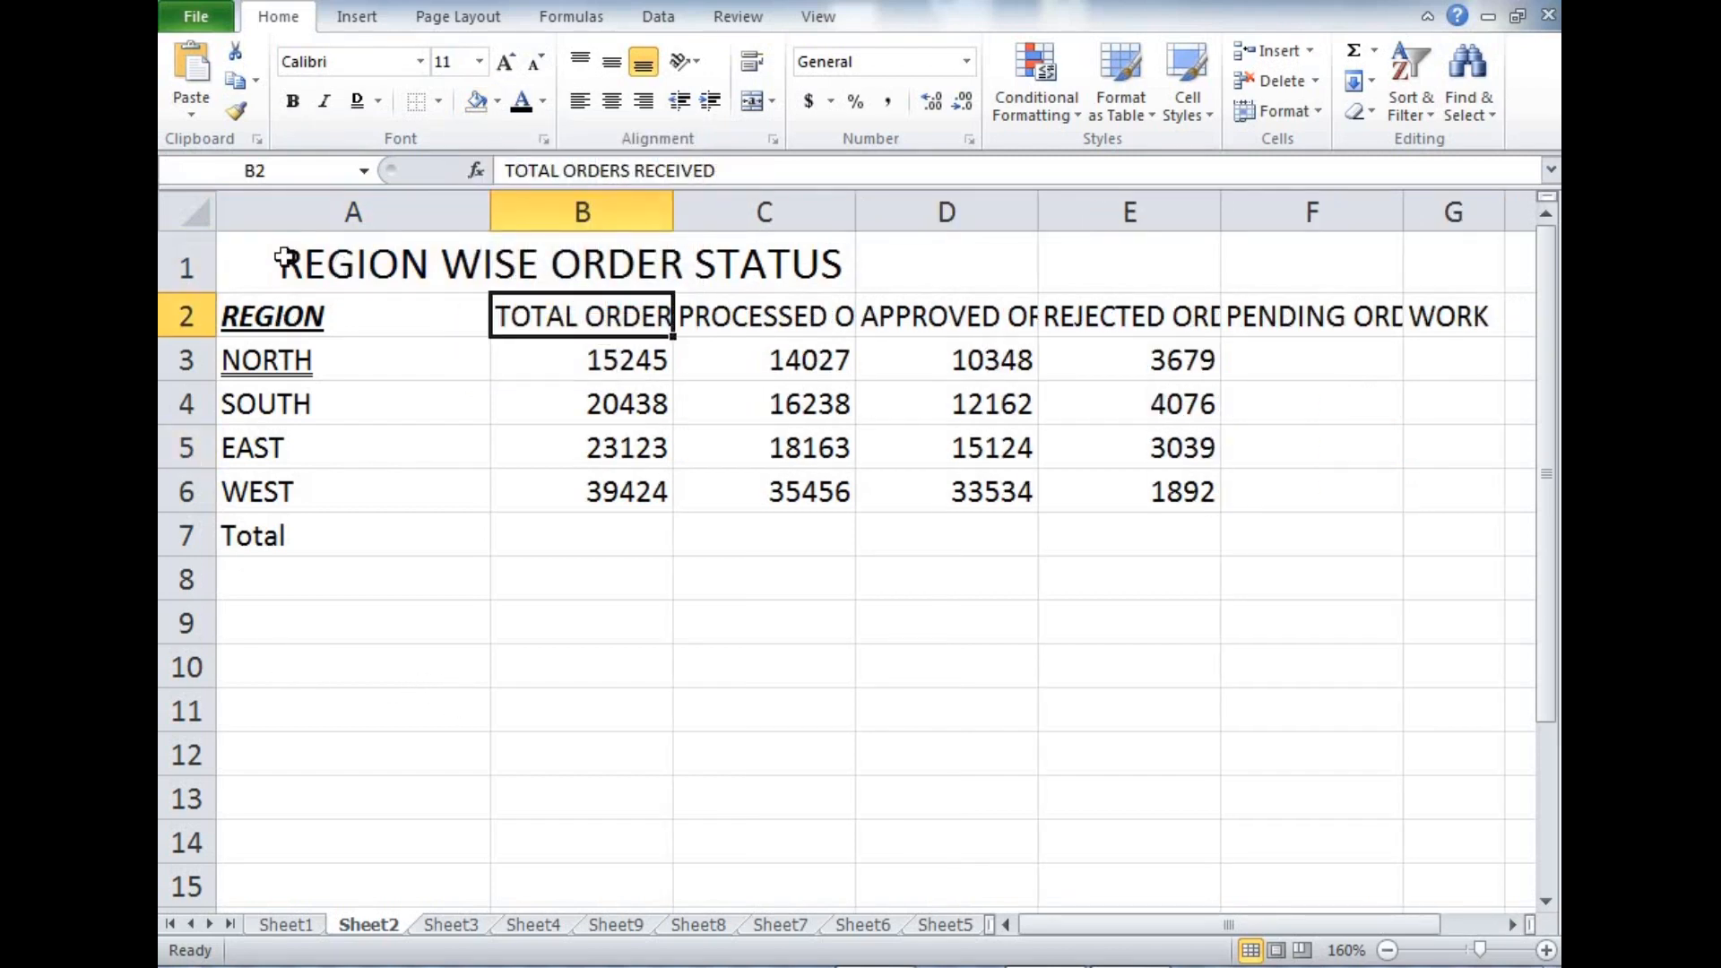
- Try Merge & Center on the title across A1:G1 and unmerge the cells
left_click(269, 259)
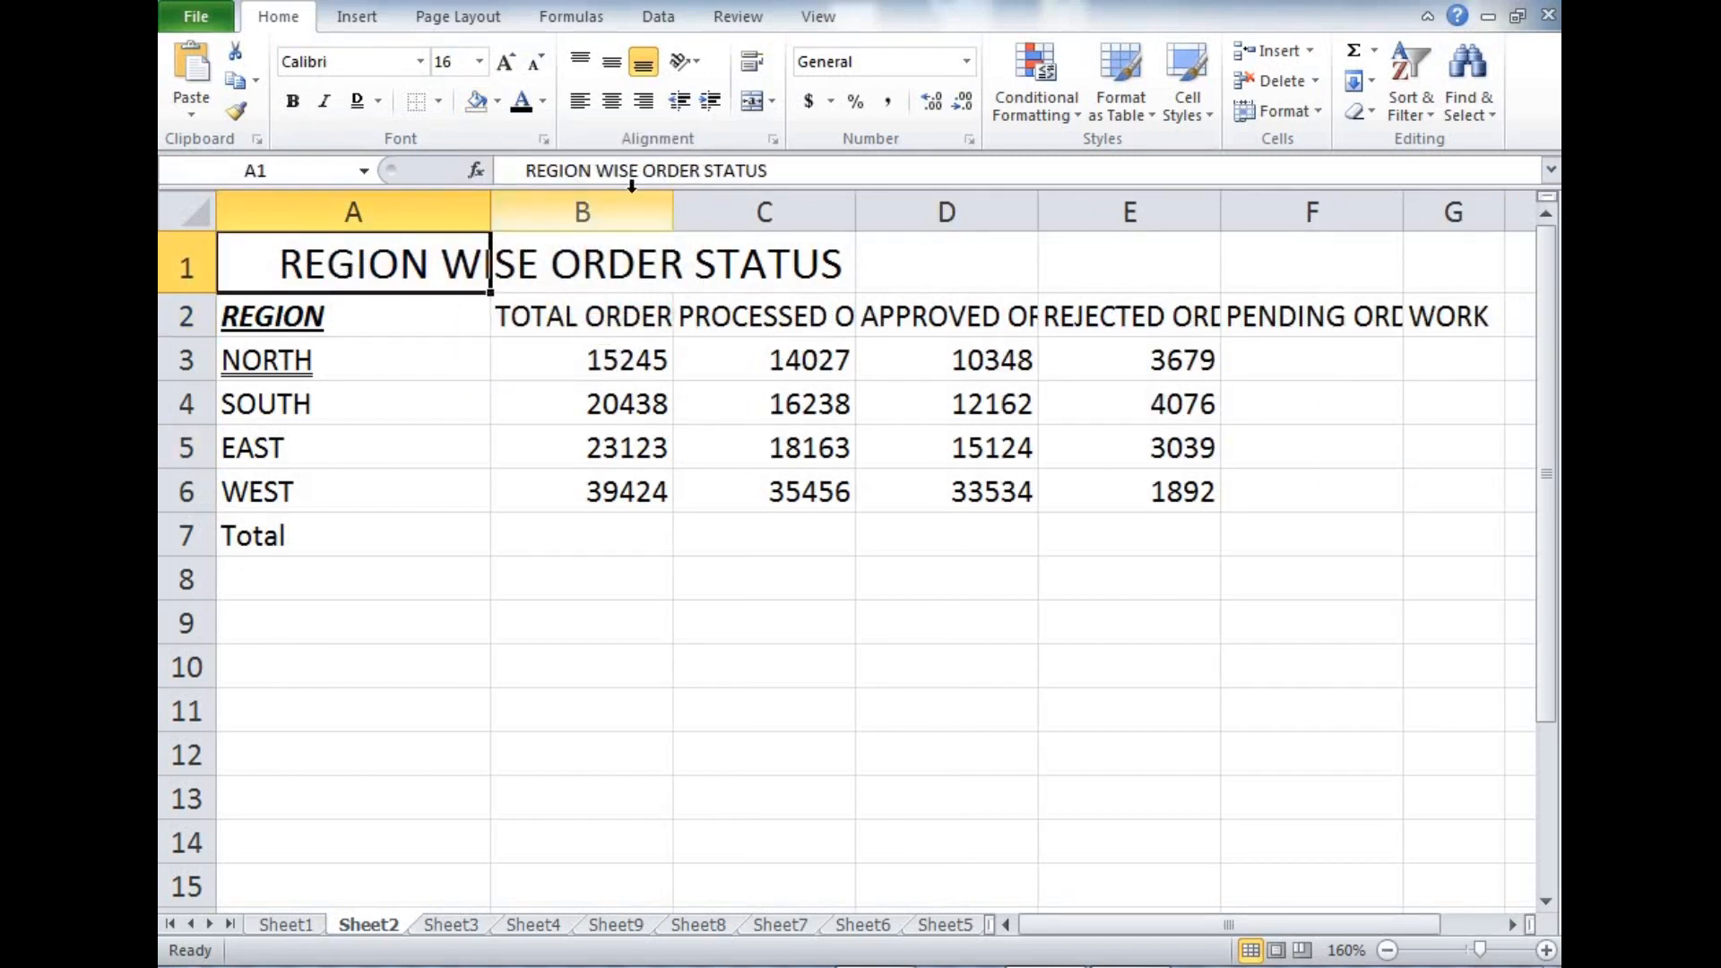
left_click_drag(308, 257, 1441, 237)
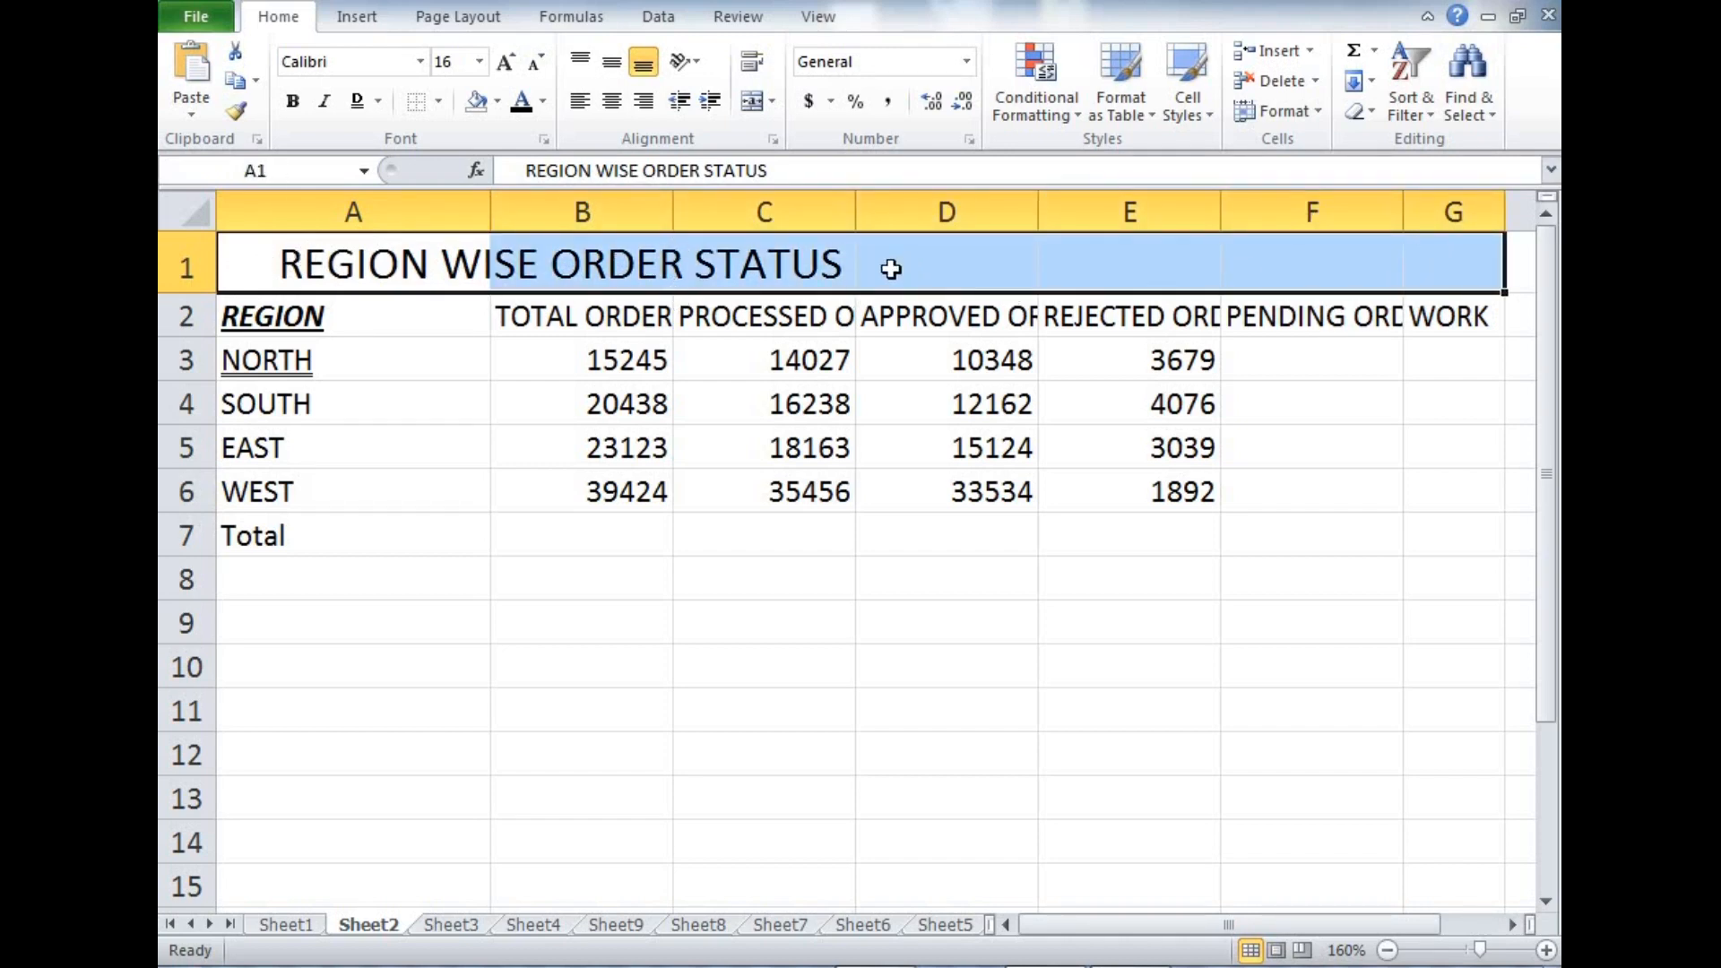
left_click(613, 442)
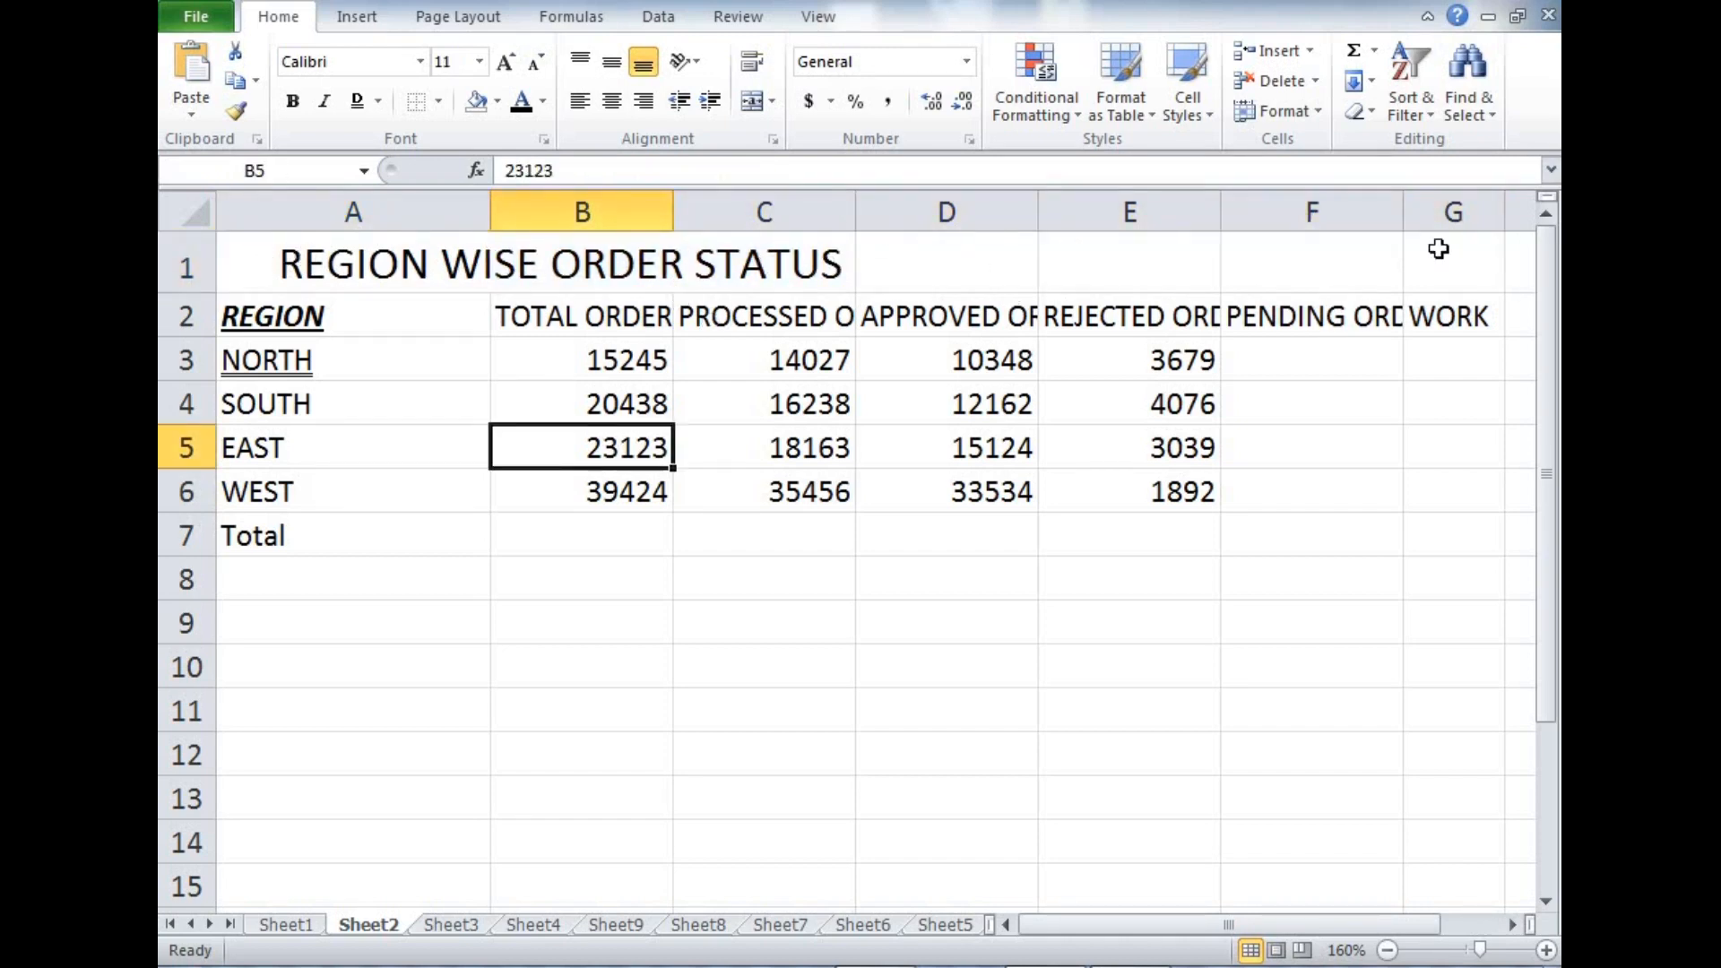
left_click(406, 259)
left_click_drag(406, 259, 1434, 265)
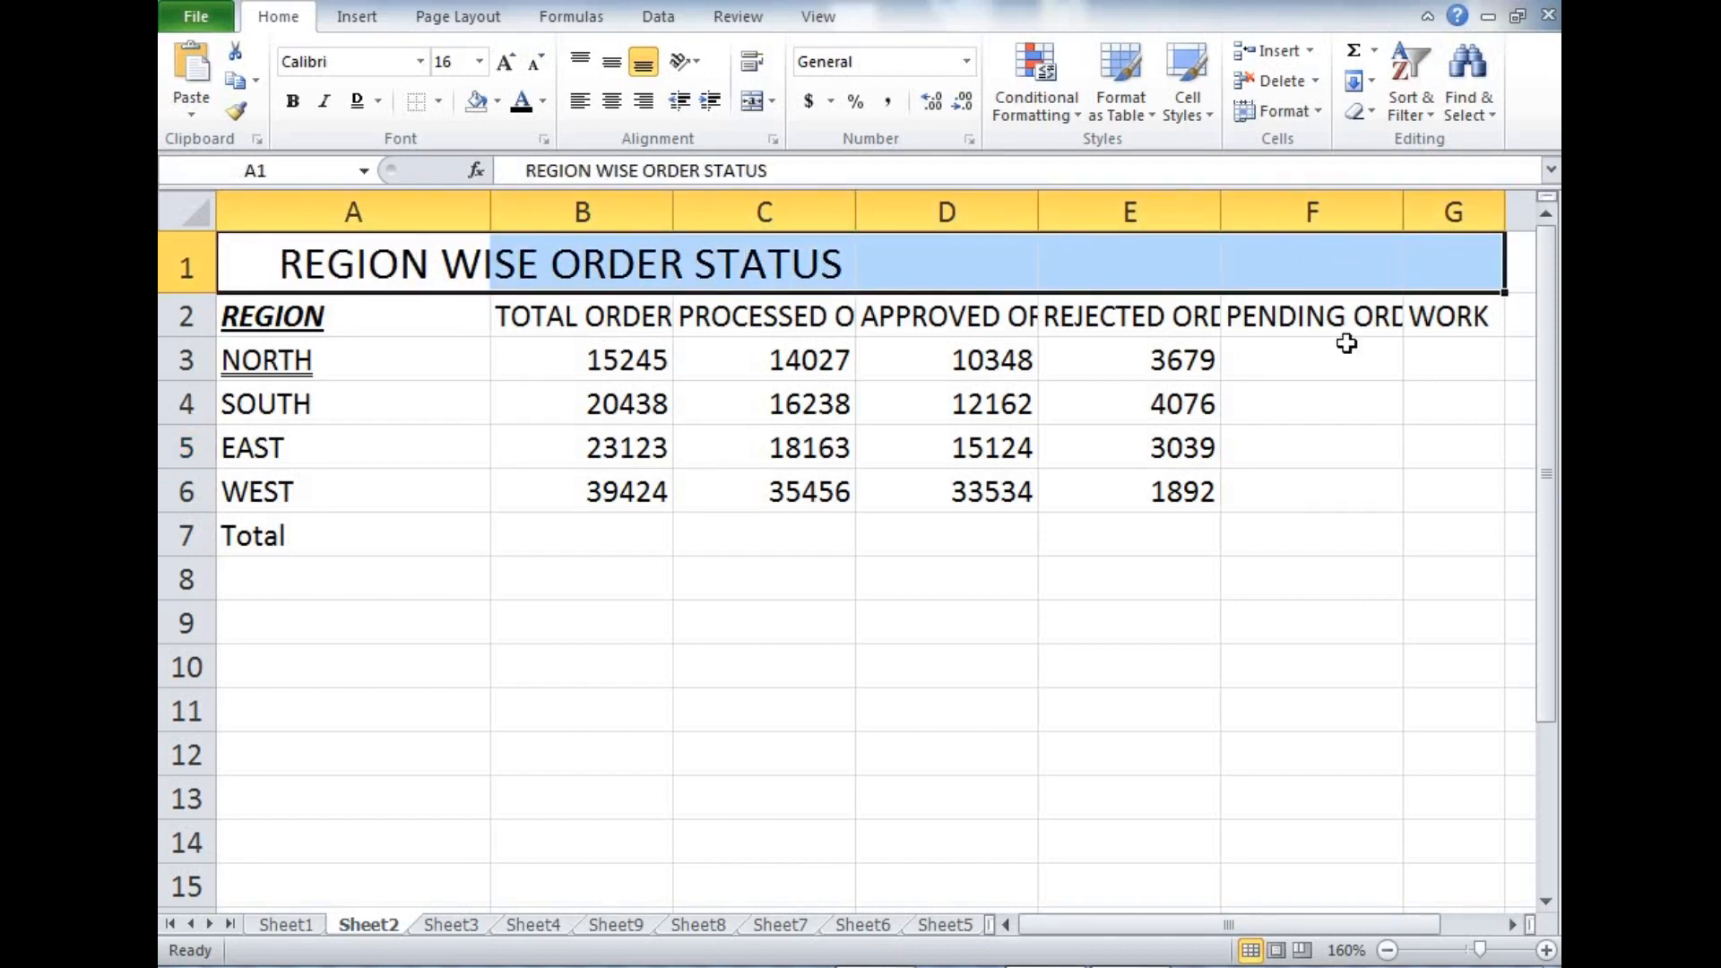
left_click(770, 98)
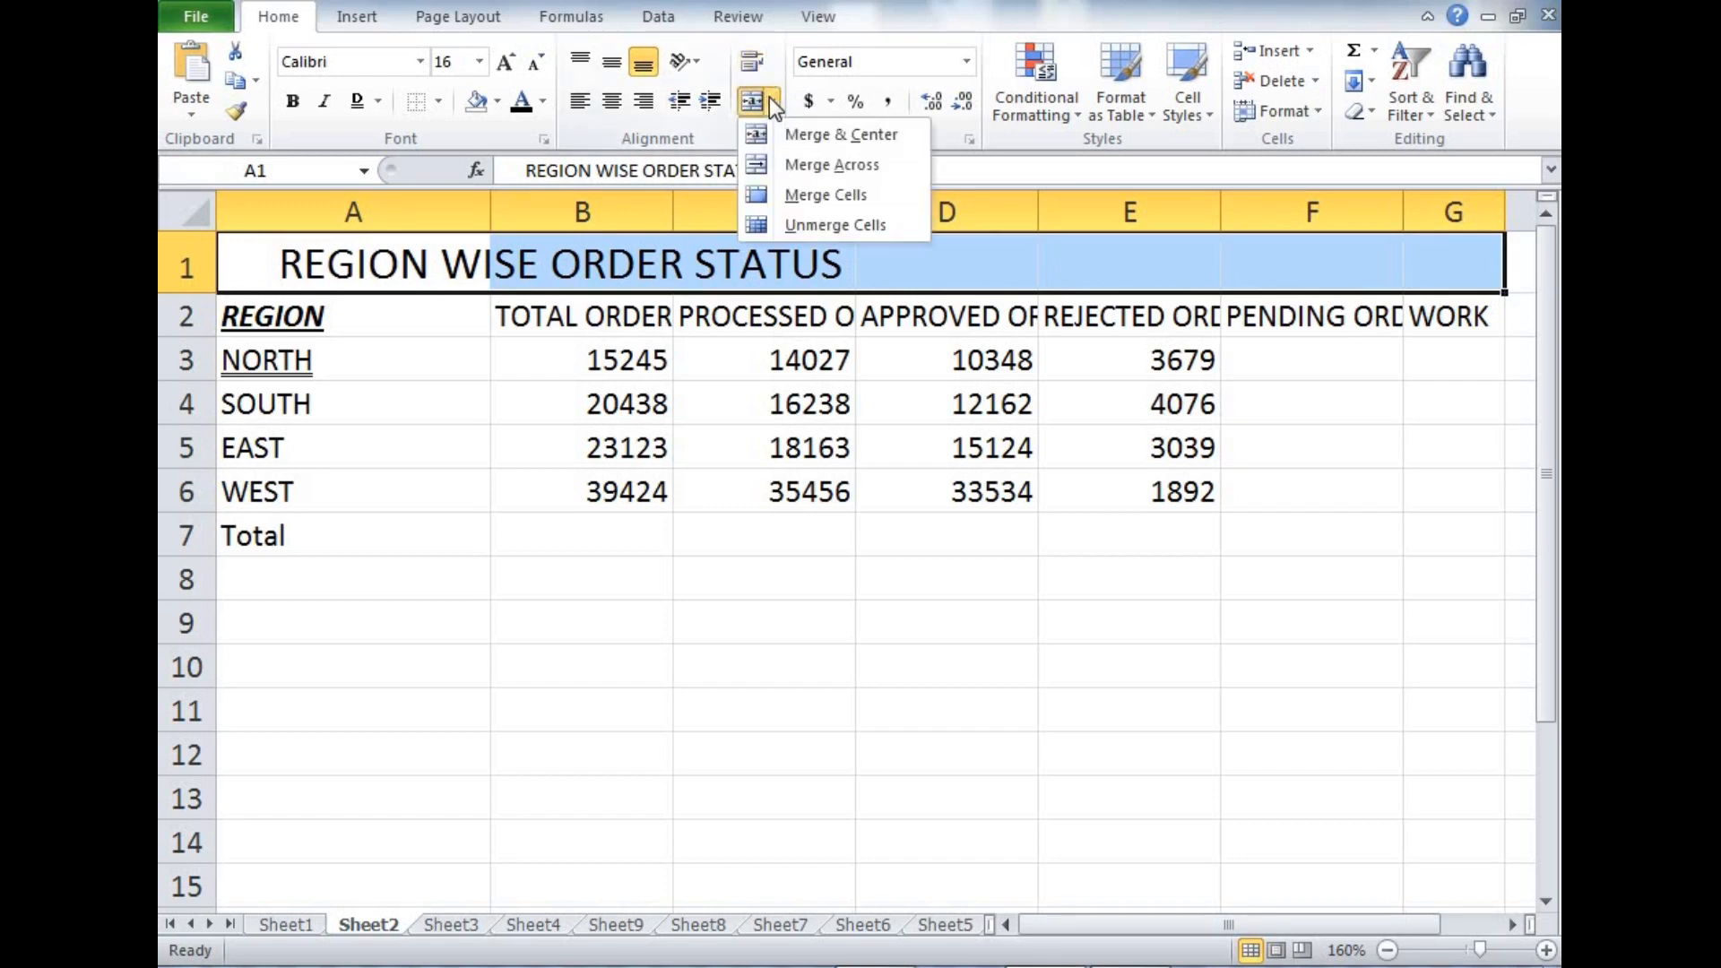
left_click(825, 133)
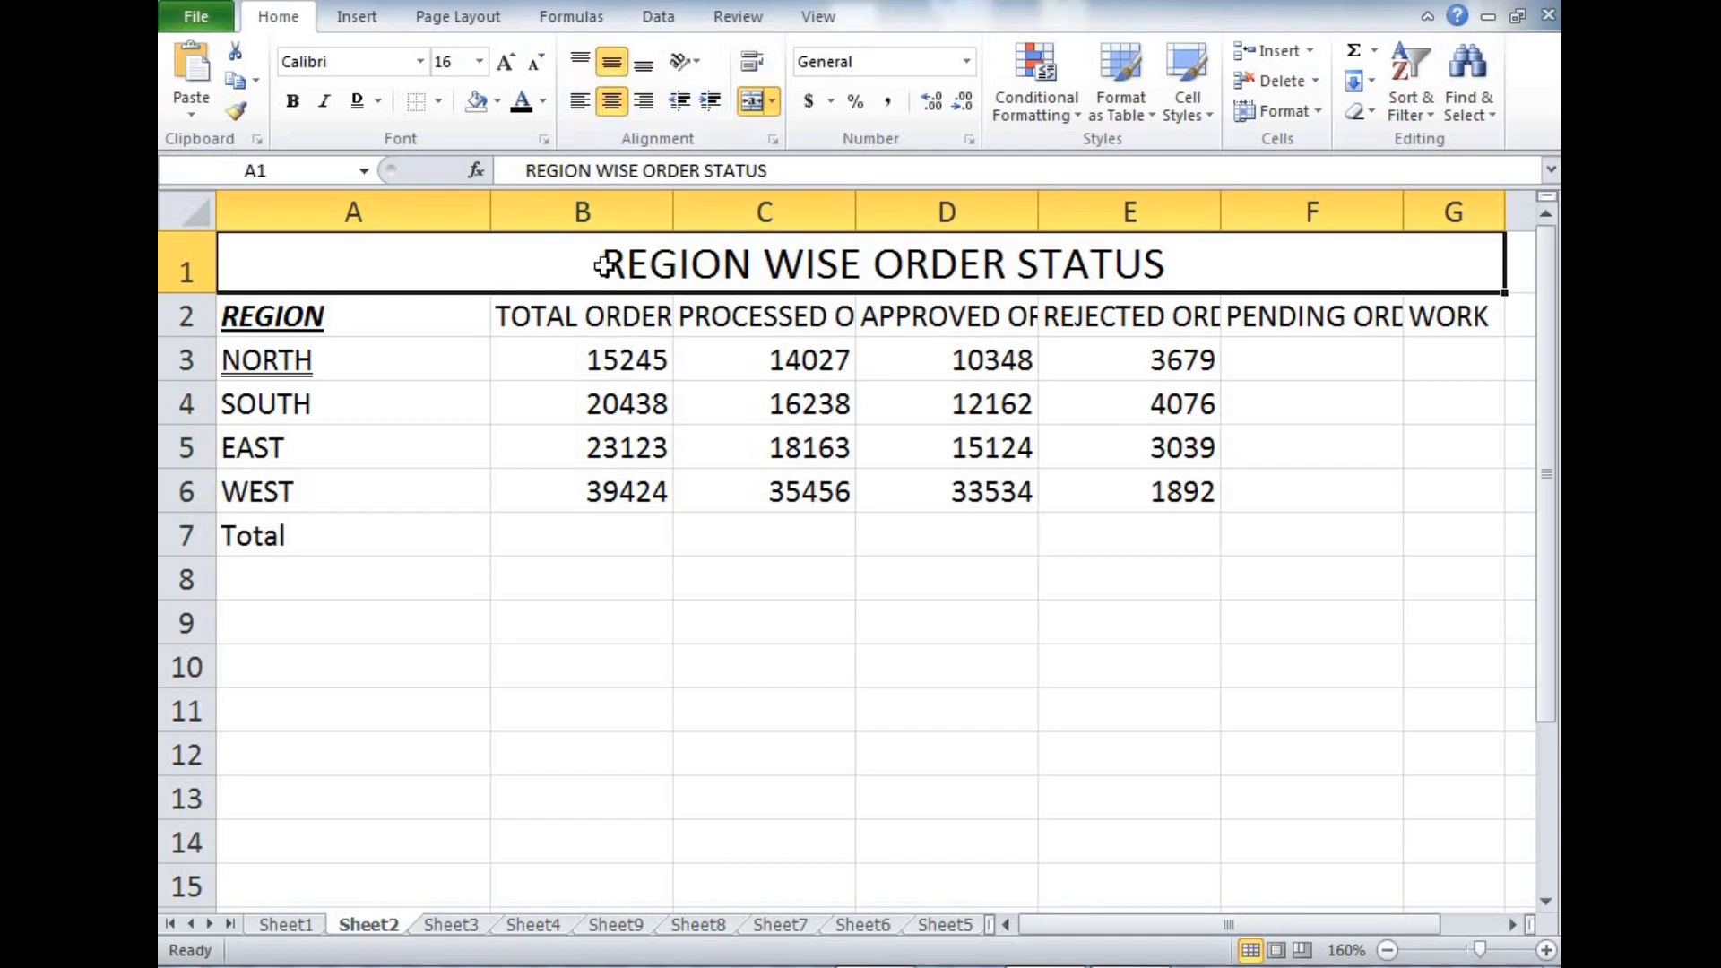
left_click(771, 101)
left_click(831, 222)
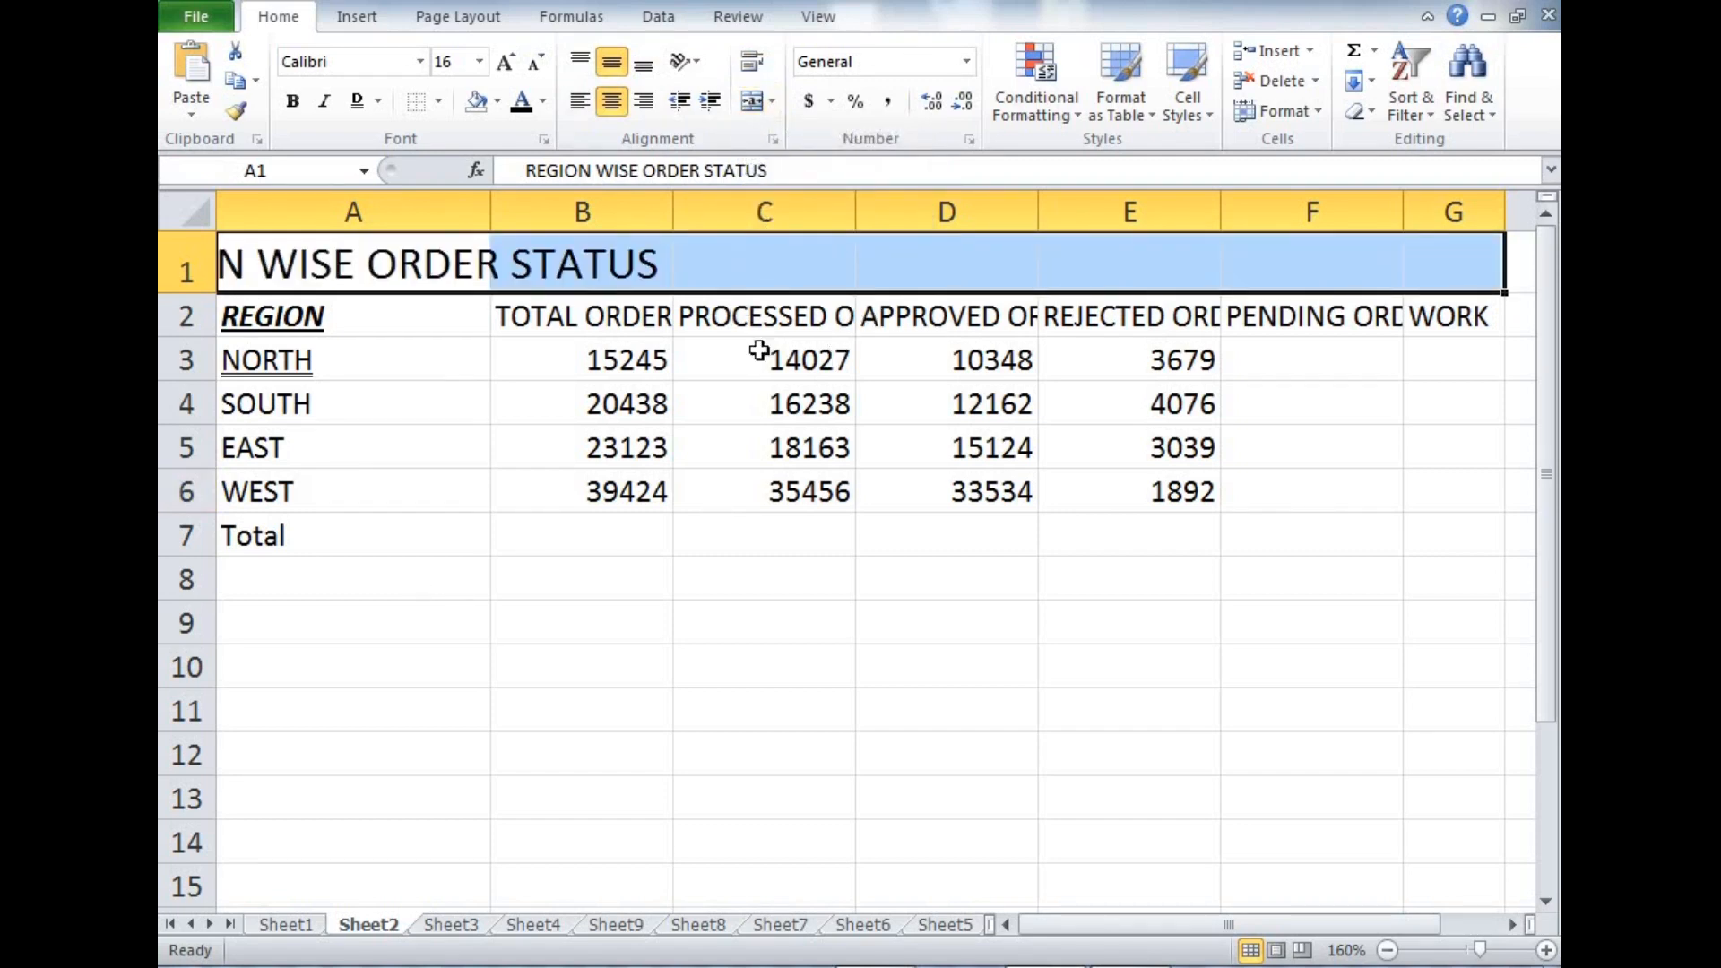
- Widen column B until the TOTAL ORDERS RECEIVED heading fits on one line
left_click(548, 314)
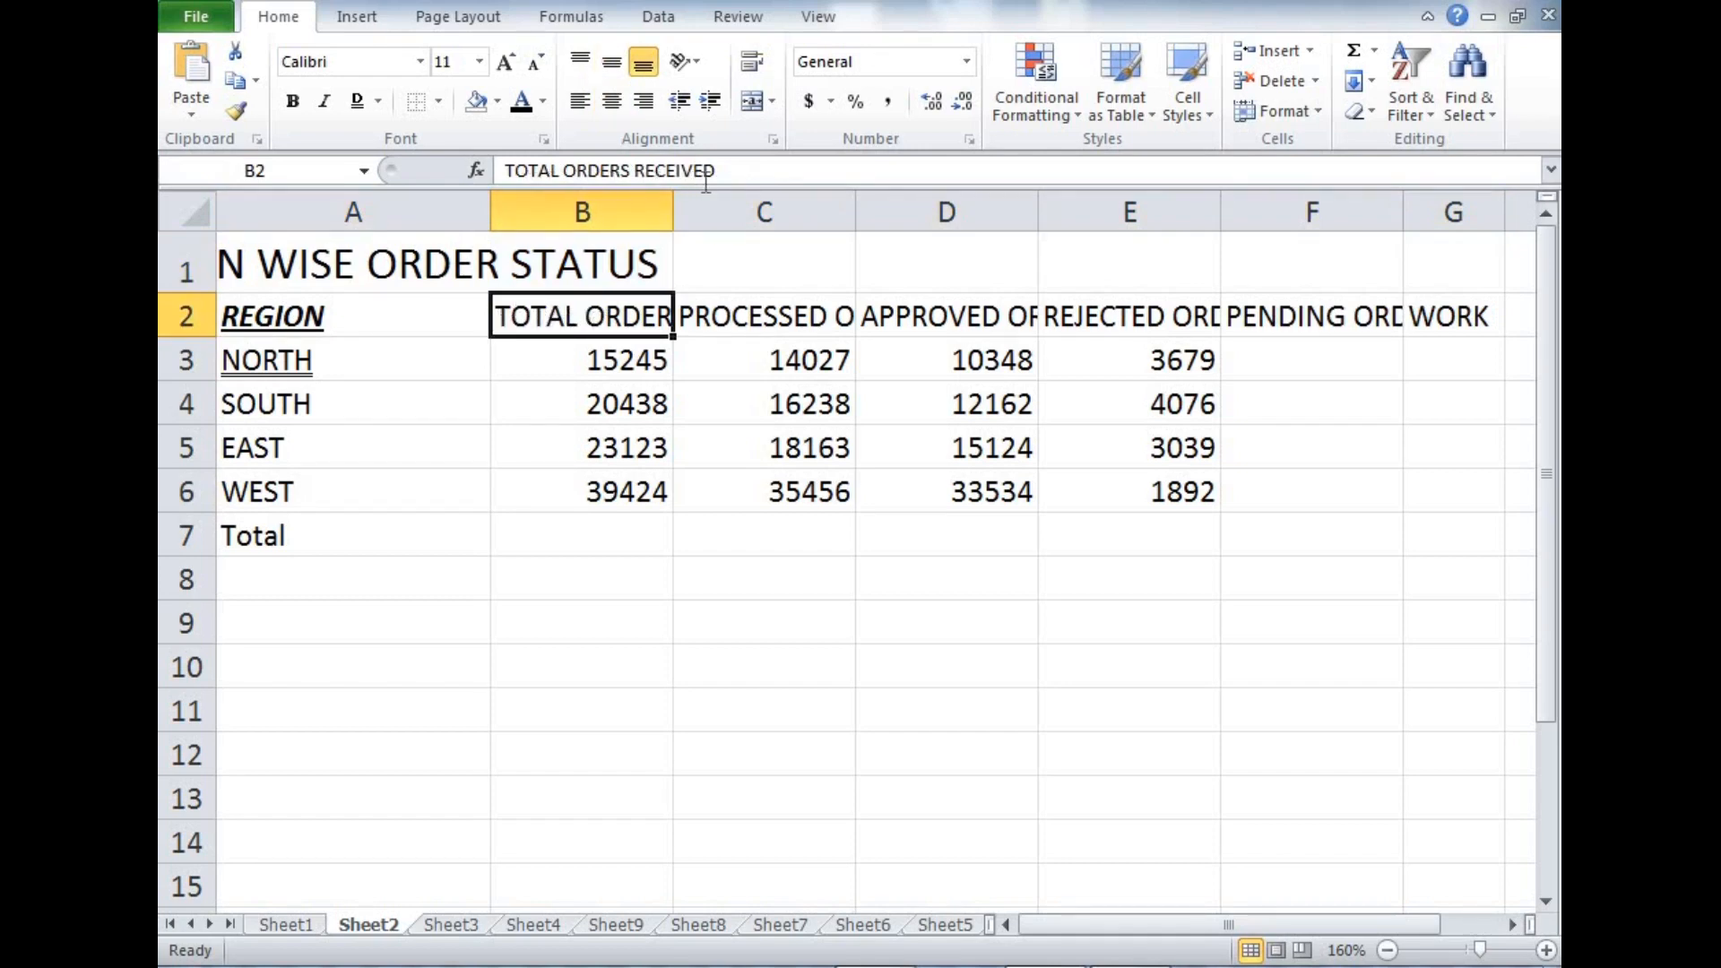
left_click(772, 296)
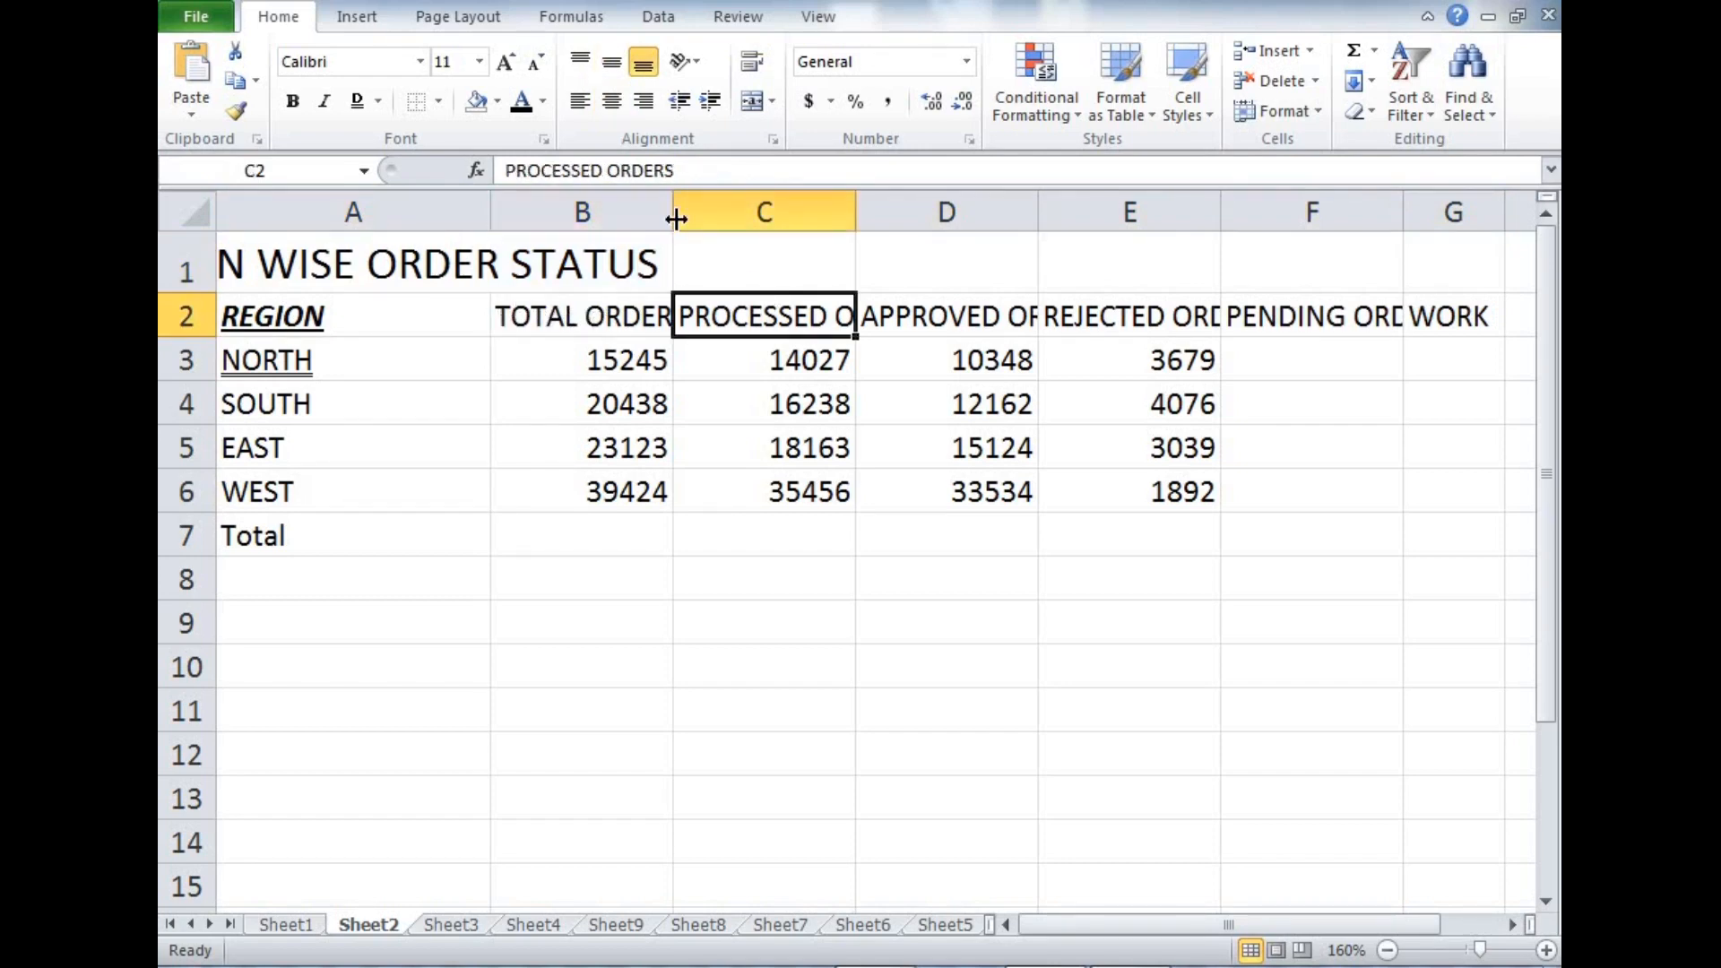
left_click(921, 319)
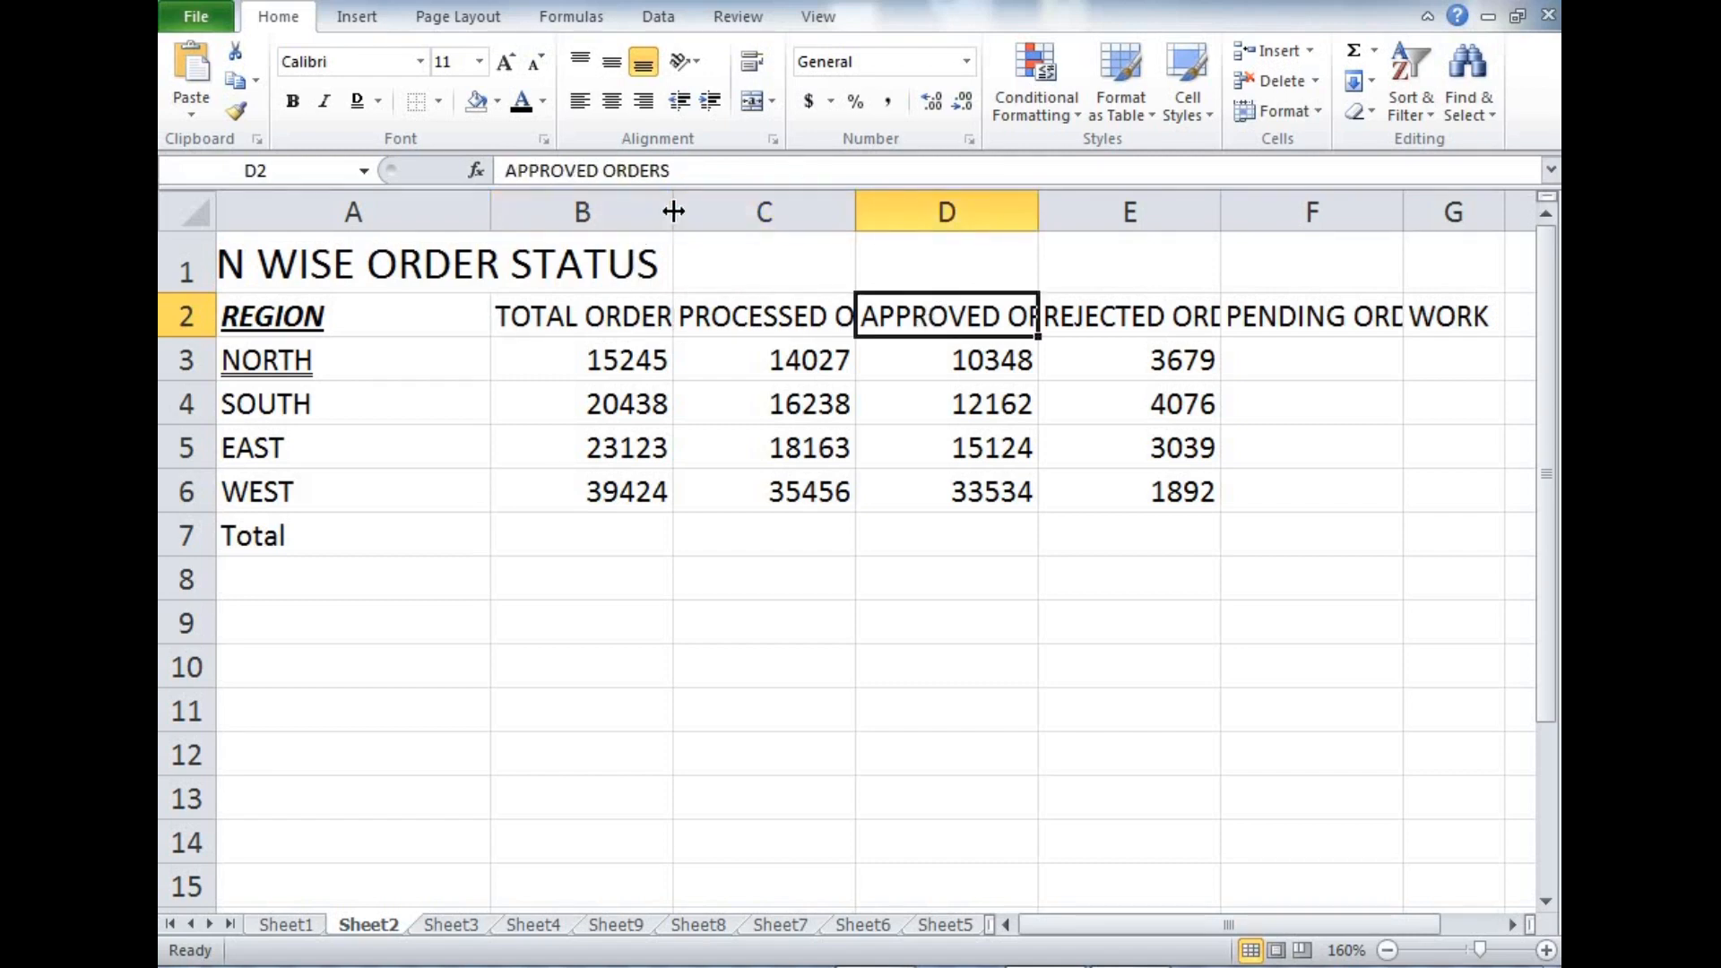
left_click_drag(673, 212, 852, 228)
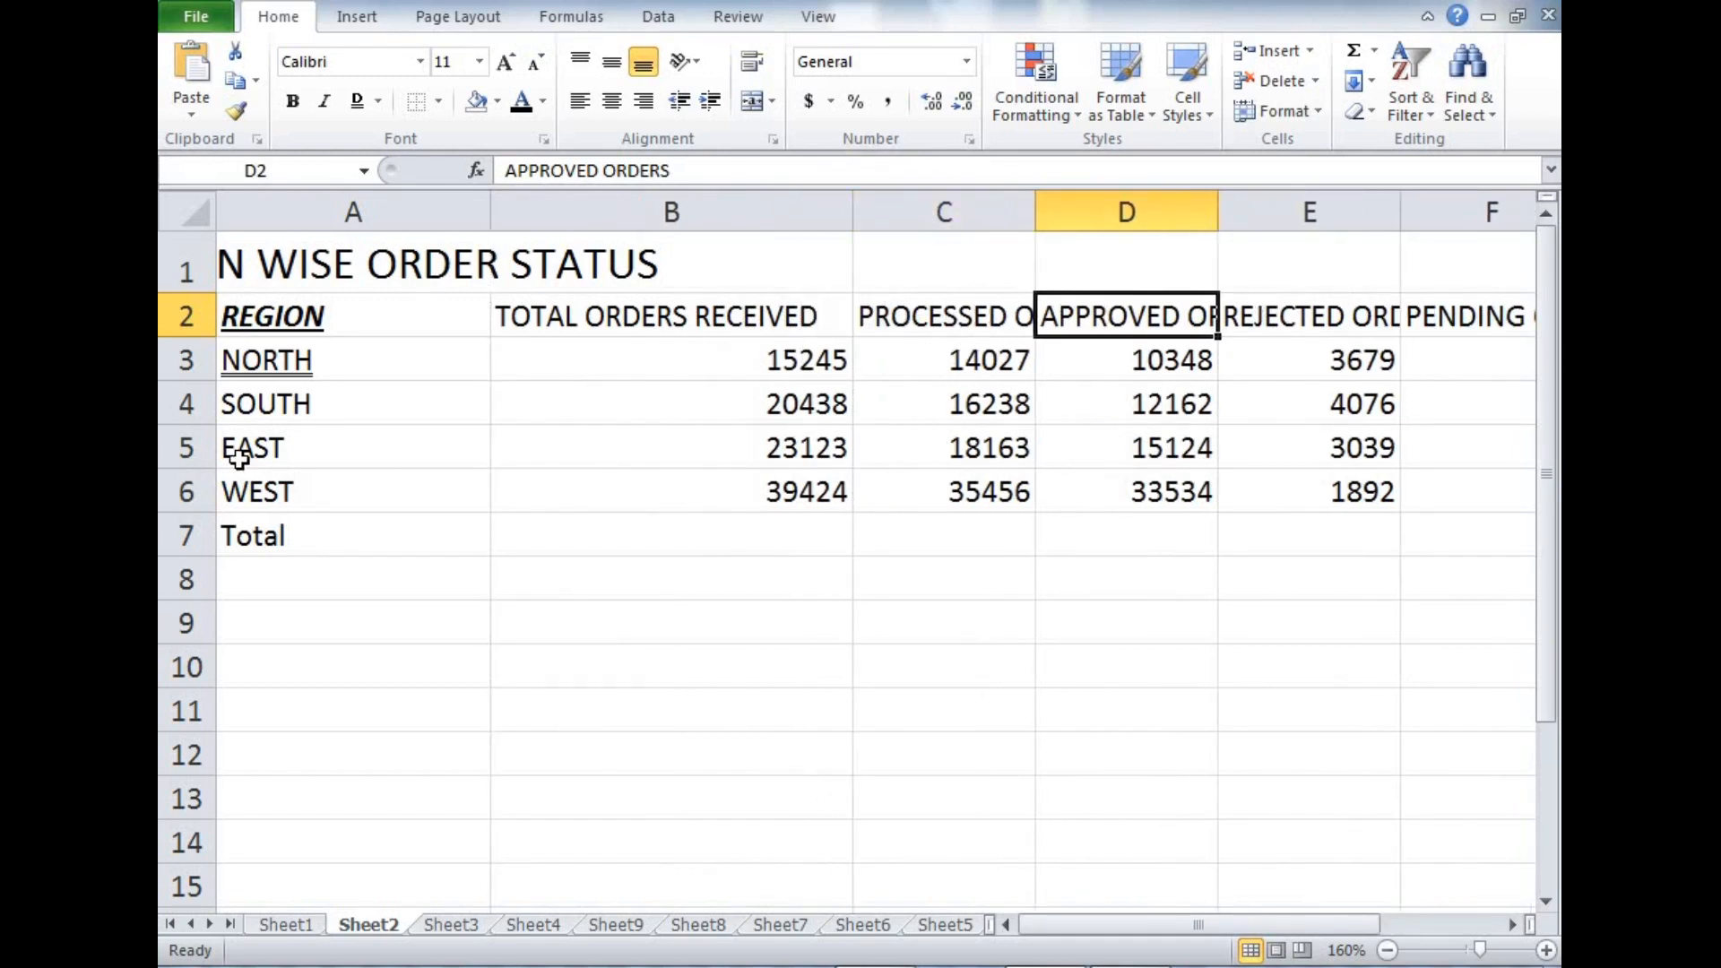
left_click_drag(803, 358, 789, 494)
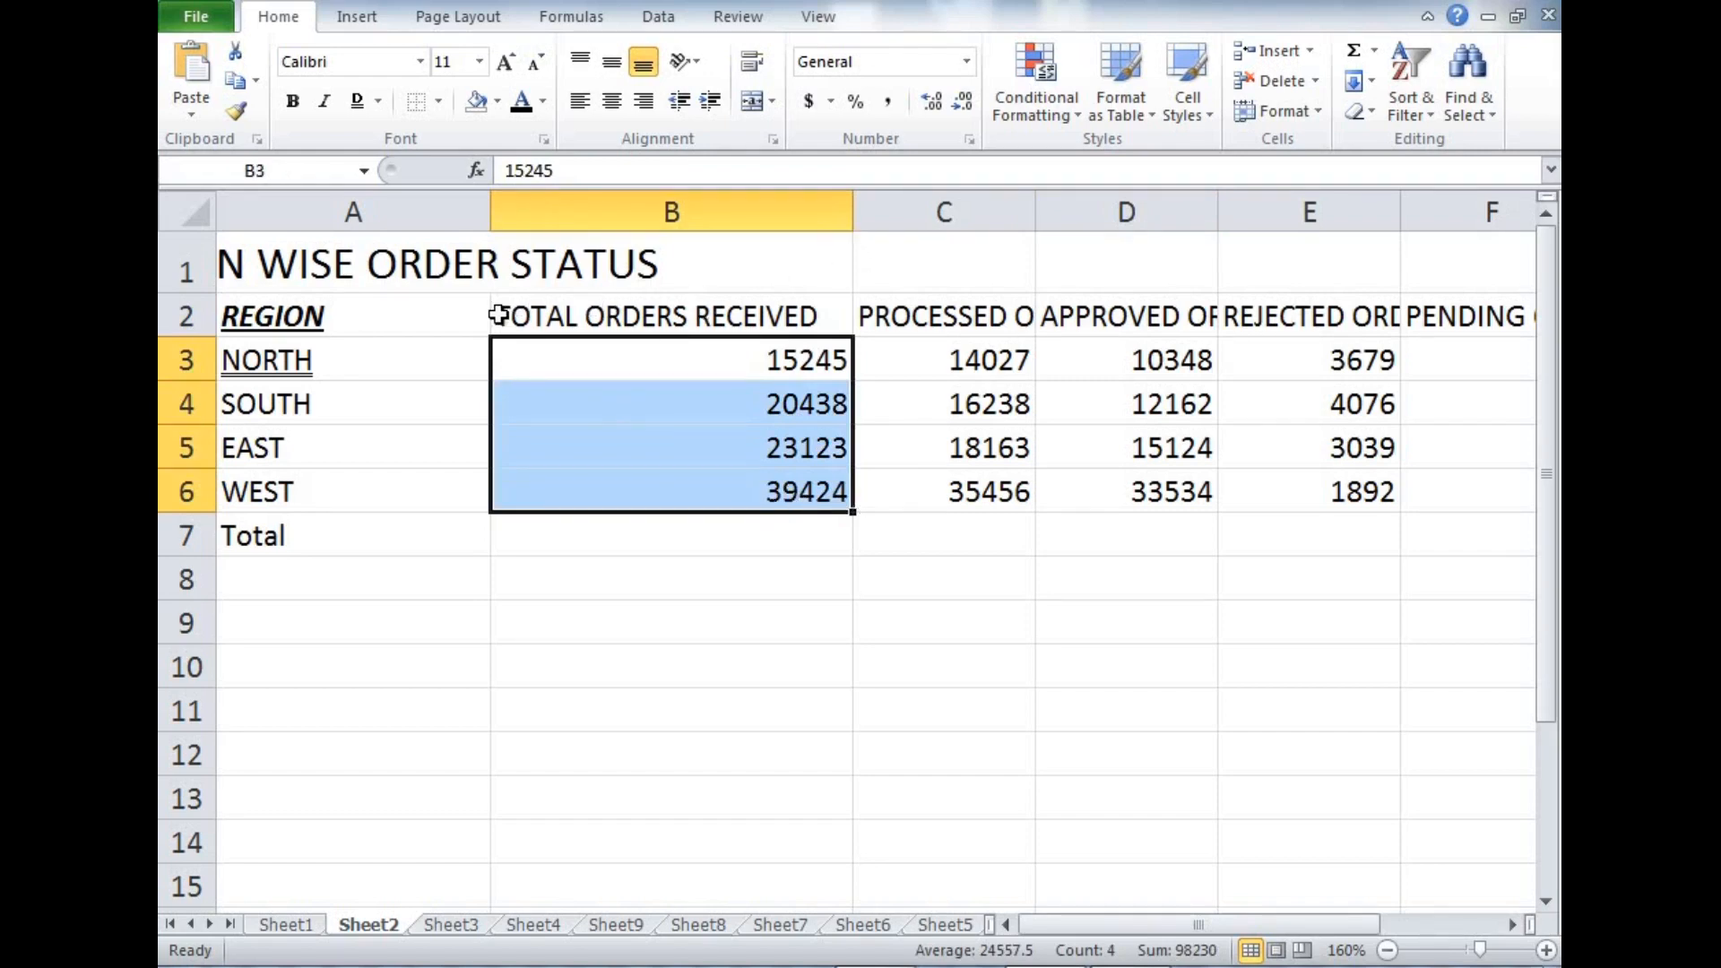
- Narrow column B closer to the width of its numbers and wrap the text of the headings in B2:F2
key("ctrl+z")
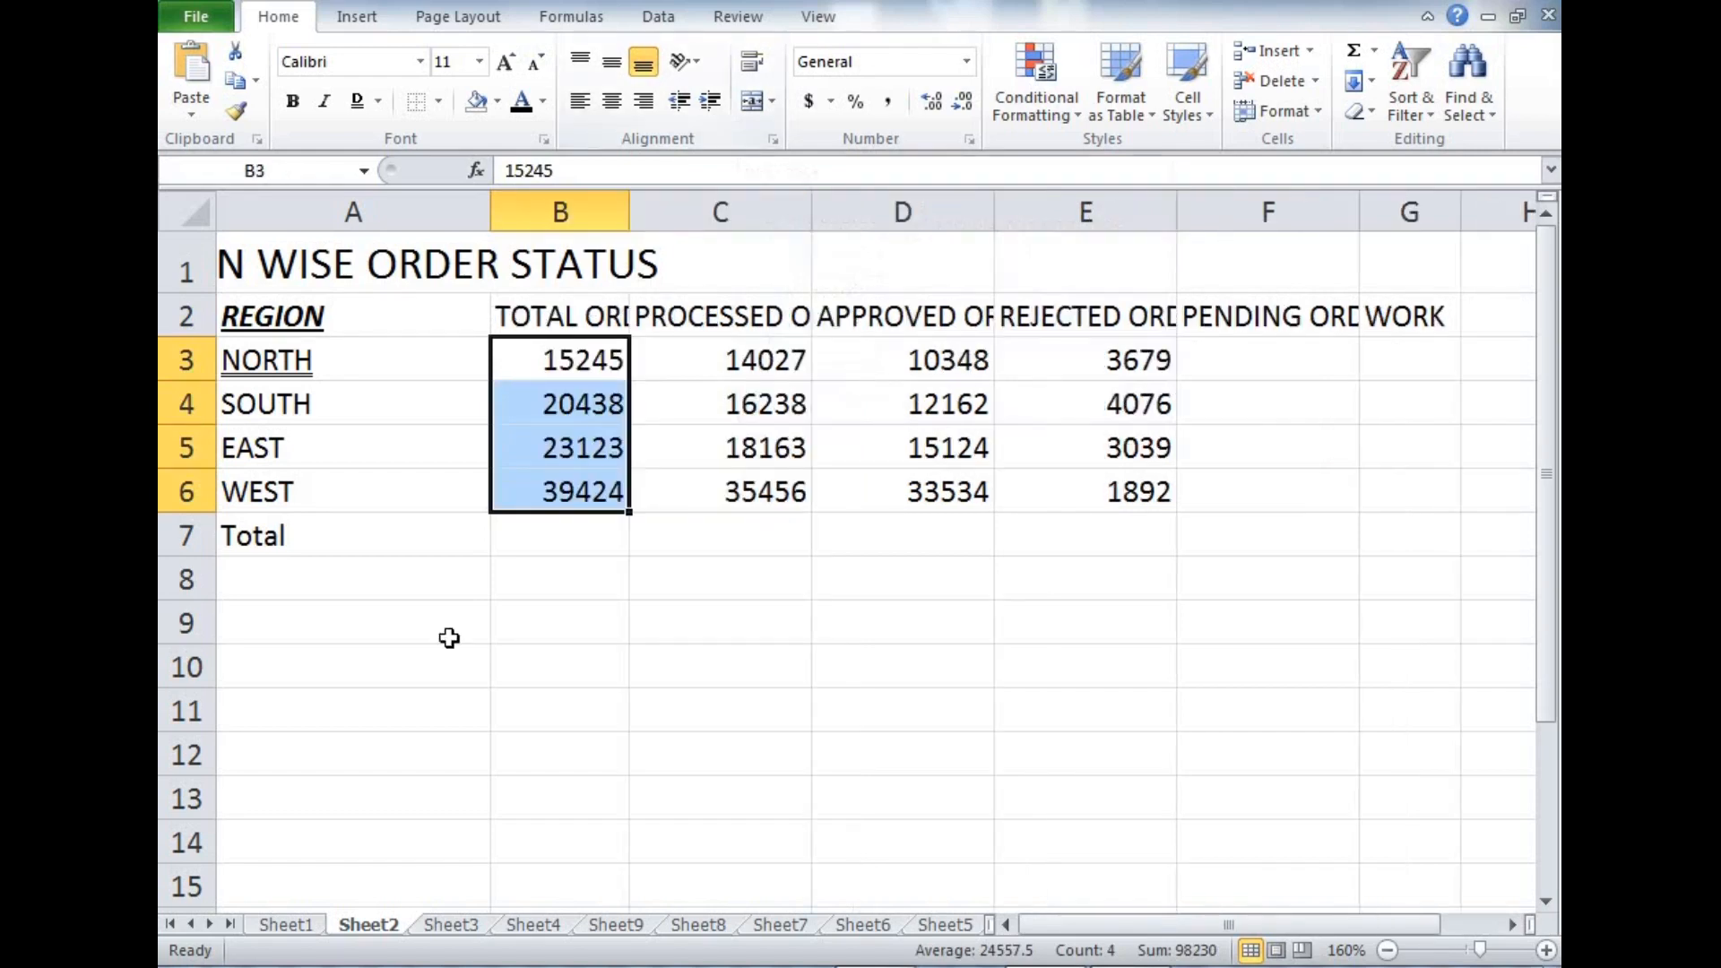
left_click(448, 634)
left_click(574, 319)
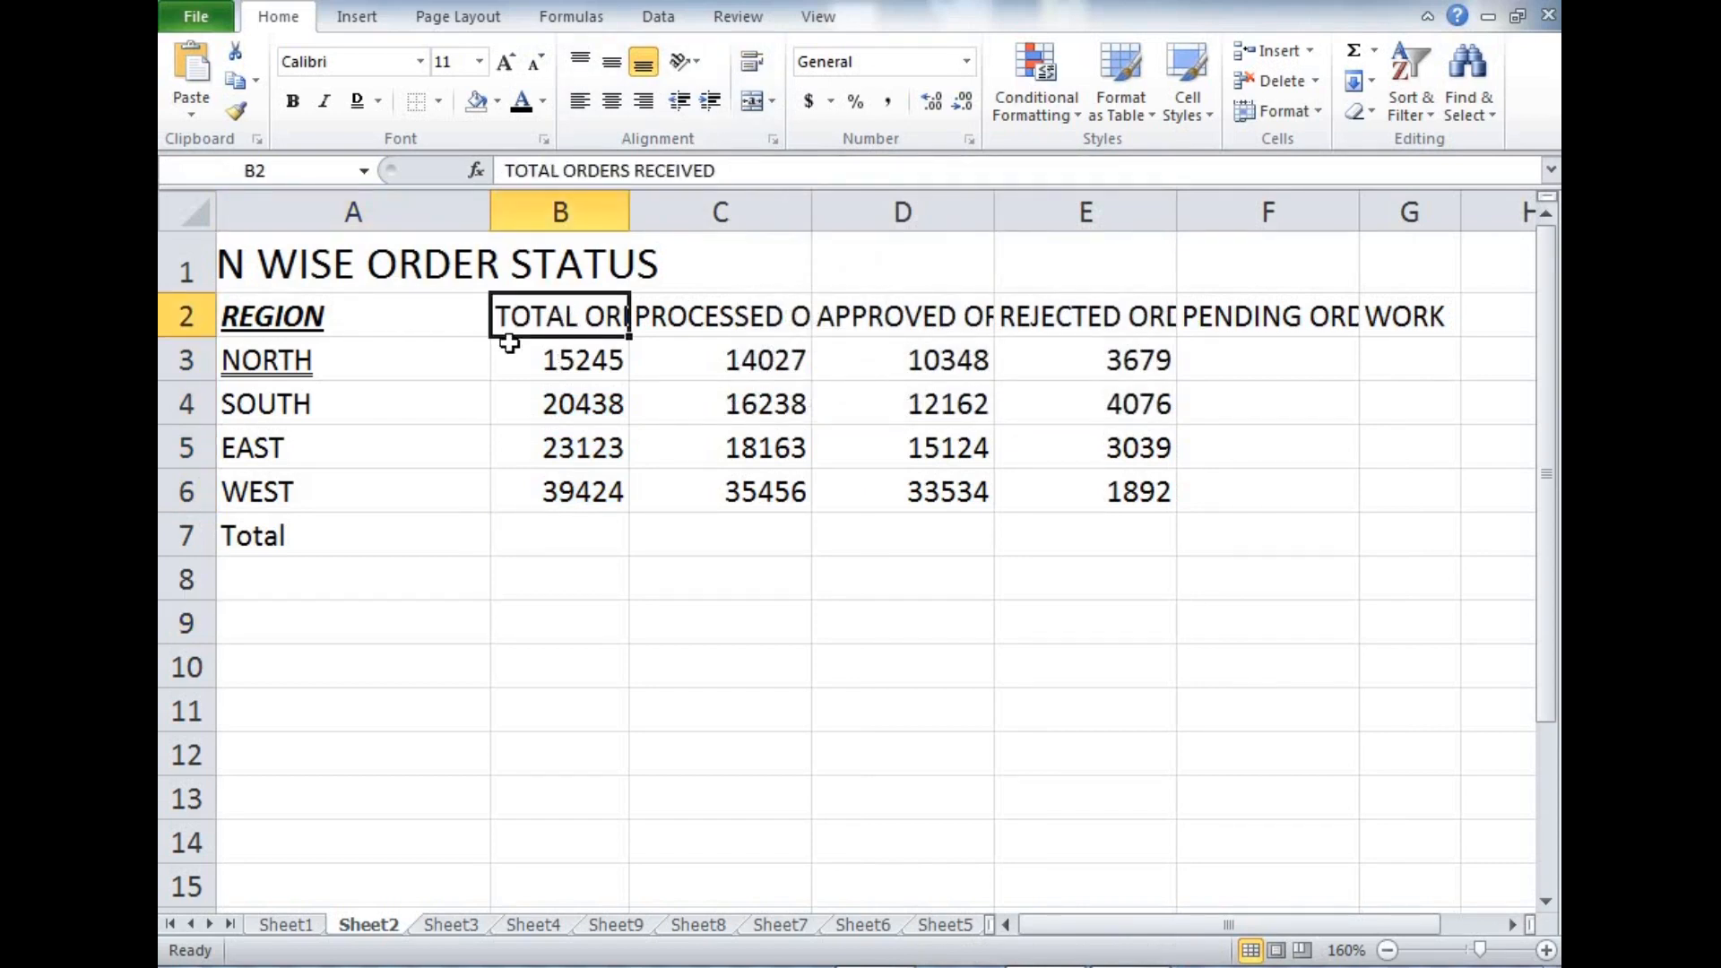
left_click_drag(544, 320, 1262, 330)
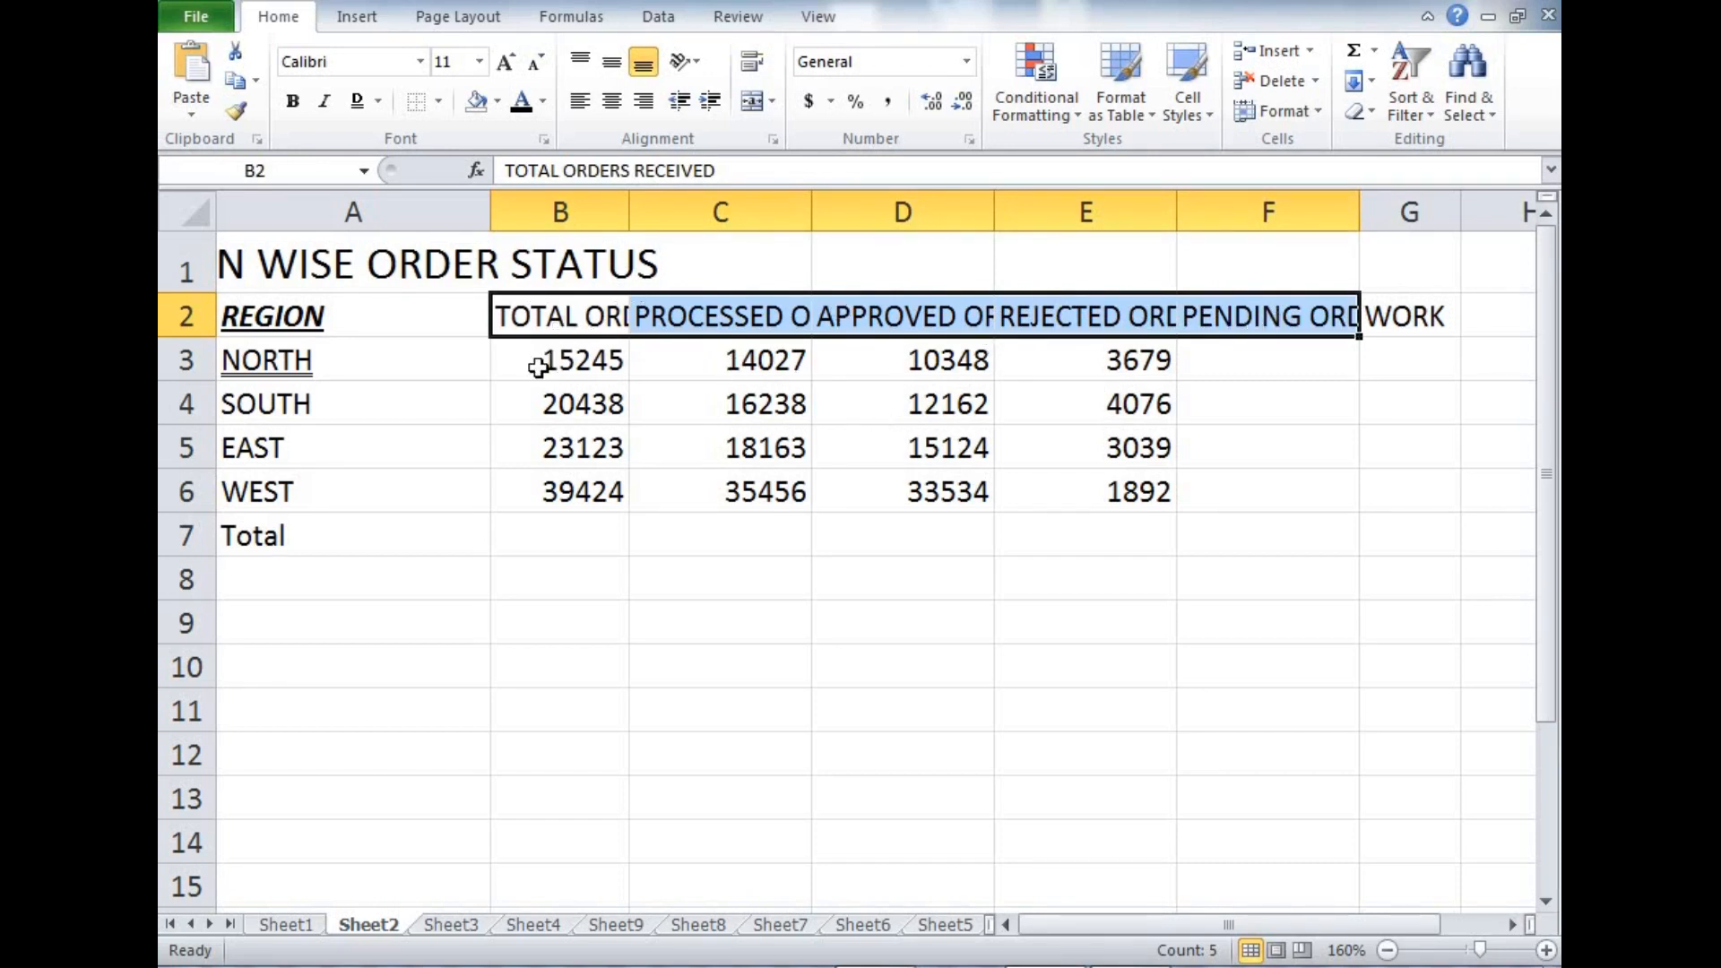
left_click(759, 60)
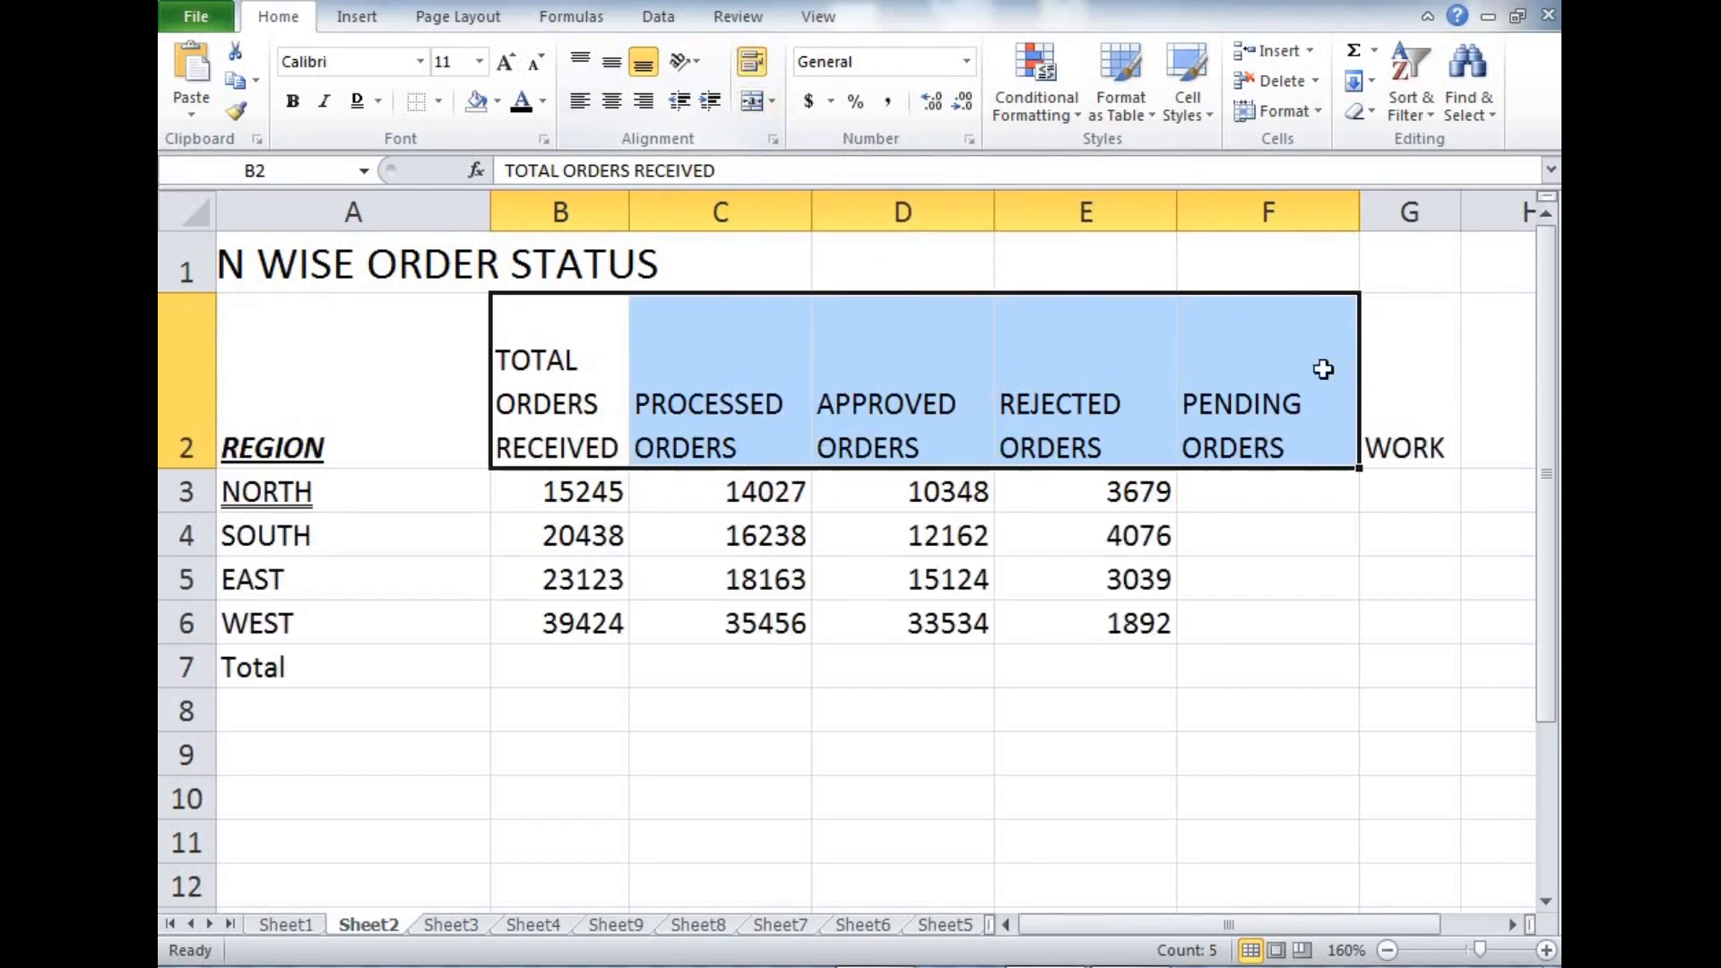
- Centre the headings in A2:G2 horizontally and vertically, and turn on text wrapping for cell C8
left_click(269, 358)
left_click_drag(492, 366, 1402, 386)
left_click(612, 101)
left_click(612, 62)
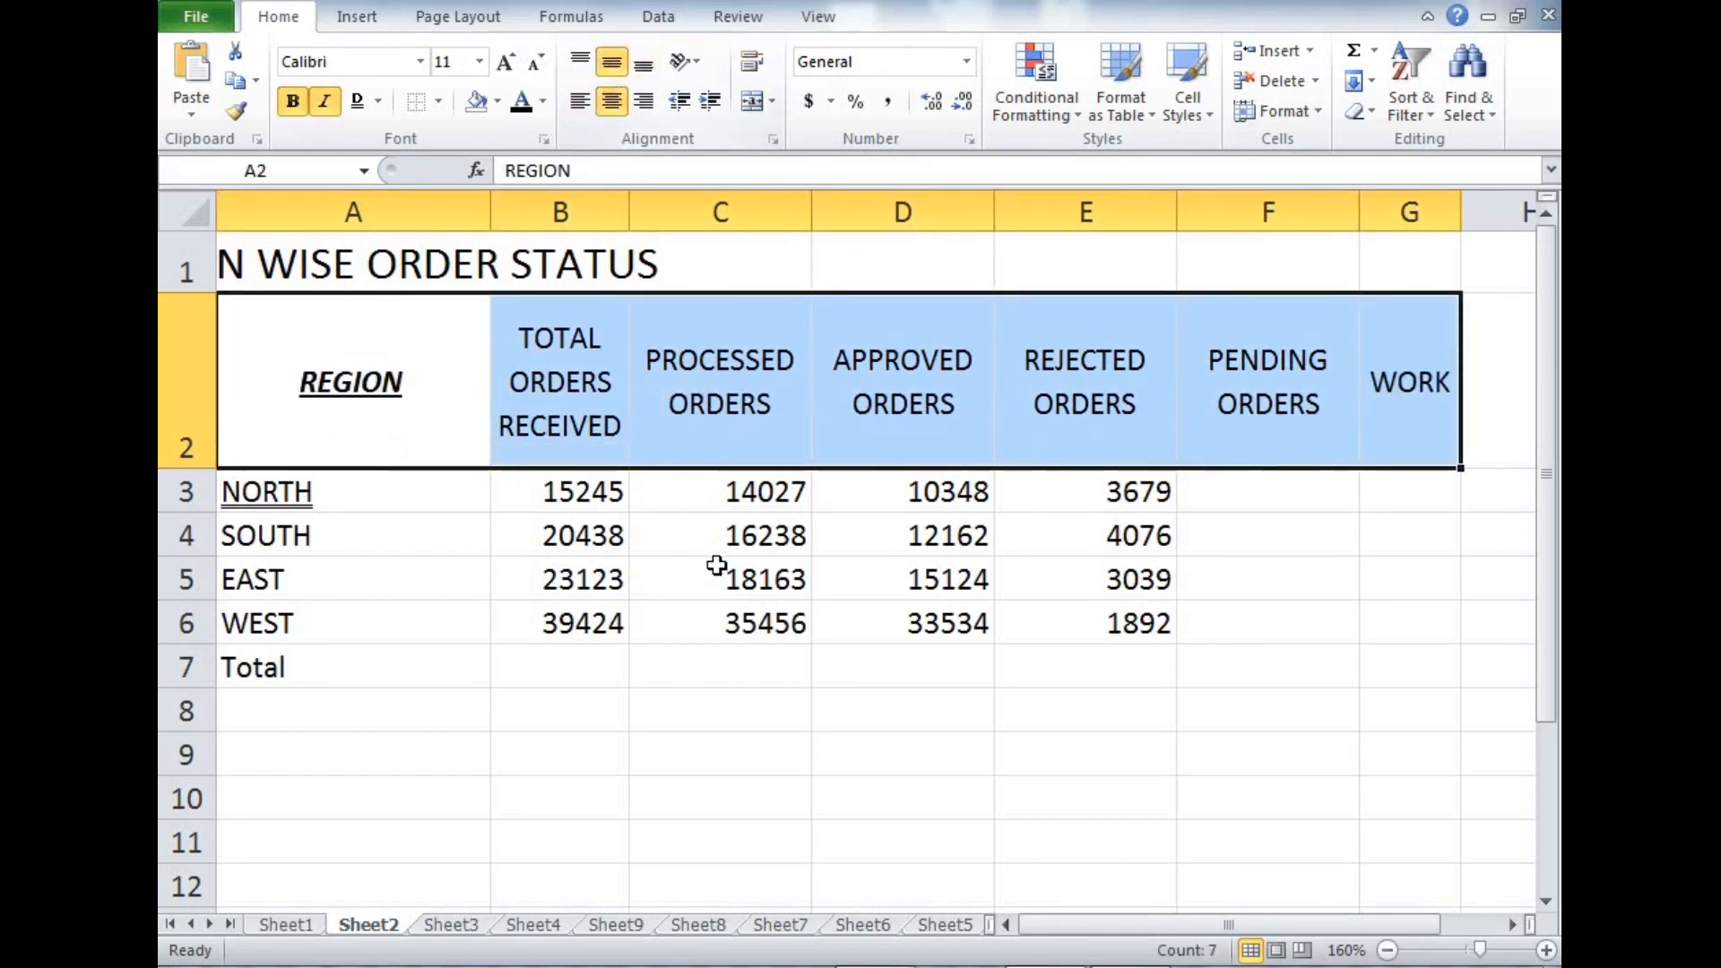
left_click(720, 710)
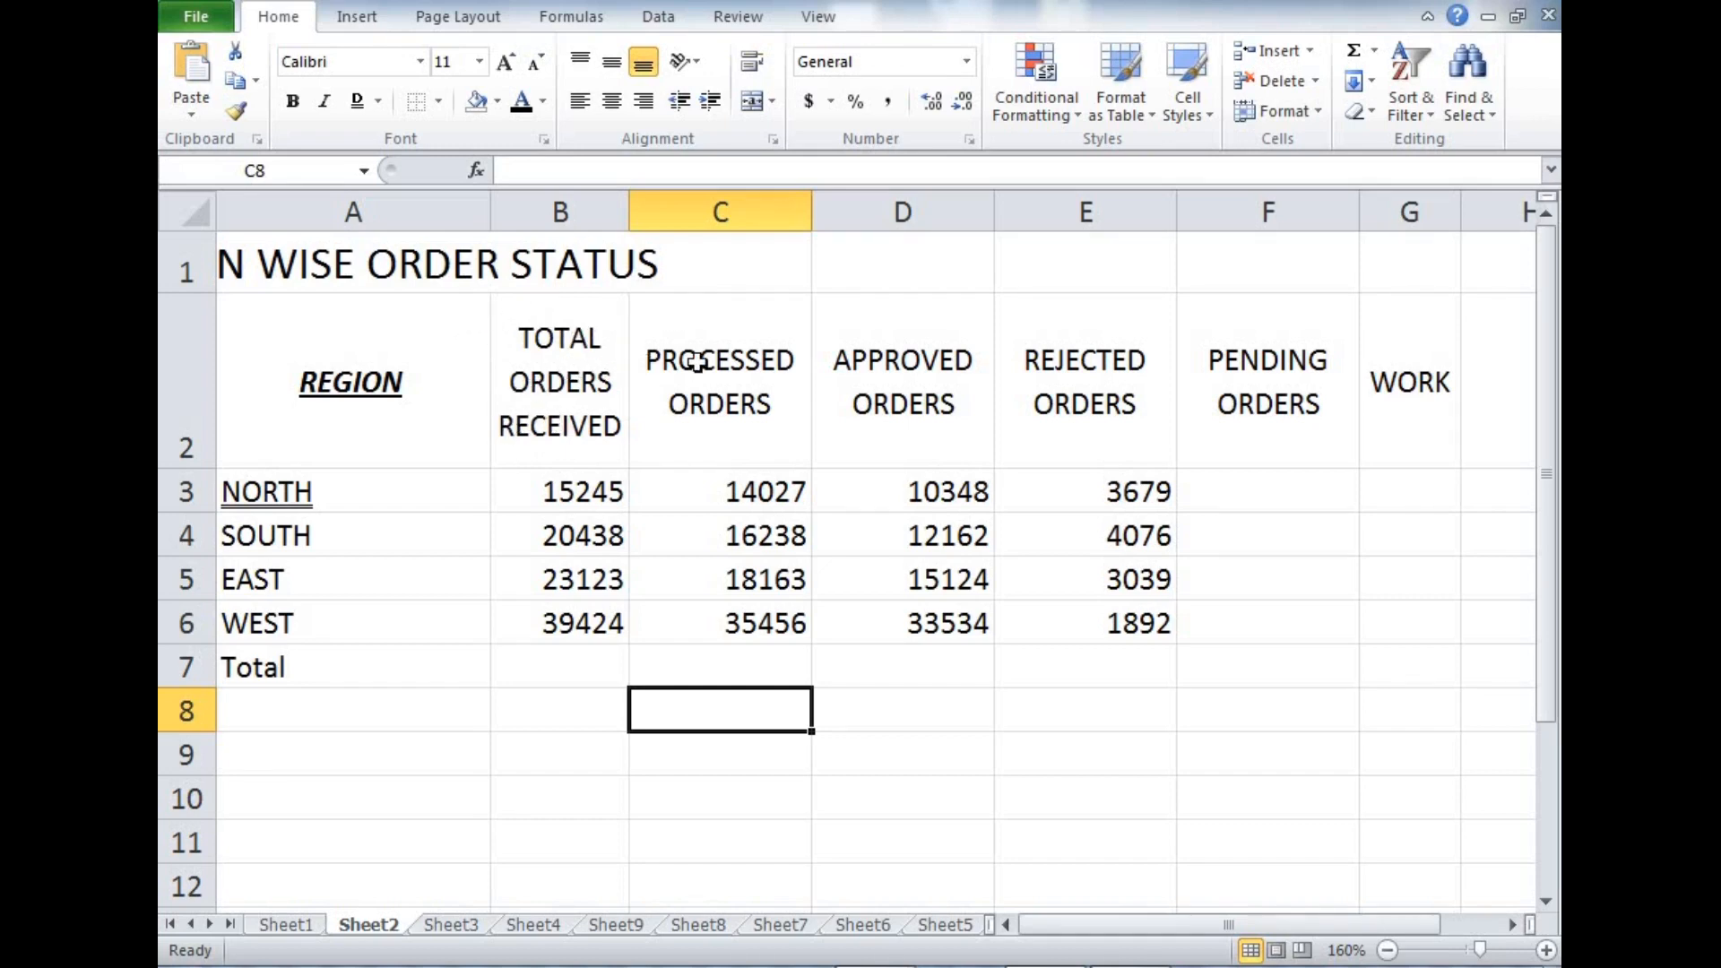
left_click(741, 59)
- Merge and centre the title REGION WISE ORDER STATUS across A1:G1
left_click_drag(259, 255, 1376, 245)
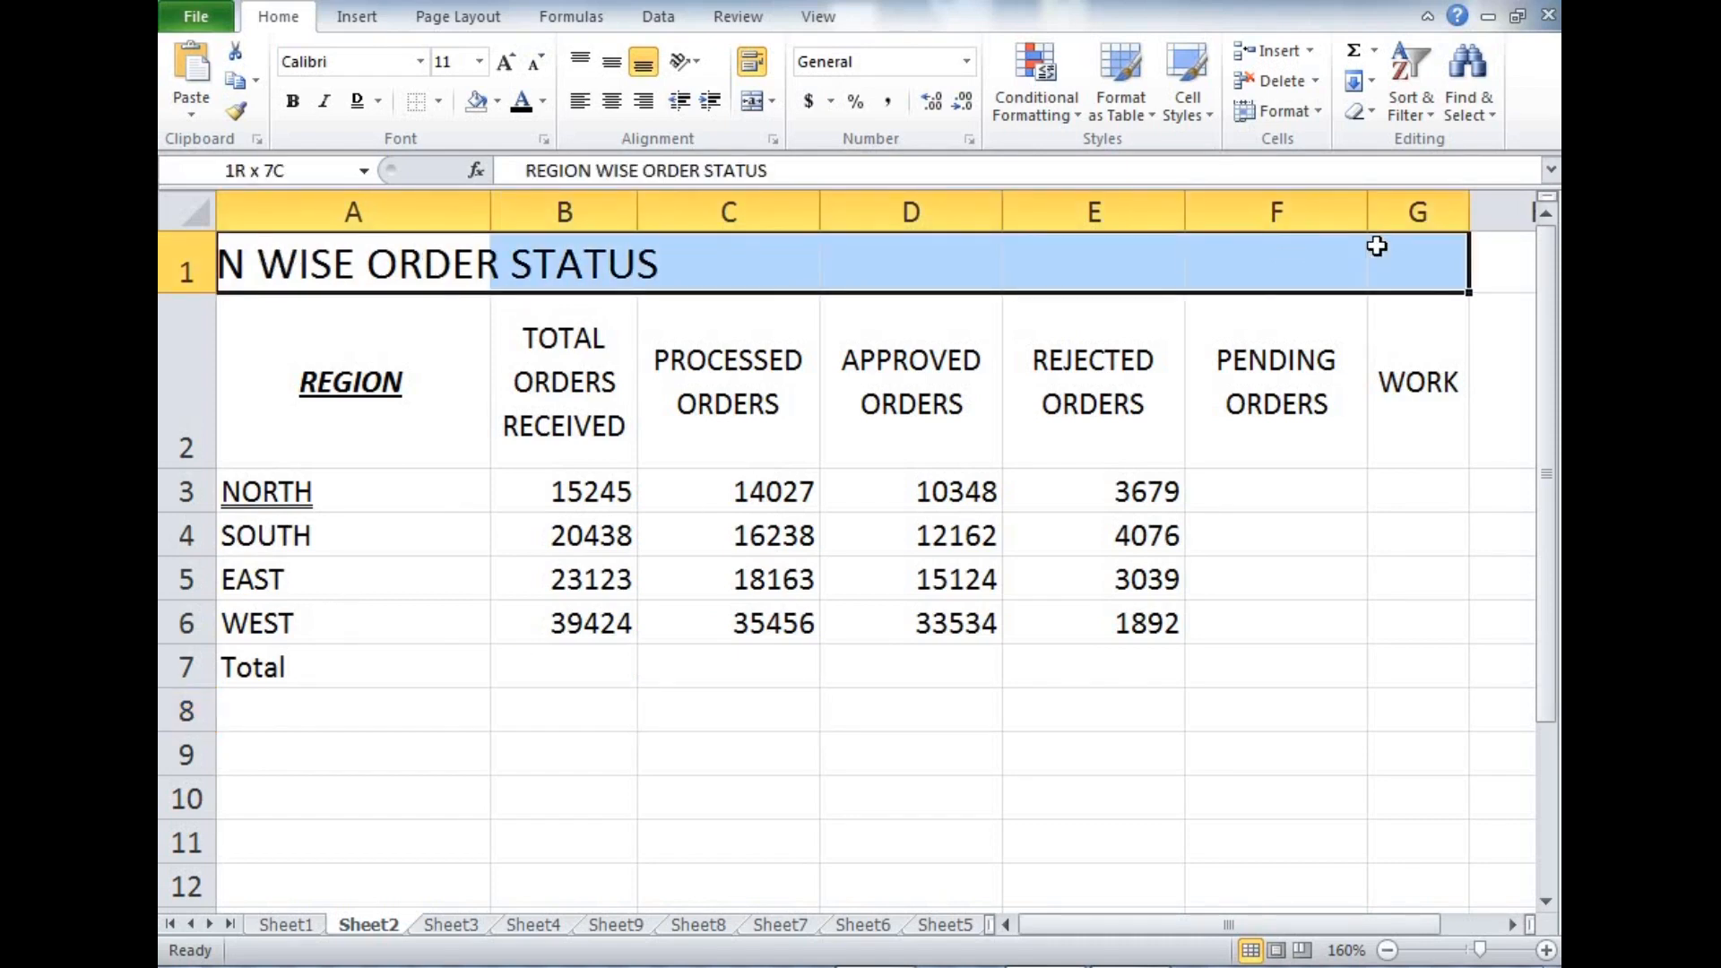
left_click(751, 98)
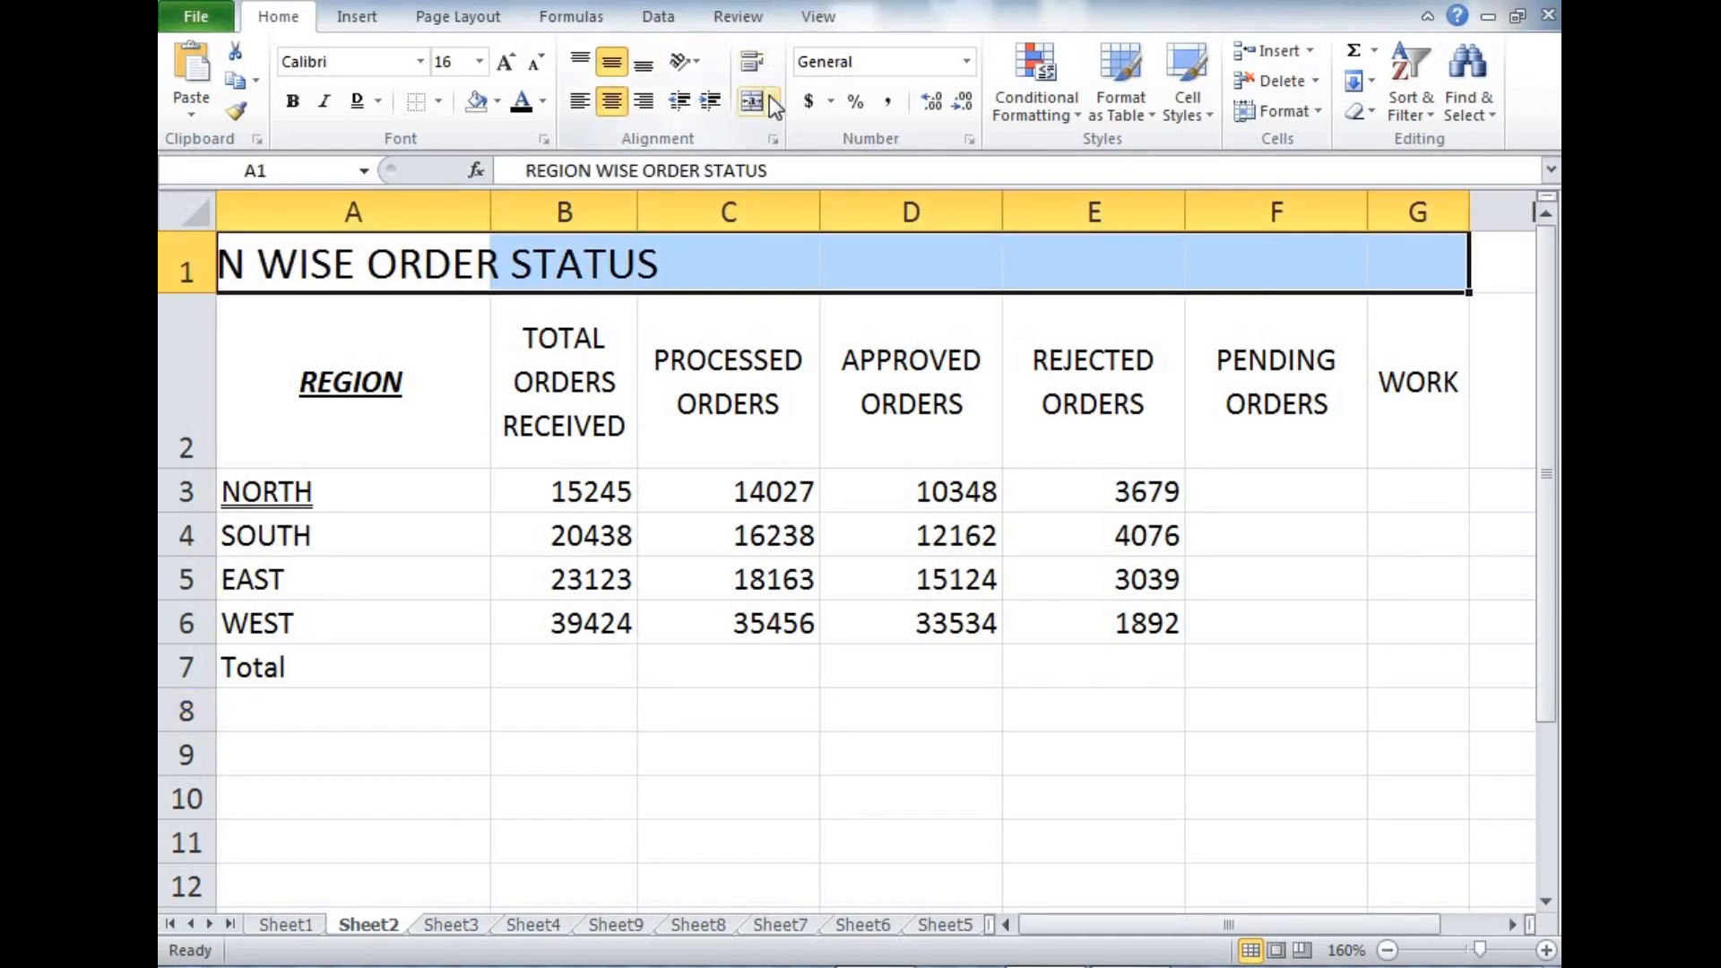
left_click(770, 101)
left_click(853, 133)
- Remove the bold, italic and underline formatting from the REGION heading in A2
left_click(385, 341)
key("ctrl+b")
key("ctrl+i")
key("ctrl+u")
left_click(407, 565)
- Apply all borders to the whole order table in A1:G7
left_click_drag(254, 258, 1045, 625)
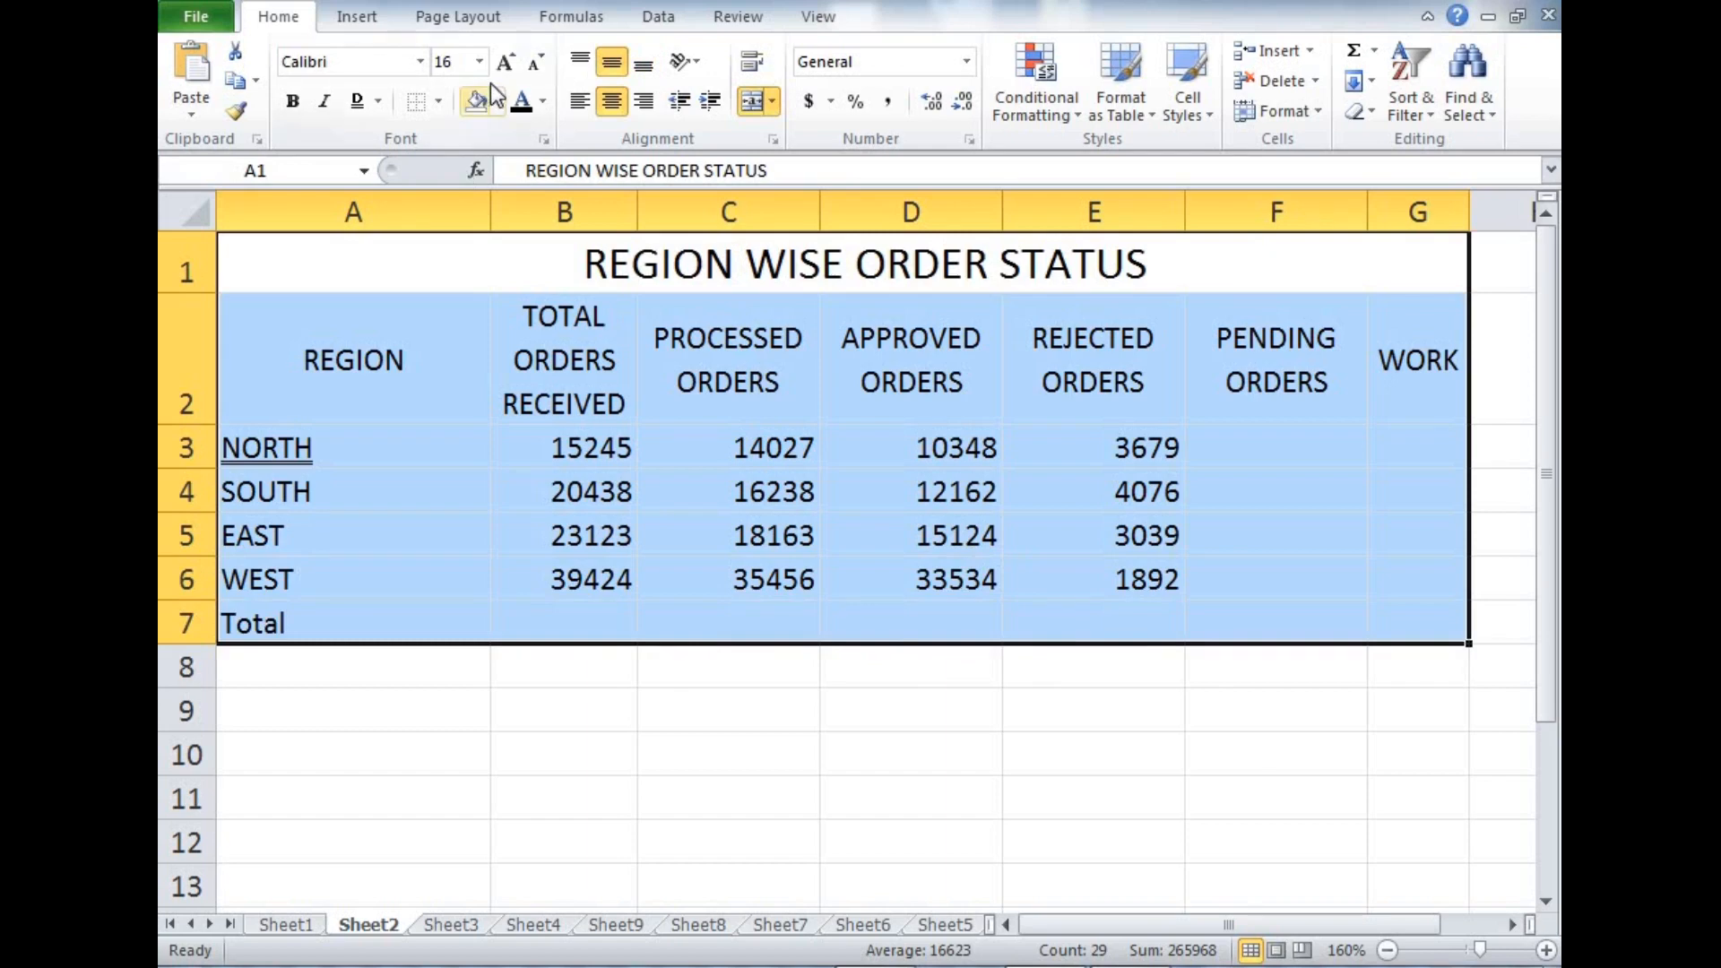
left_click(438, 100)
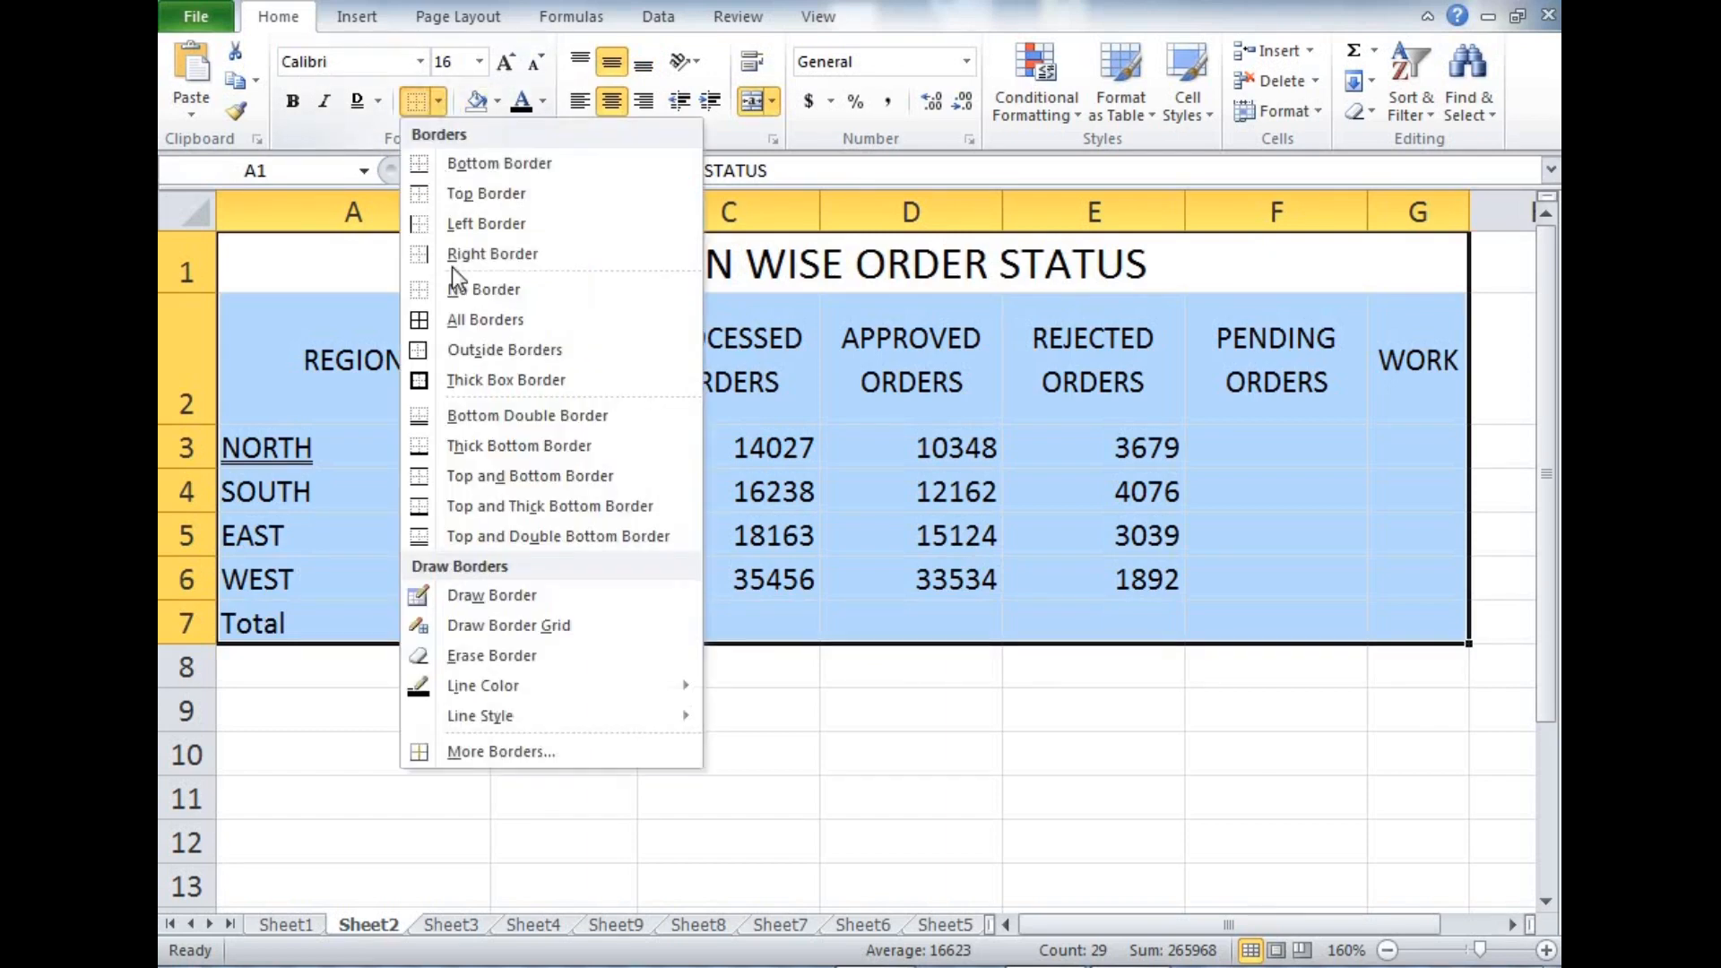
left_click(477, 319)
left_click(747, 622)
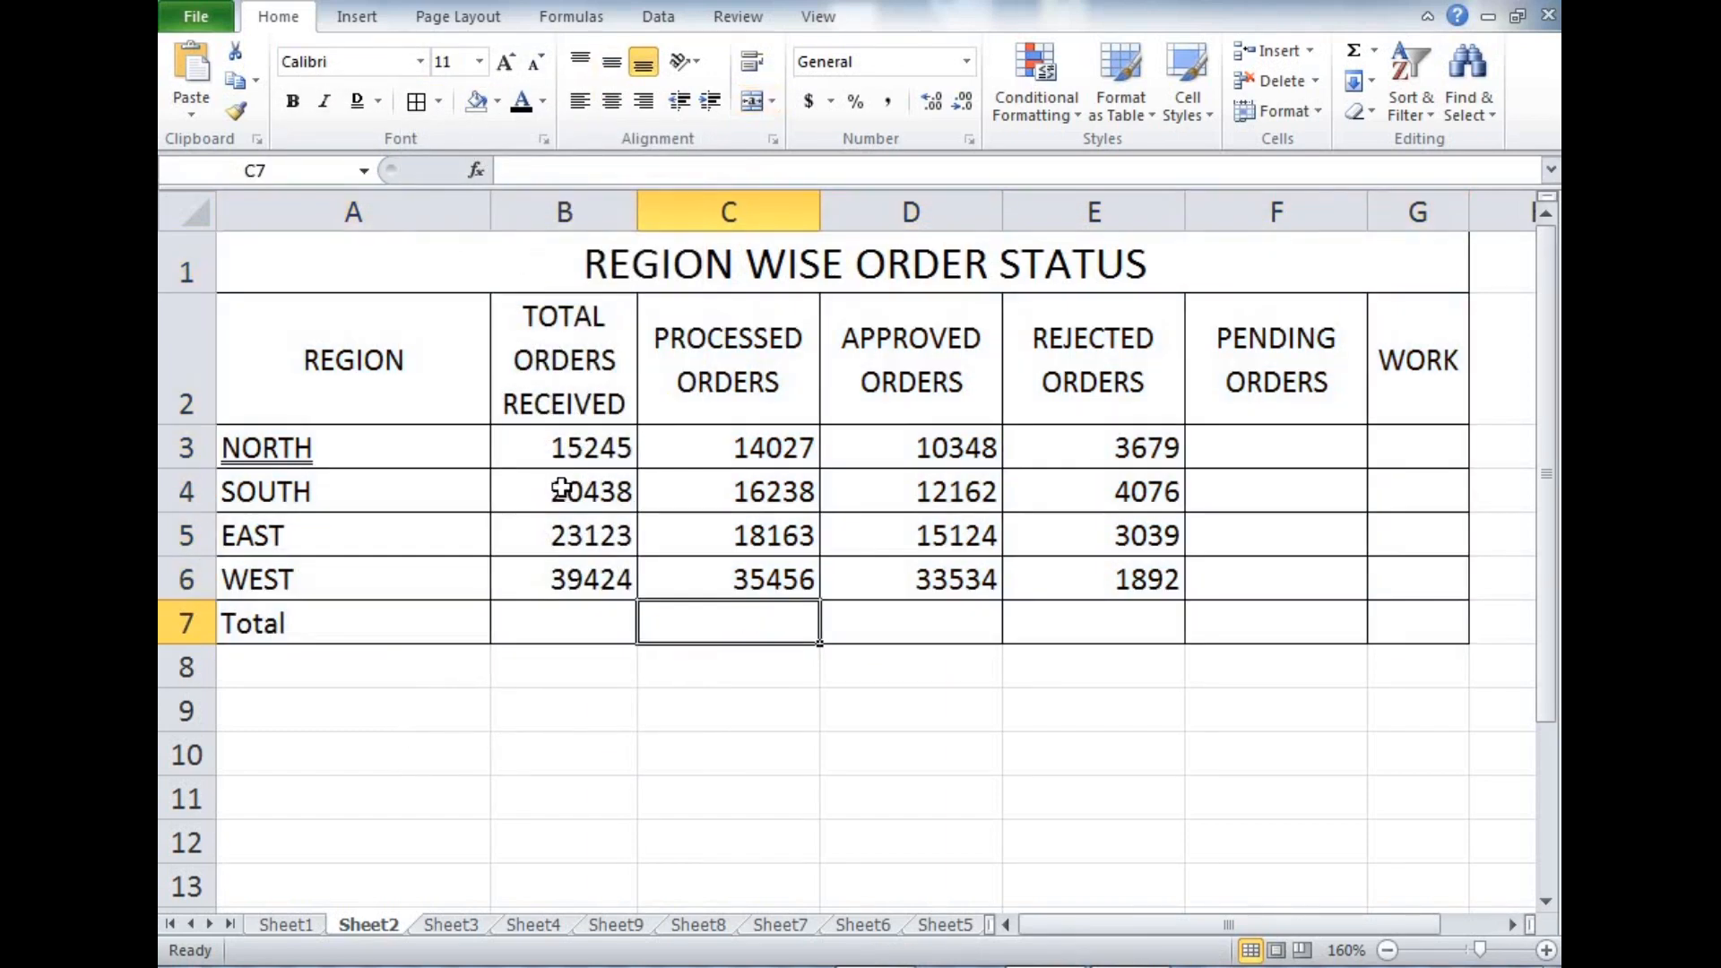
- Fill the merged title cell with a light orange theme colour
left_click(414, 260)
left_click(498, 100)
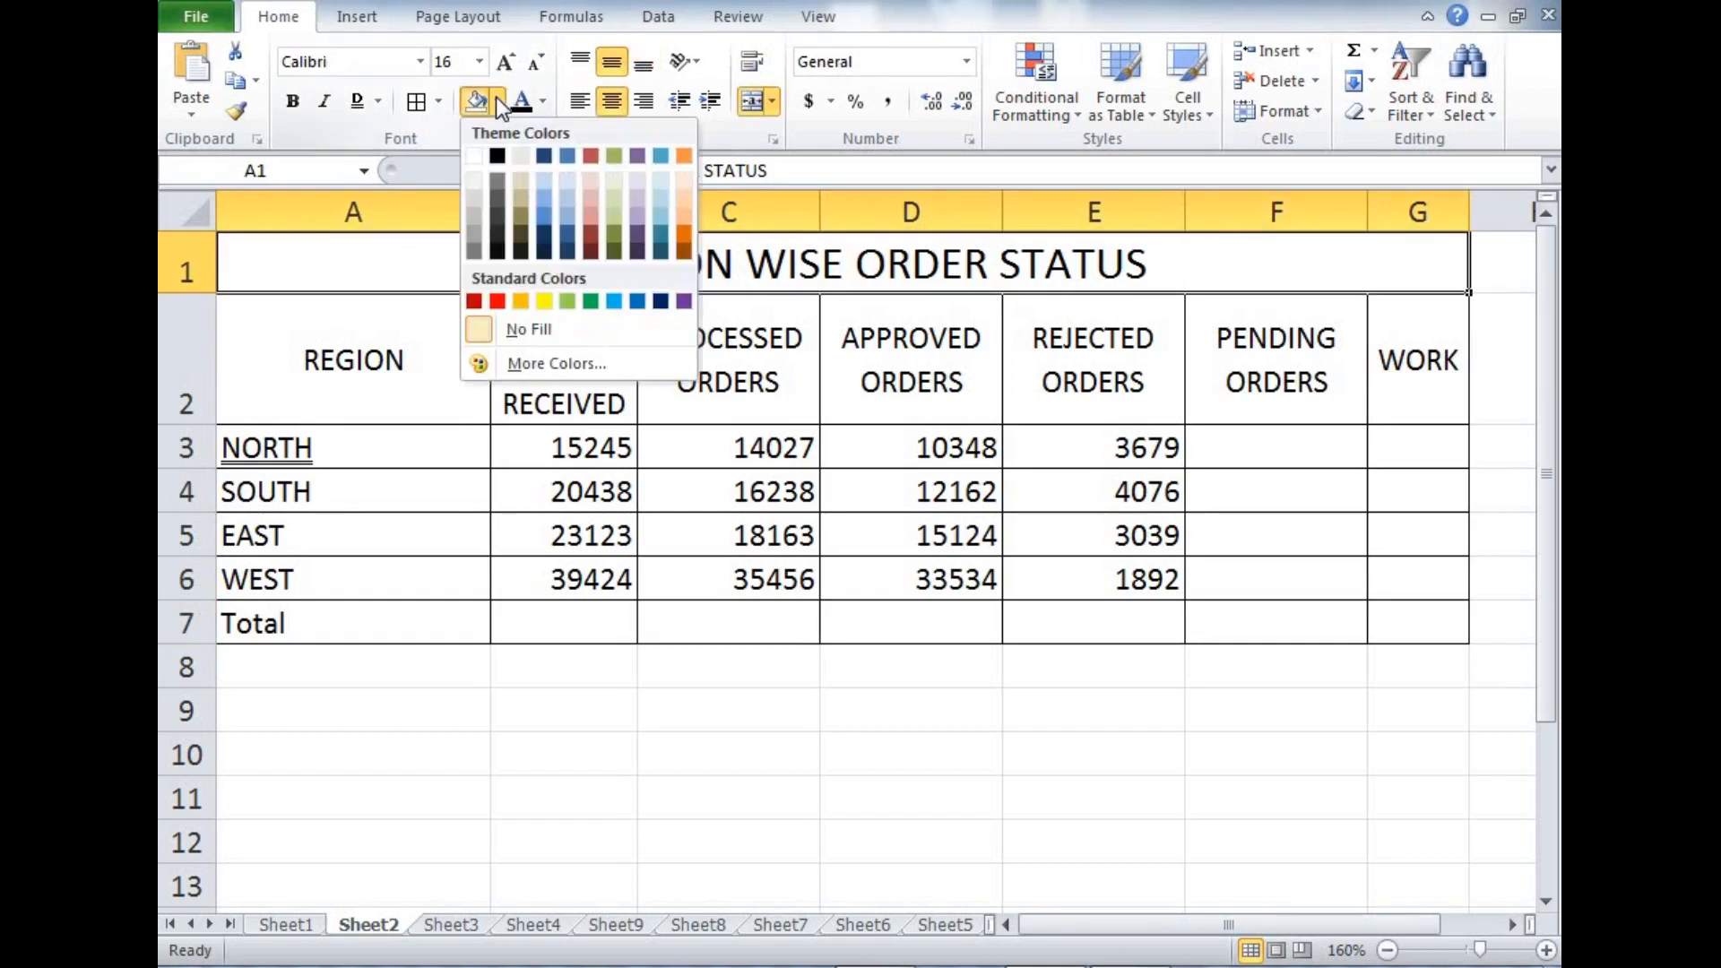
left_click(685, 200)
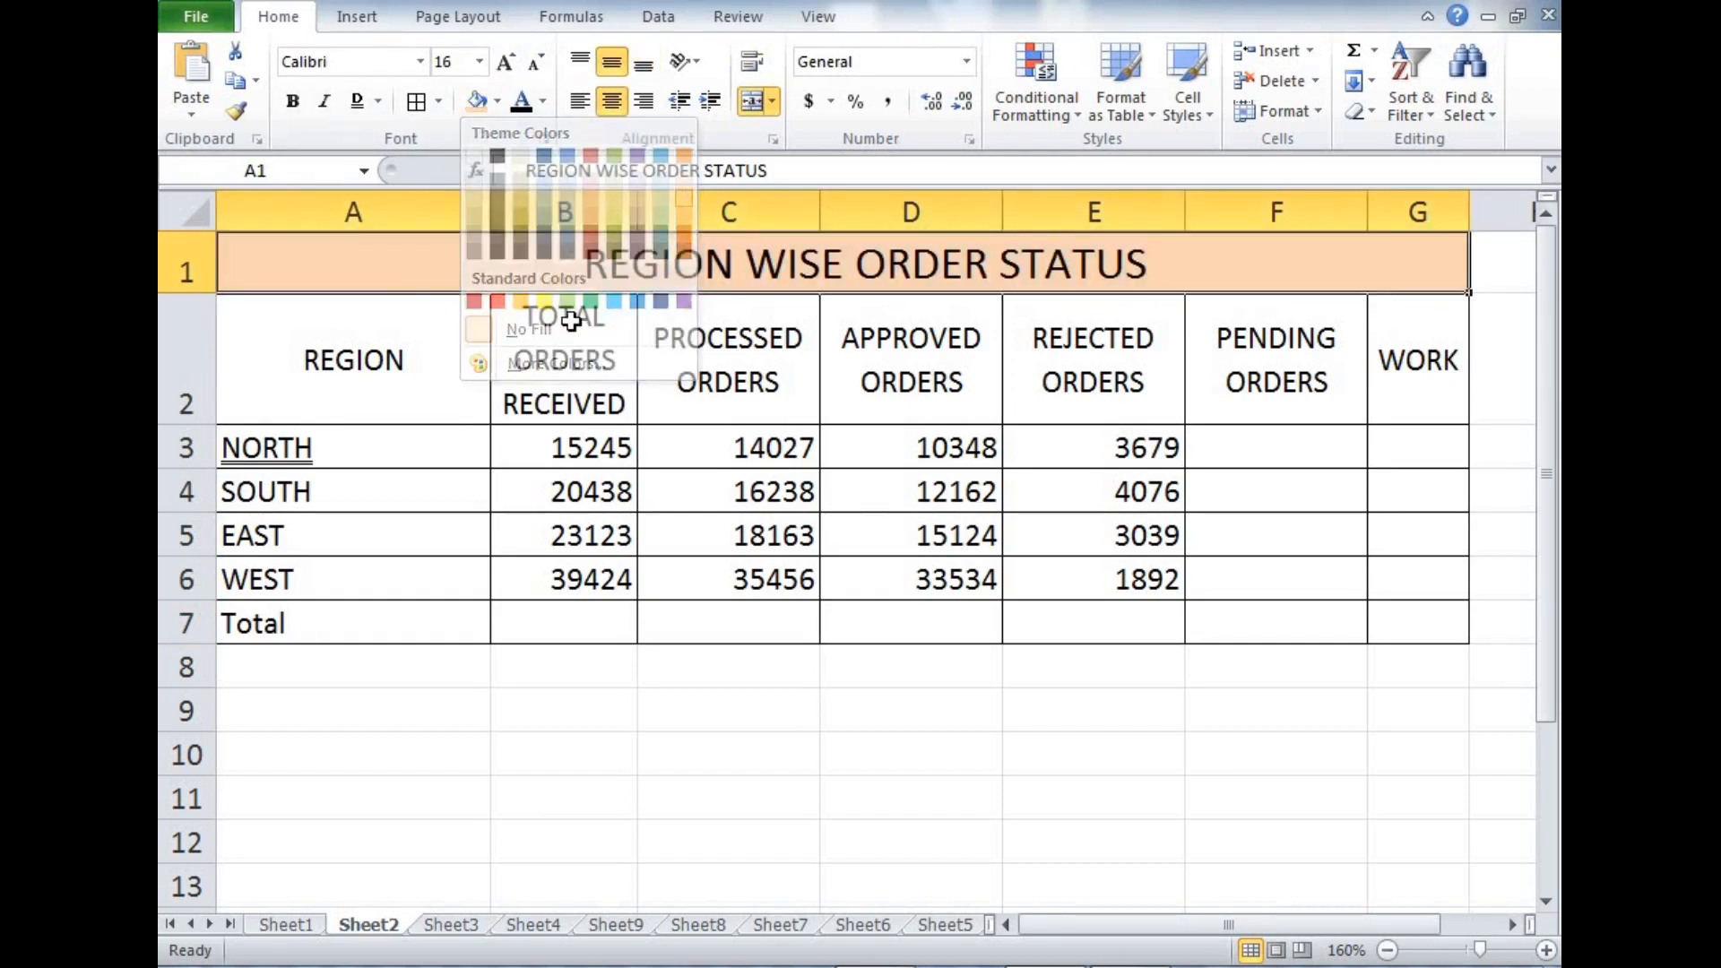
- Fill the headings in A2:G2 with a light aqua theme colour
left_click_drag(358, 345, 1420, 359)
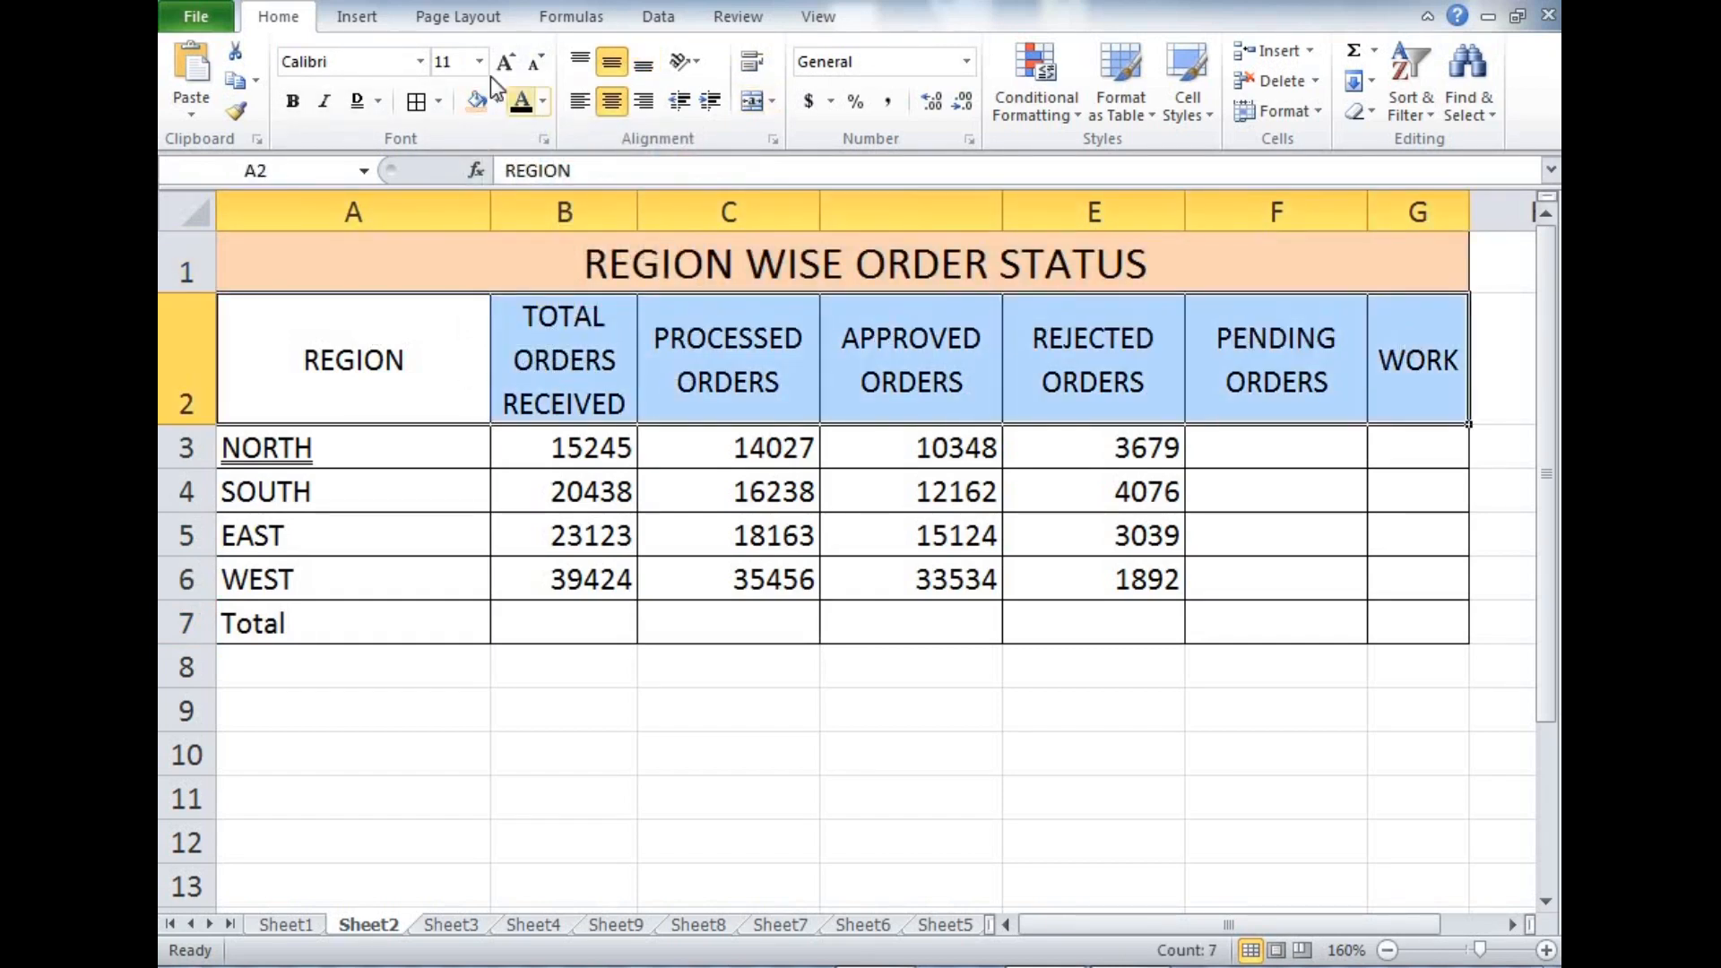
left_click(500, 101)
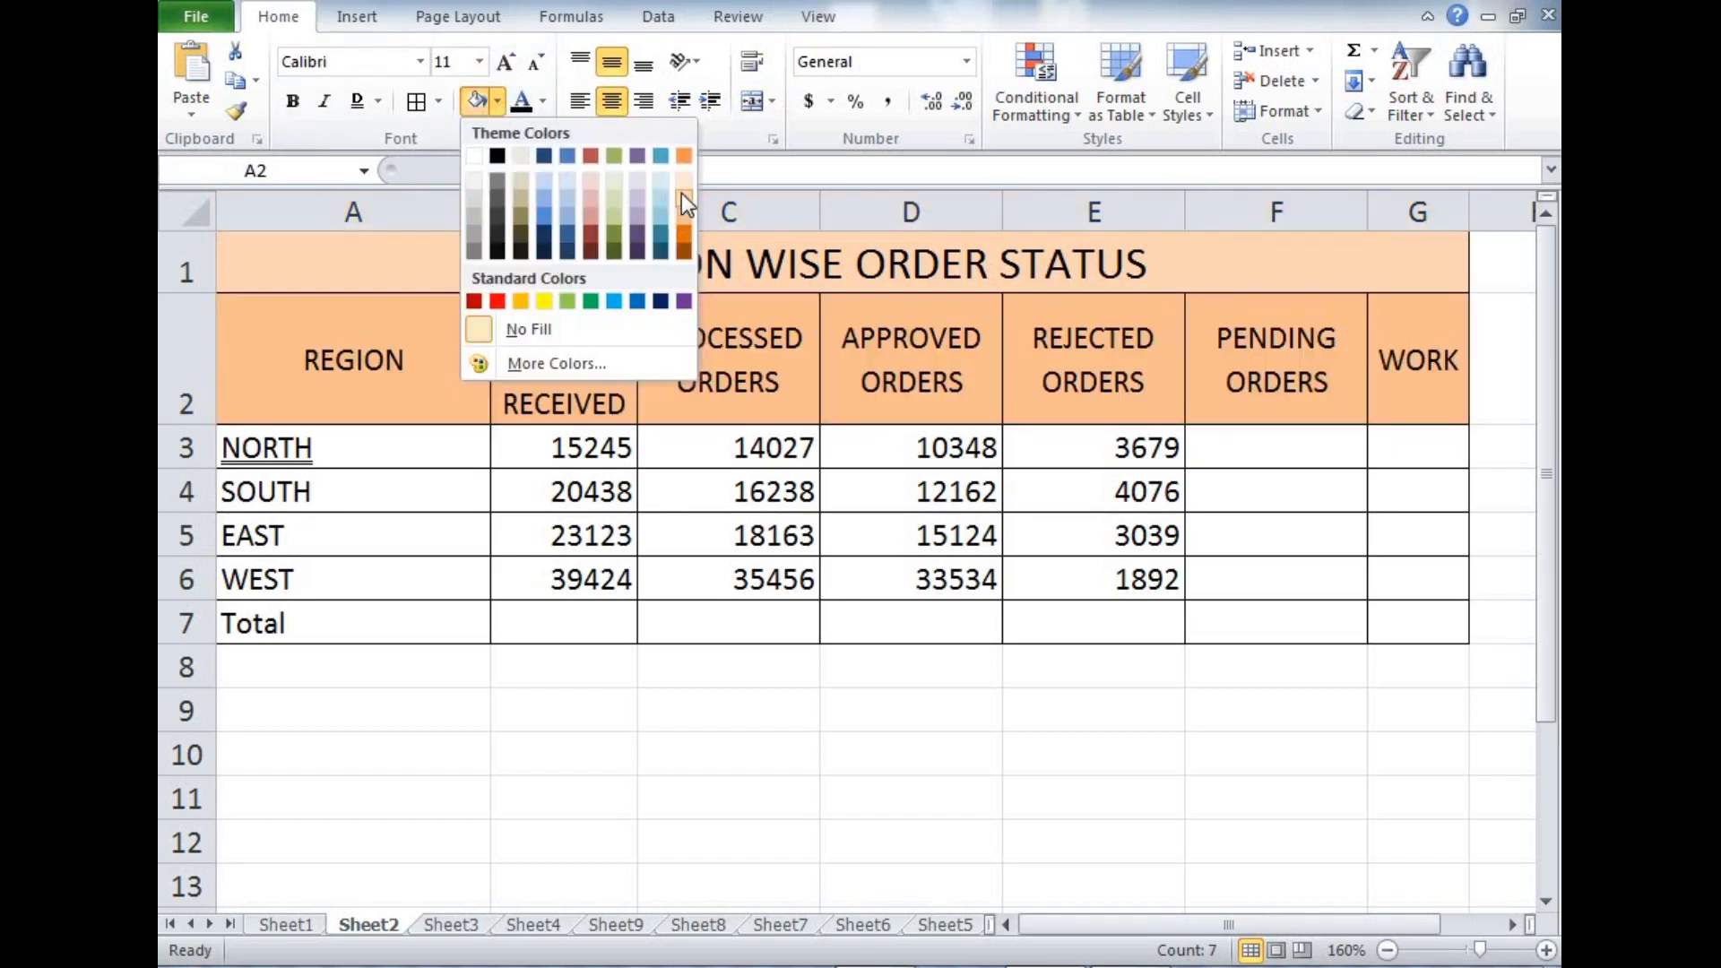
left_click(660, 184)
left_click(770, 739)
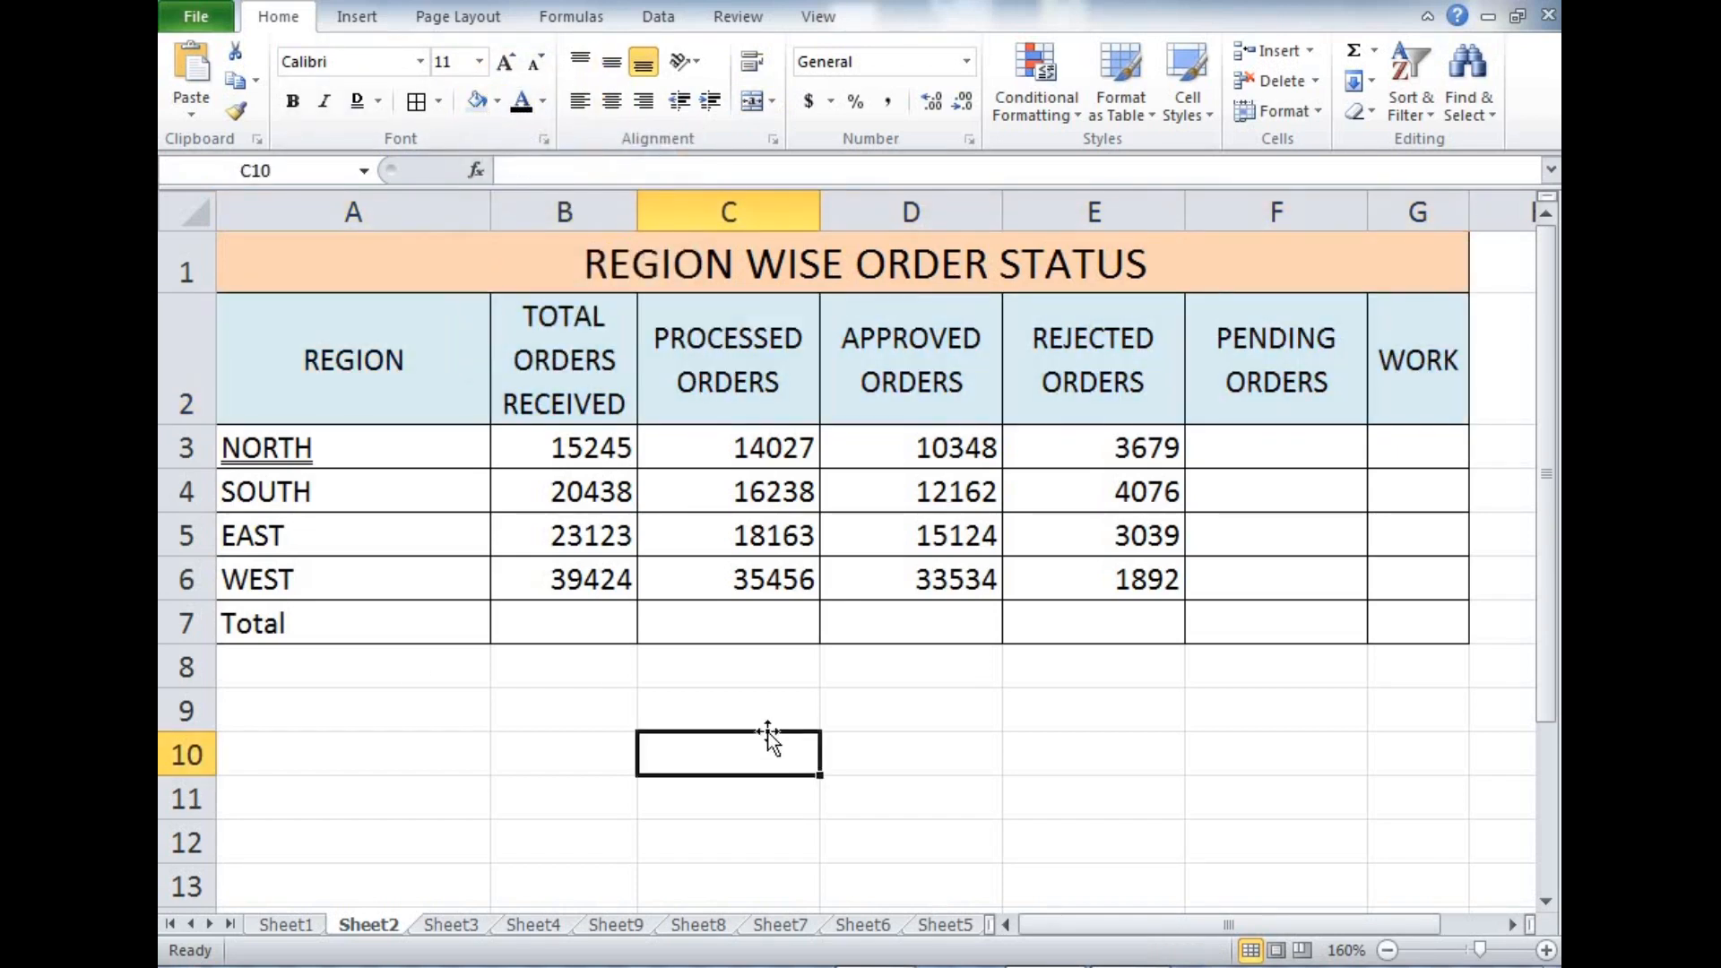
- Make the headings in A2:G2 bold, try enlarging them to 16 points and return them to 11 points
left_click_drag(294, 377, 1403, 355)
left_click(299, 105)
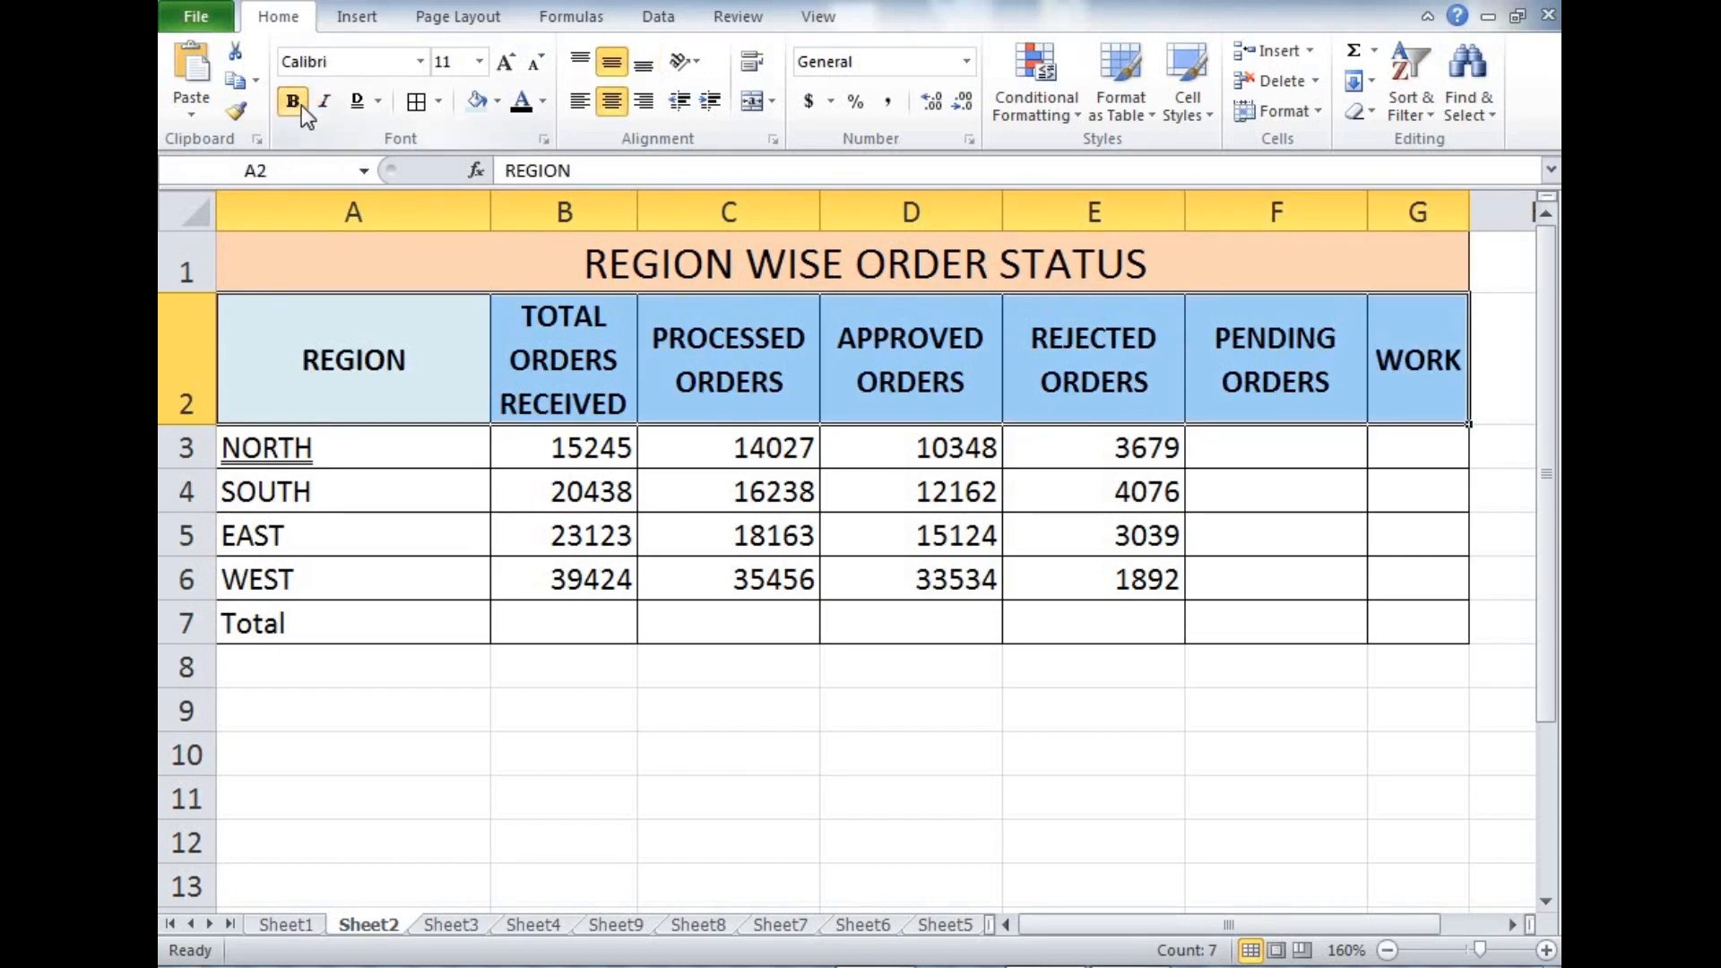
left_click(504, 62)
left_click(504, 62)
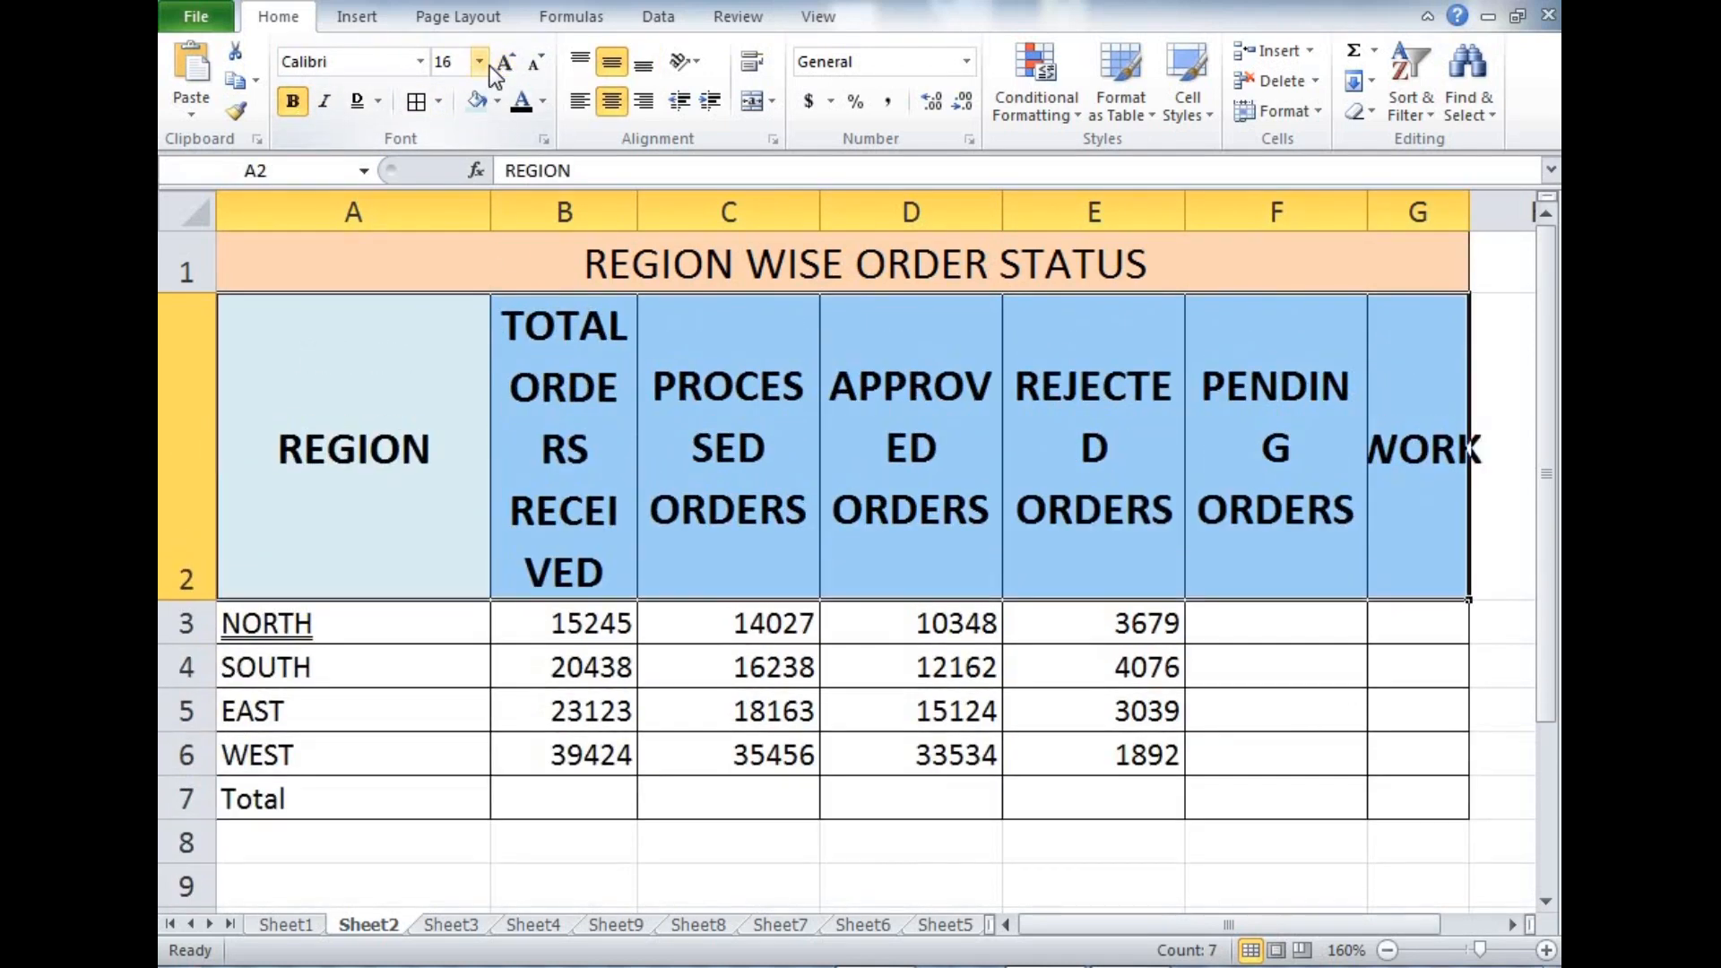
left_click(535, 62)
left_click(535, 63)
- Increase the font size of the merged title to 24 points
left_click(519, 262)
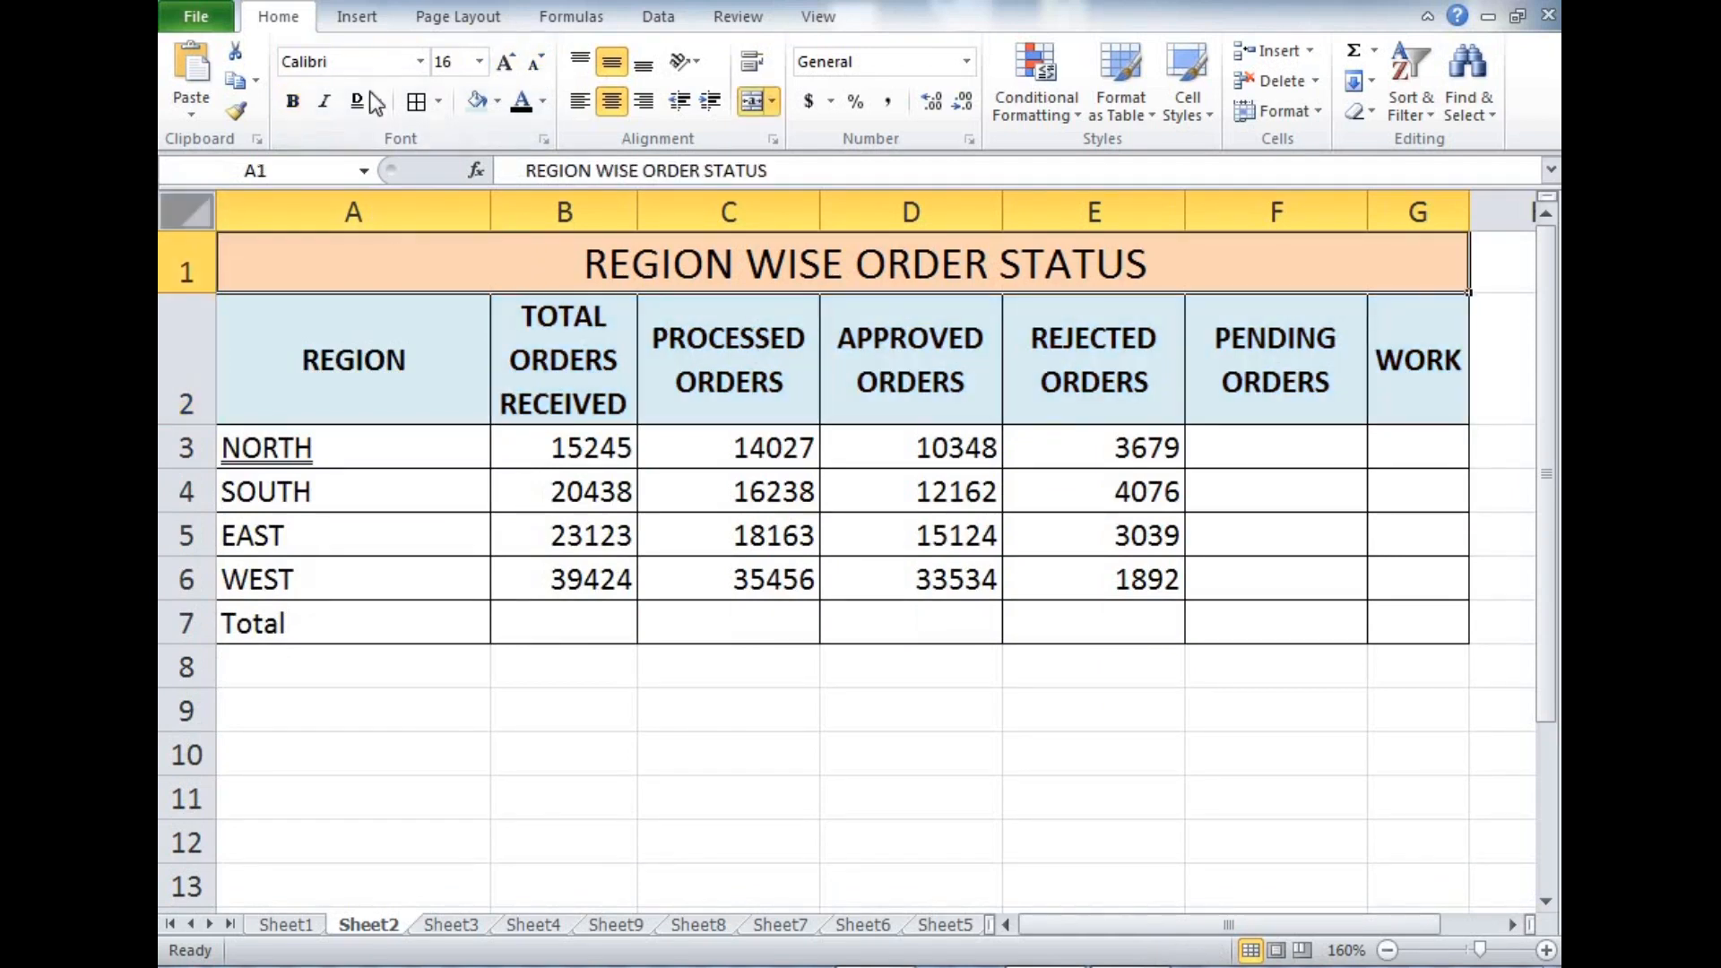
left_click(503, 62)
left_click(505, 63)
left_click(505, 62)
left_click(505, 63)
left_click(505, 63)
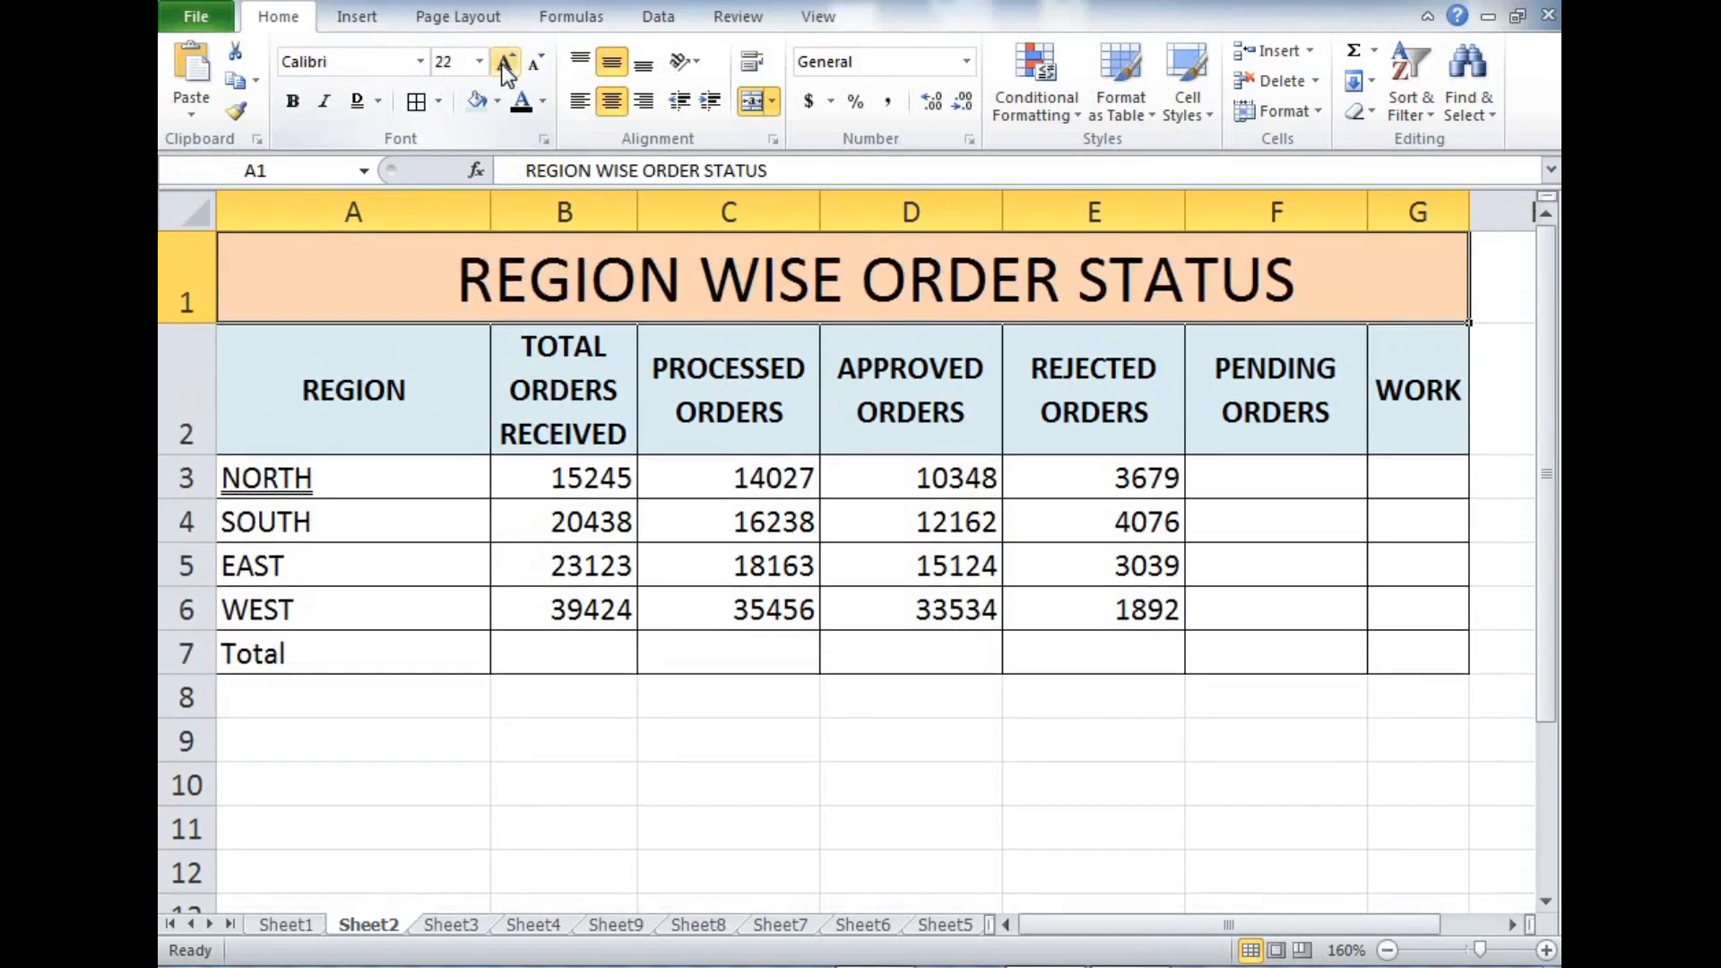
- Try the Aharoni font on the title and replace it with a heavy, high-contrast display font
left_click(420, 61)
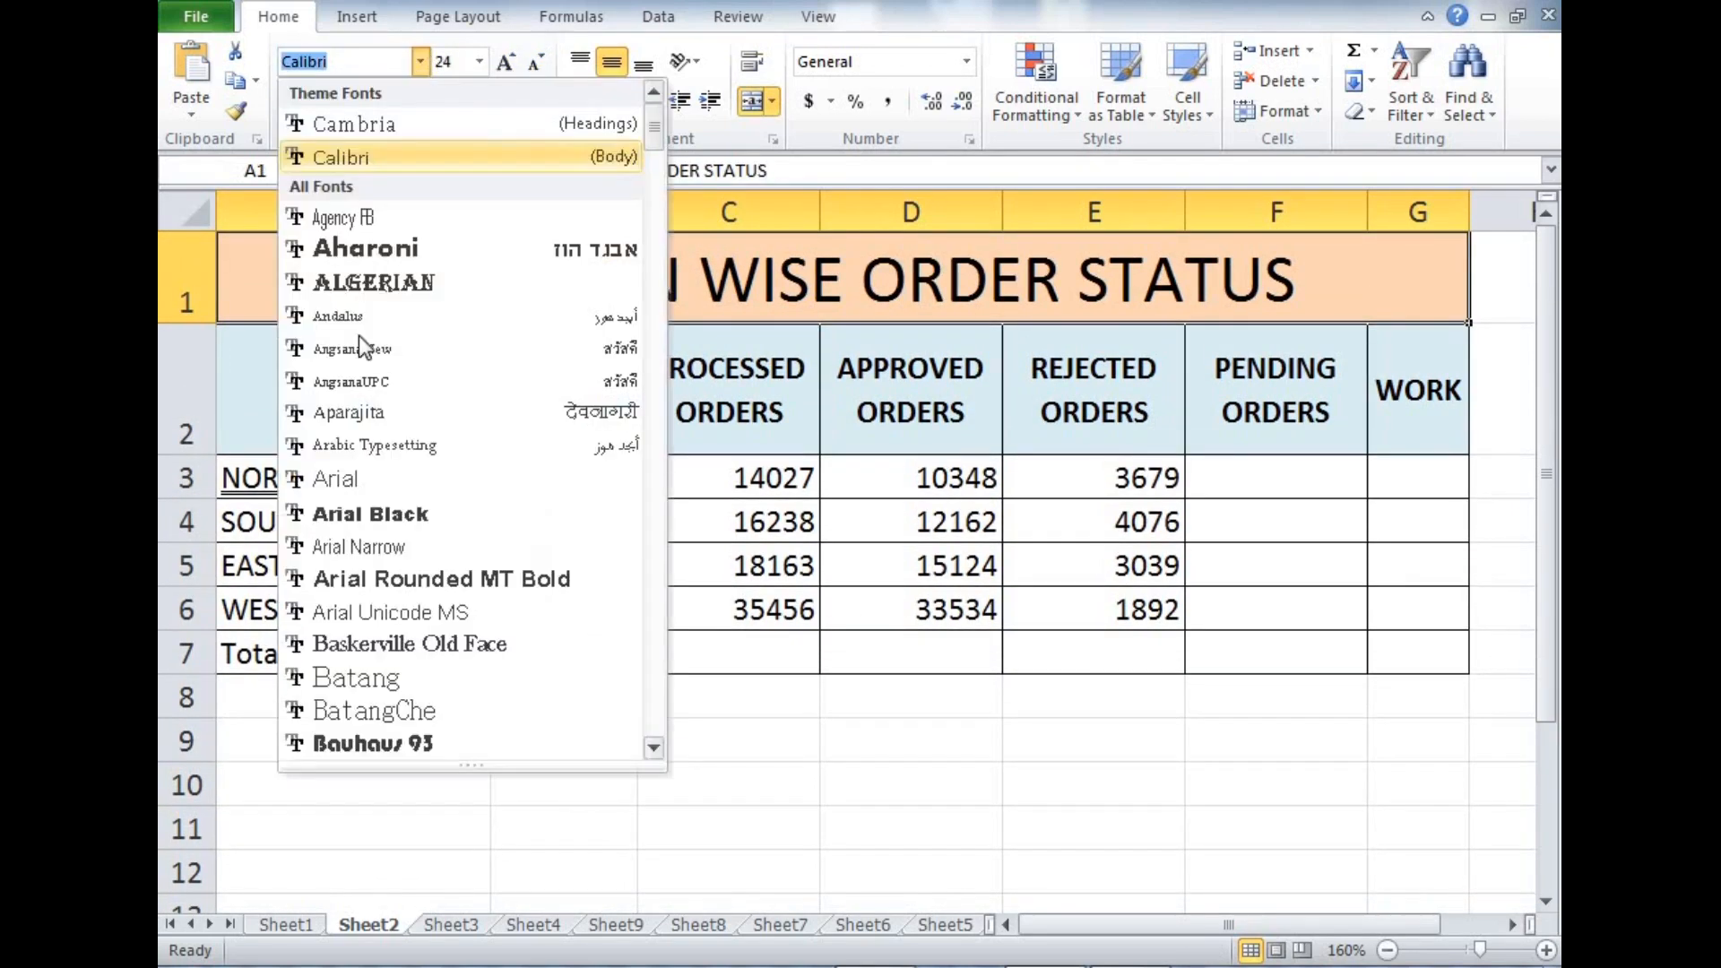
left_click(428, 248)
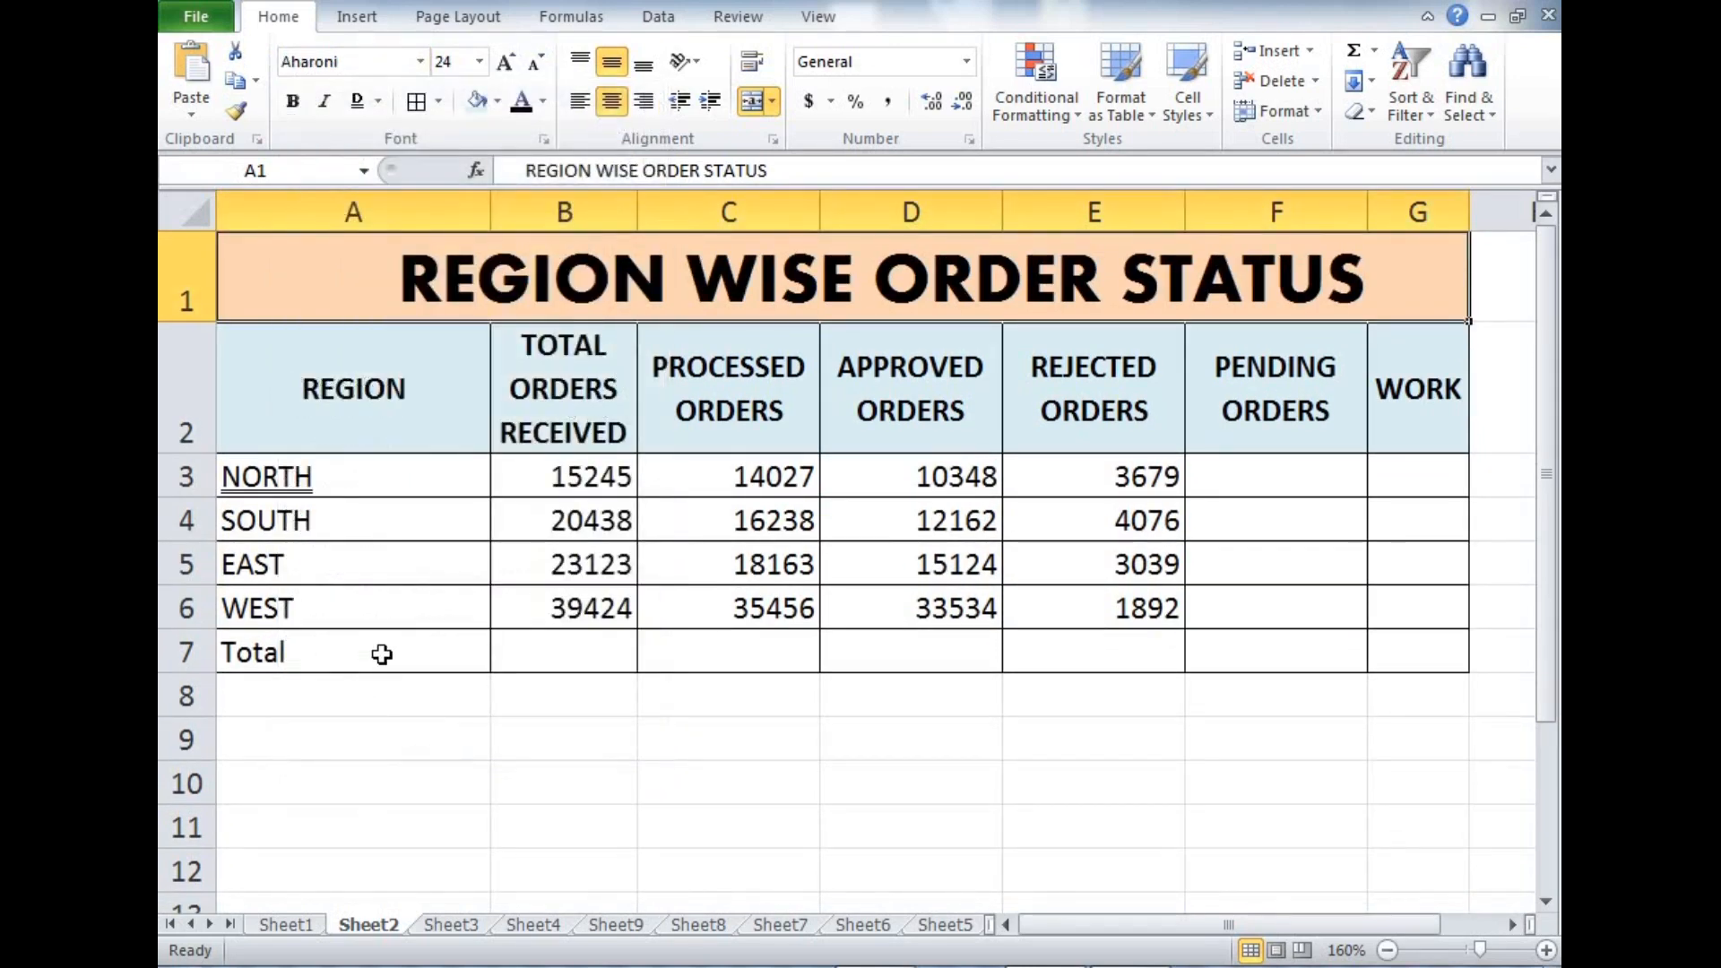
left_click(543, 101)
left_click(588, 99)
left_click(421, 61)
scroll(410, 393, "down", 6)
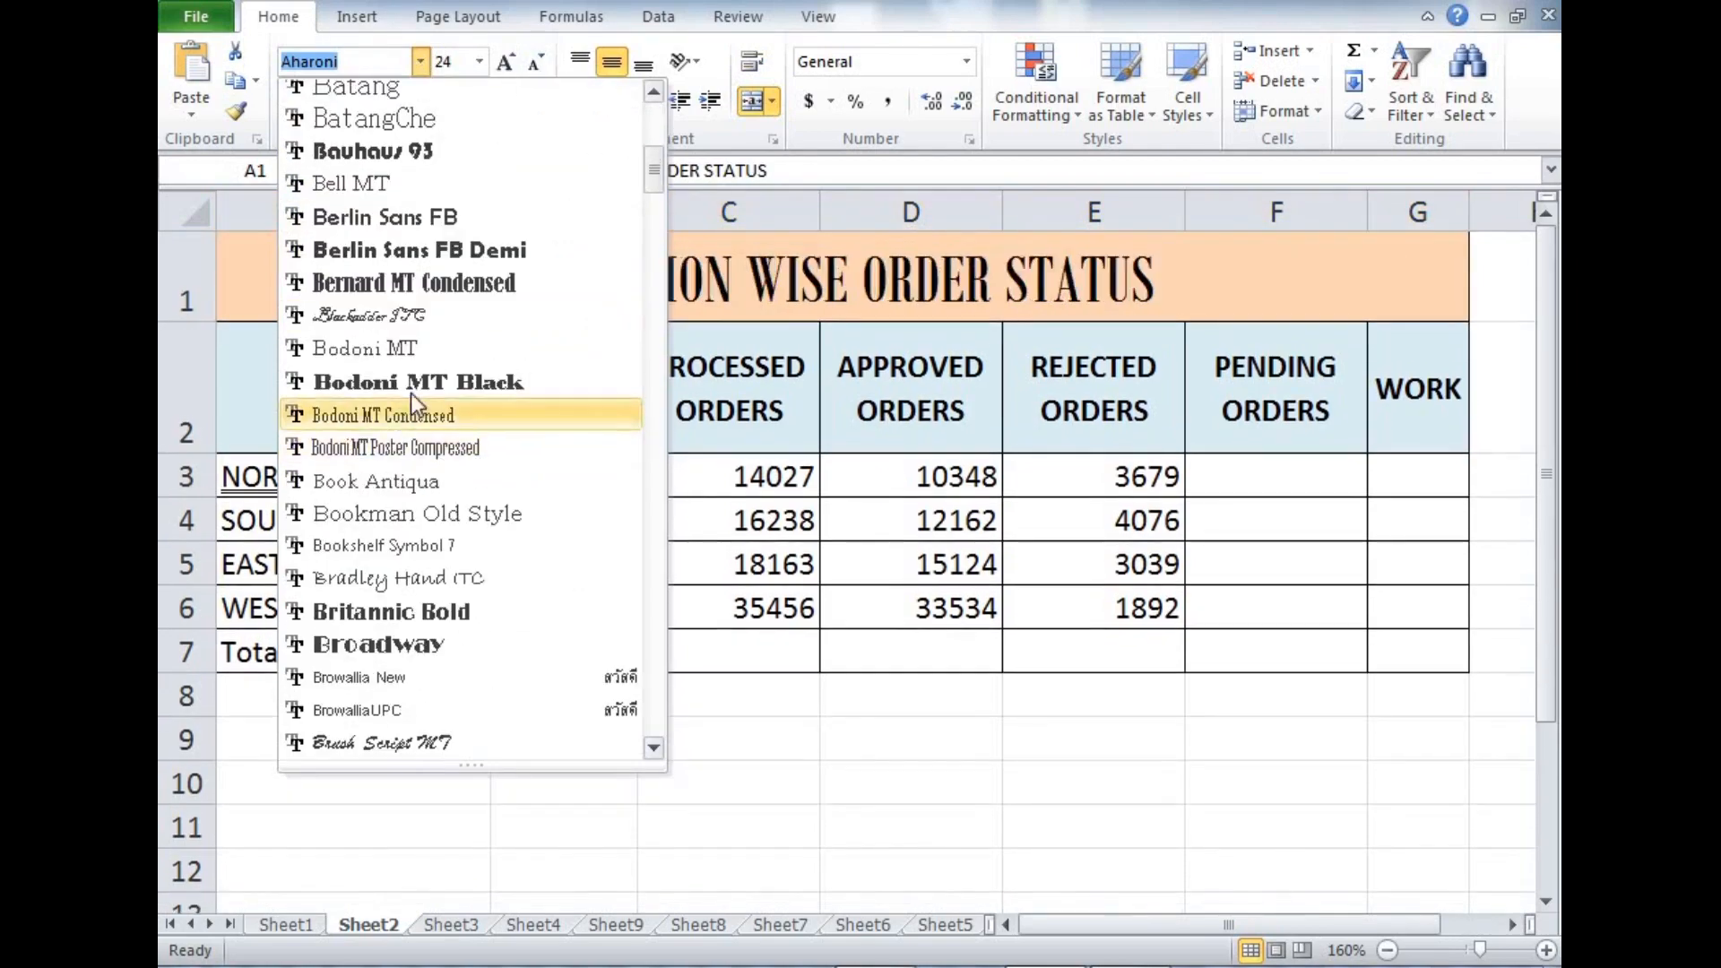
left_click(385, 714)
- Change the font of the headings in A2:G2 to a serif typeface
left_click_drag(354, 385, 1381, 382)
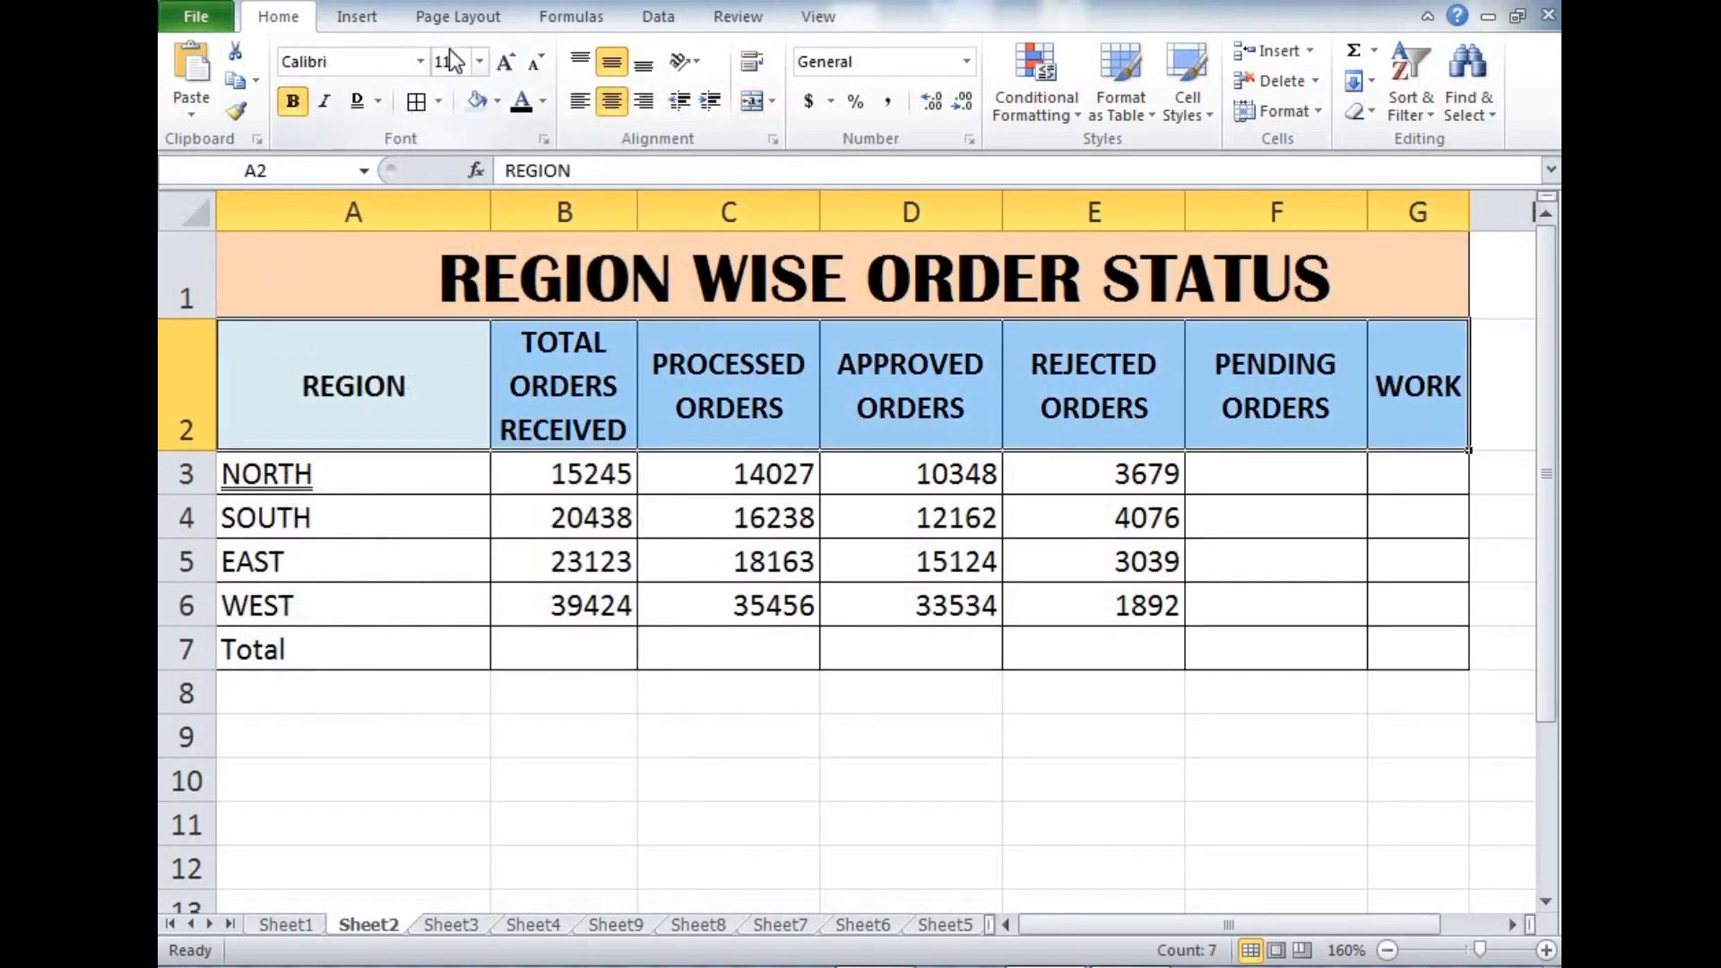
left_click(419, 61)
scroll(441, 358, "down", 10)
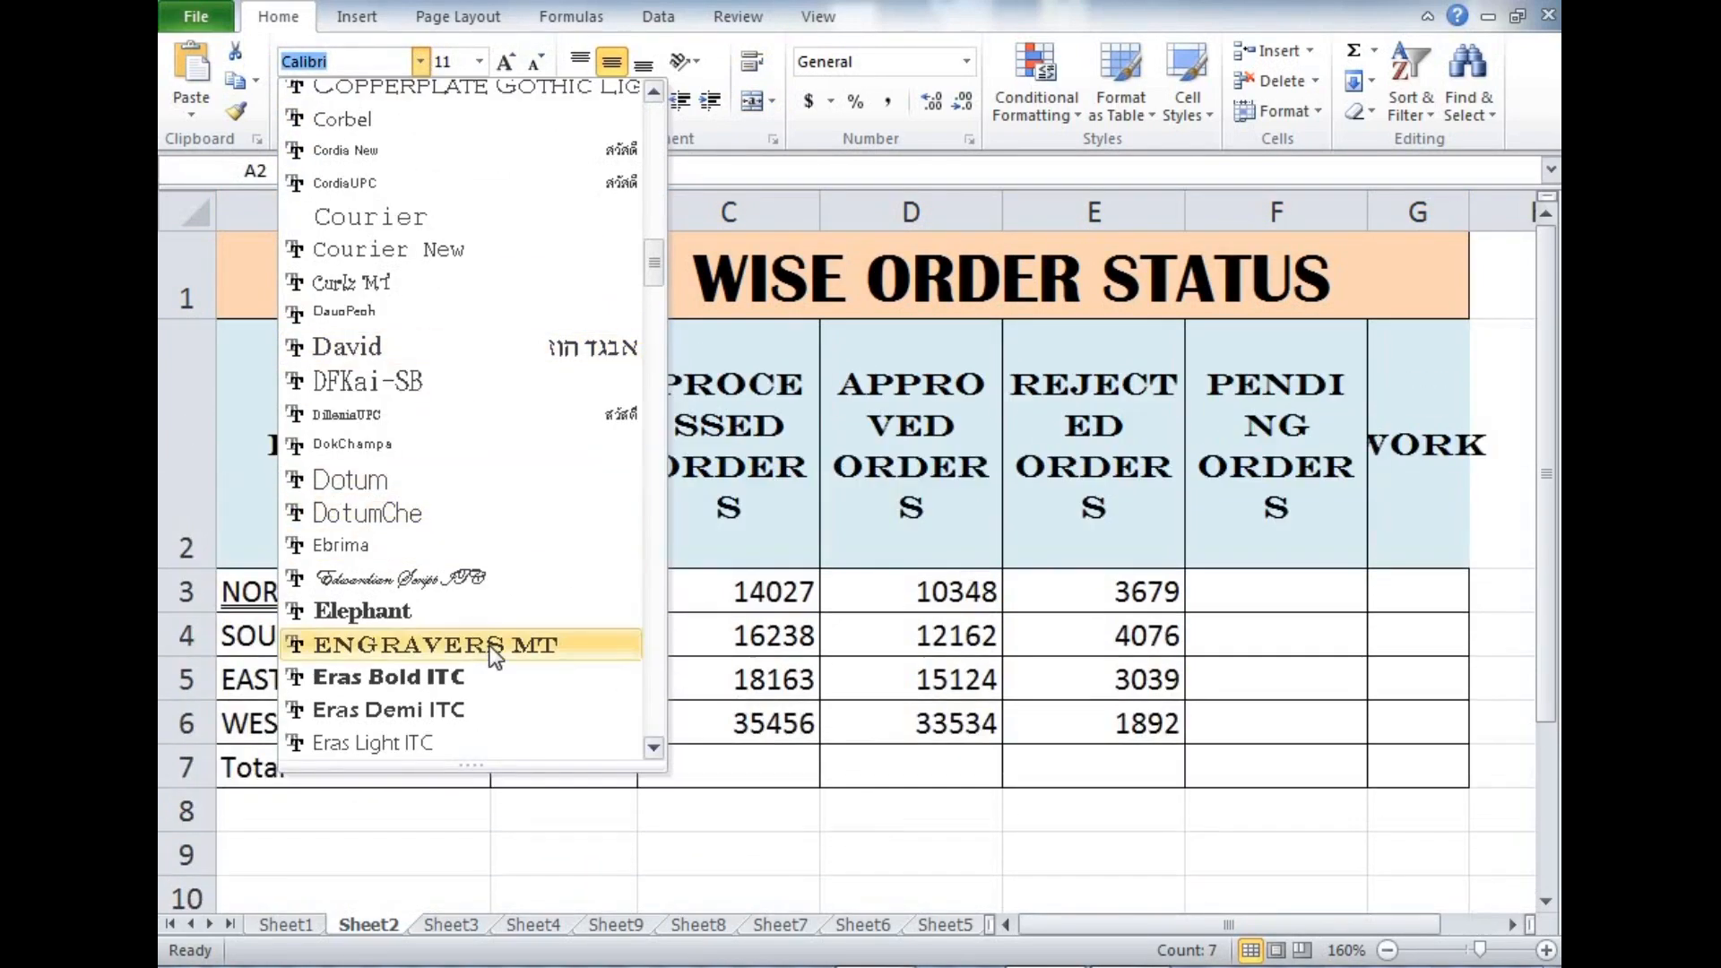
scroll(502, 699, "down", 9)
left_click(457, 546)
left_click(563, 779)
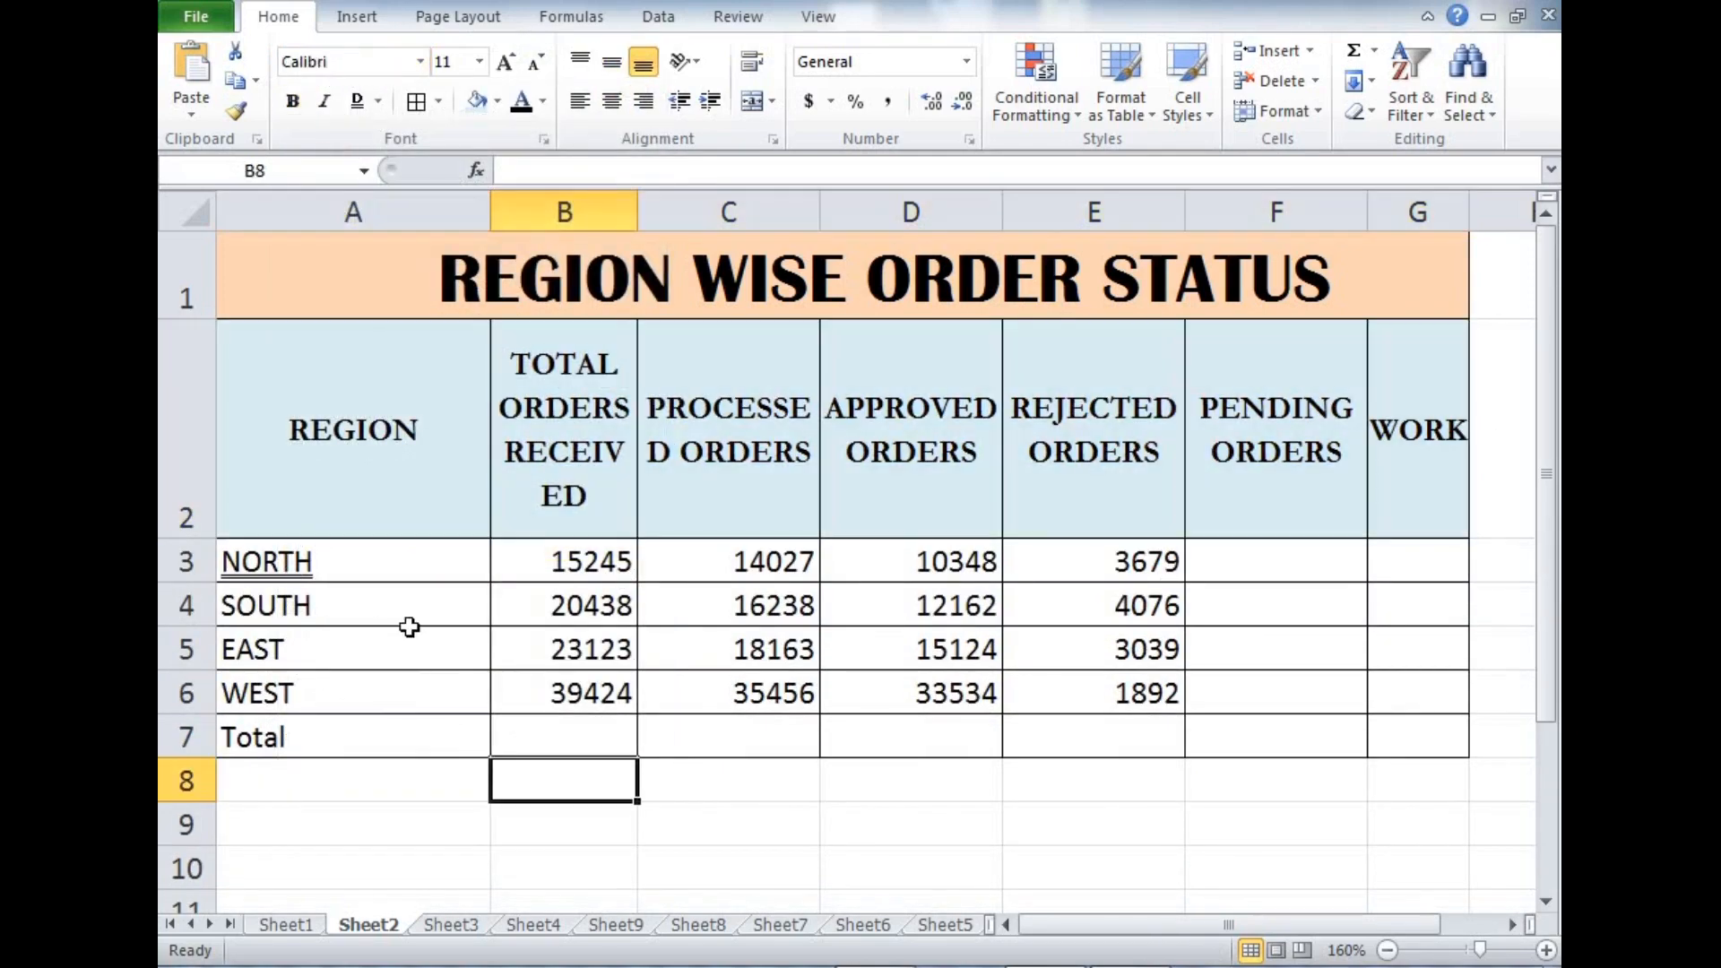